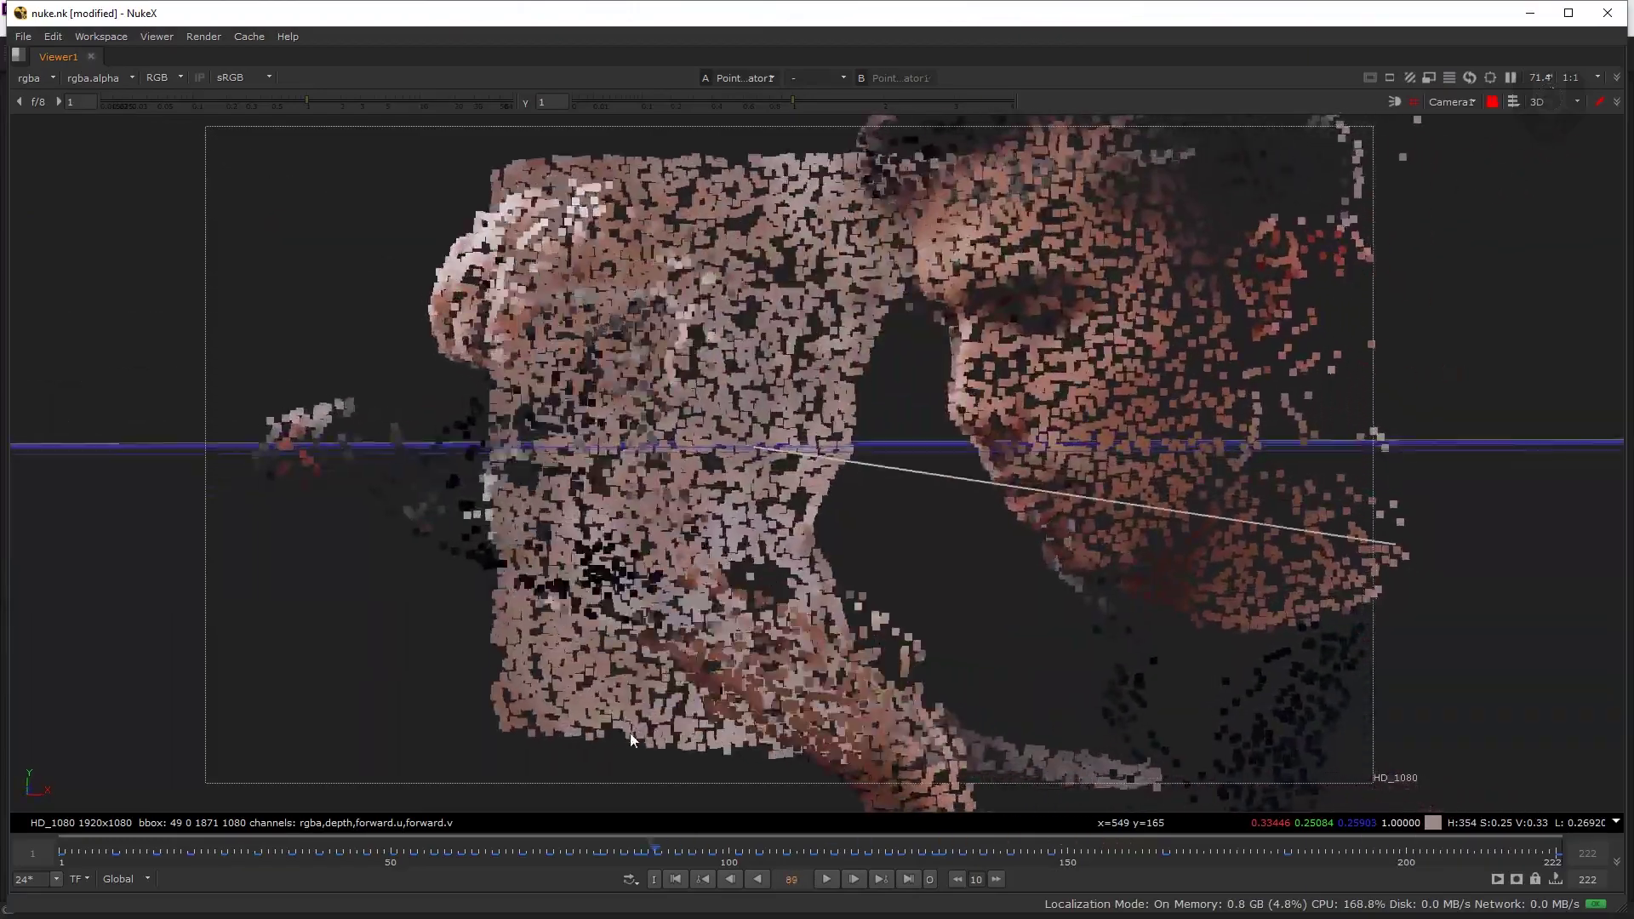
- Inspect the generated point cloud of the man from different viewpoints in the 3D view
drag(629, 734, 956, 725)
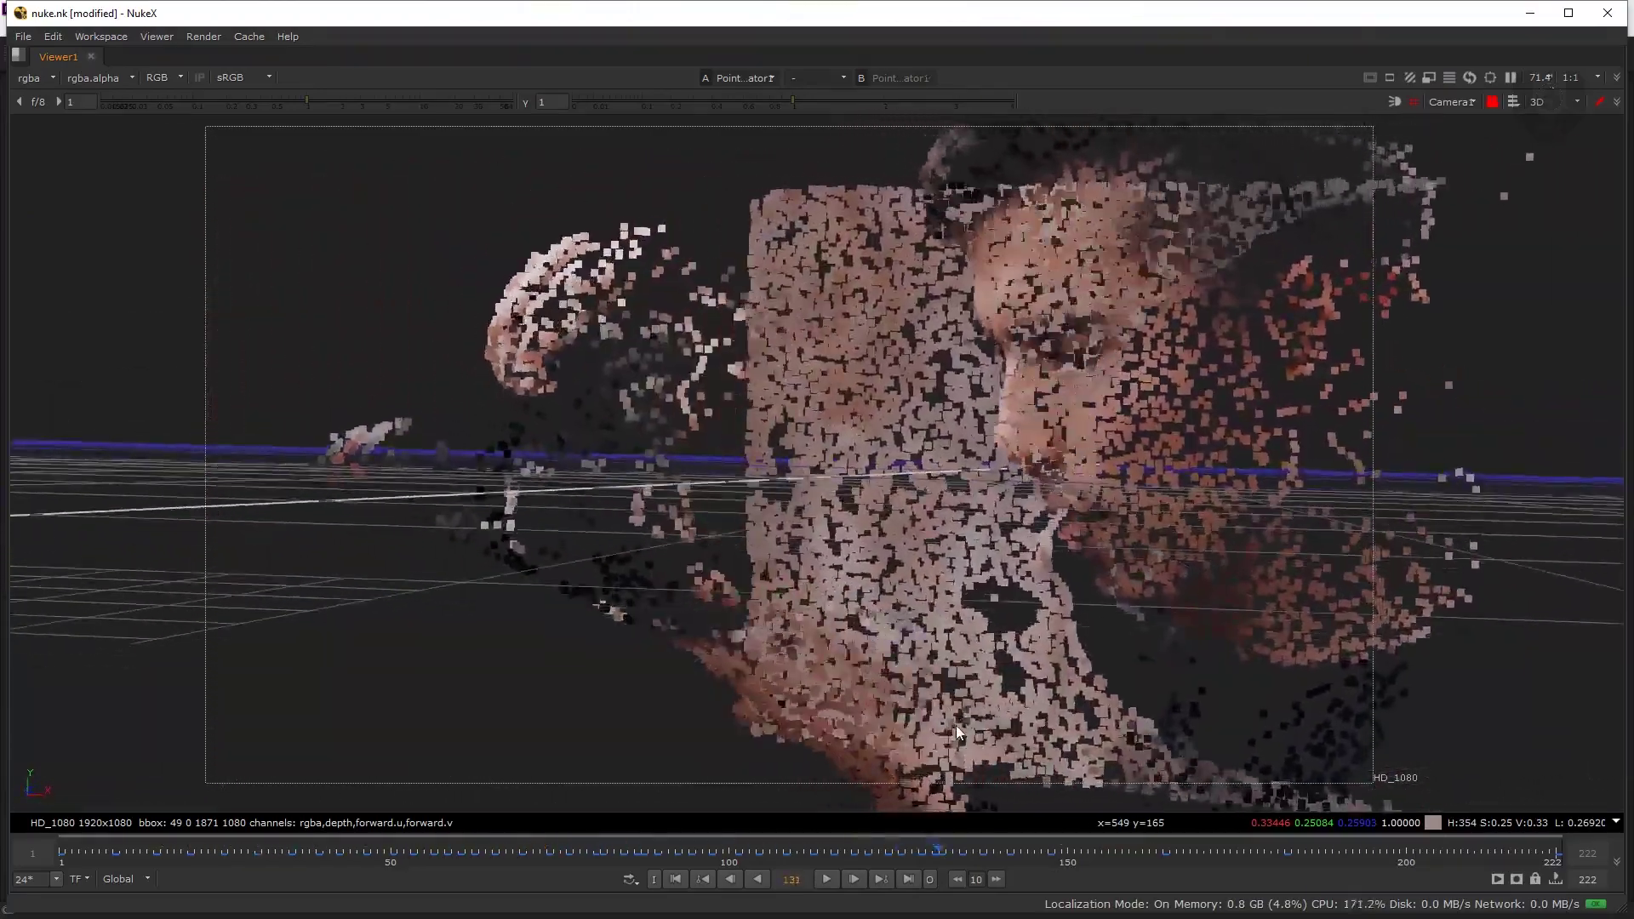
ctrl+drag(956, 725, 1183, 702)
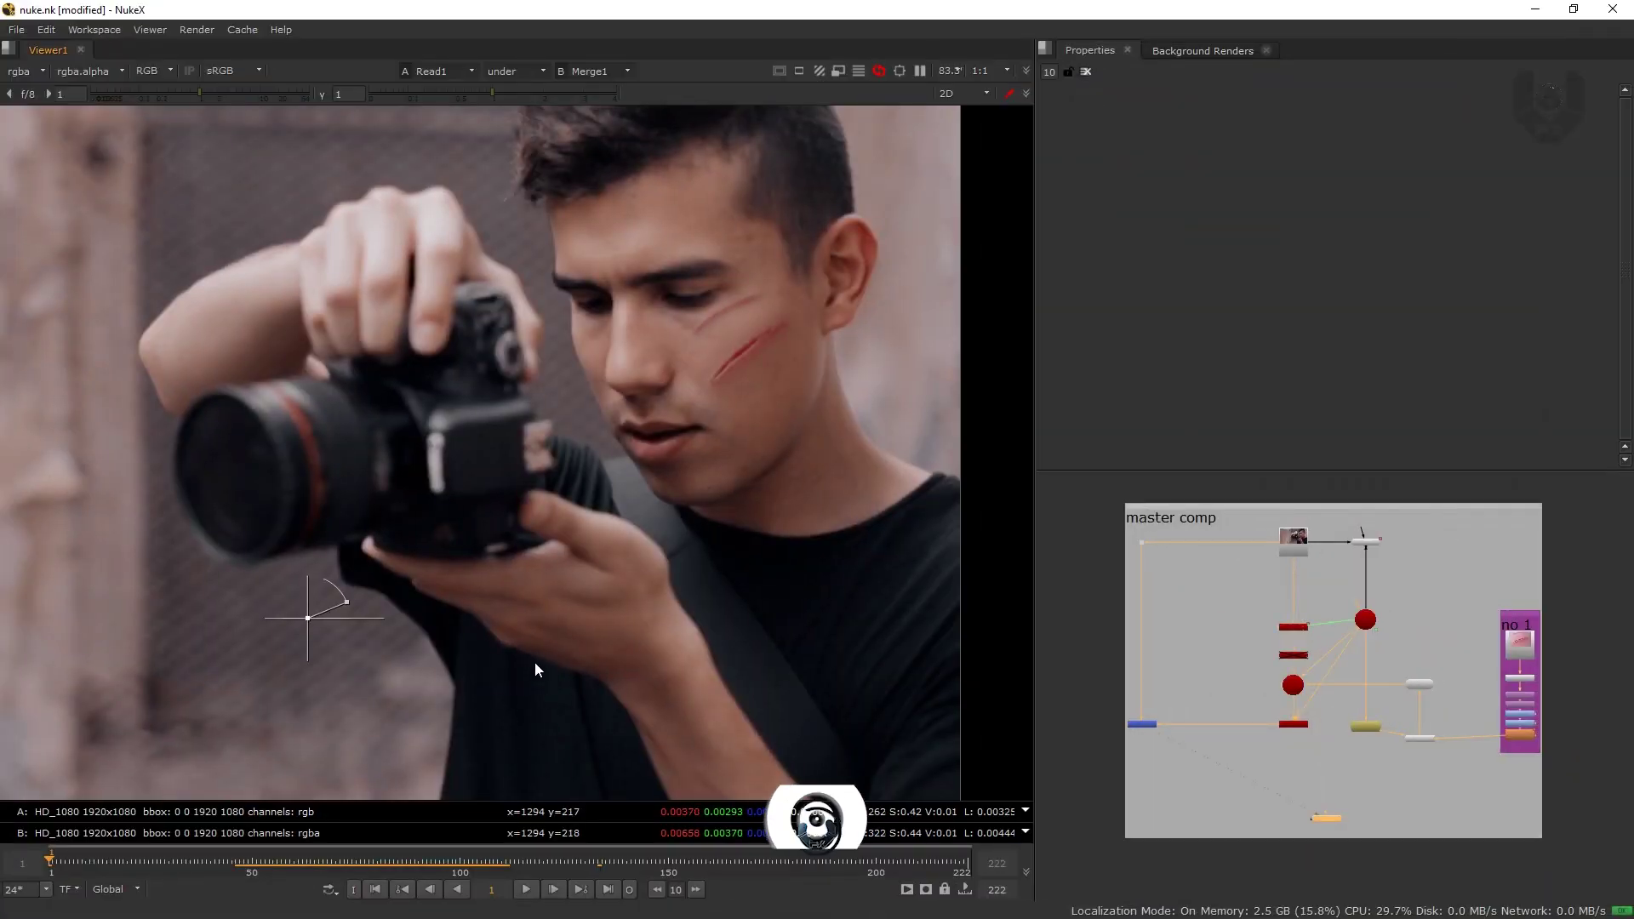
- Play the face-scar composite and sweep the wipe across the face to compare it with the original footage
middle_drag(536, 668, 556, 682)
click(526, 890)
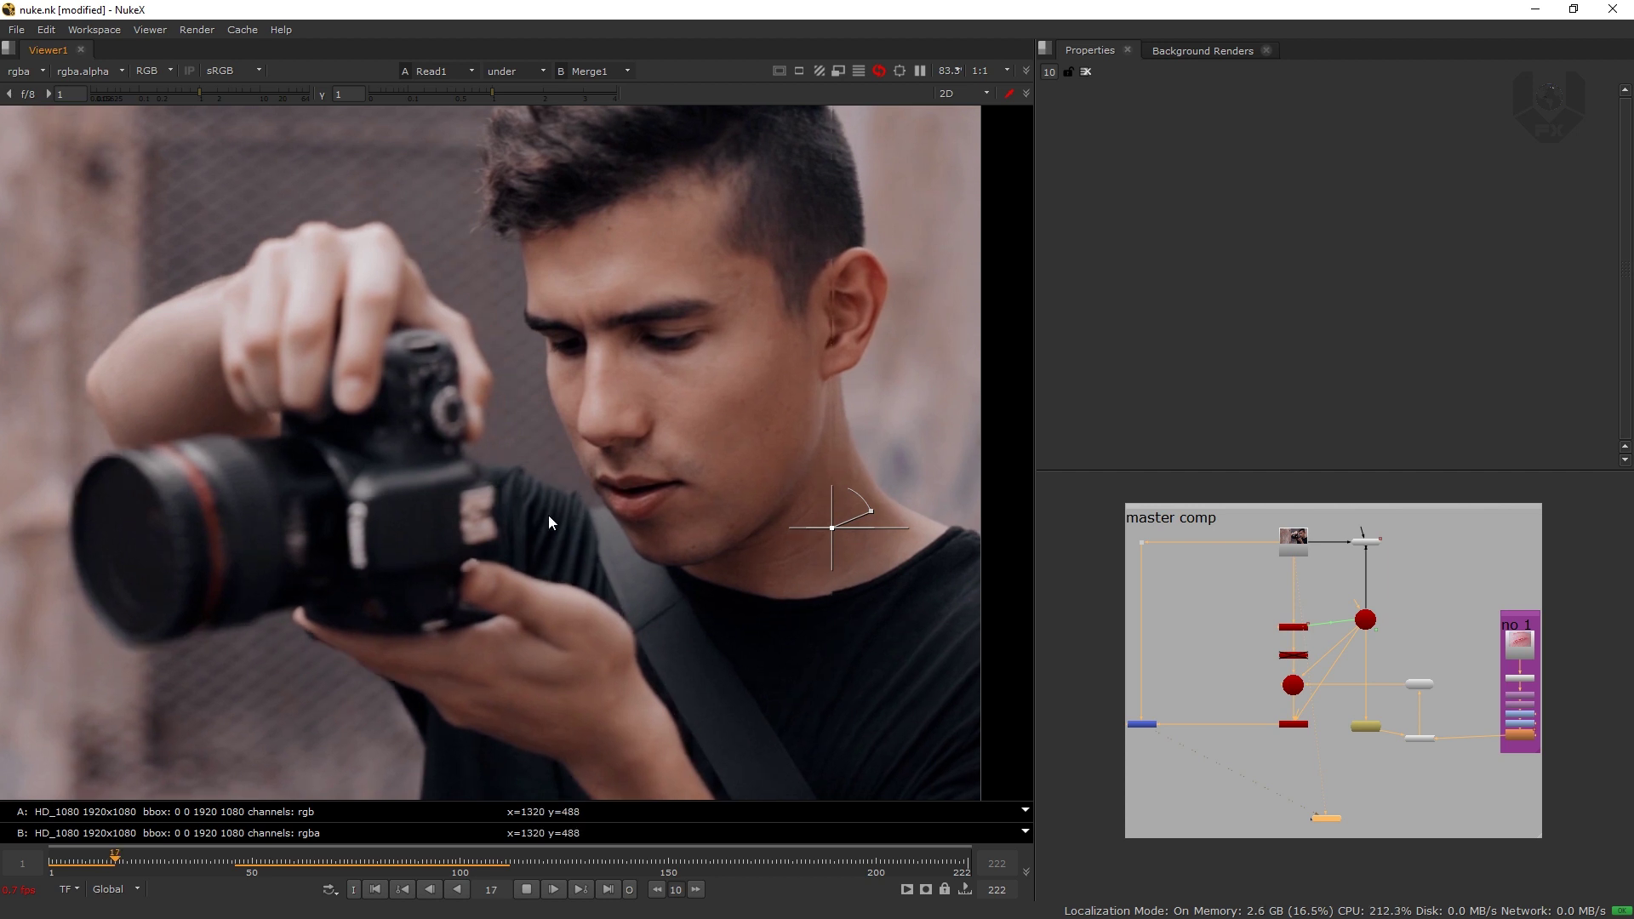
drag(831, 532, 584, 571)
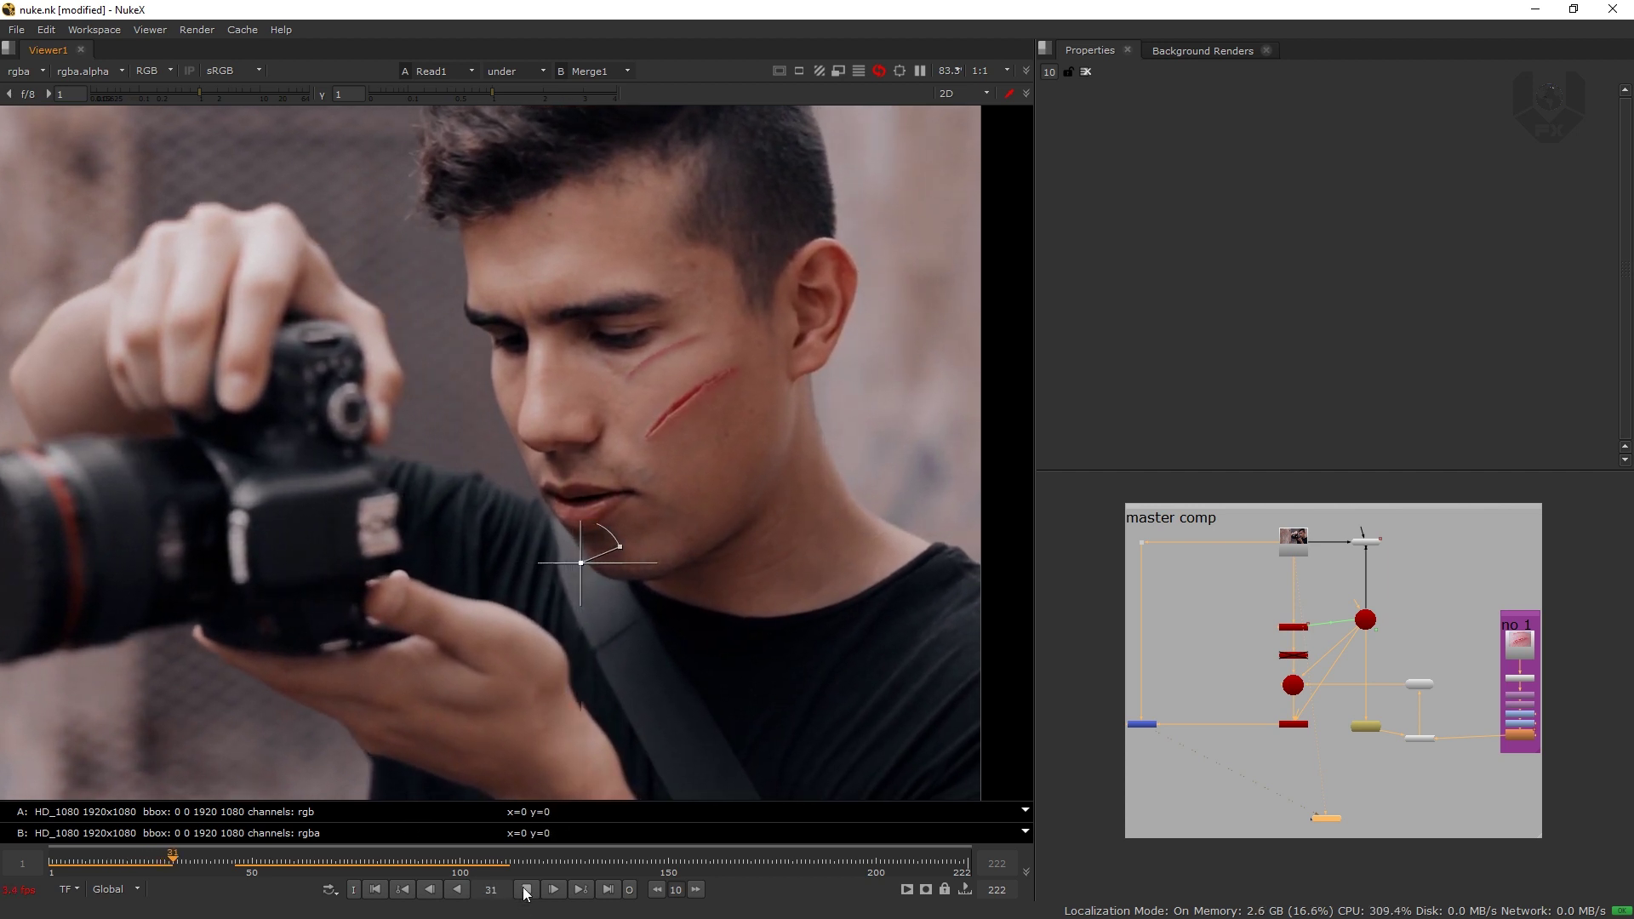
scroll(699, 375, up, 3)
key(k)
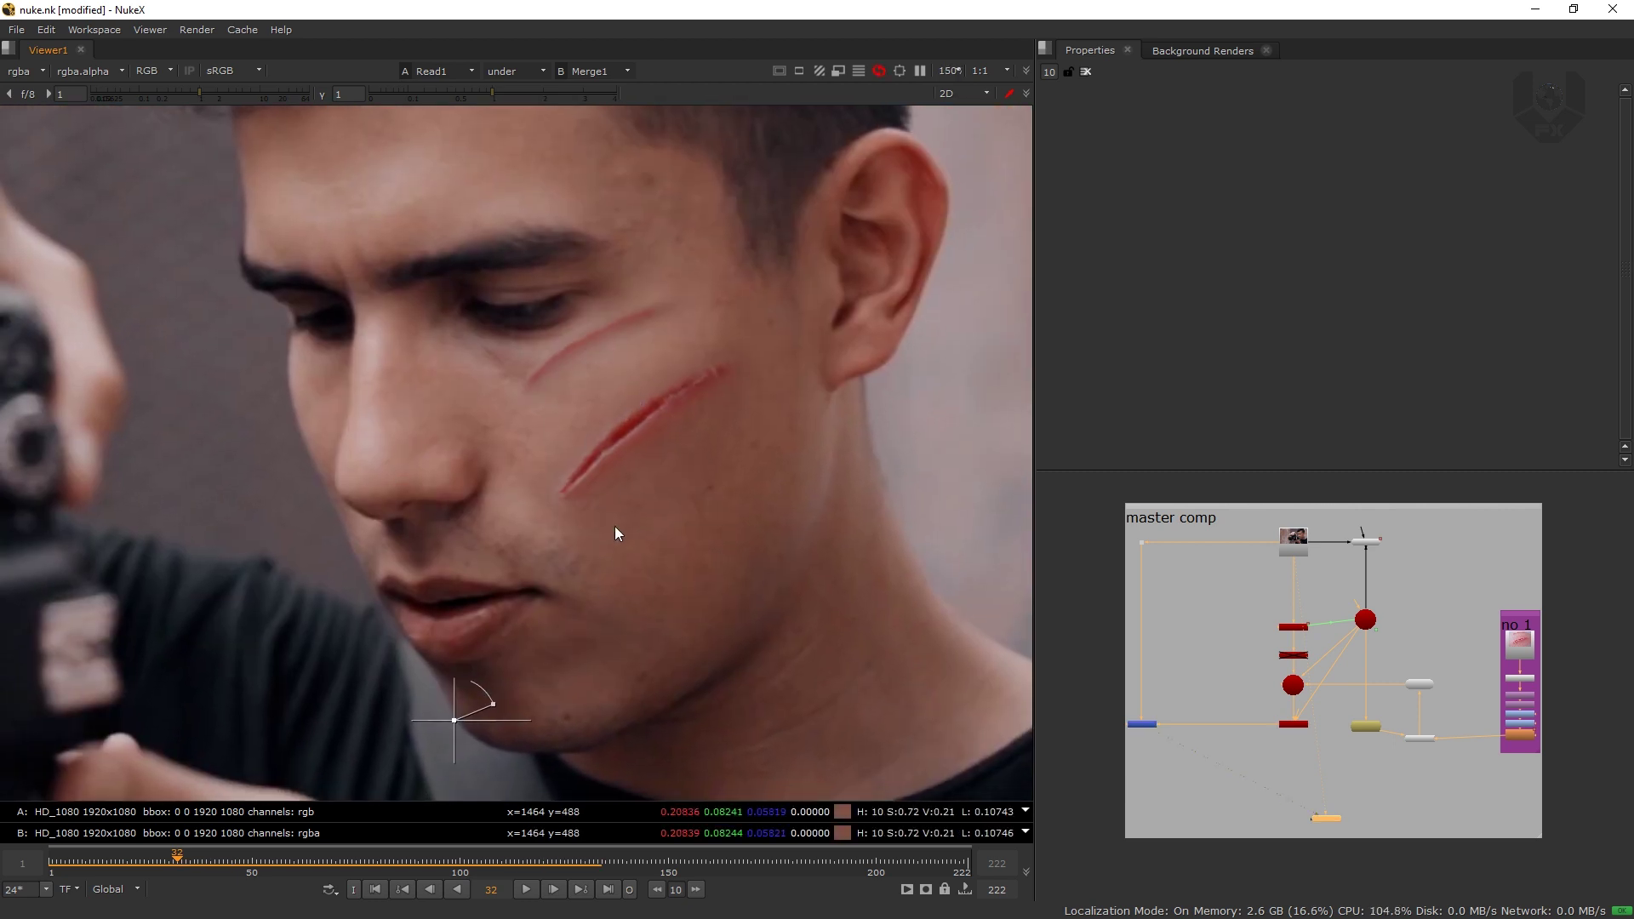
scroll(619, 536, down, 2)
drag(511, 656, 769, 578)
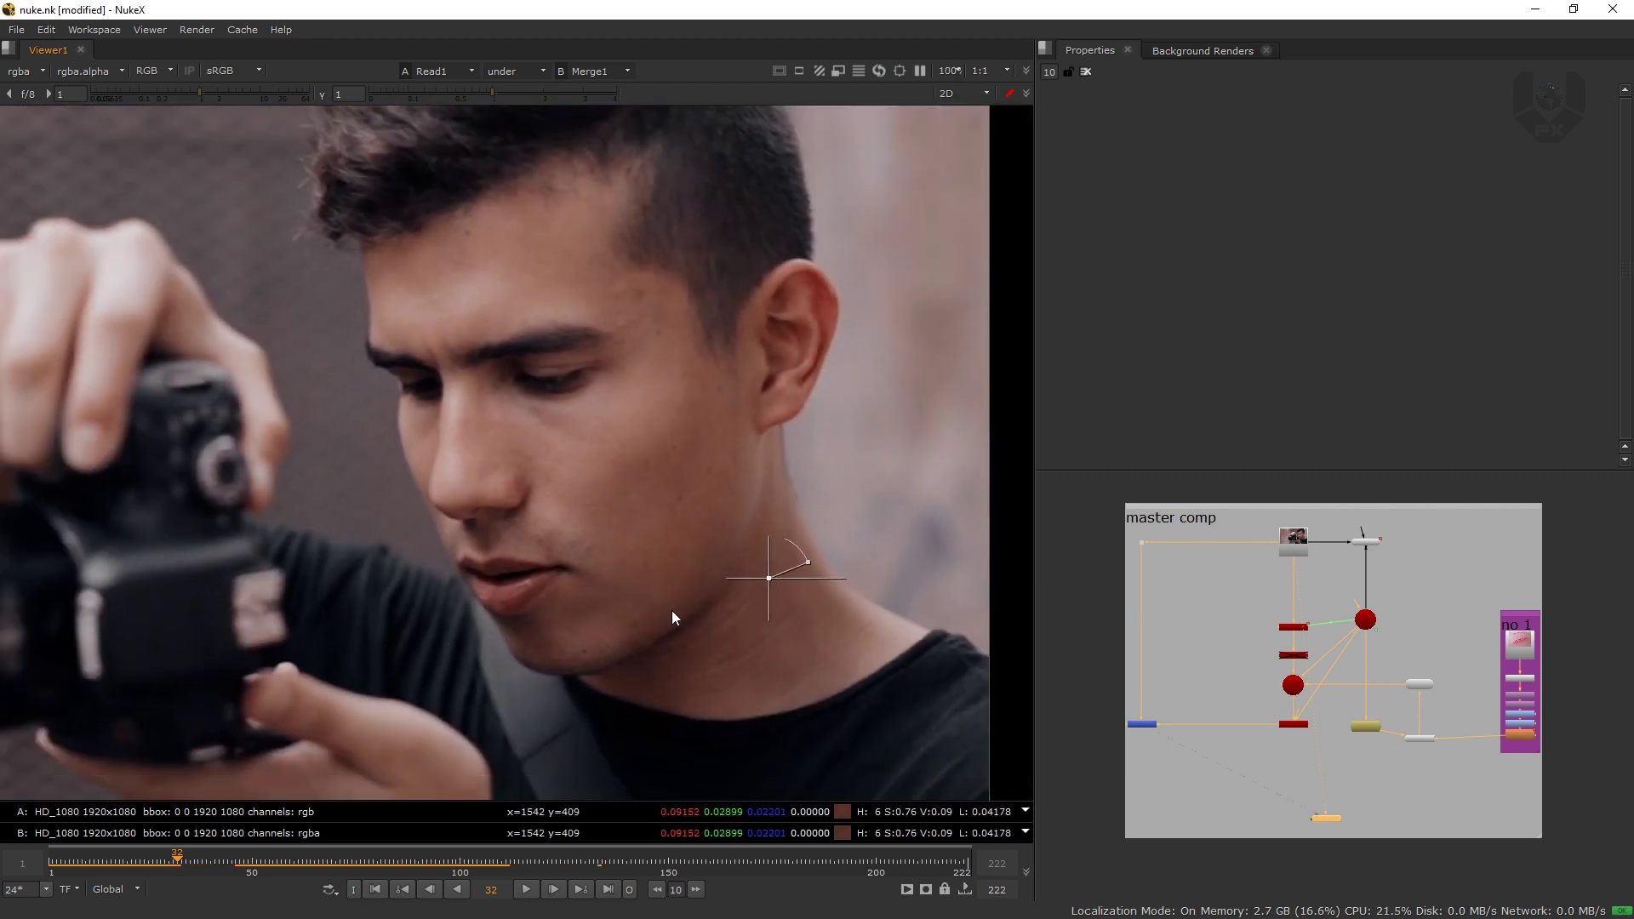
drag(776, 586, 474, 627)
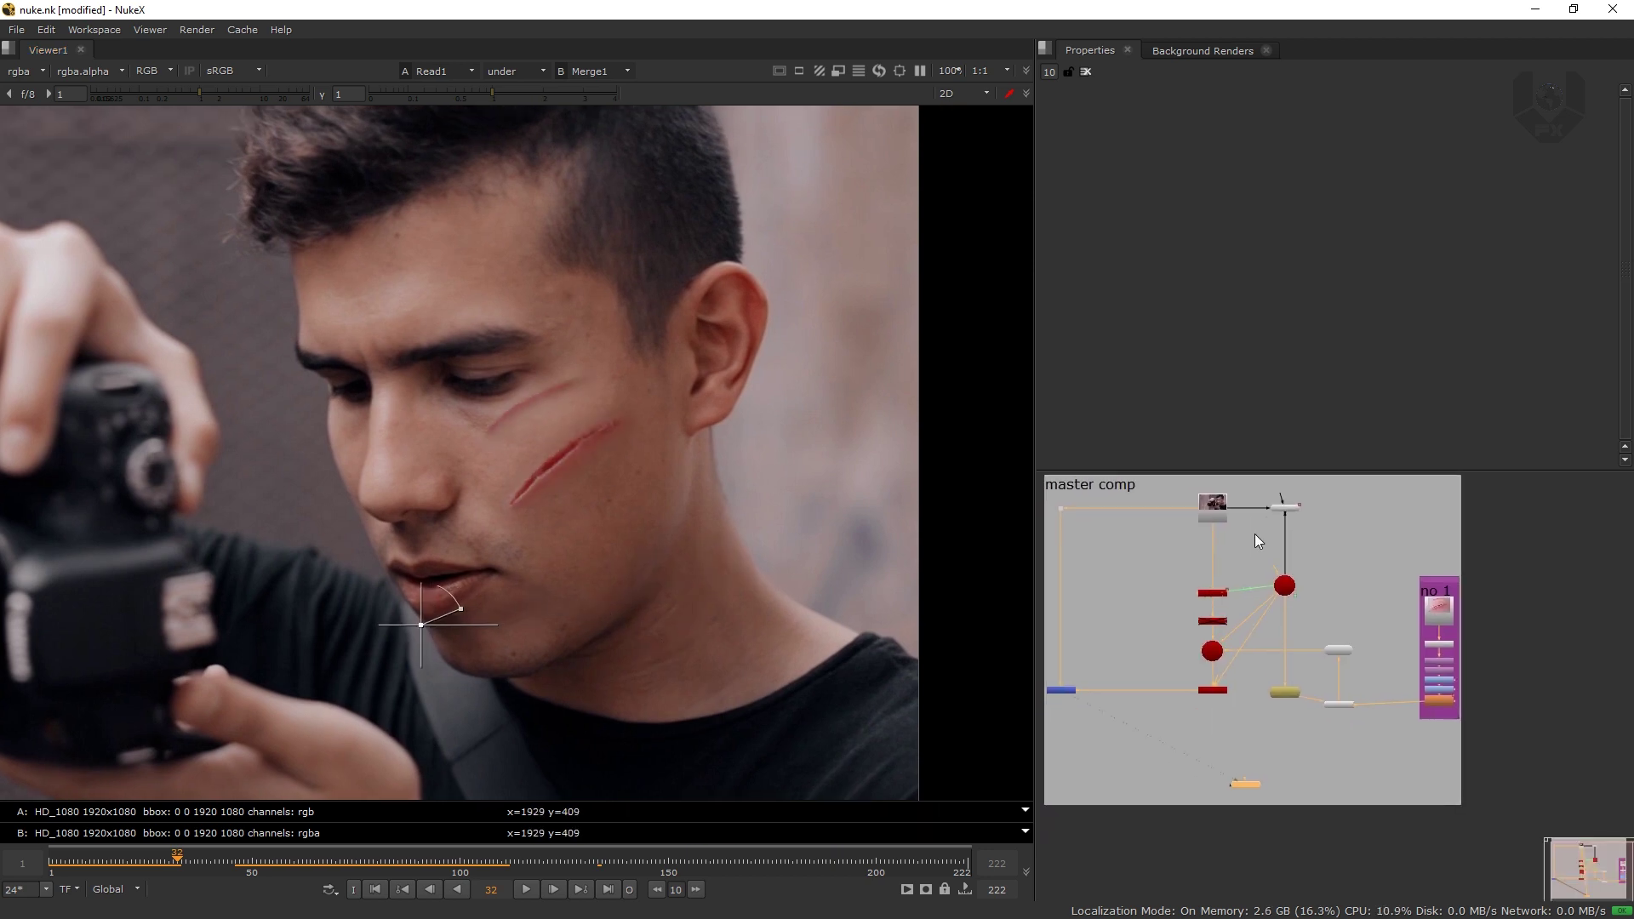
middle_drag(1290, 506, 1334, 516)
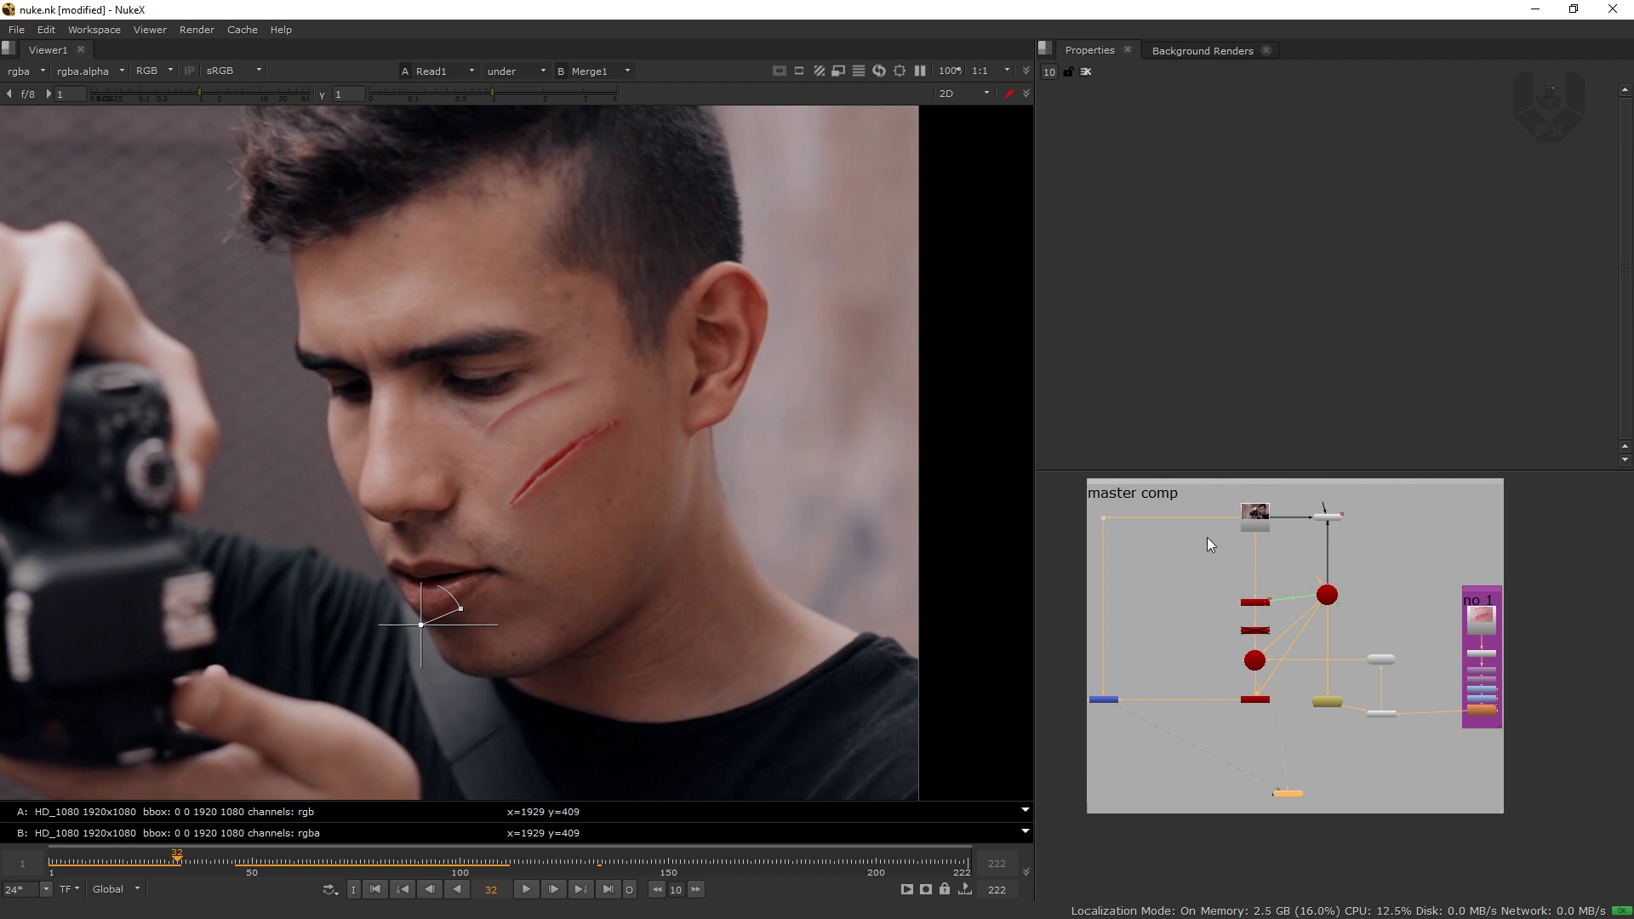
scroll(1273, 521, up, 2)
scroll(1162, 528, down, 1)
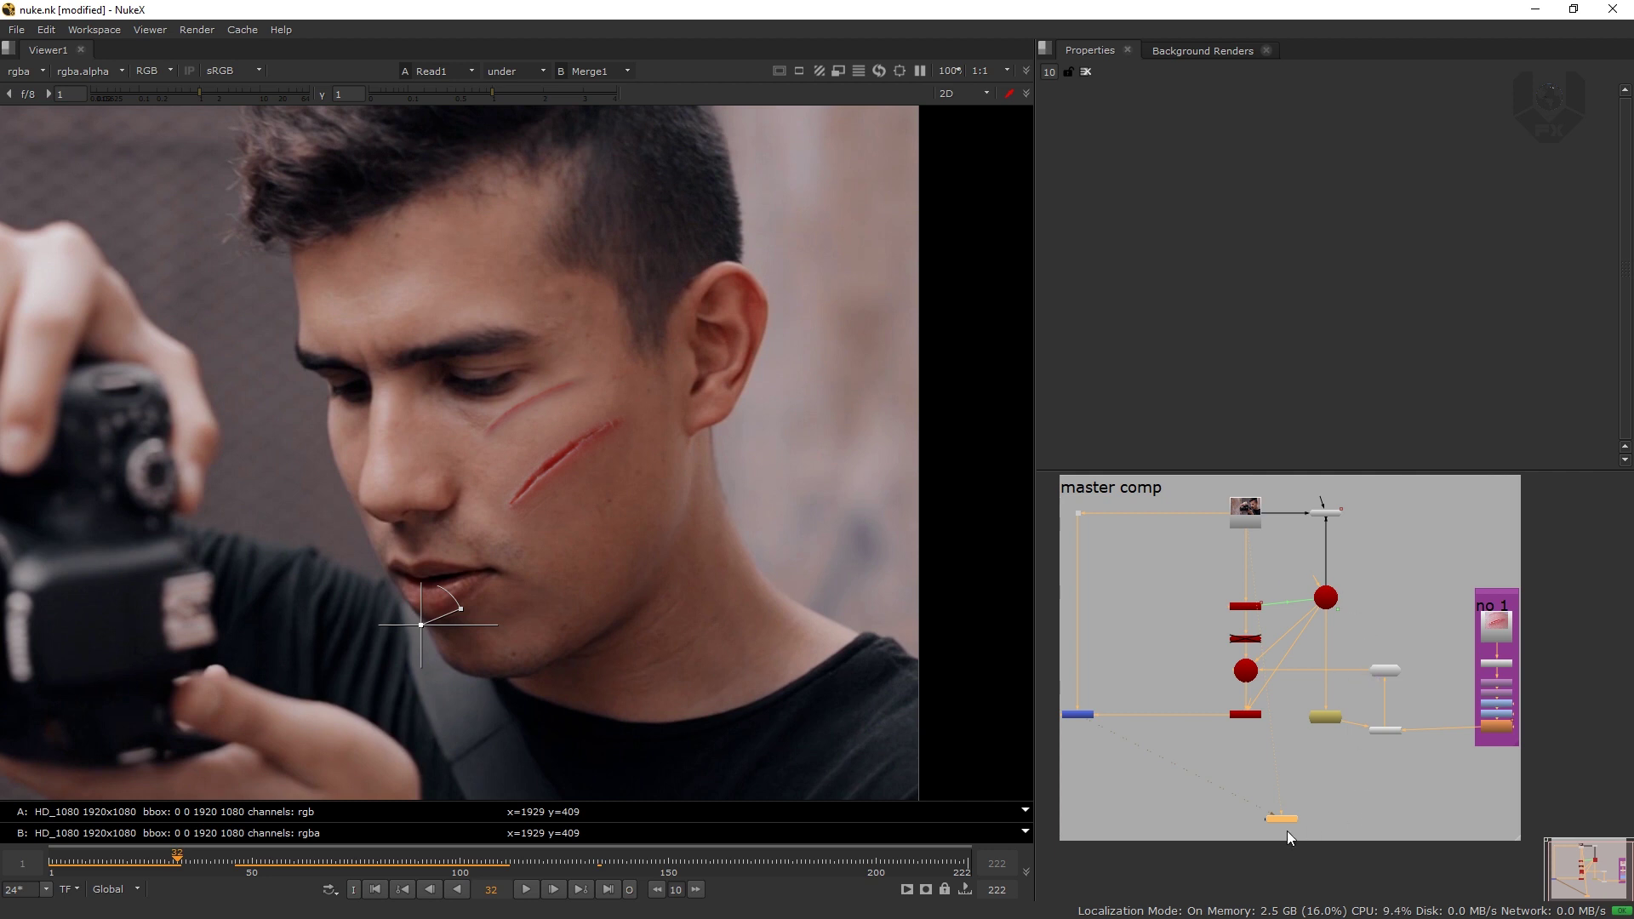
middle_drag(1394, 769, 1141, 738)
click(1141, 738)
scroll(1285, 725, down, 2)
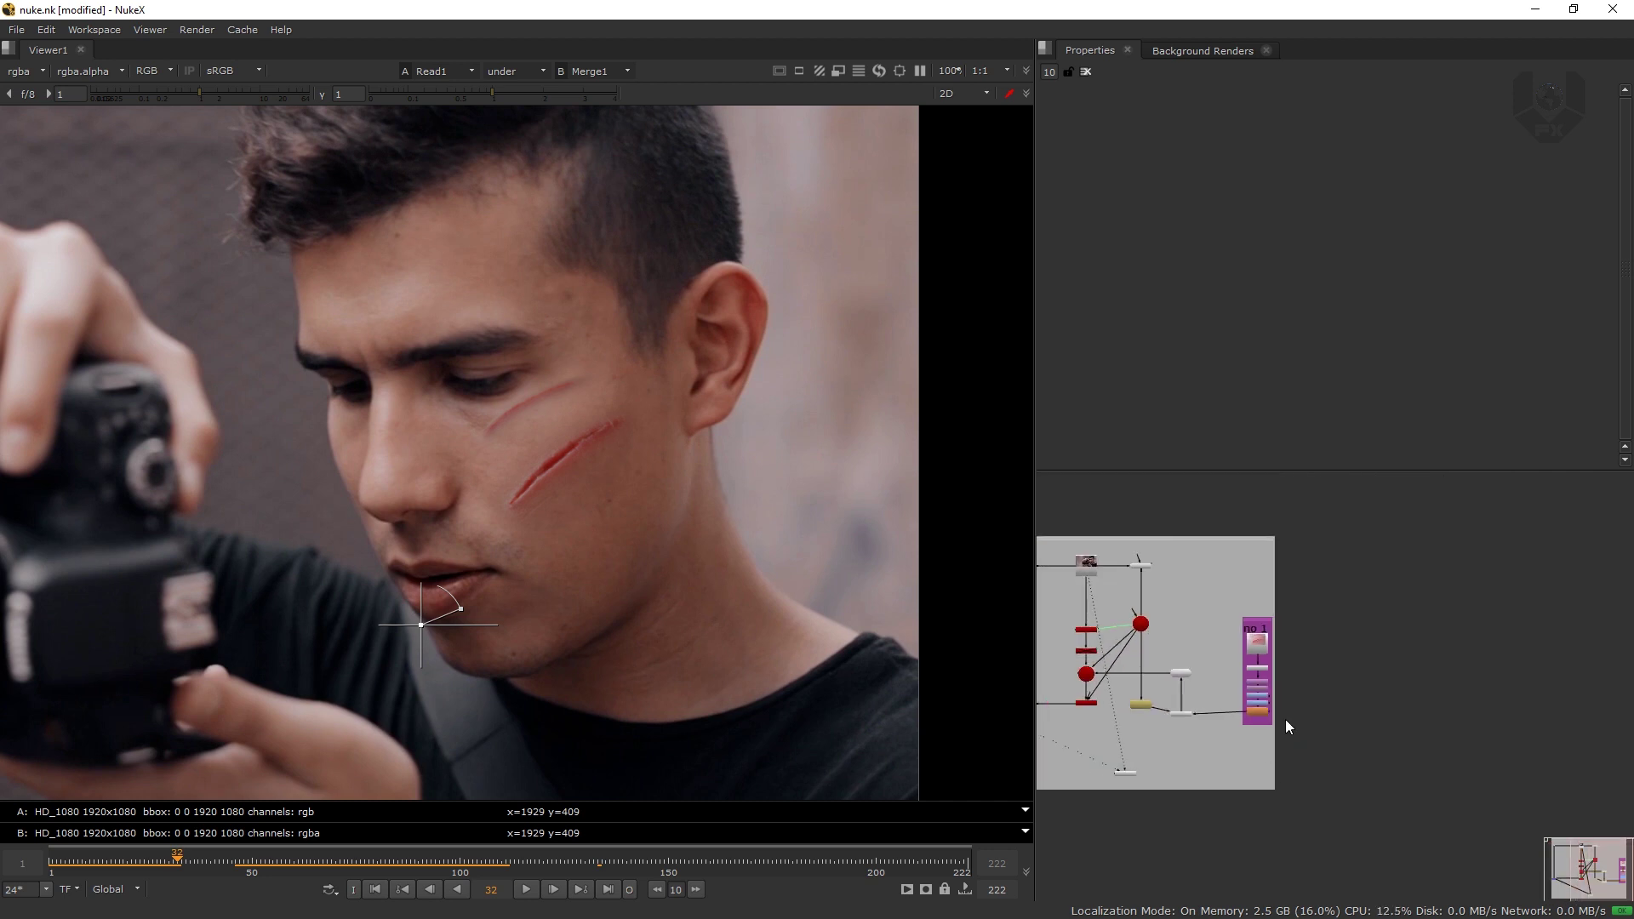
- Duplicate the footage Read node from the master comp into an empty area of the node graph
middle_drag(1216, 625, 1311, 614)
click(1183, 551)
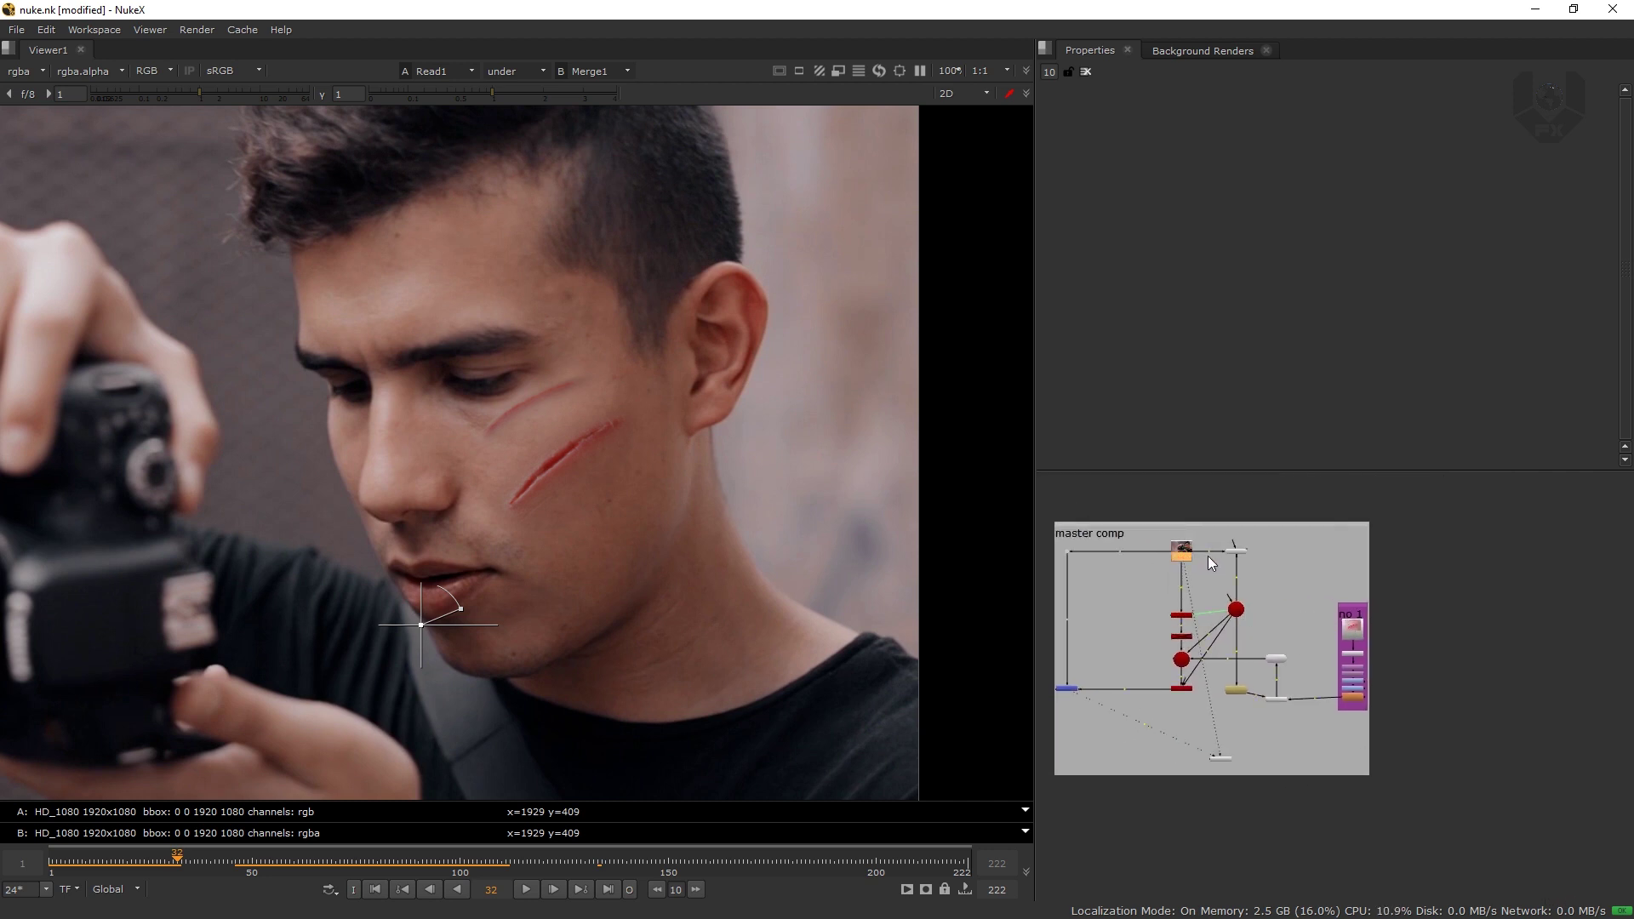
middle_drag(1463, 608, 1246, 621)
key(ctrl+v)
middle_drag(1430, 644, 1299, 621)
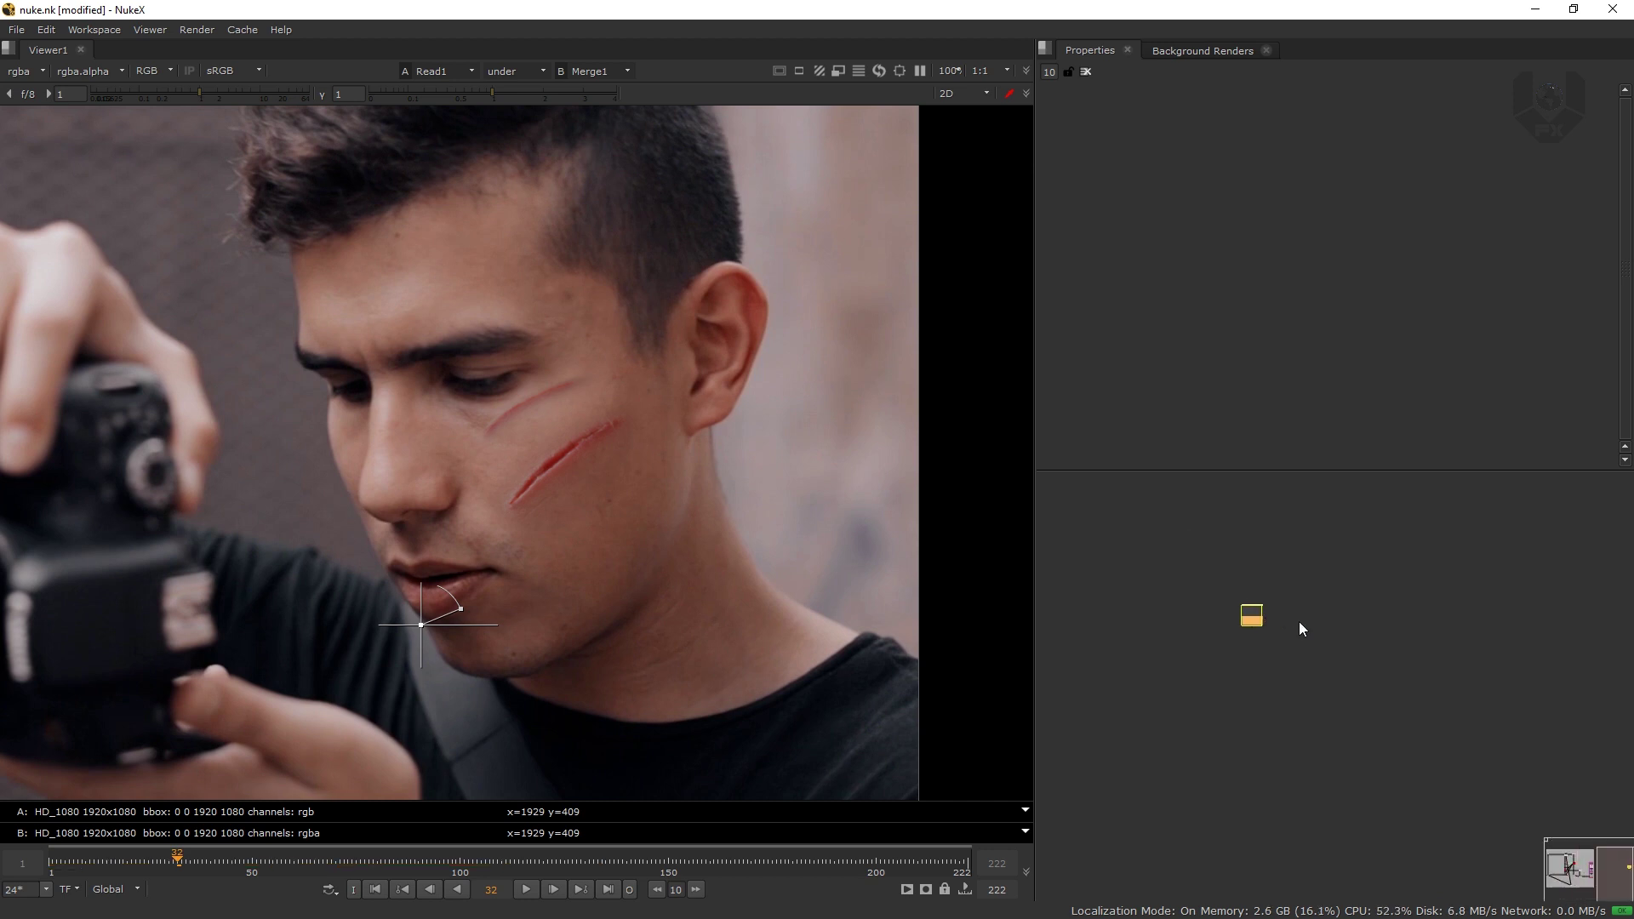
scroll(1310, 630, up, 6)
drag(1095, 585, 1433, 569)
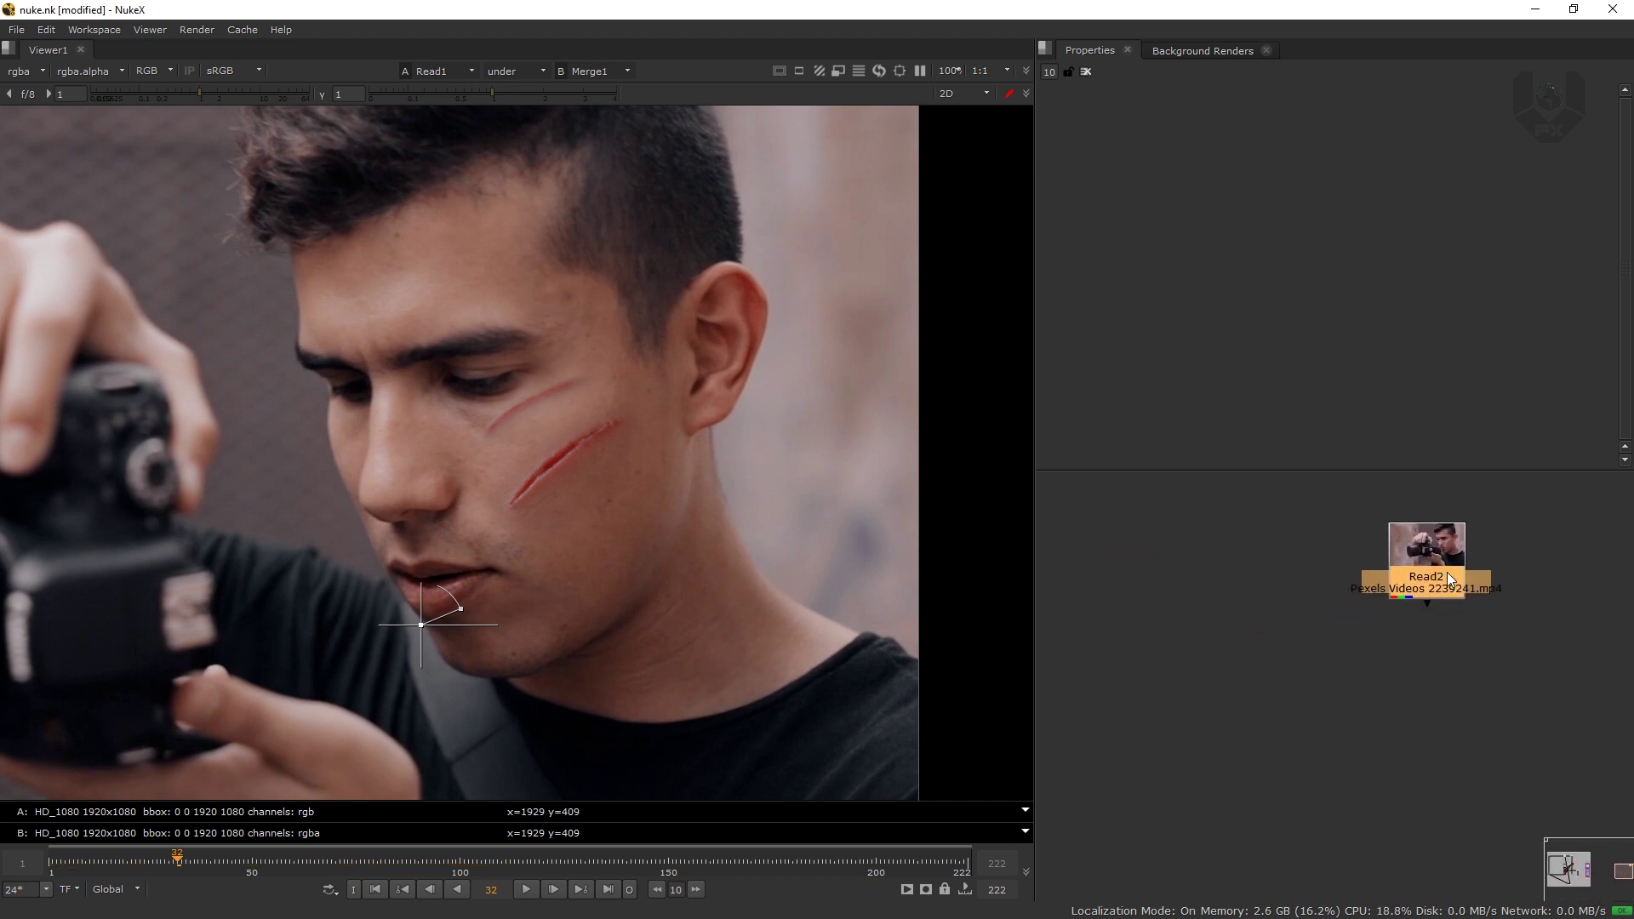
- Select the master comp backdrop with all its nodes and disable them
scroll(1305, 543, down, 5)
middle_drag(1225, 564, 1472, 598)
middle_drag(1225, 542, 1320, 626)
scroll(1263, 599, up, 2)
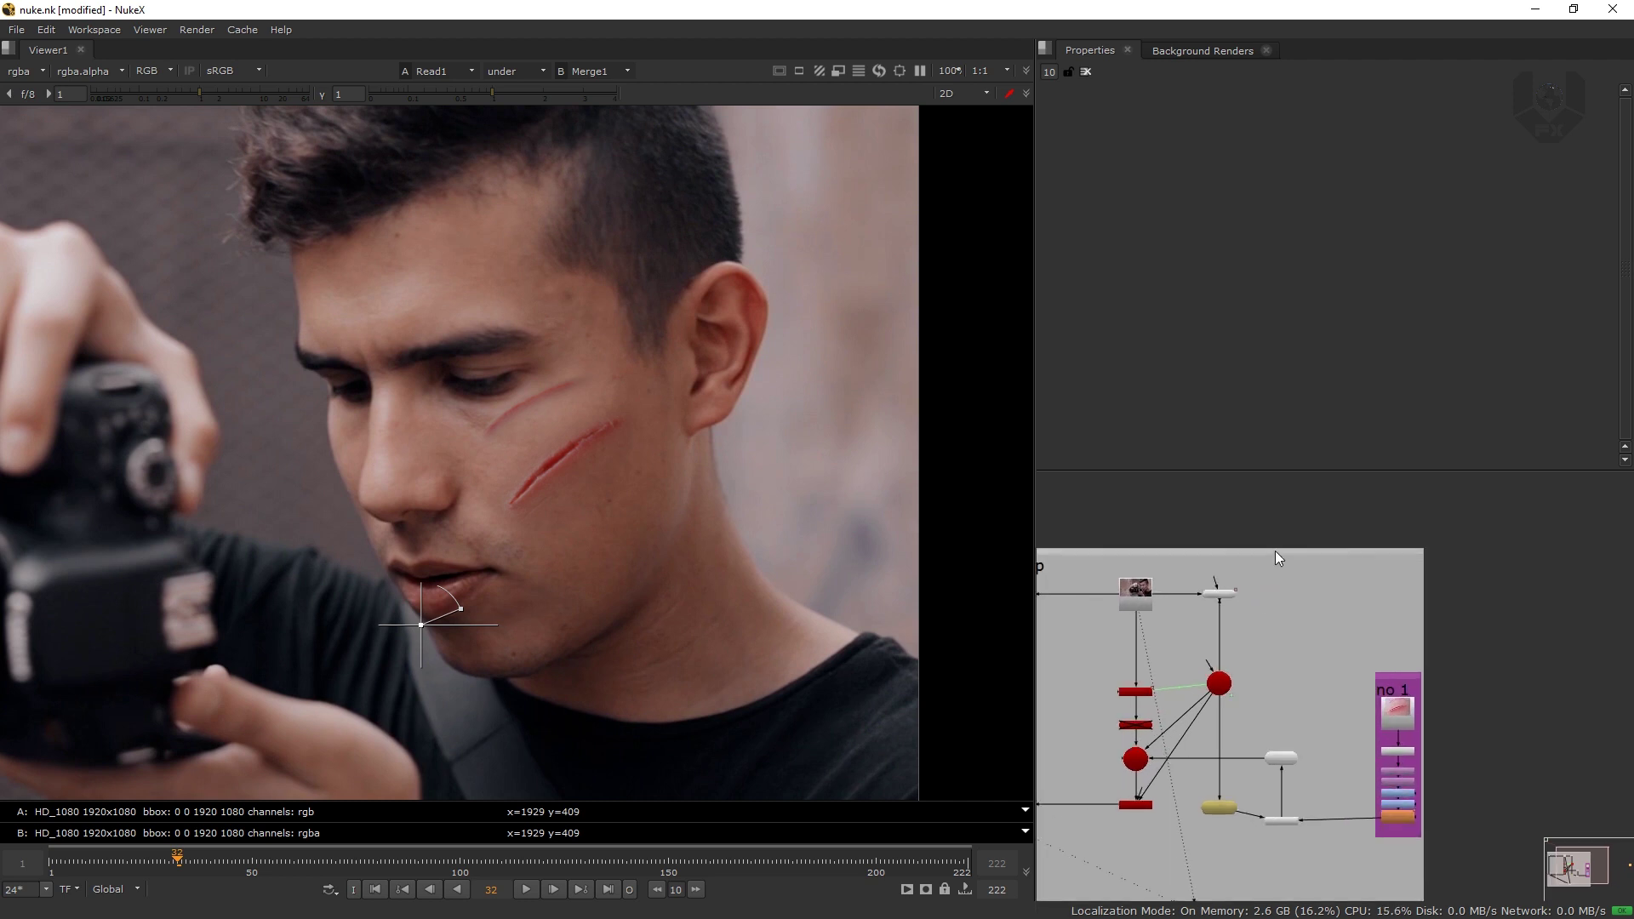
click(1277, 551)
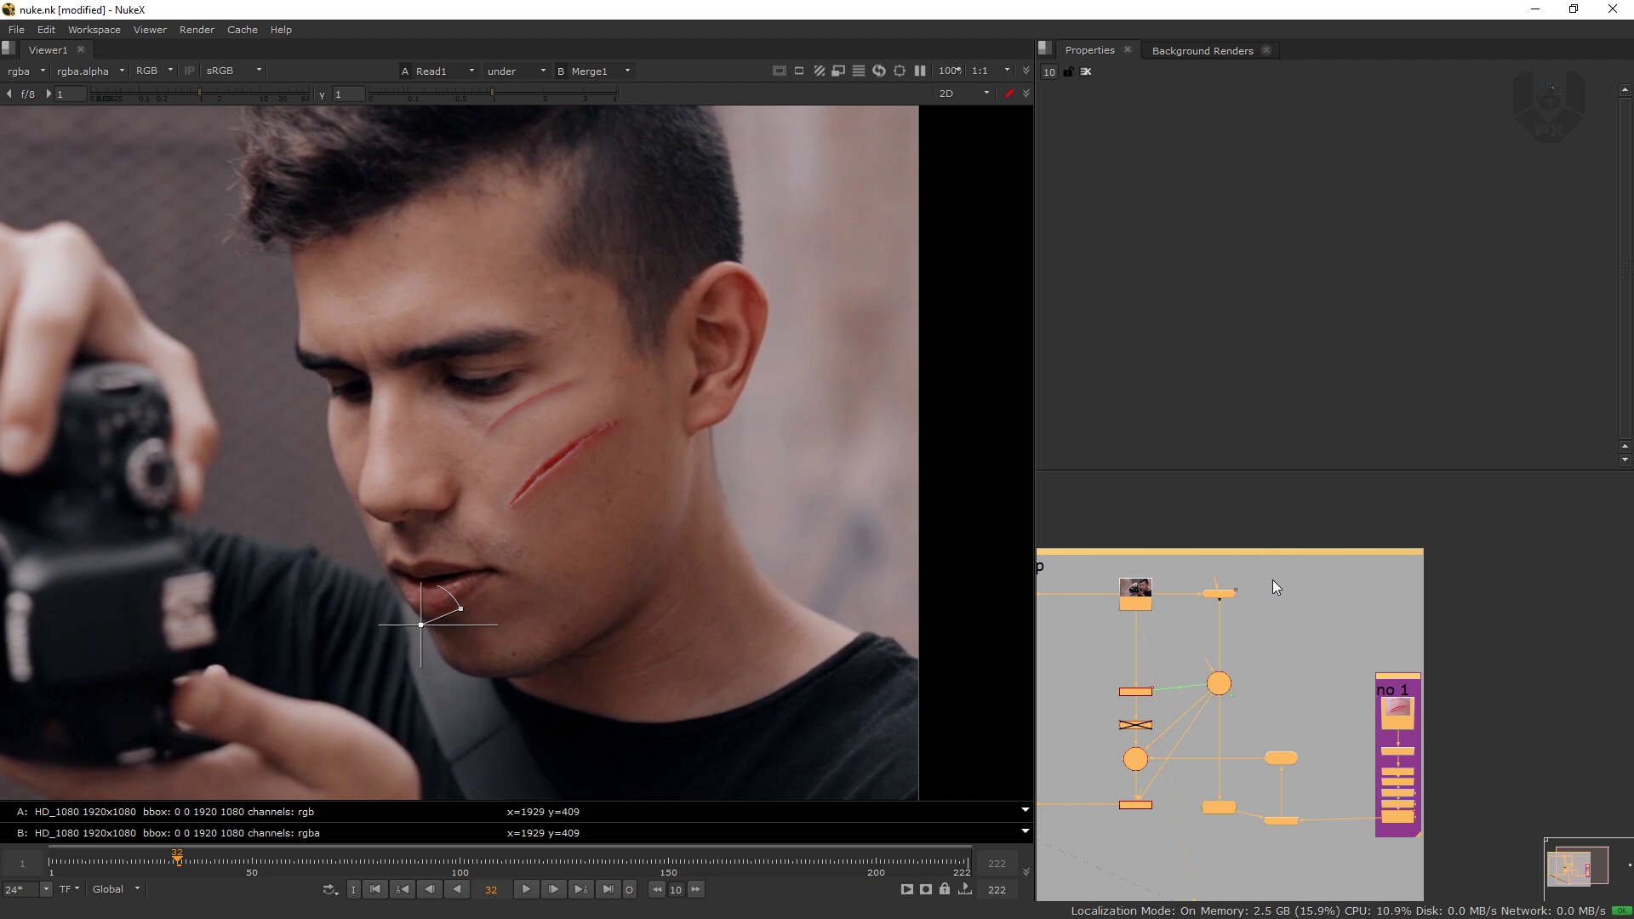
key(d)
- Show the duplicated footage Read node in the viewer
middle_drag(1376, 592, 1226, 558)
scroll(1362, 610, down, 3)
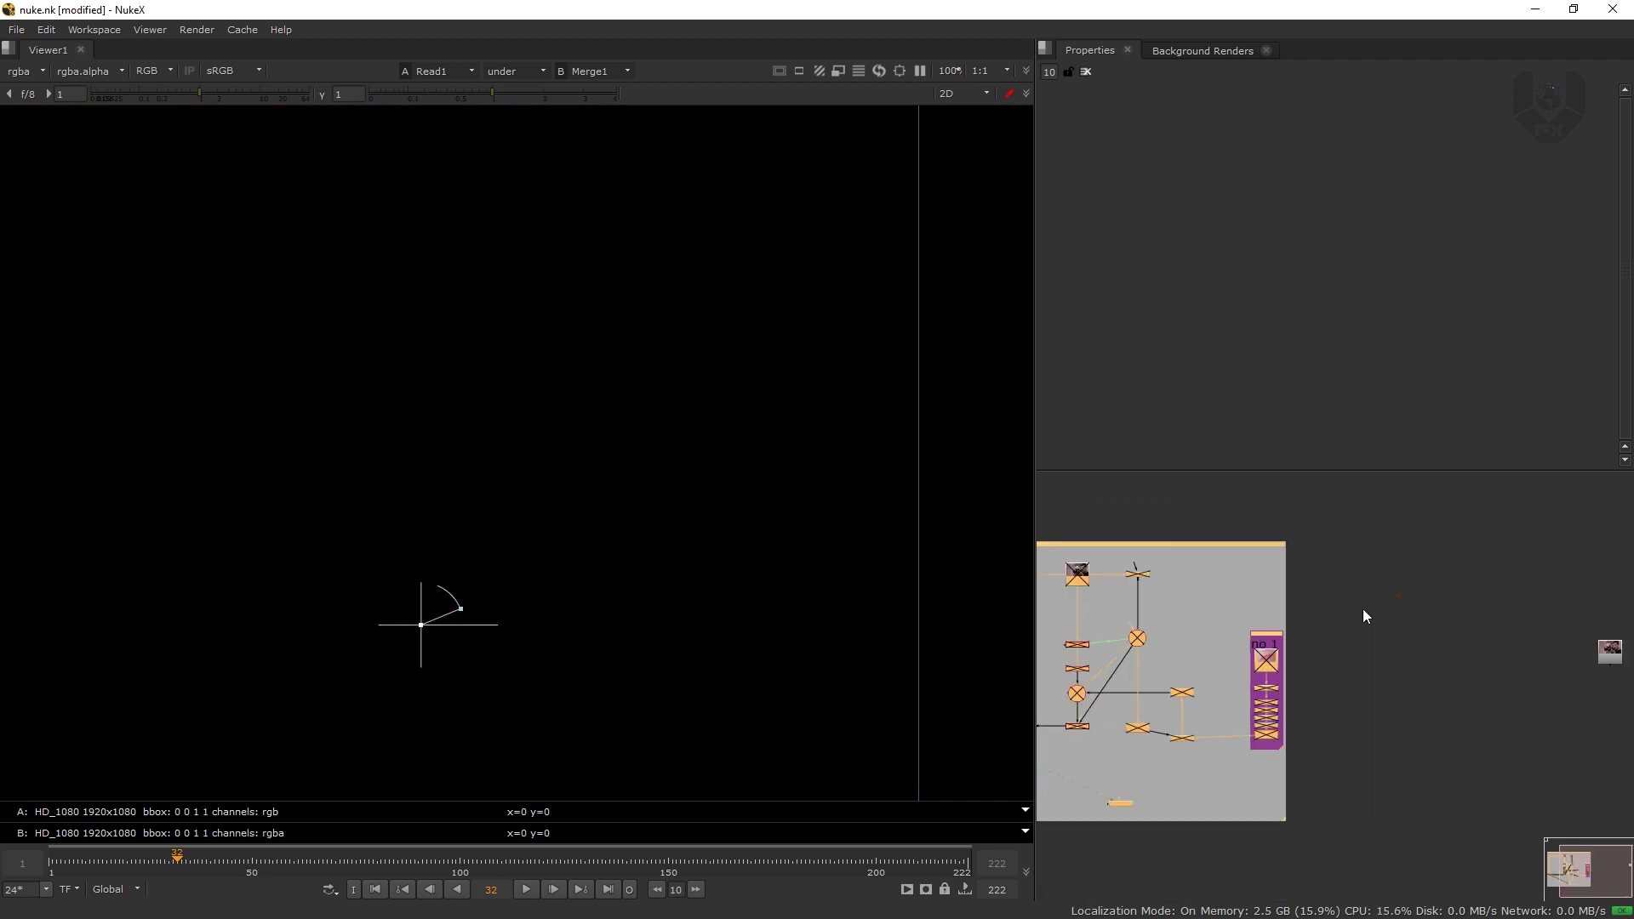
middle_drag(1556, 663, 1314, 641)
scroll(1313, 644, up, 3)
click(1322, 589)
key(1)
- Move the Viewer node next to the duplicated Read node and line the two up vertically
click(1283, 635)
scroll(1301, 604, down, 2)
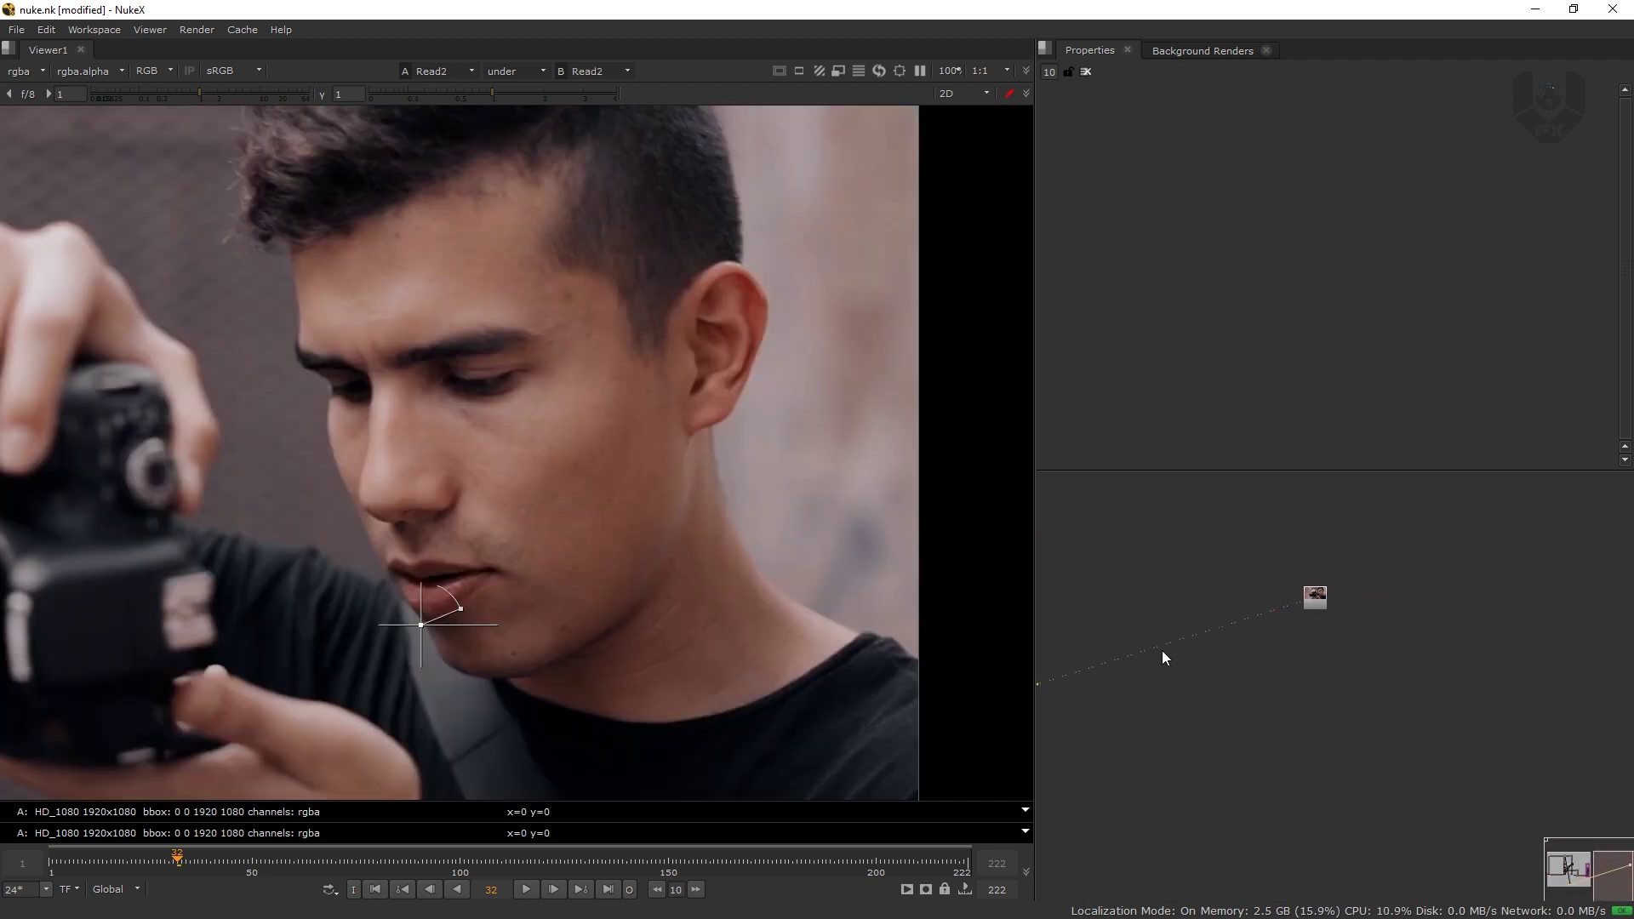
middle_drag(1161, 650, 1418, 581)
drag(1115, 670, 1151, 635)
middle_drag(1350, 634, 1135, 661)
scroll(1242, 660, up, 2)
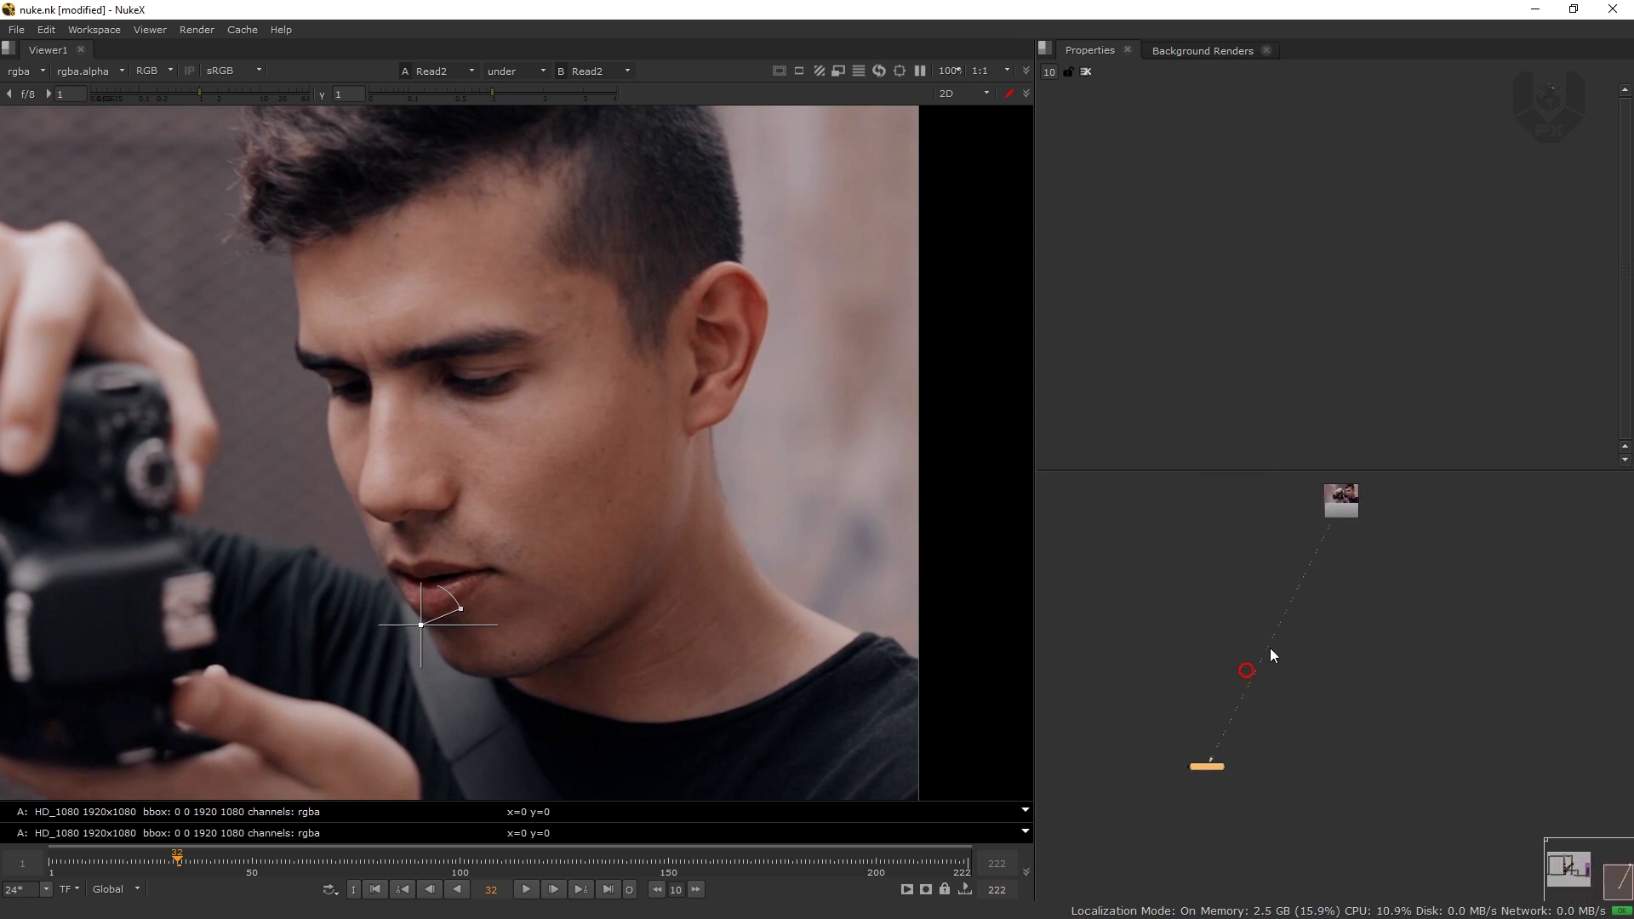
drag(1220, 763, 1365, 656)
middle_drag(1365, 549, 1264, 667)
scroll(1265, 667, up, 2)
drag(1251, 610, 1256, 579)
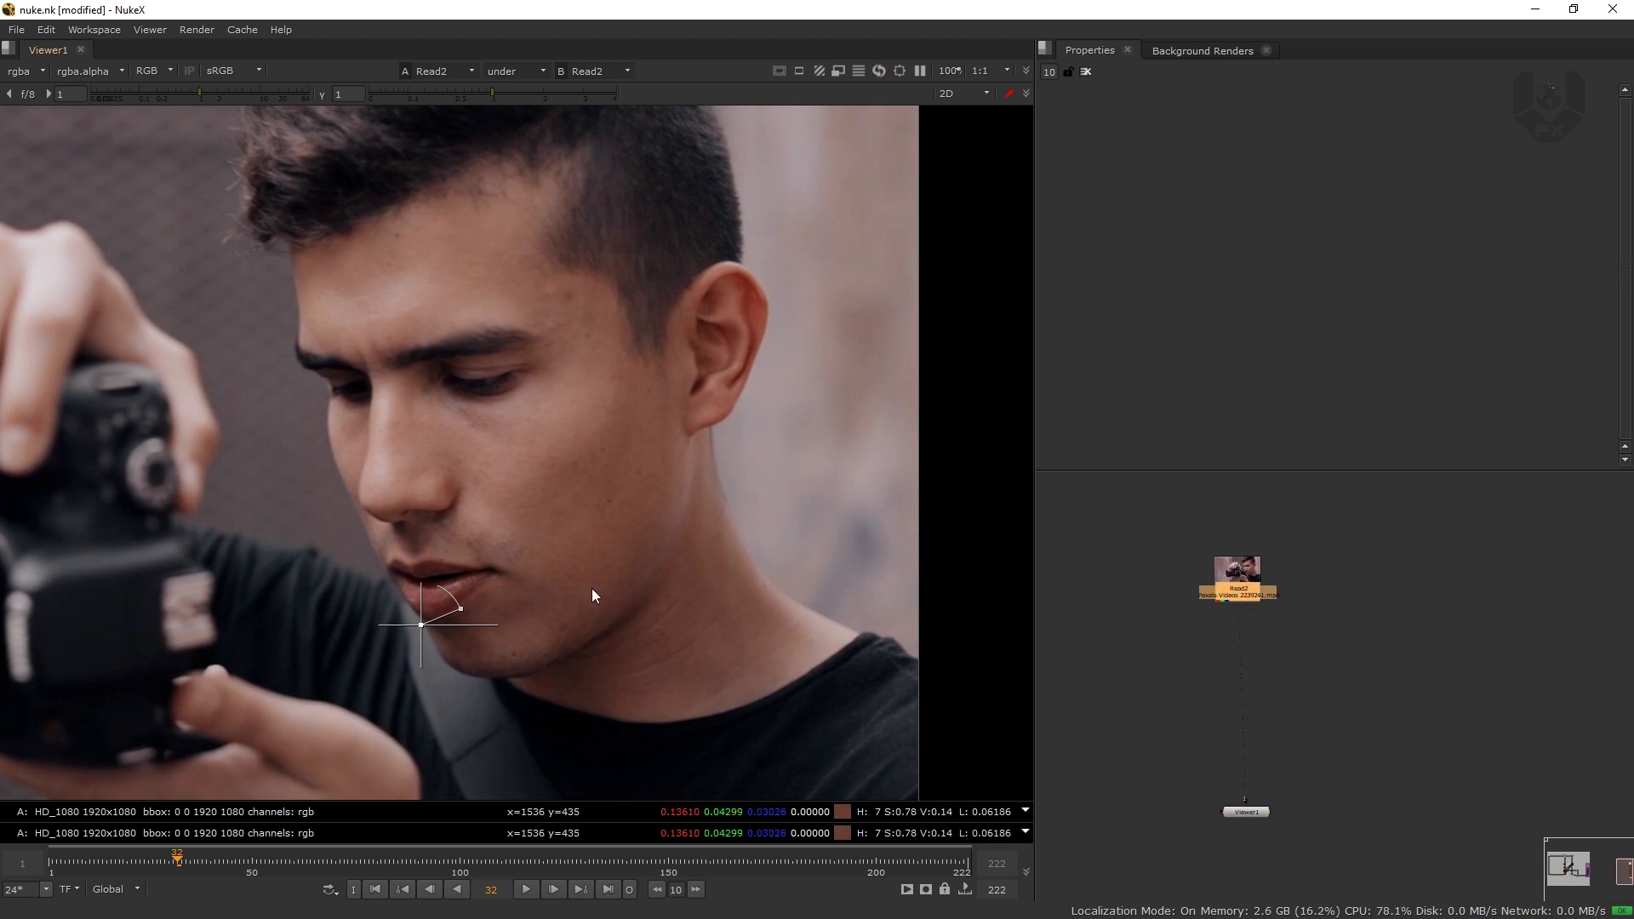
- Add a CameraTracker node under the duplicated footage Read node
scroll(606, 571, down, 1)
middle_drag(666, 544, 873, 454)
key(Tab)
text(CAM)
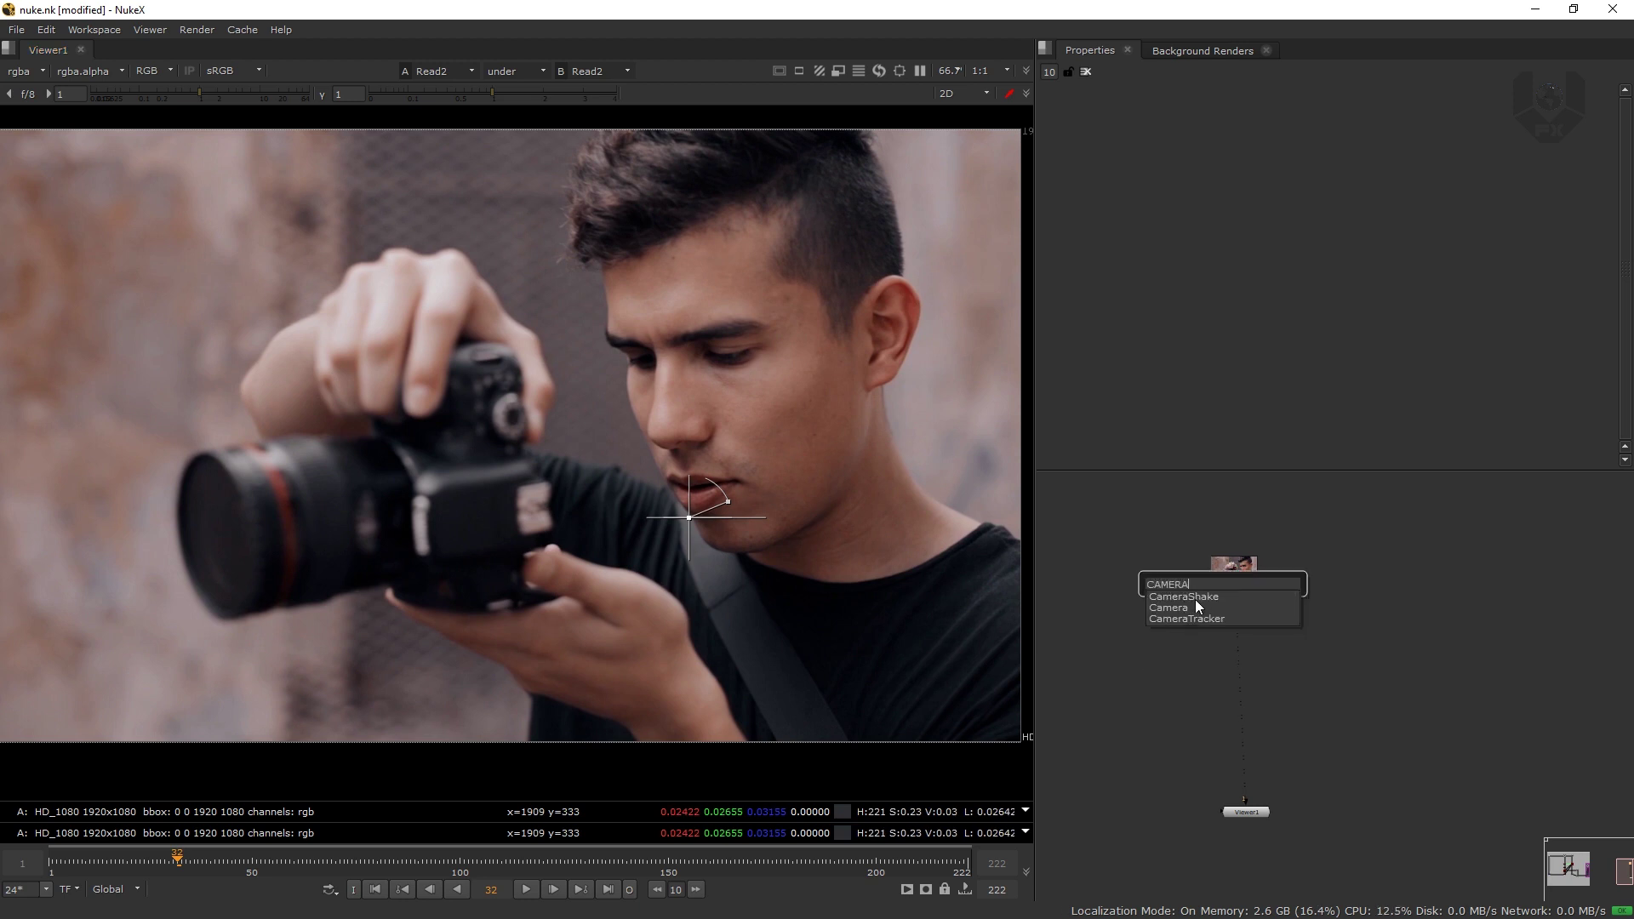
click(1197, 621)
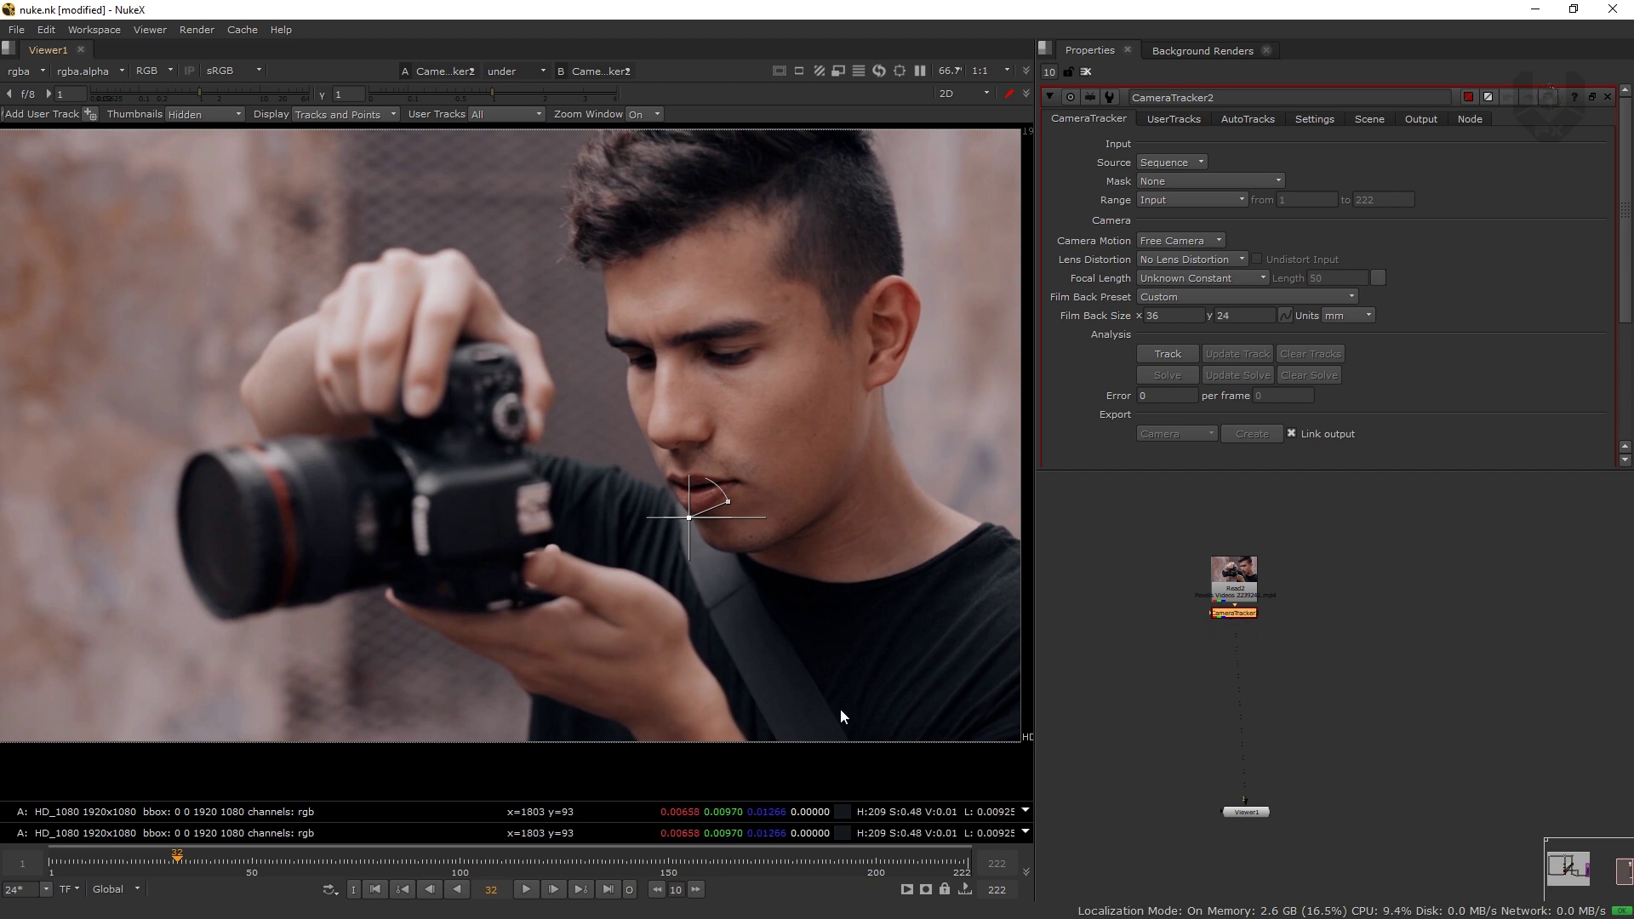
- Set the camera tracker's Number of Features to 300 and return to its main tracking options
middle_drag(519, 628, 524, 643)
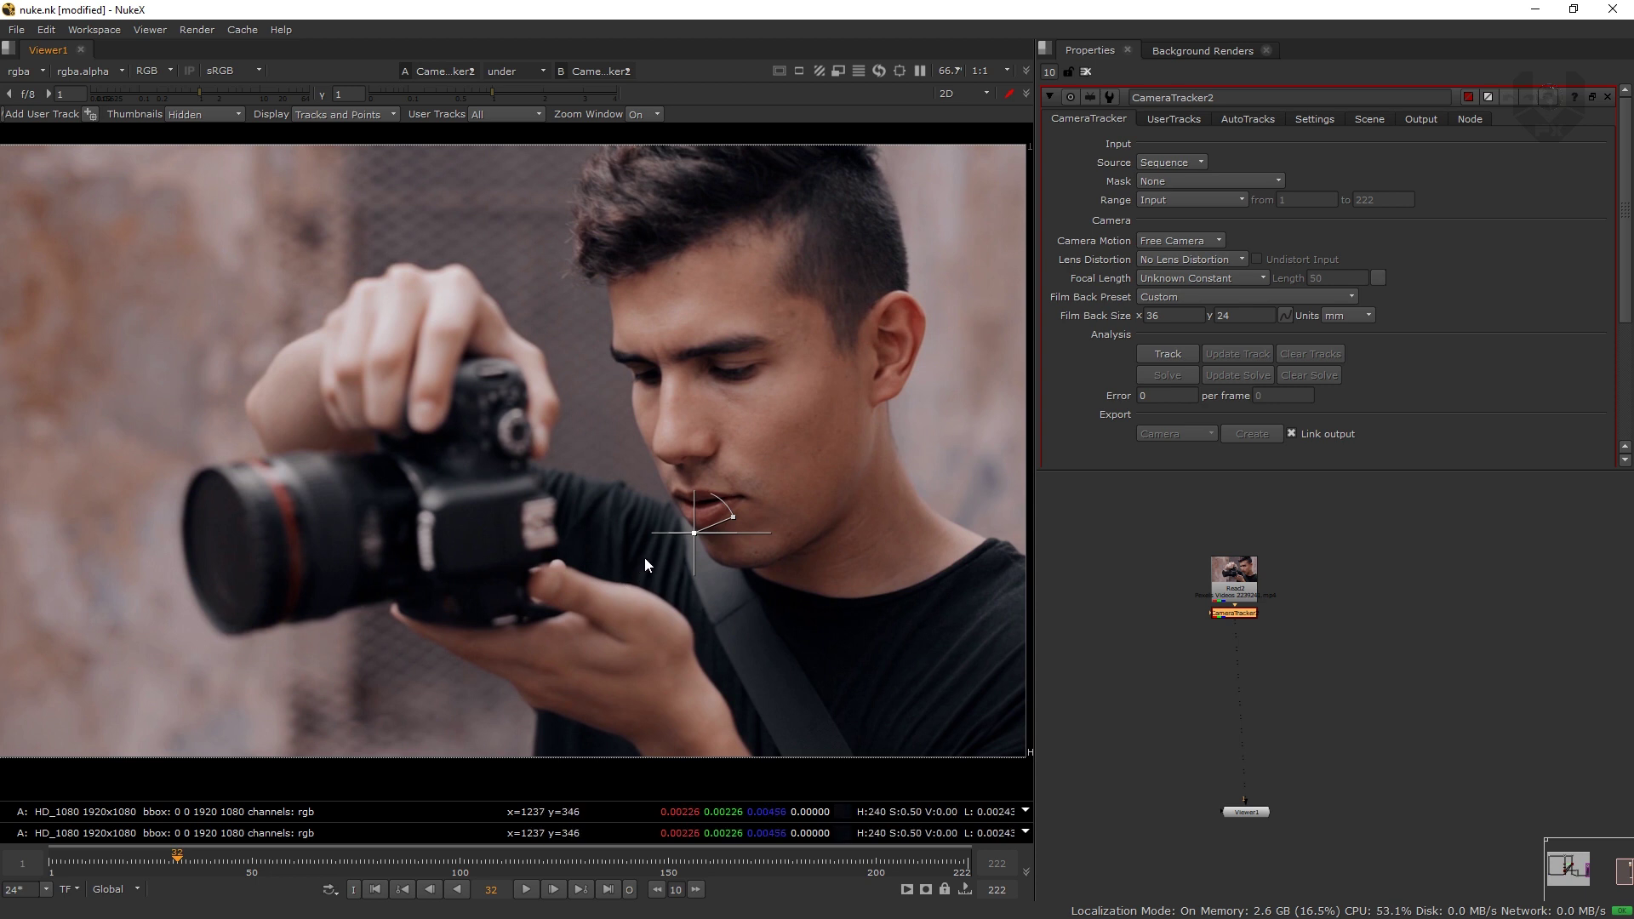
middle_drag(658, 595, 595, 570)
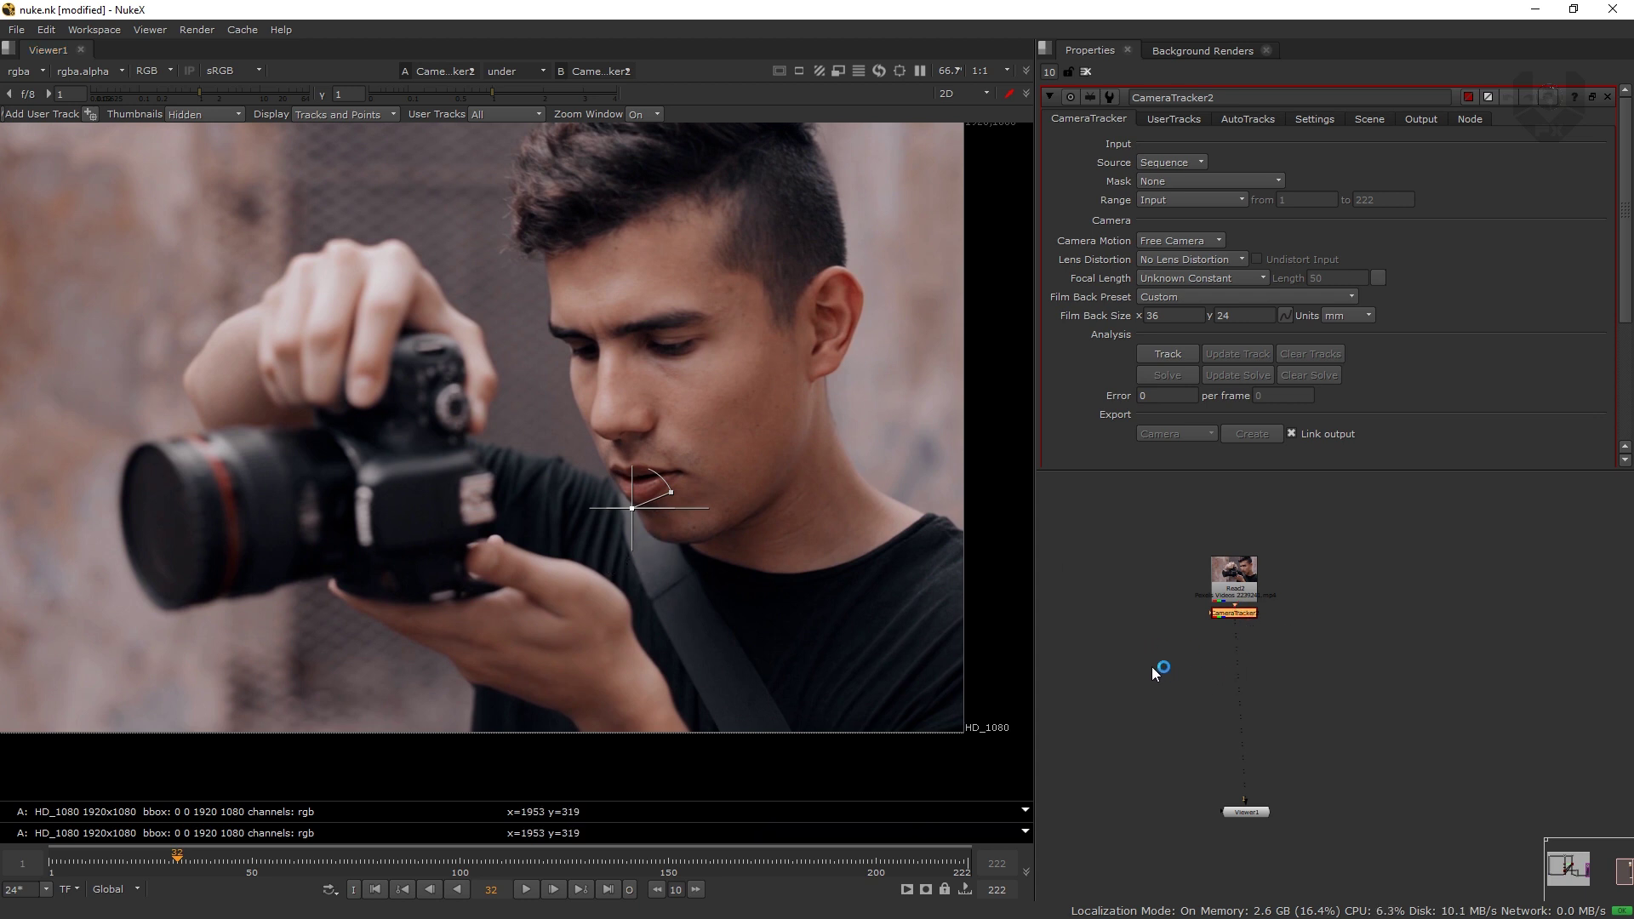
click(1312, 121)
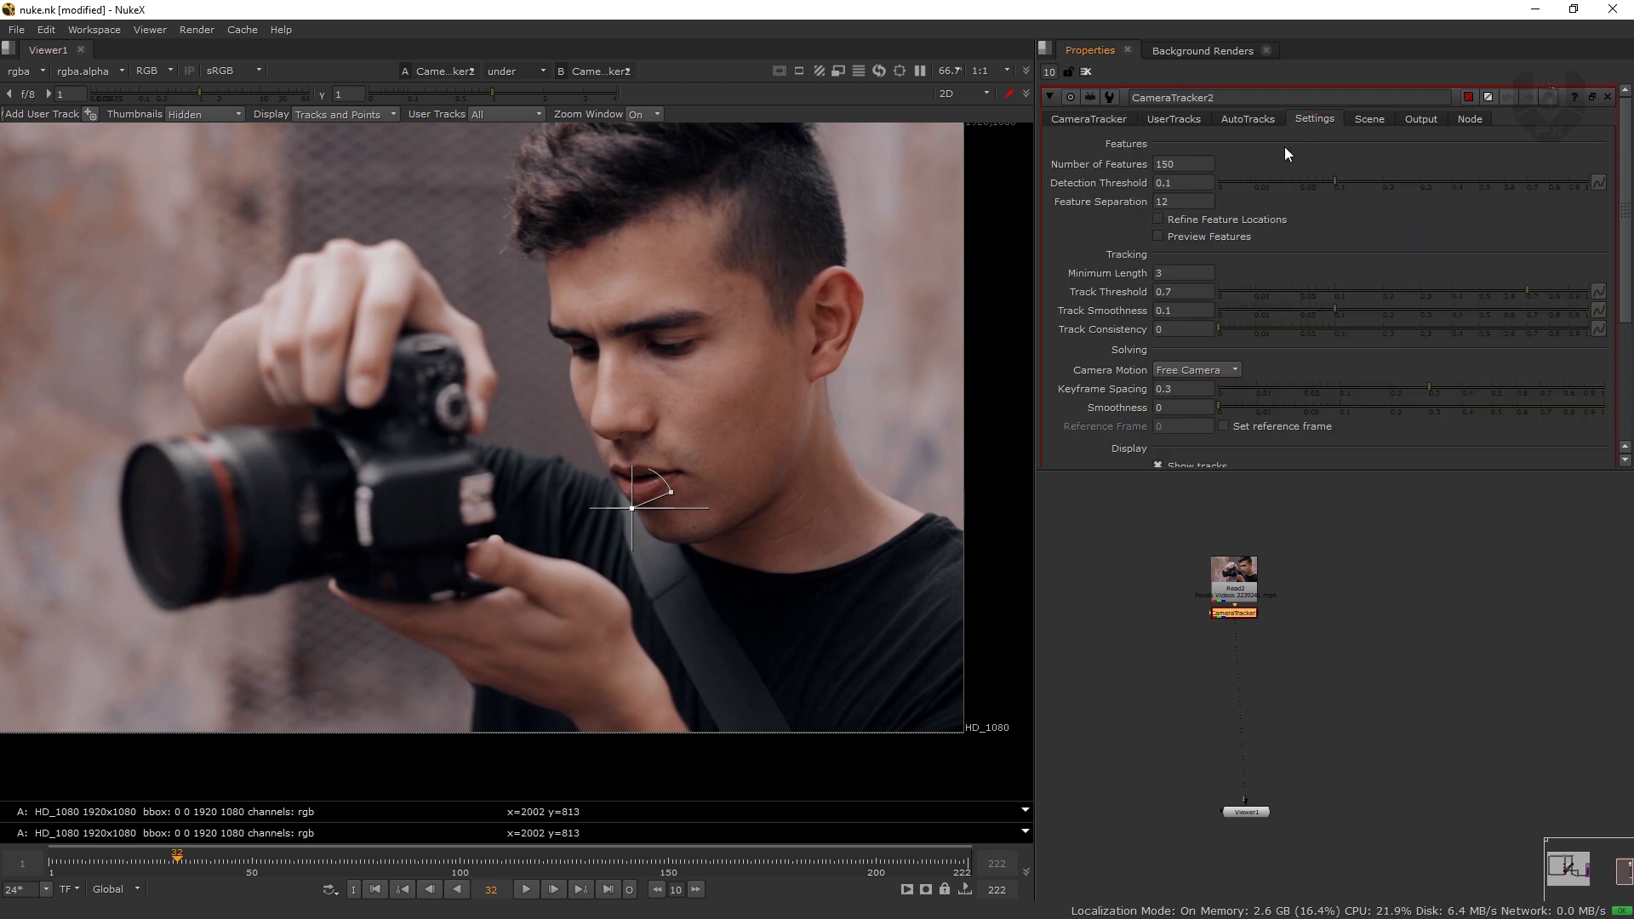
click(1209, 162)
text(300)
click(1103, 117)
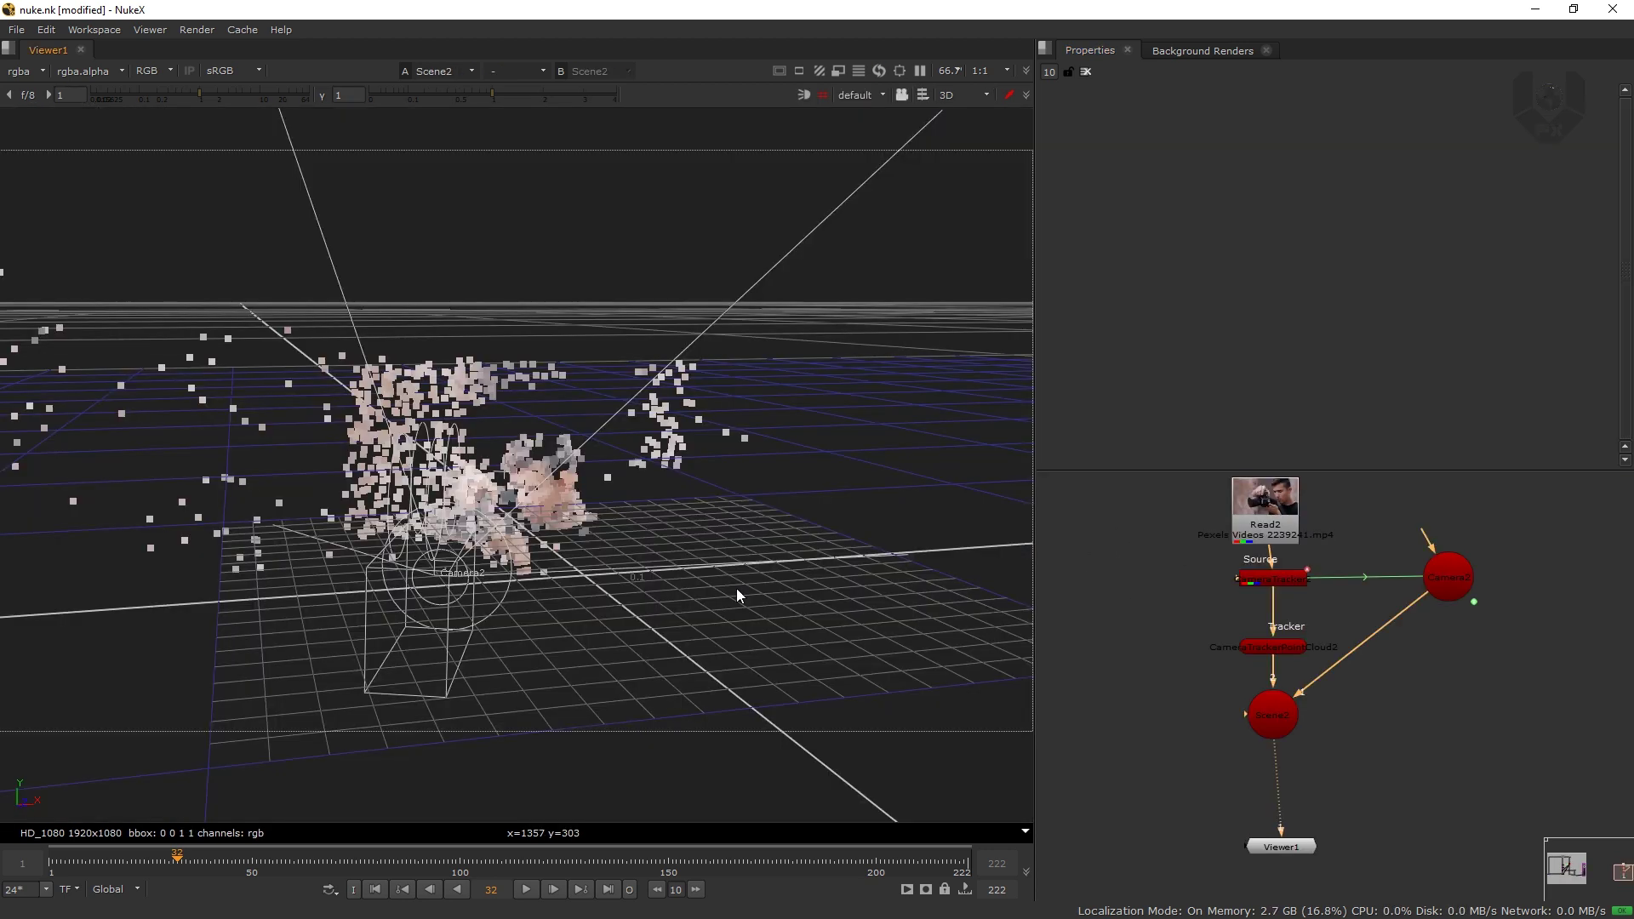
- Align the Viewer node below the Scene node and set the camera tracker's export type to Scene
drag(1289, 846, 1282, 850)
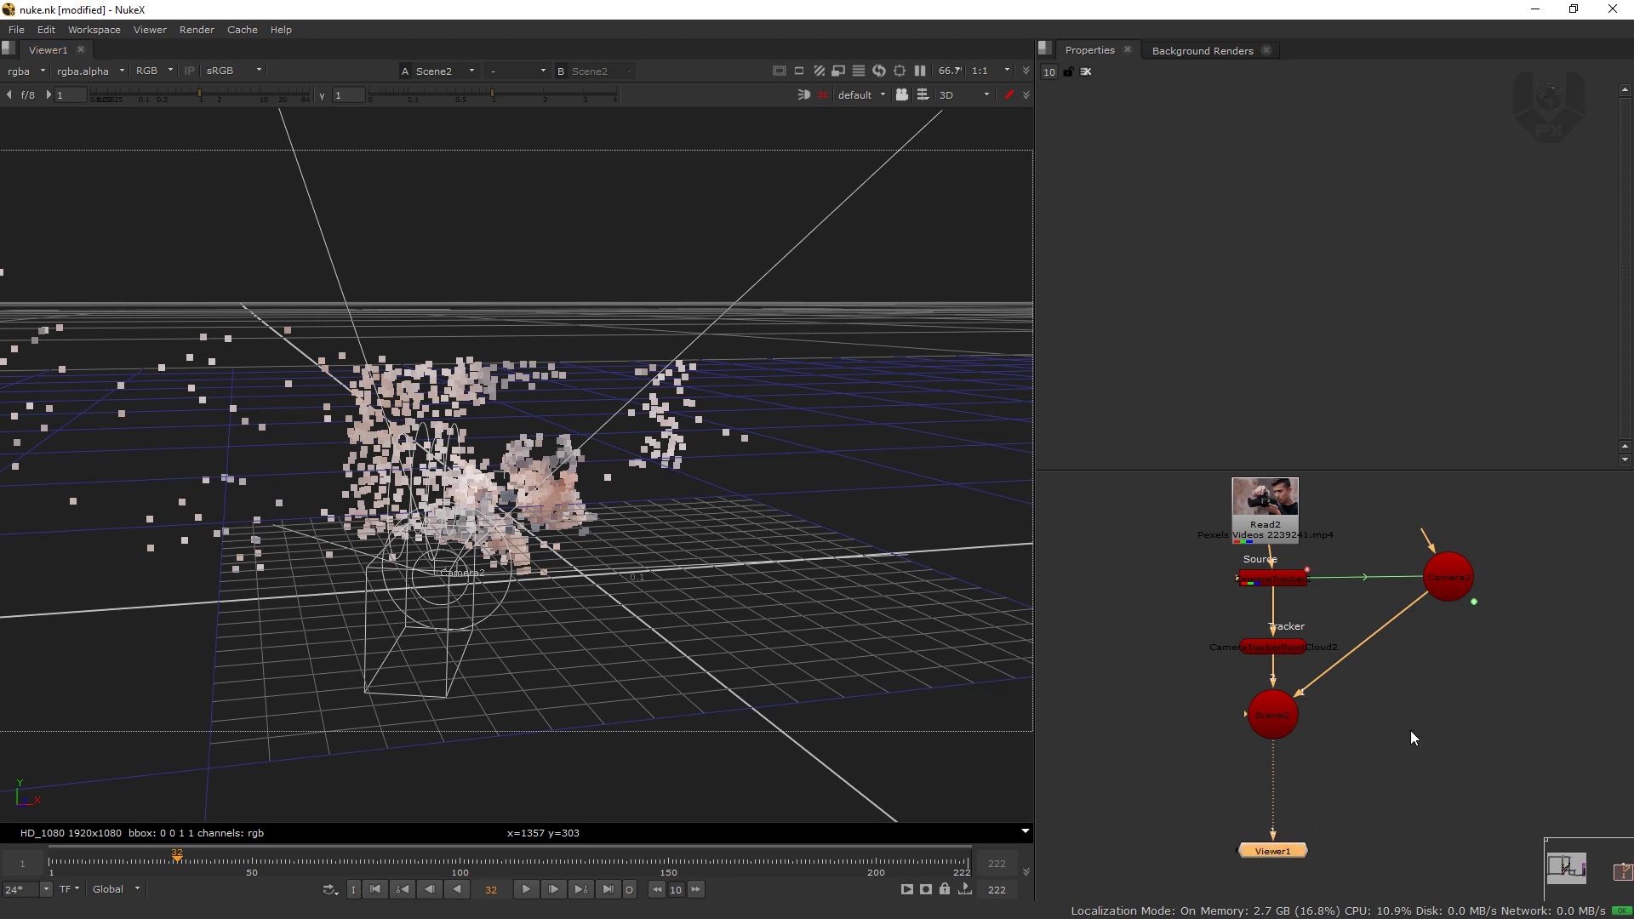
scroll(1283, 597, up, 2)
click(1295, 589)
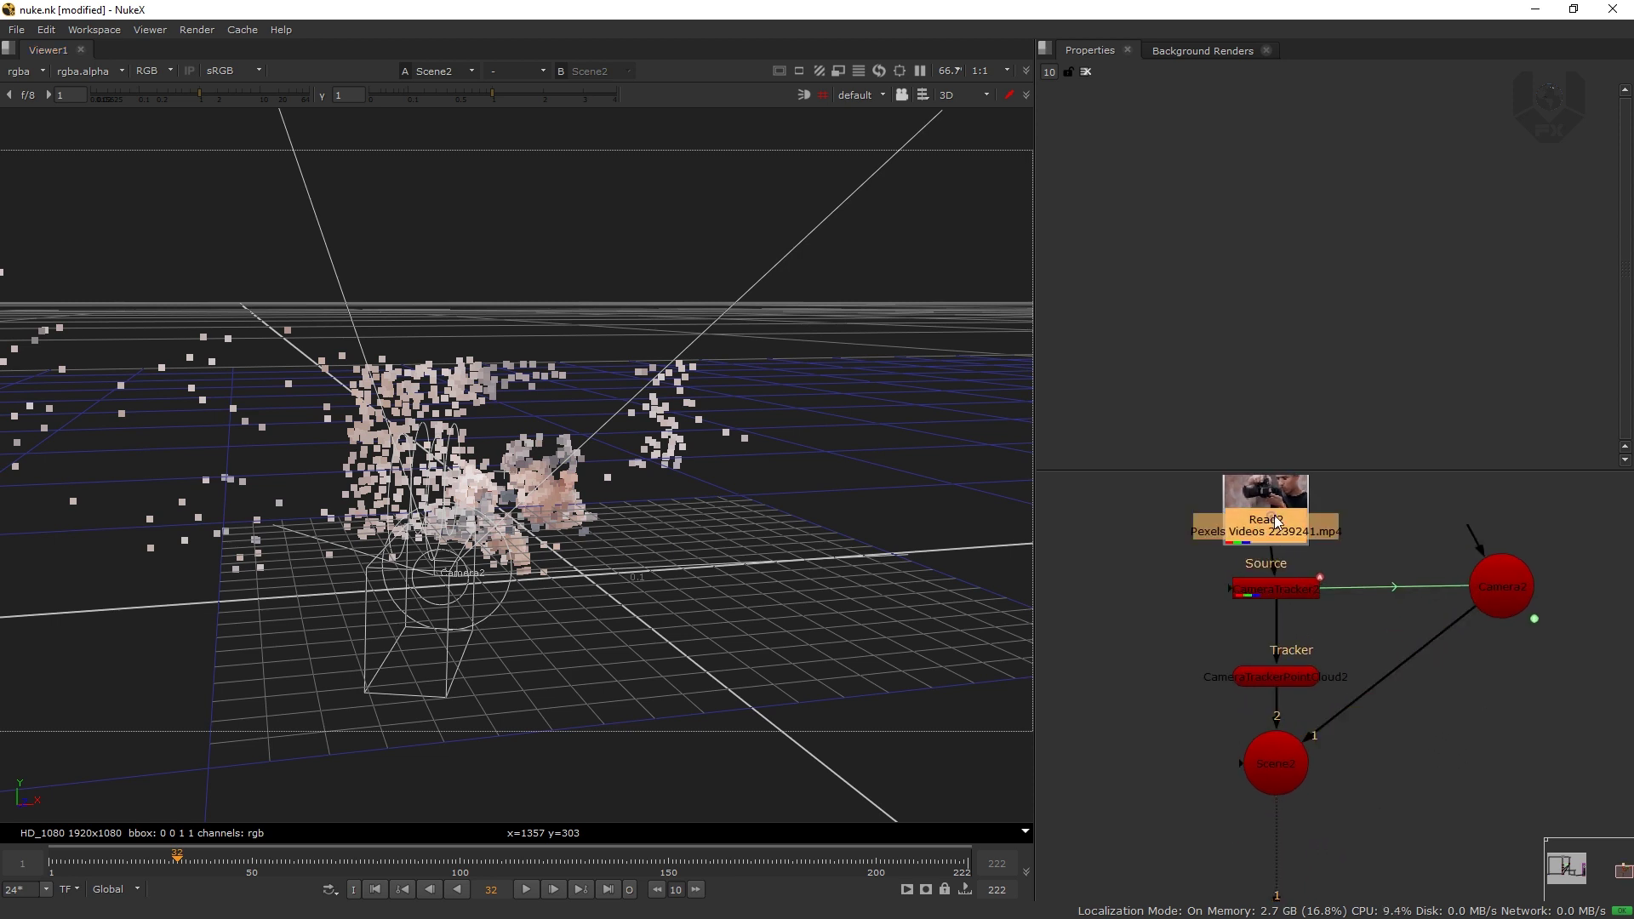
double_click(1304, 595)
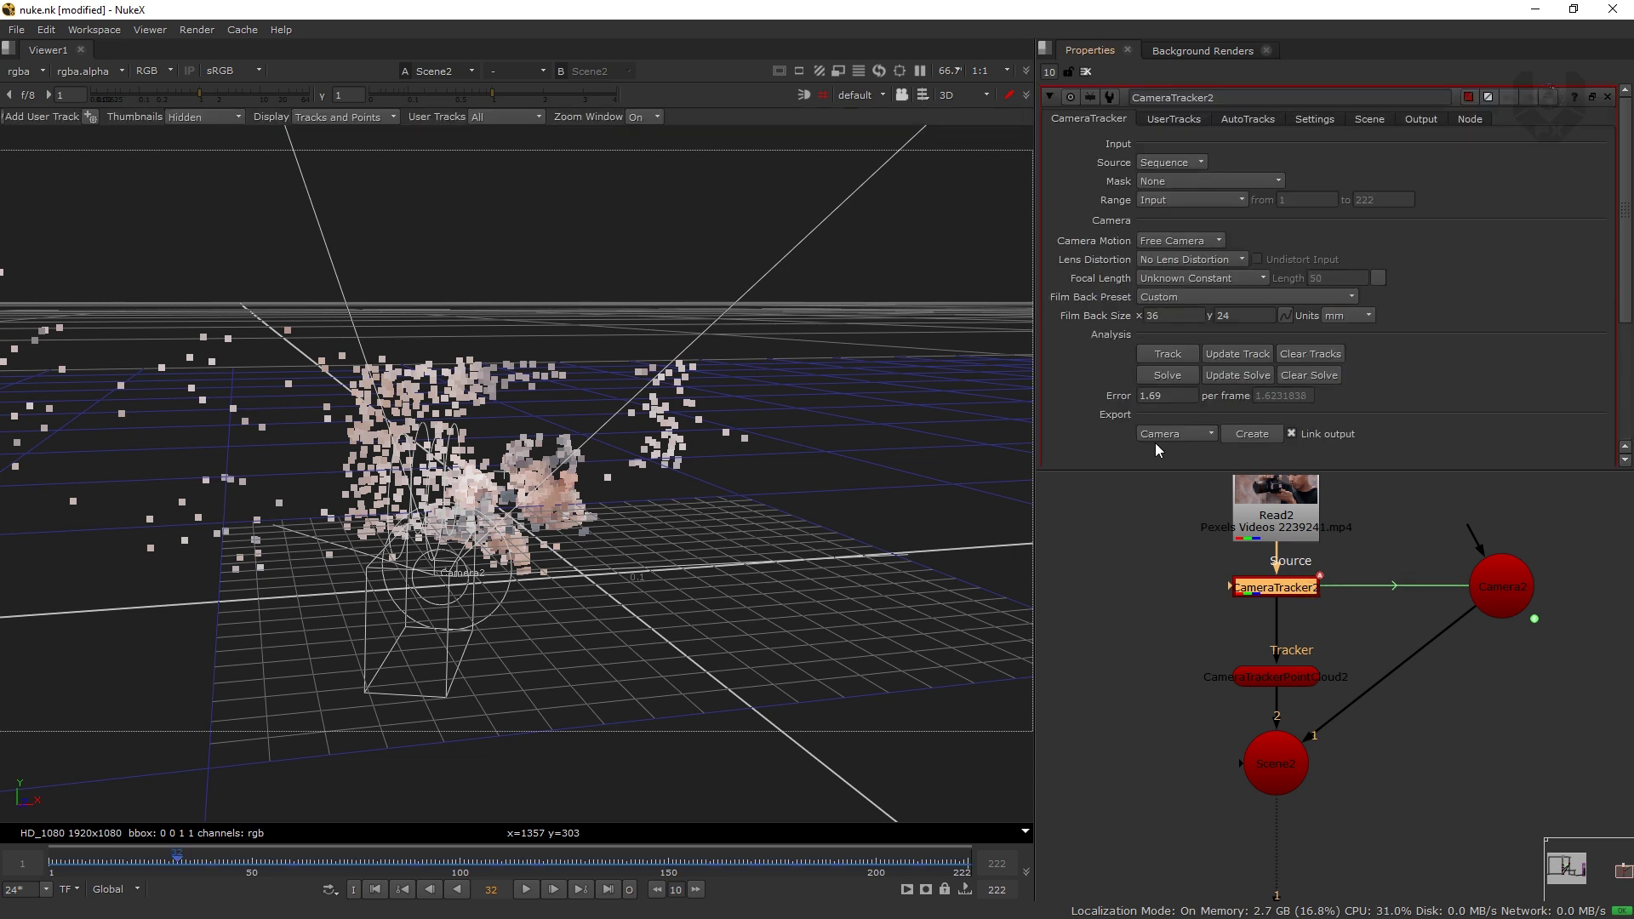
click(1177, 435)
click(1190, 483)
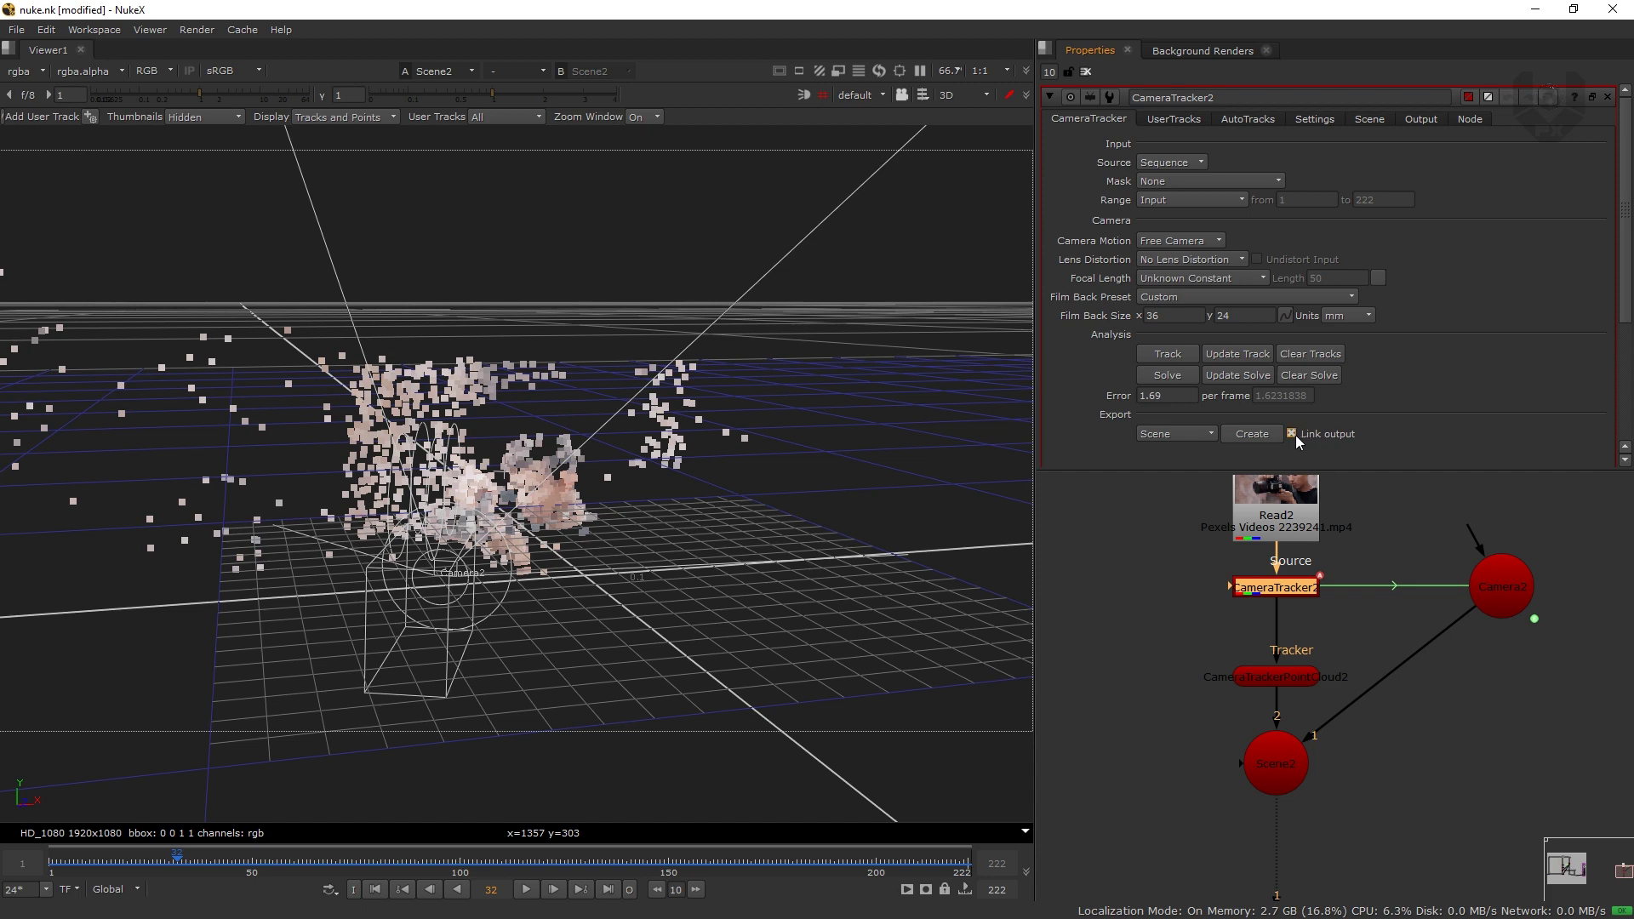
middle_drag(530, 499, 537, 496)
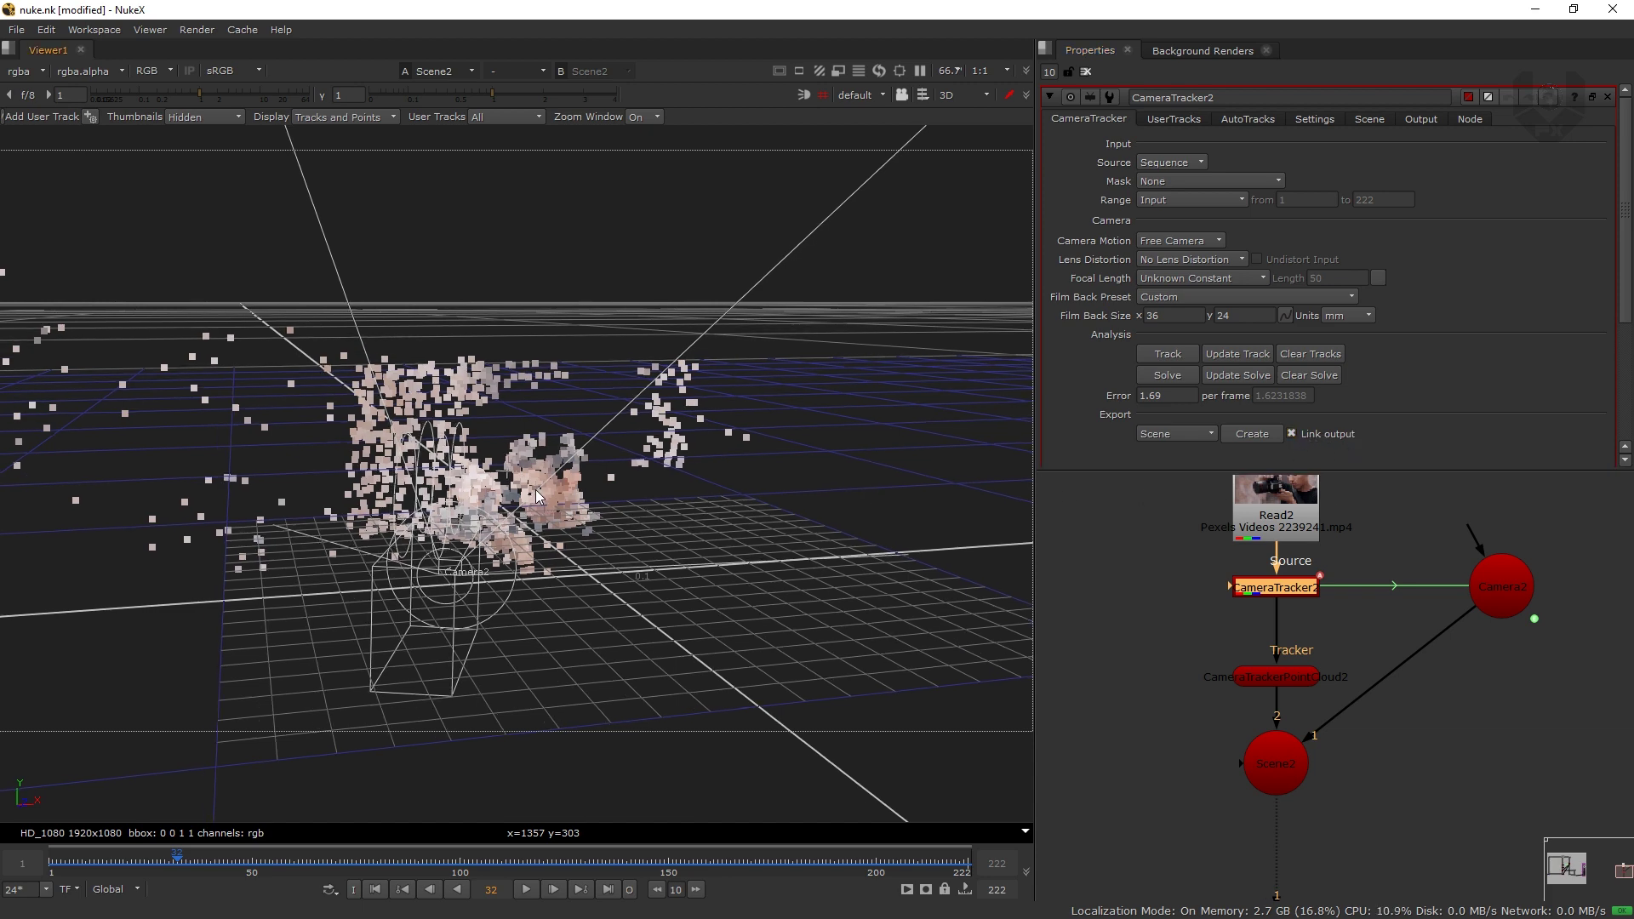
scroll(535, 490, up, 3)
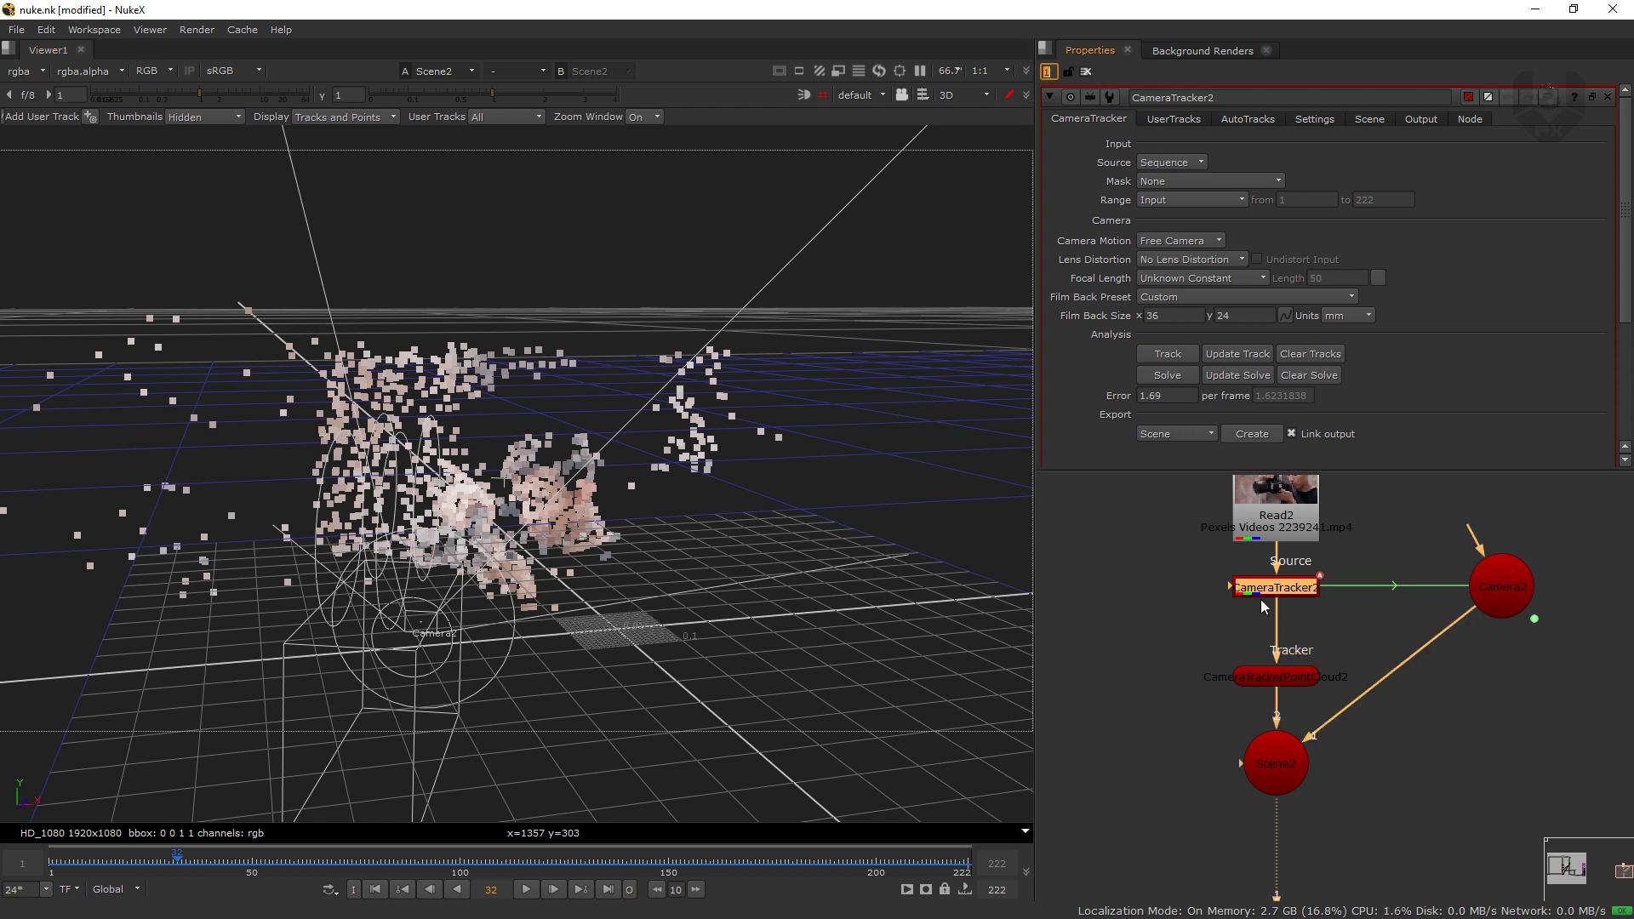
- Add an unconnected PointCloudGenerator node beside the camera tracker nodes
click(1186, 682)
middle_drag(1173, 630, 1252, 629)
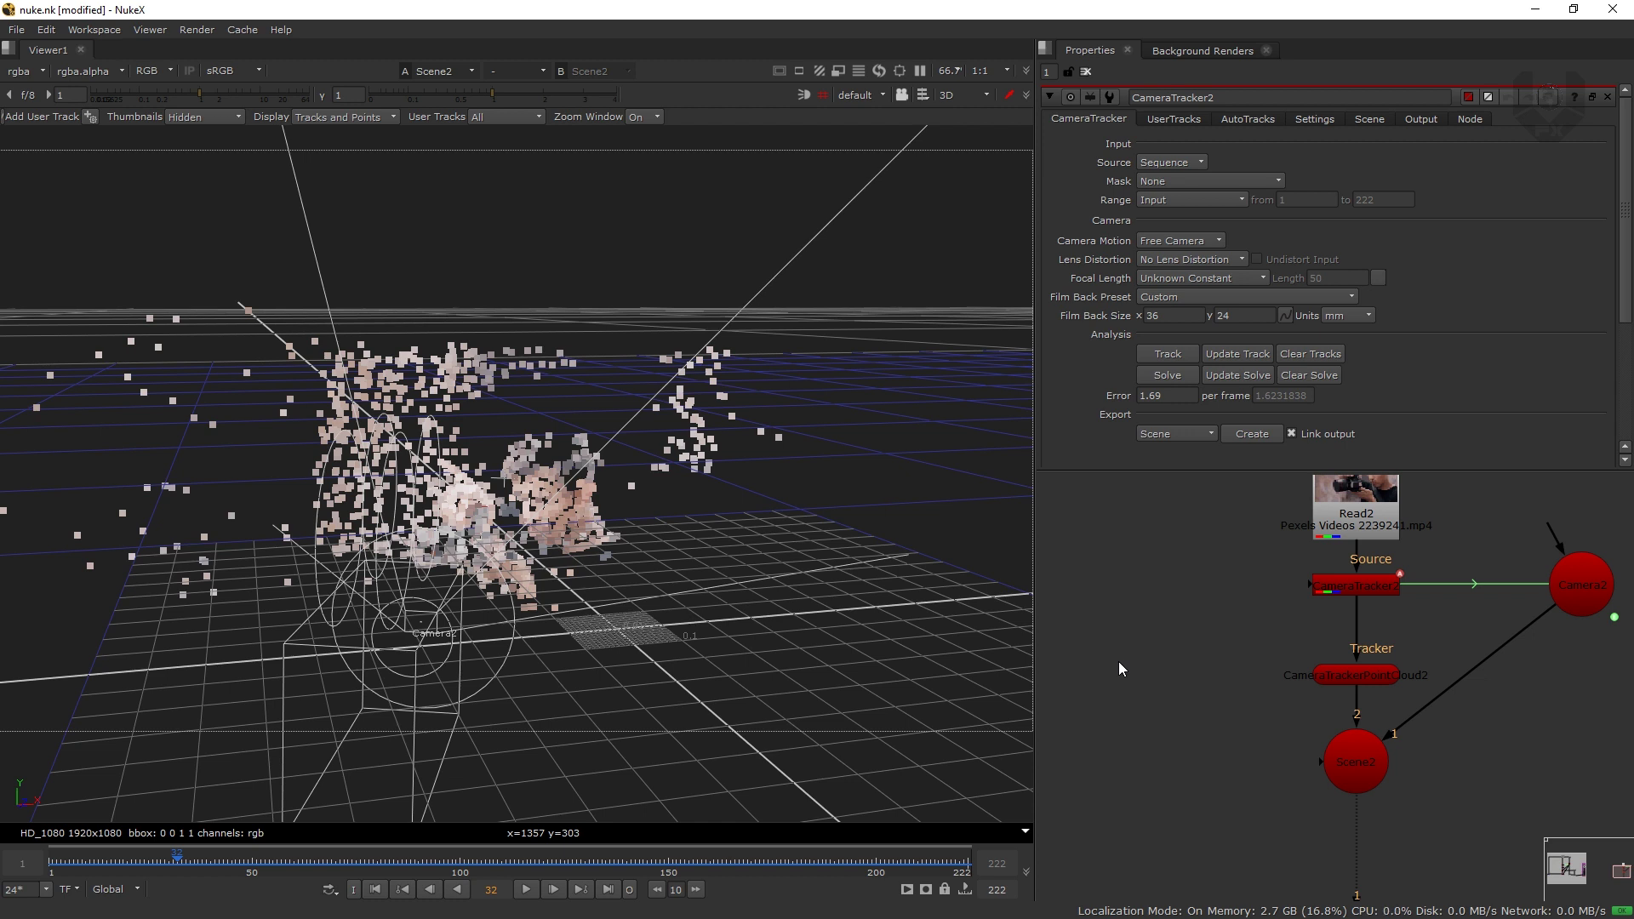
key(Tab)
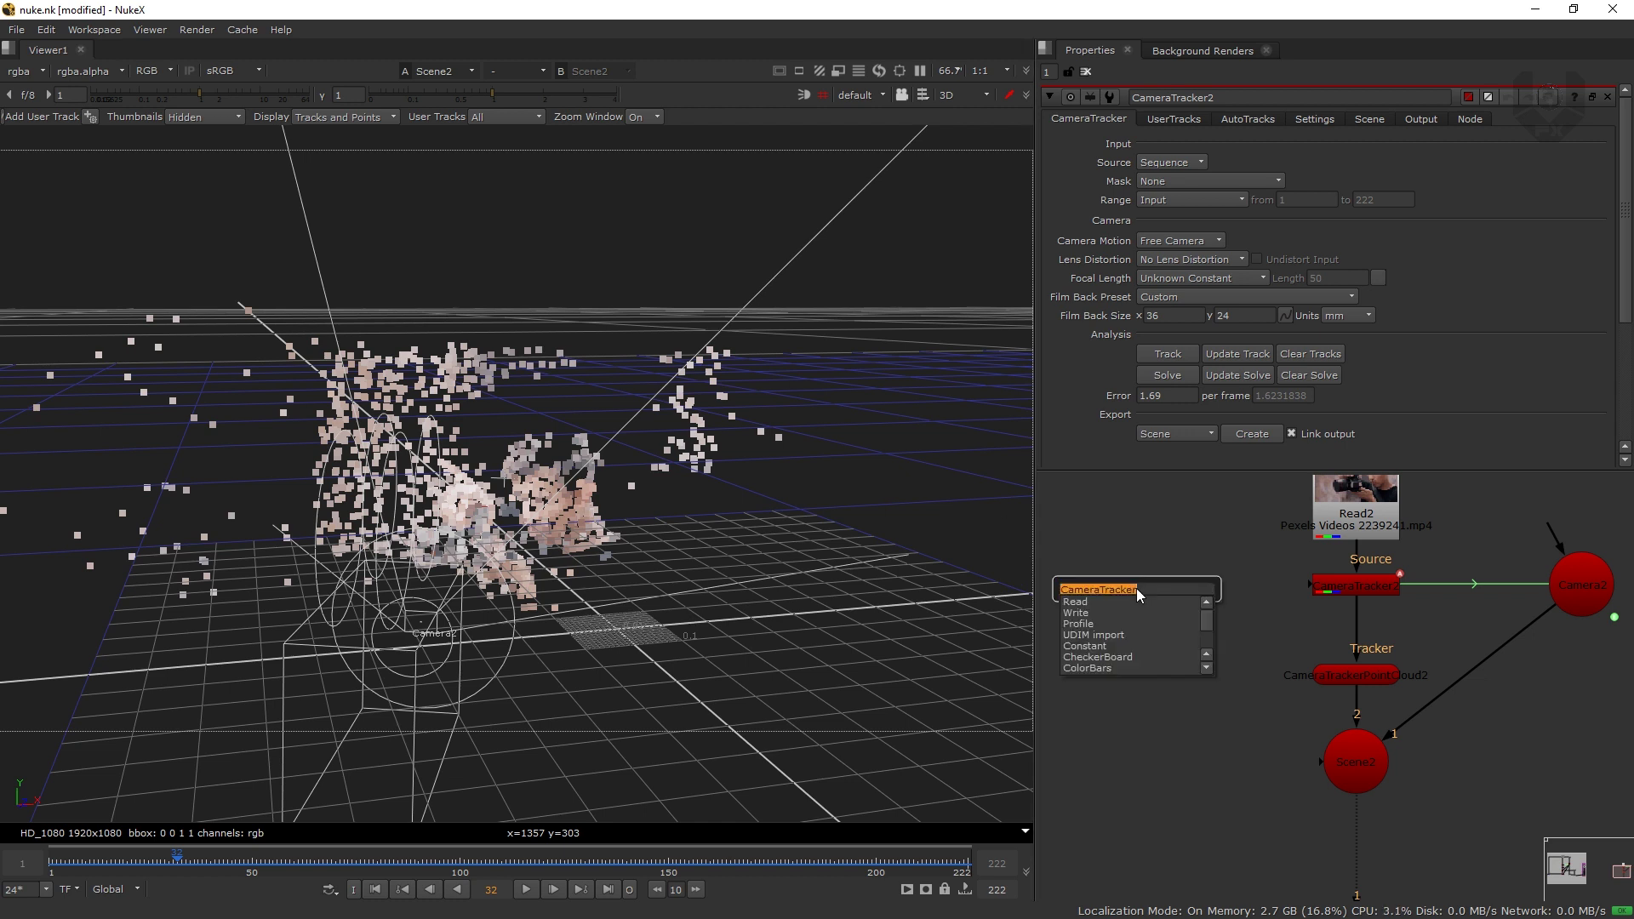
text(POIN)
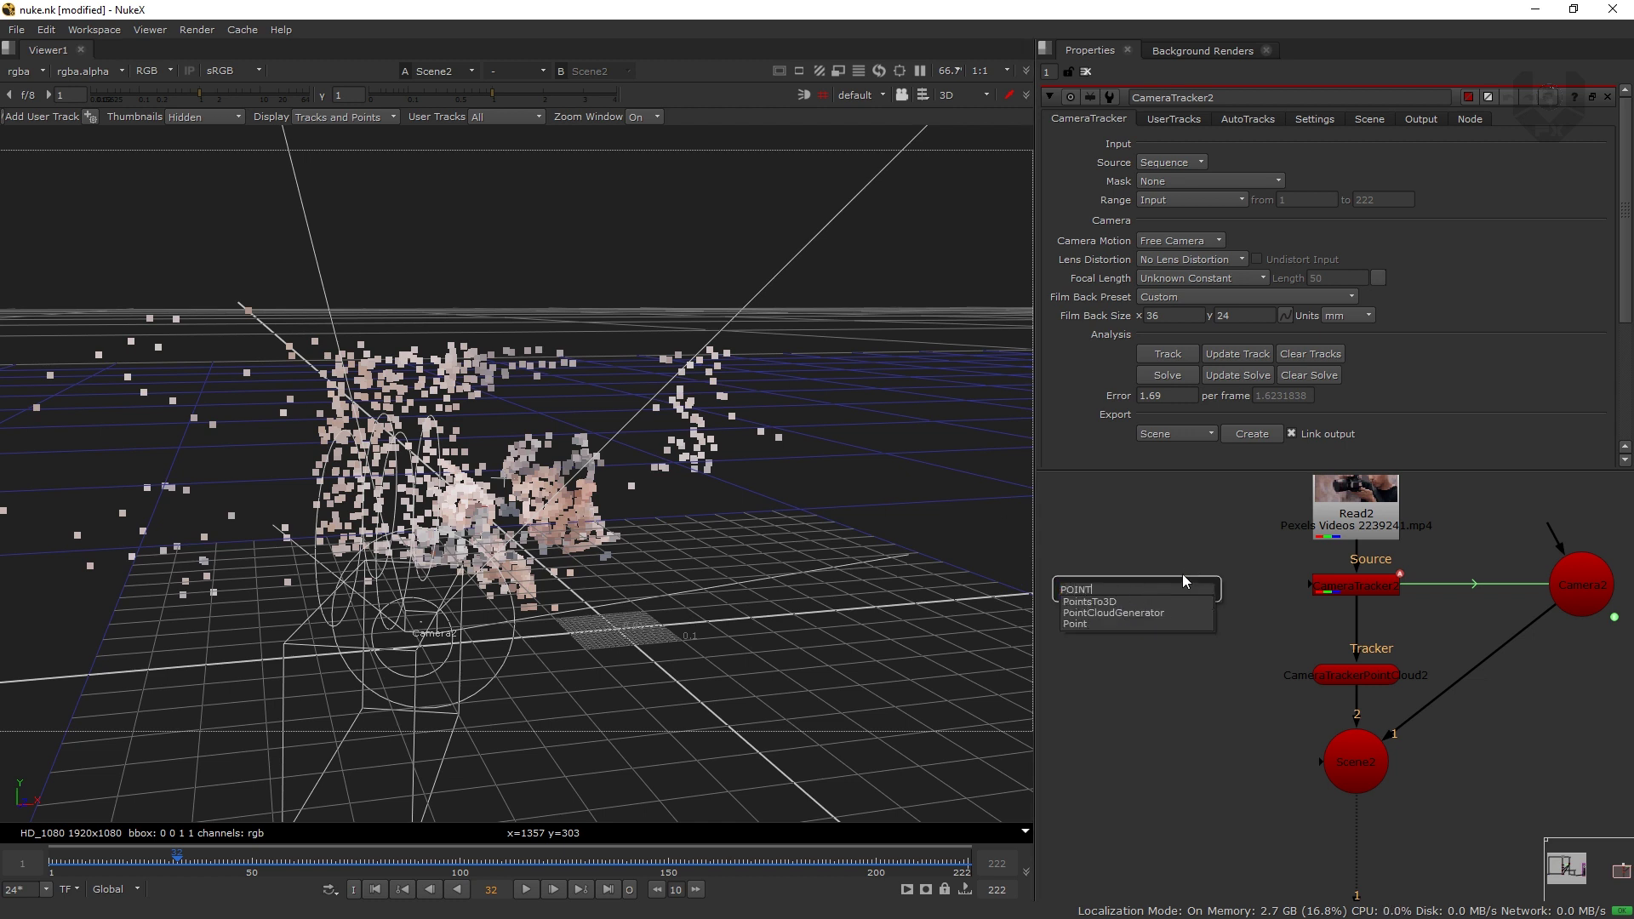
text(T)
click(1131, 613)
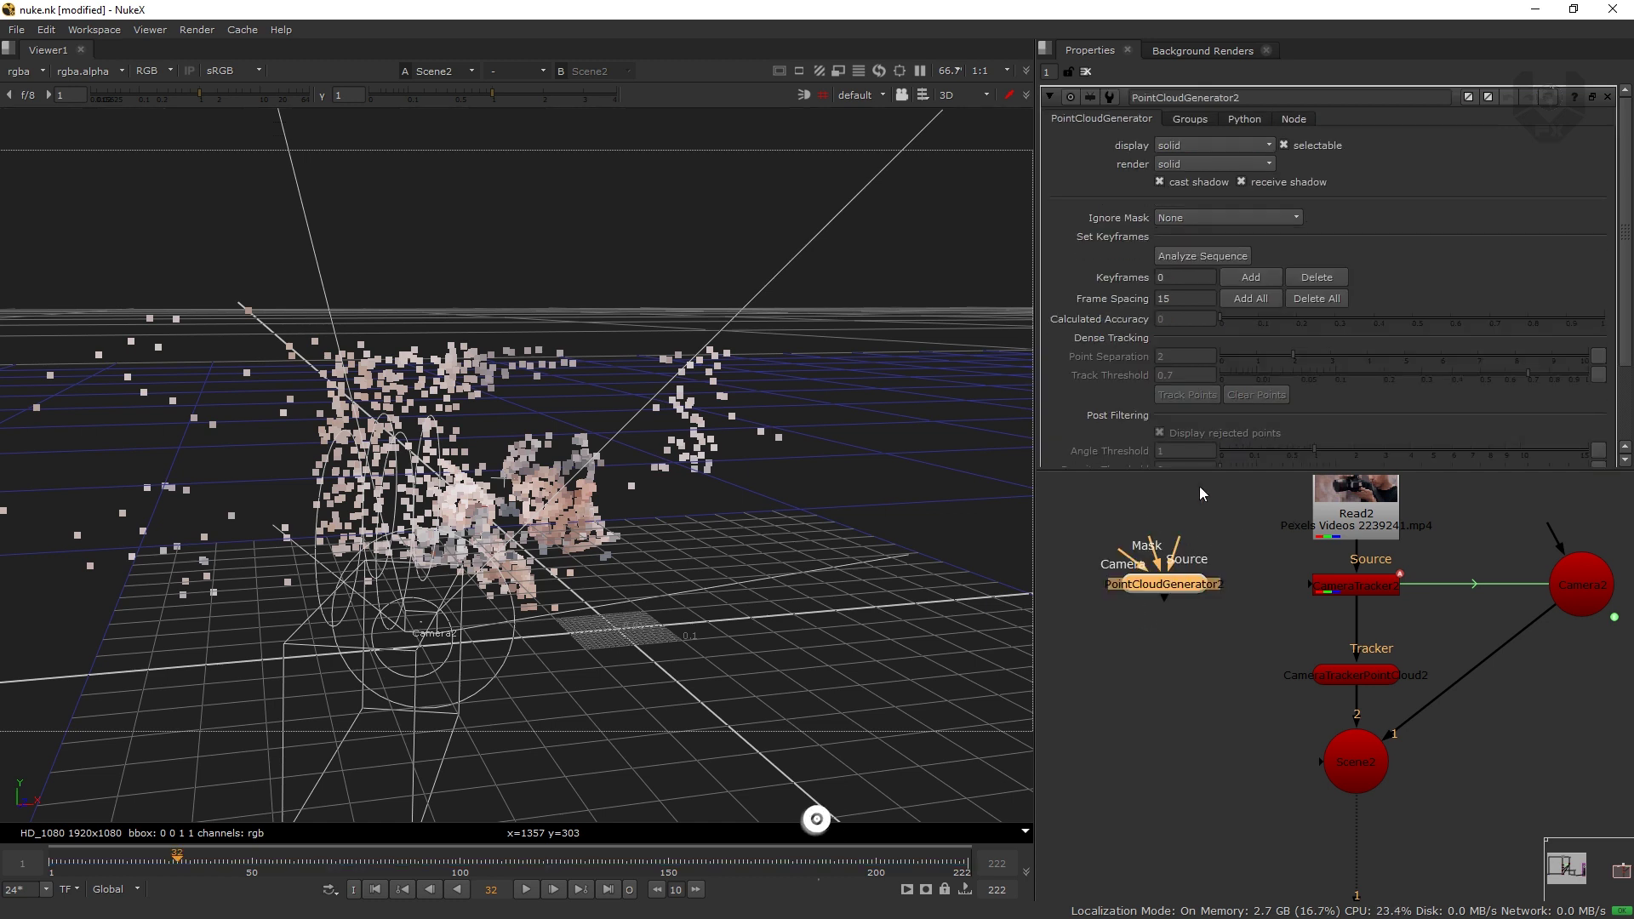
- Connect the PointCloudGenerator node's Source input to the Read2 footage node
scroll(1202, 554, up, 3)
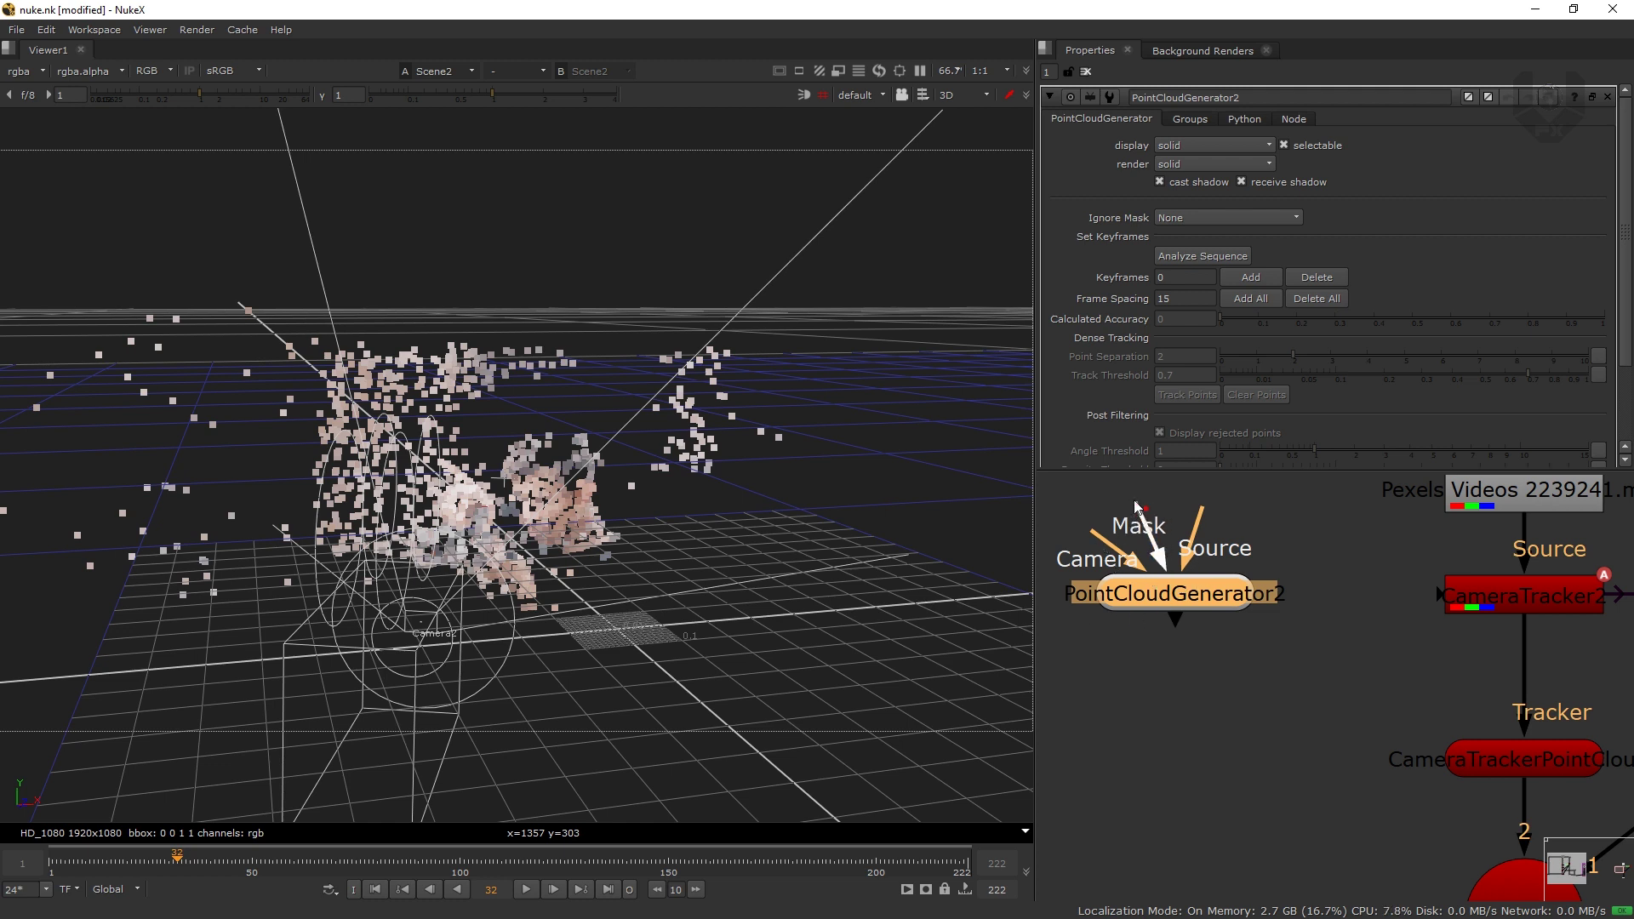
drag(1153, 521, 1220, 593)
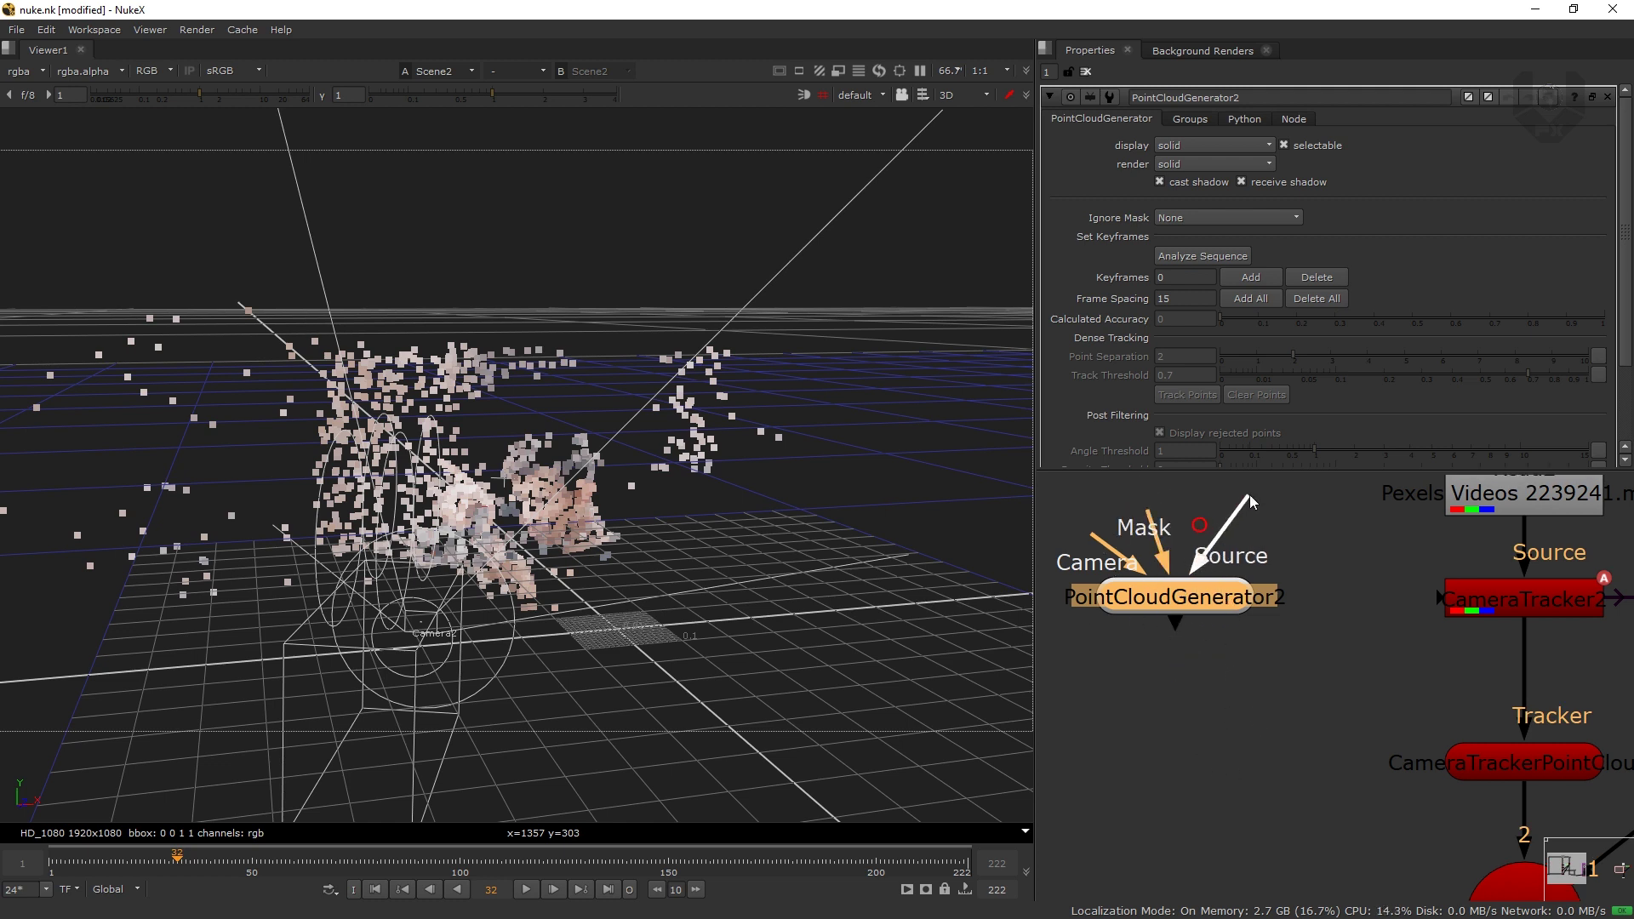
scroll(1175, 609, down, 3)
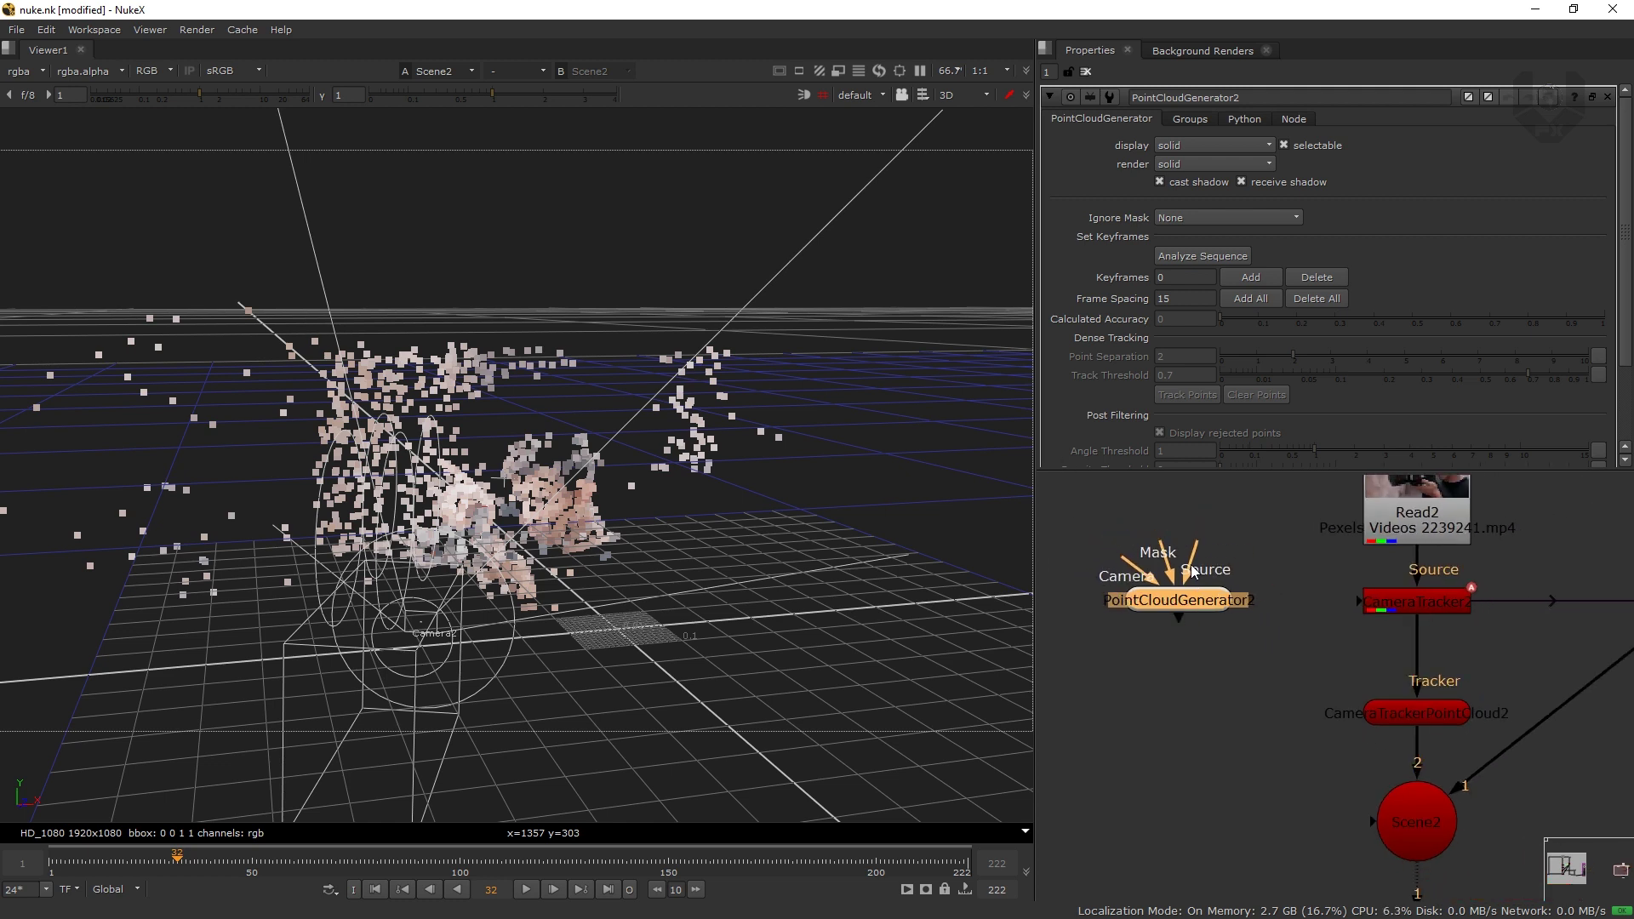
drag(1195, 557, 1387, 486)
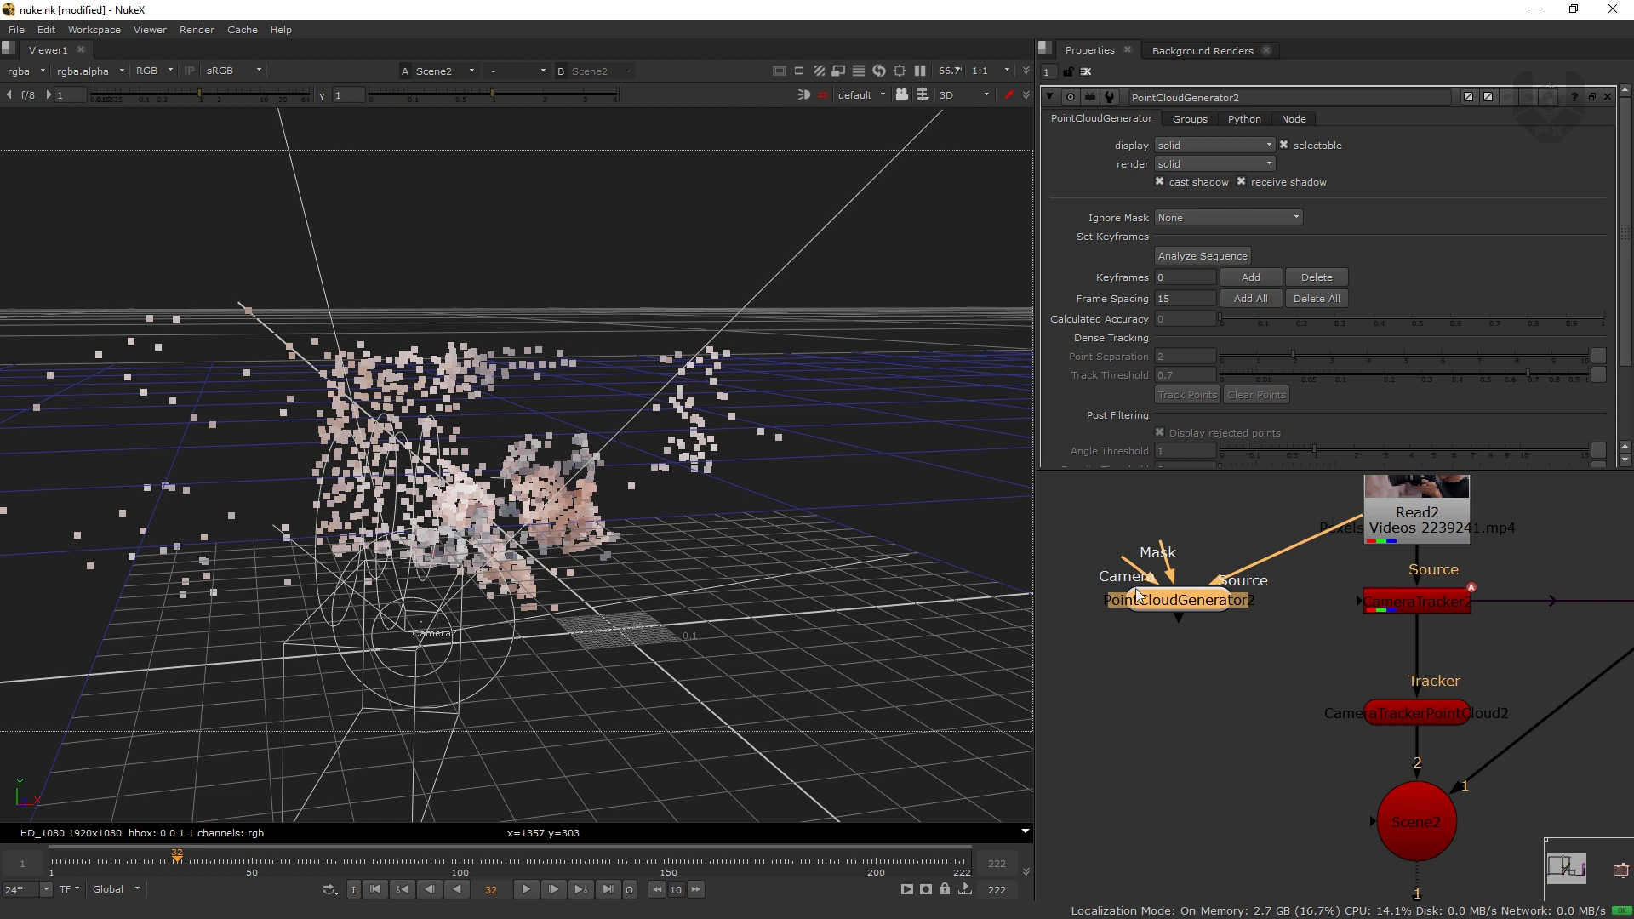
- Place the PointCloudGenerator node beyond Camera2, level with Read2, and connect its Camera input to Camera2
scroll(1299, 587, down, 2)
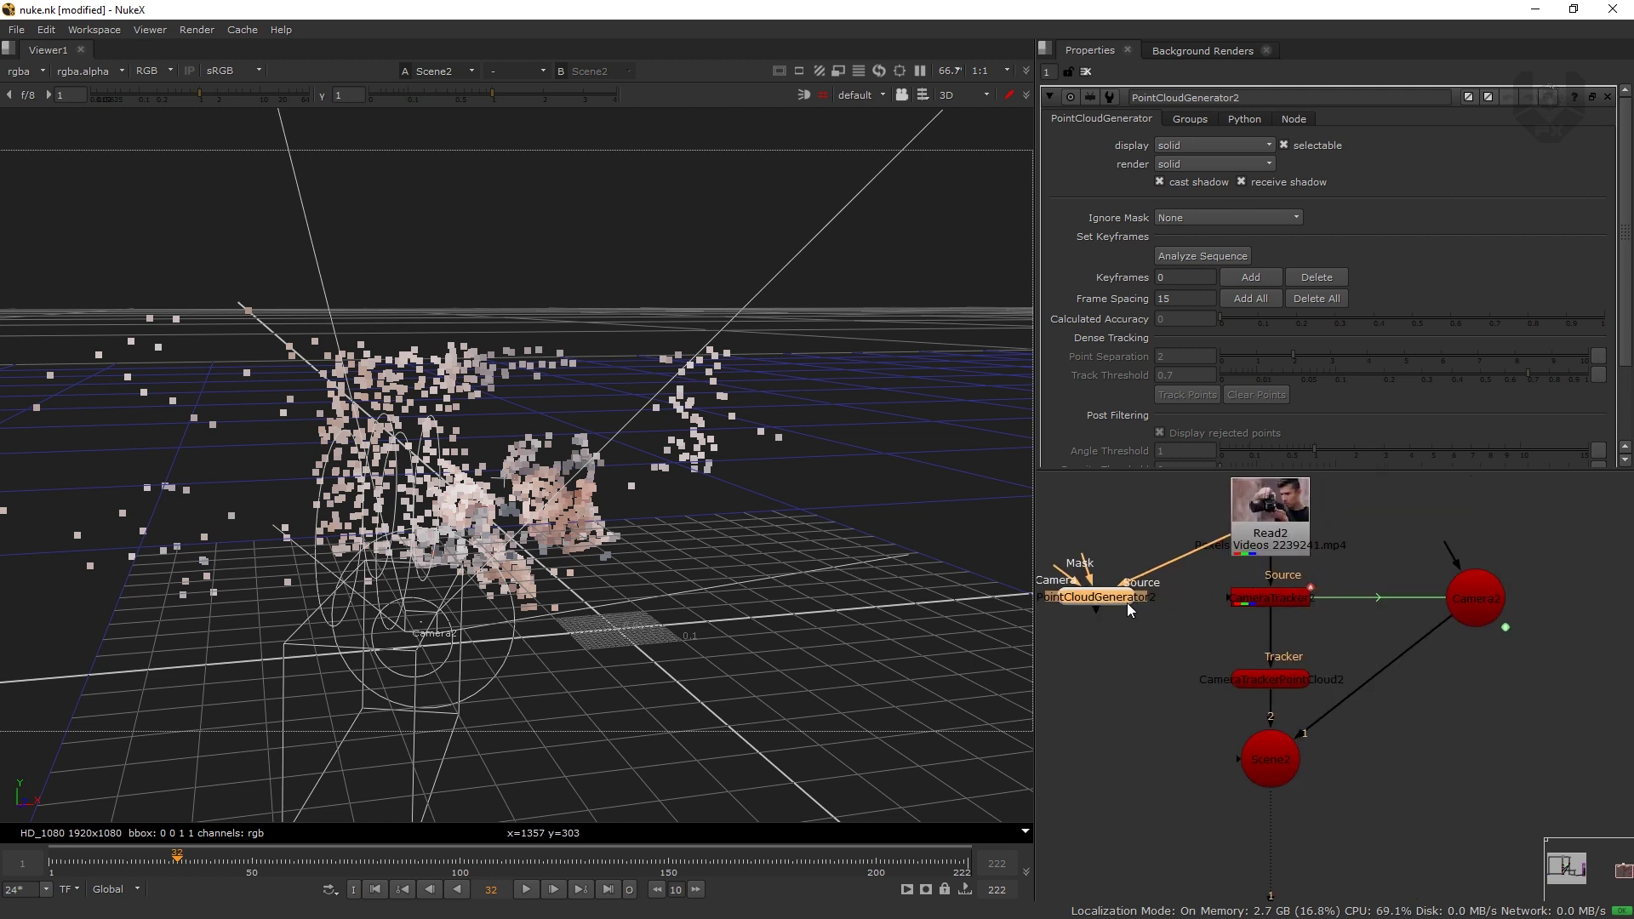
drag(1126, 602, 1463, 524)
middle_drag(1463, 524, 1353, 585)
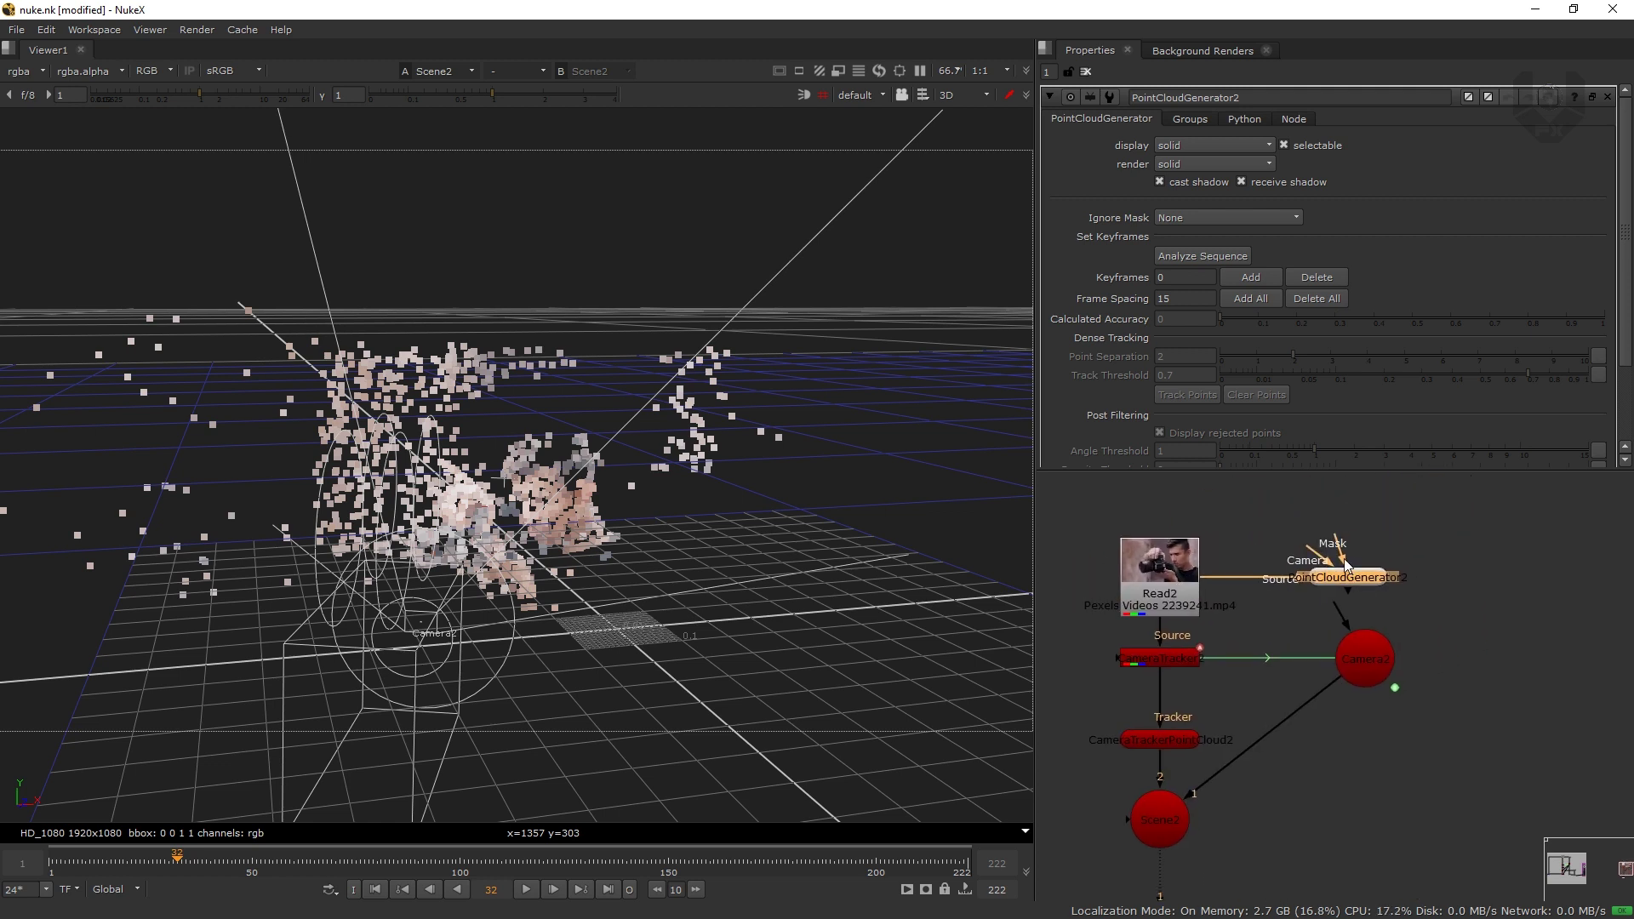
drag(1322, 553, 1462, 574)
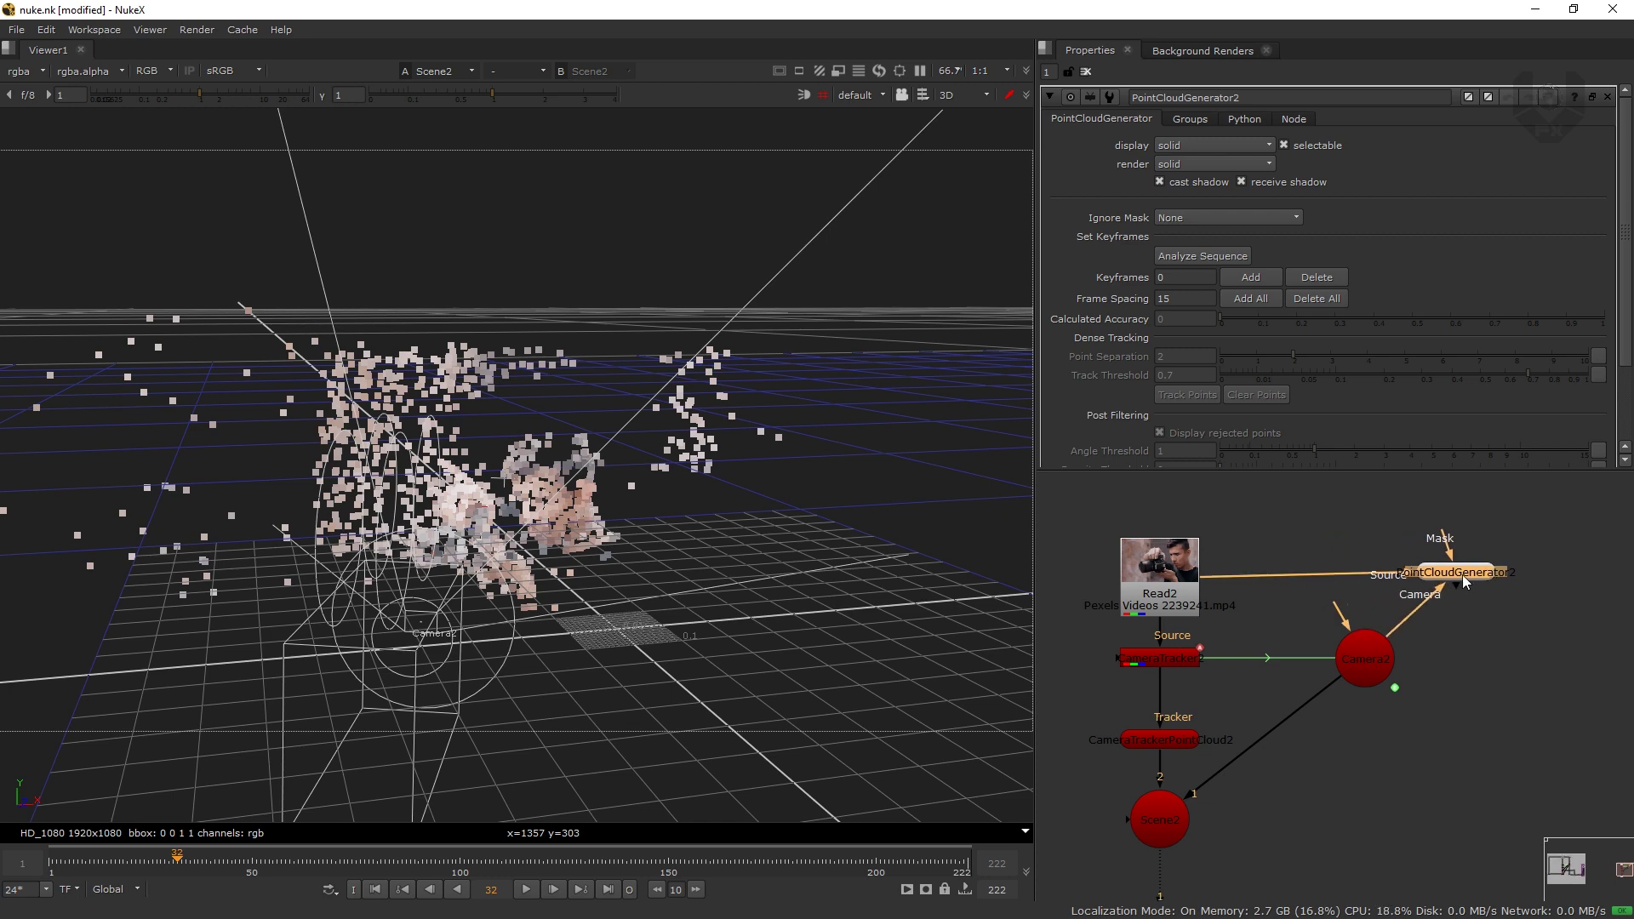
click(1453, 666)
middle_drag(1453, 665, 1421, 599)
scroll(1421, 599, down, 1)
drag(1429, 529, 1452, 528)
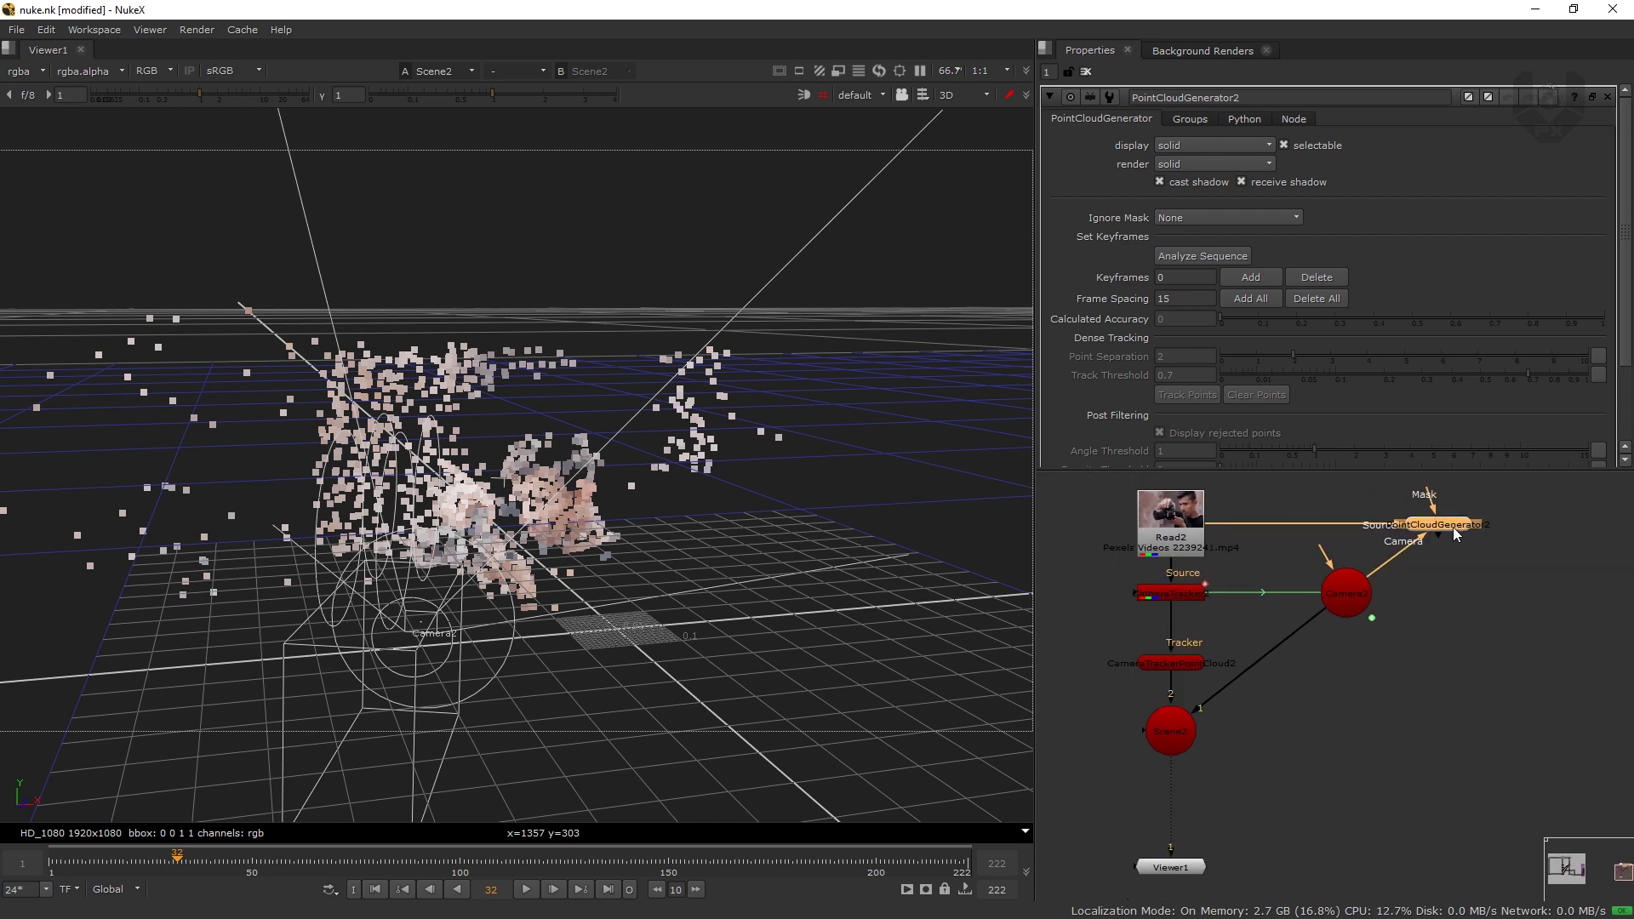
- Show the PointCloudGenerator node in the Viewer and analyze the sequence to set its keyframes
key(1)
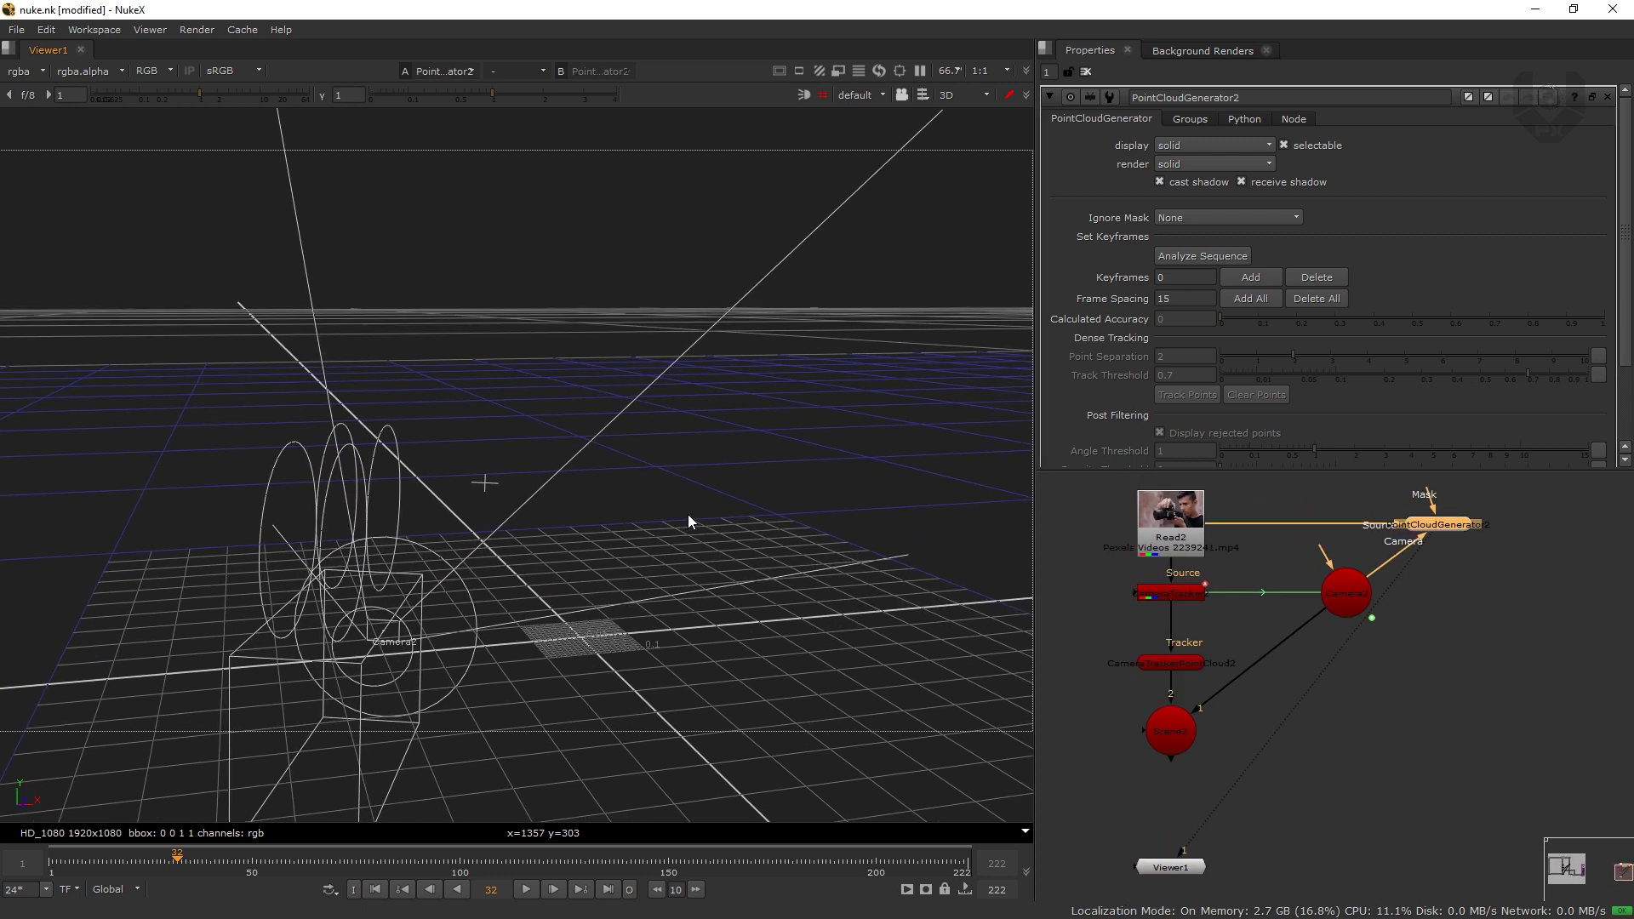
key(Tab)
key(Tab)
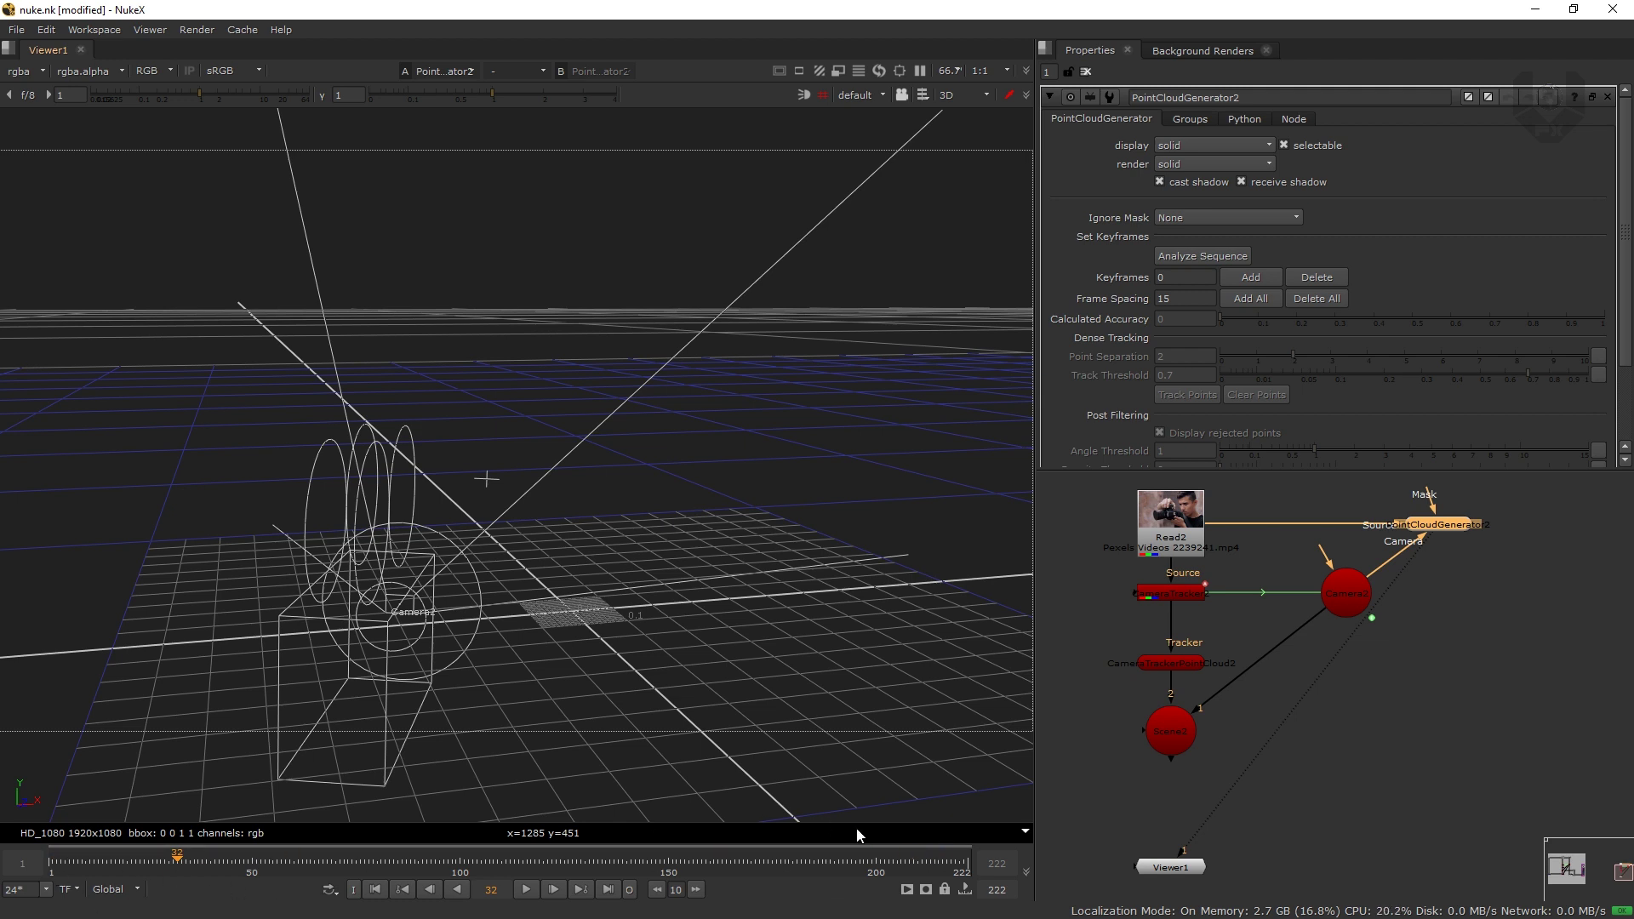
click(1222, 256)
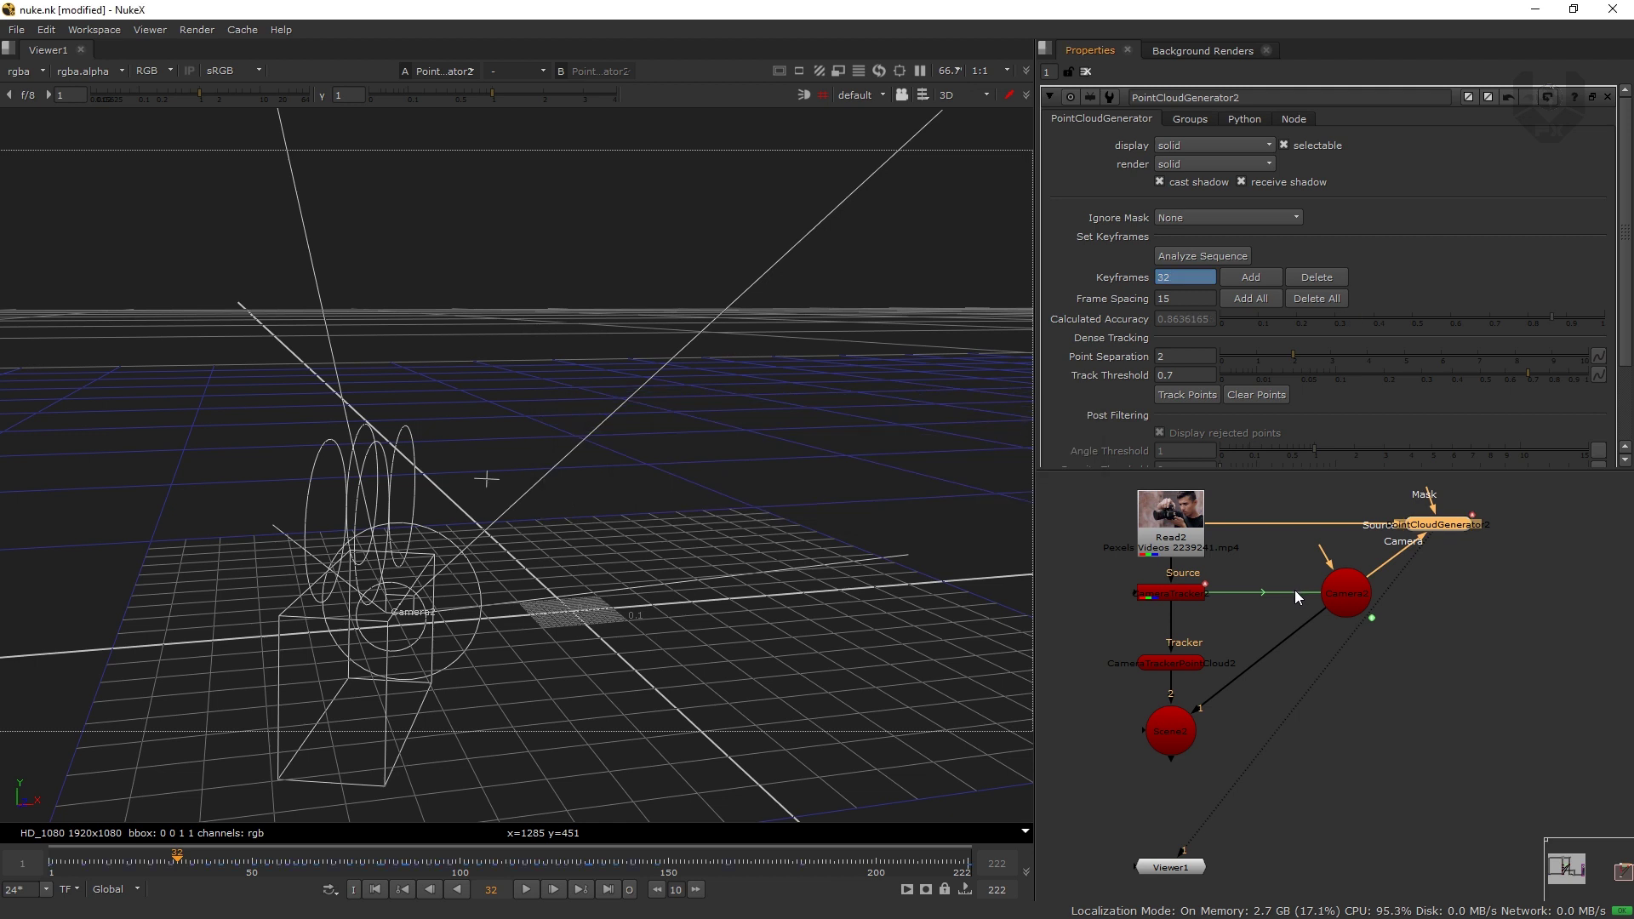
- Track the dense points over the global frame range 1-222
middle_drag(769, 681, 825, 646)
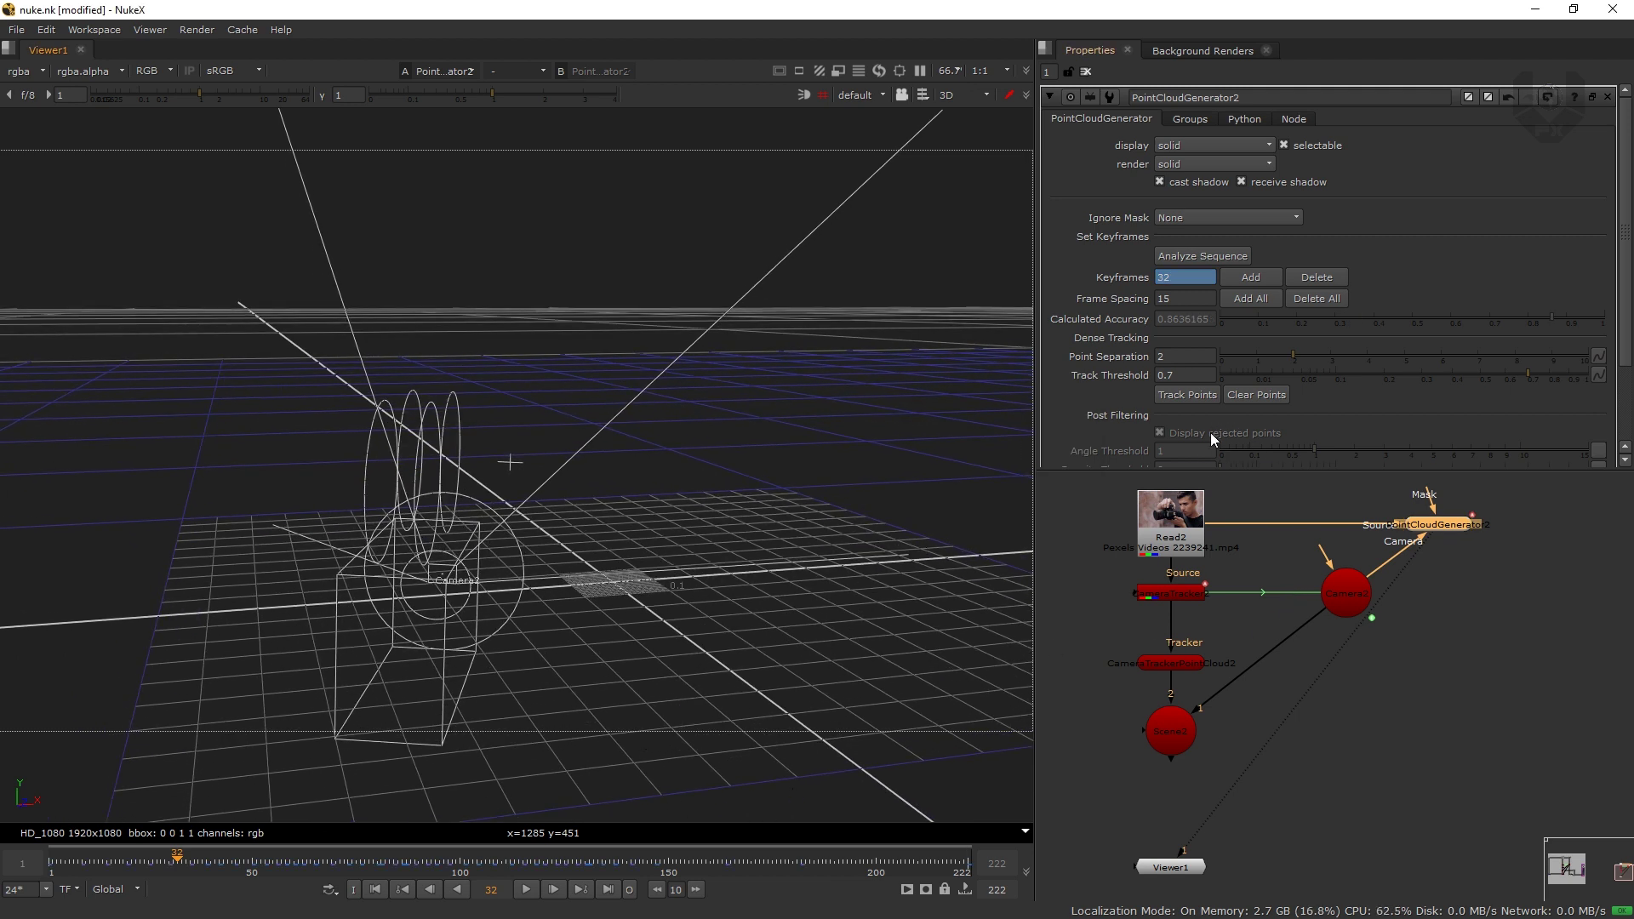
middle_drag(531, 584, 548, 566)
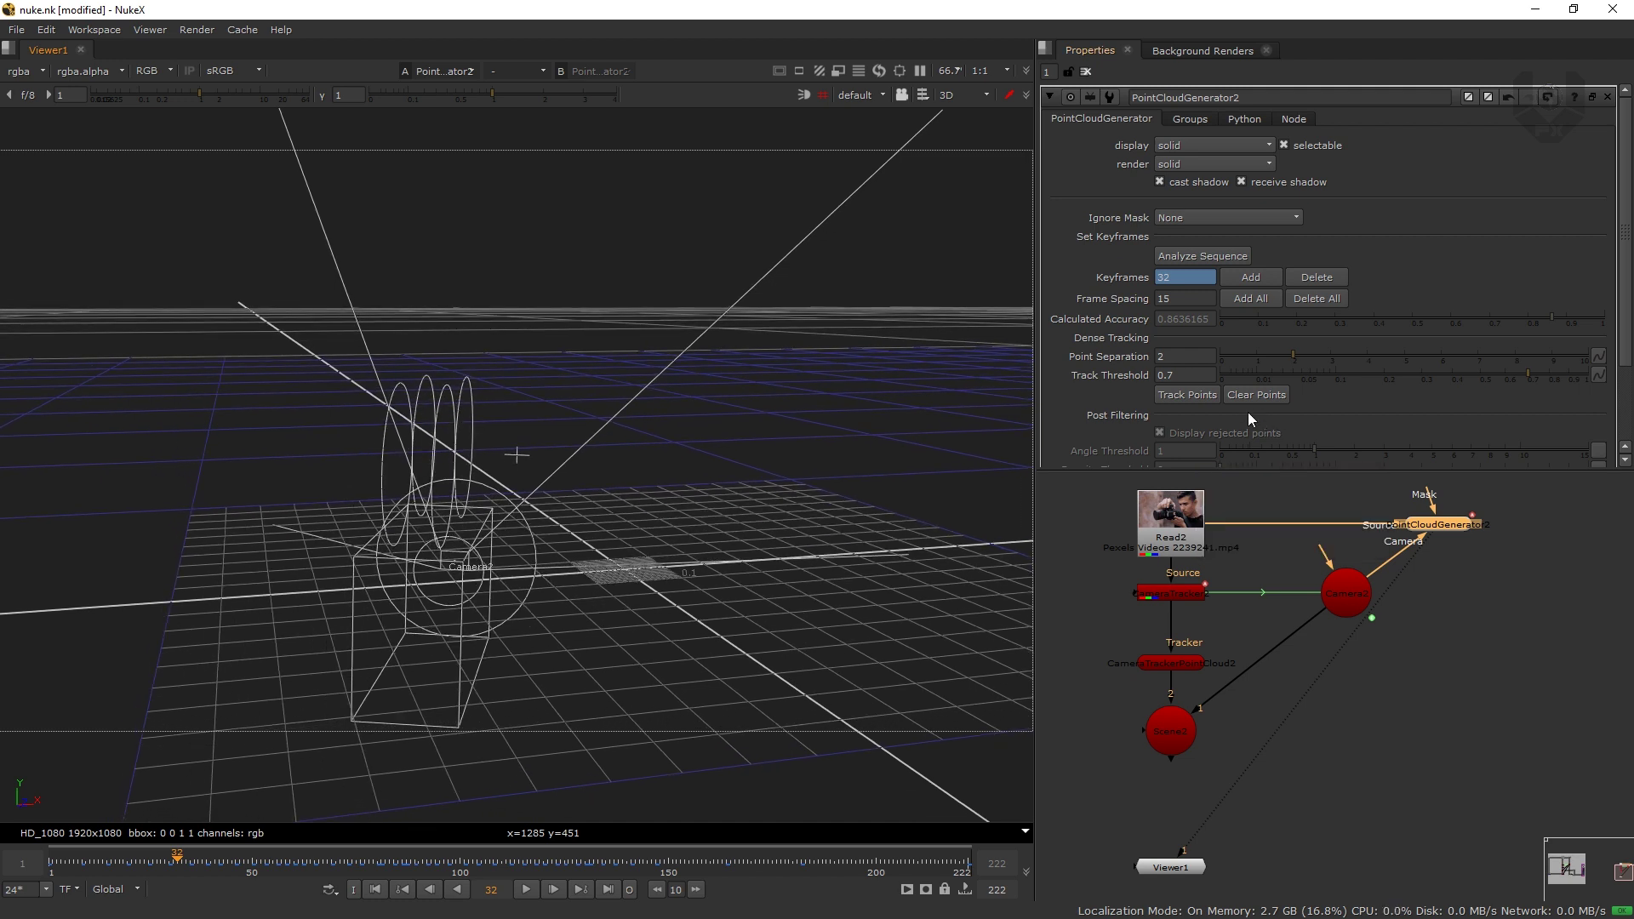
click(1201, 396)
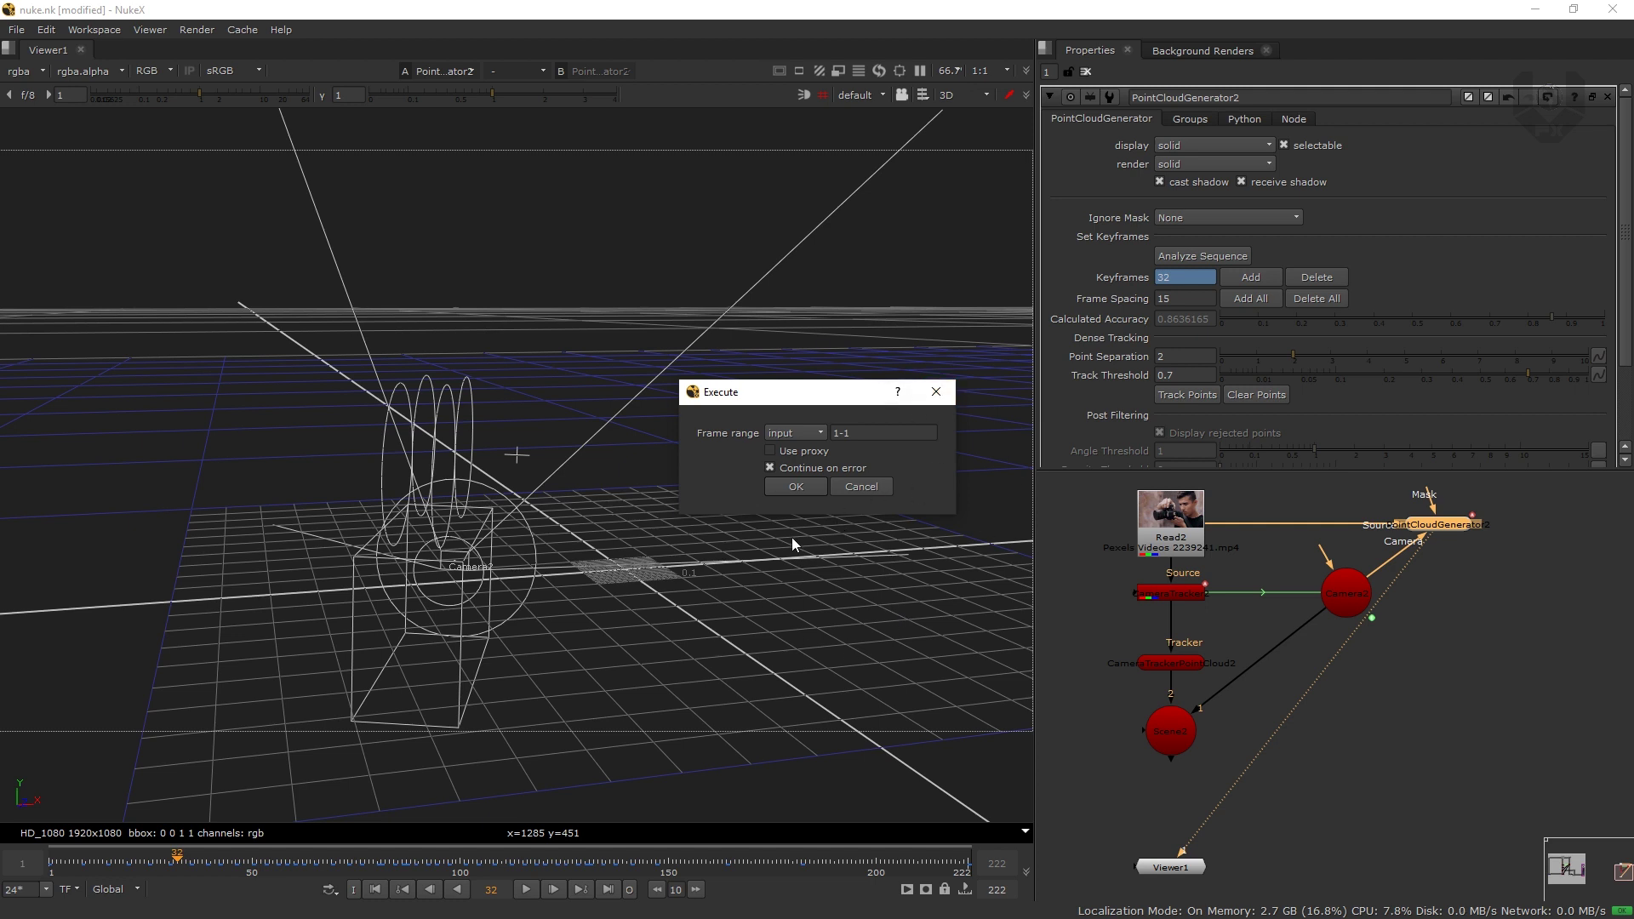
click(802, 435)
click(800, 451)
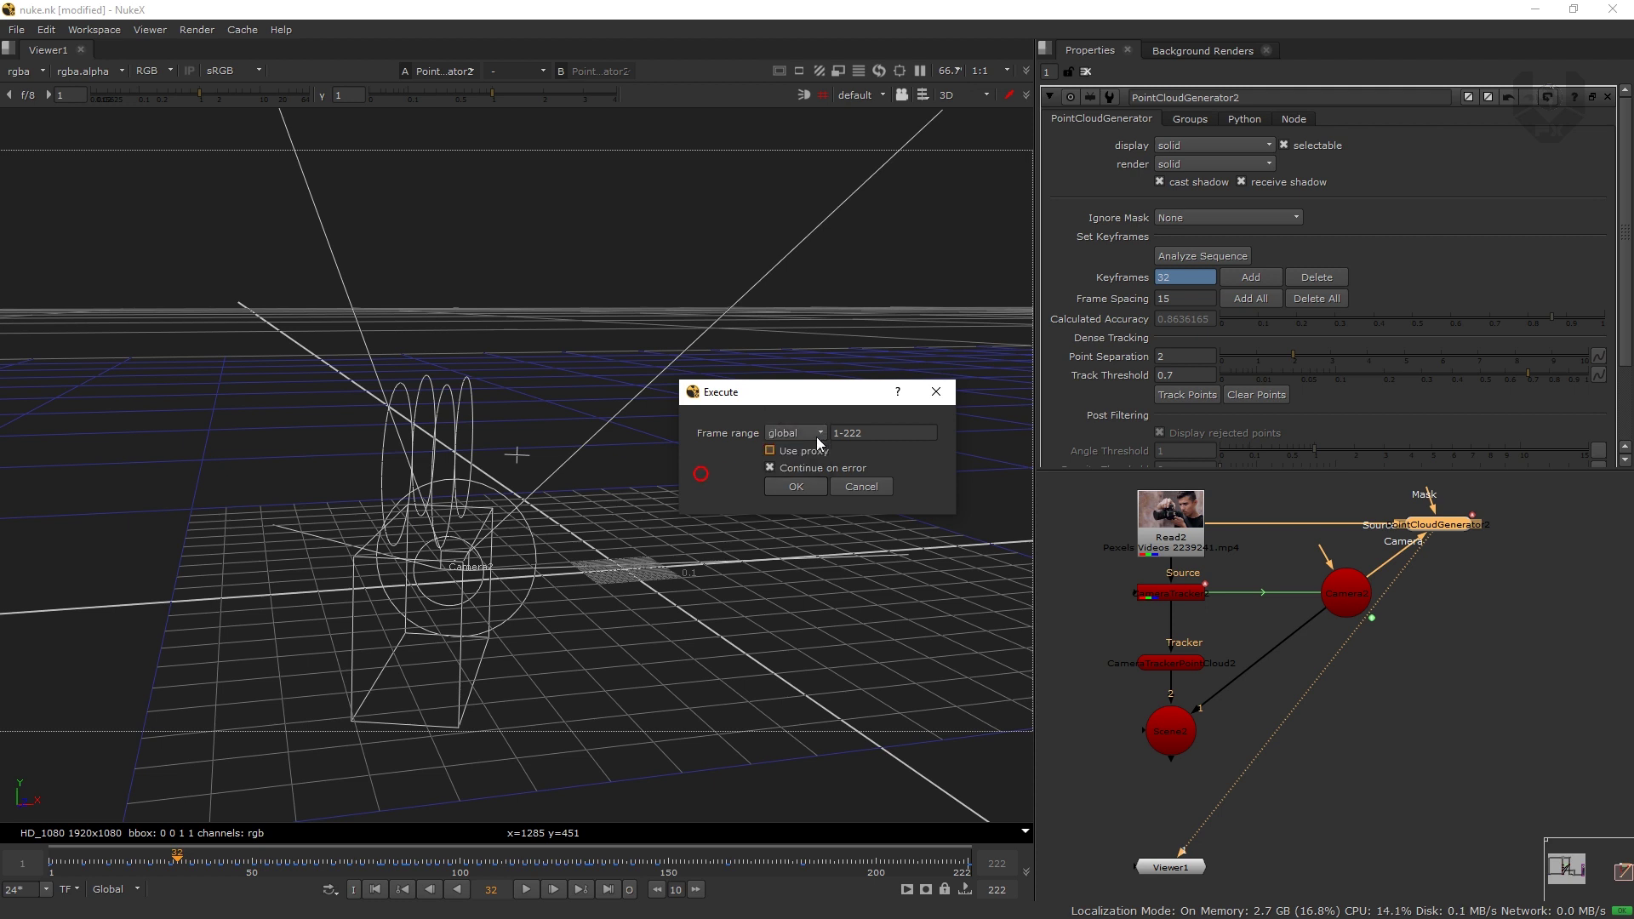
click(879, 427)
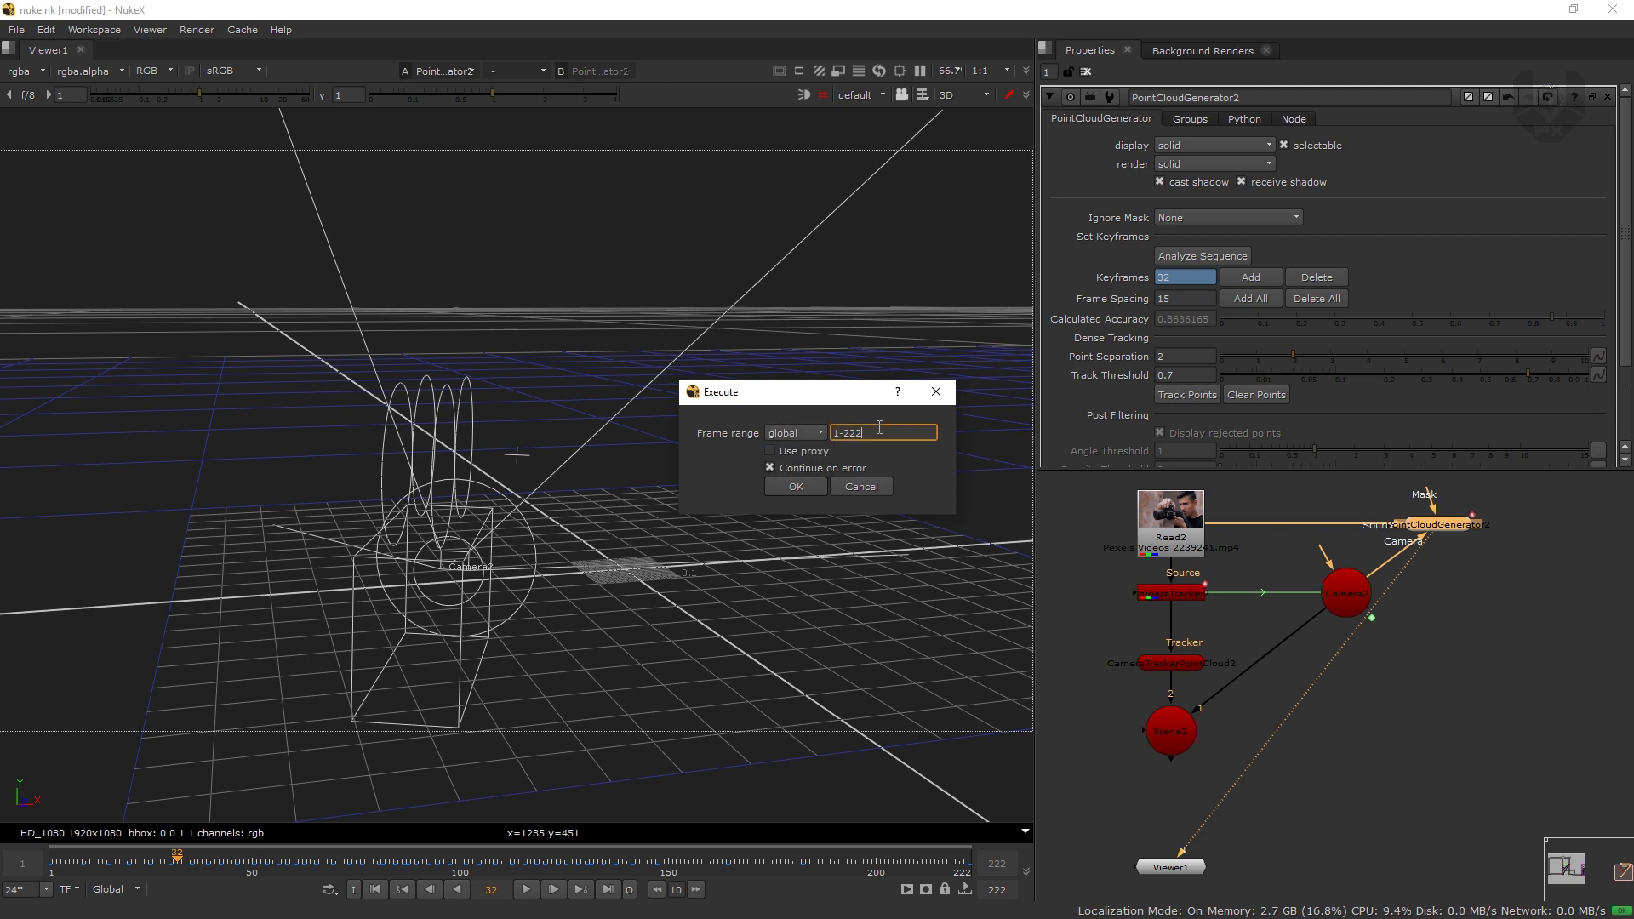
click(803, 487)
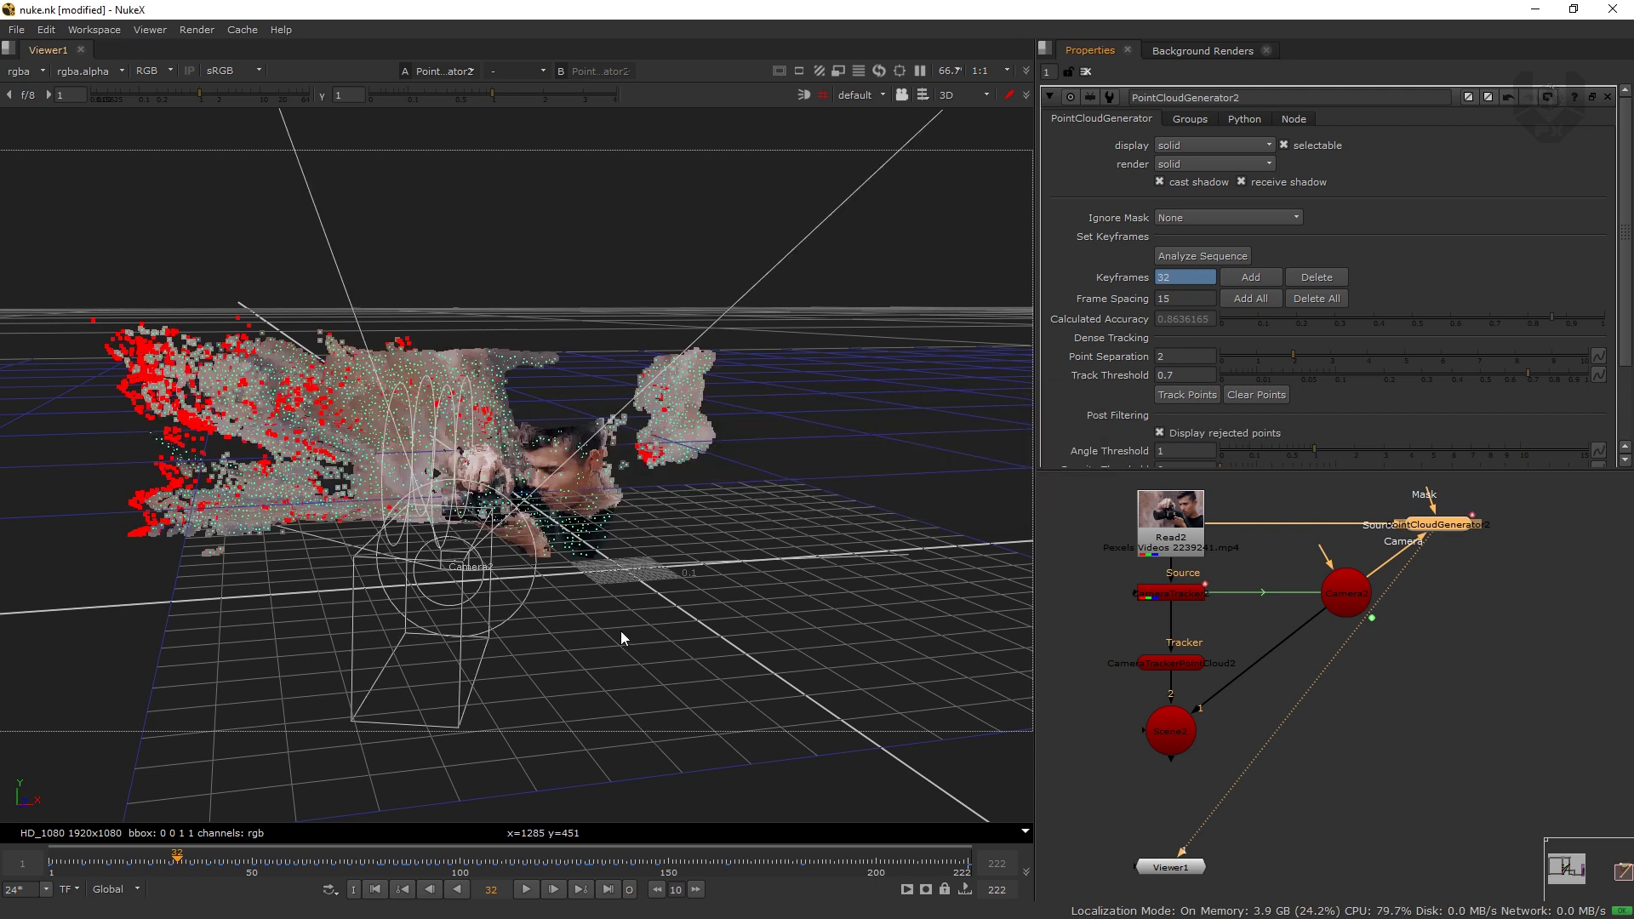
- Examine the dense point cloud up close in 3D and through Camera2, scrubbing the timeline to frame 122
scroll(533, 580, up, 5)
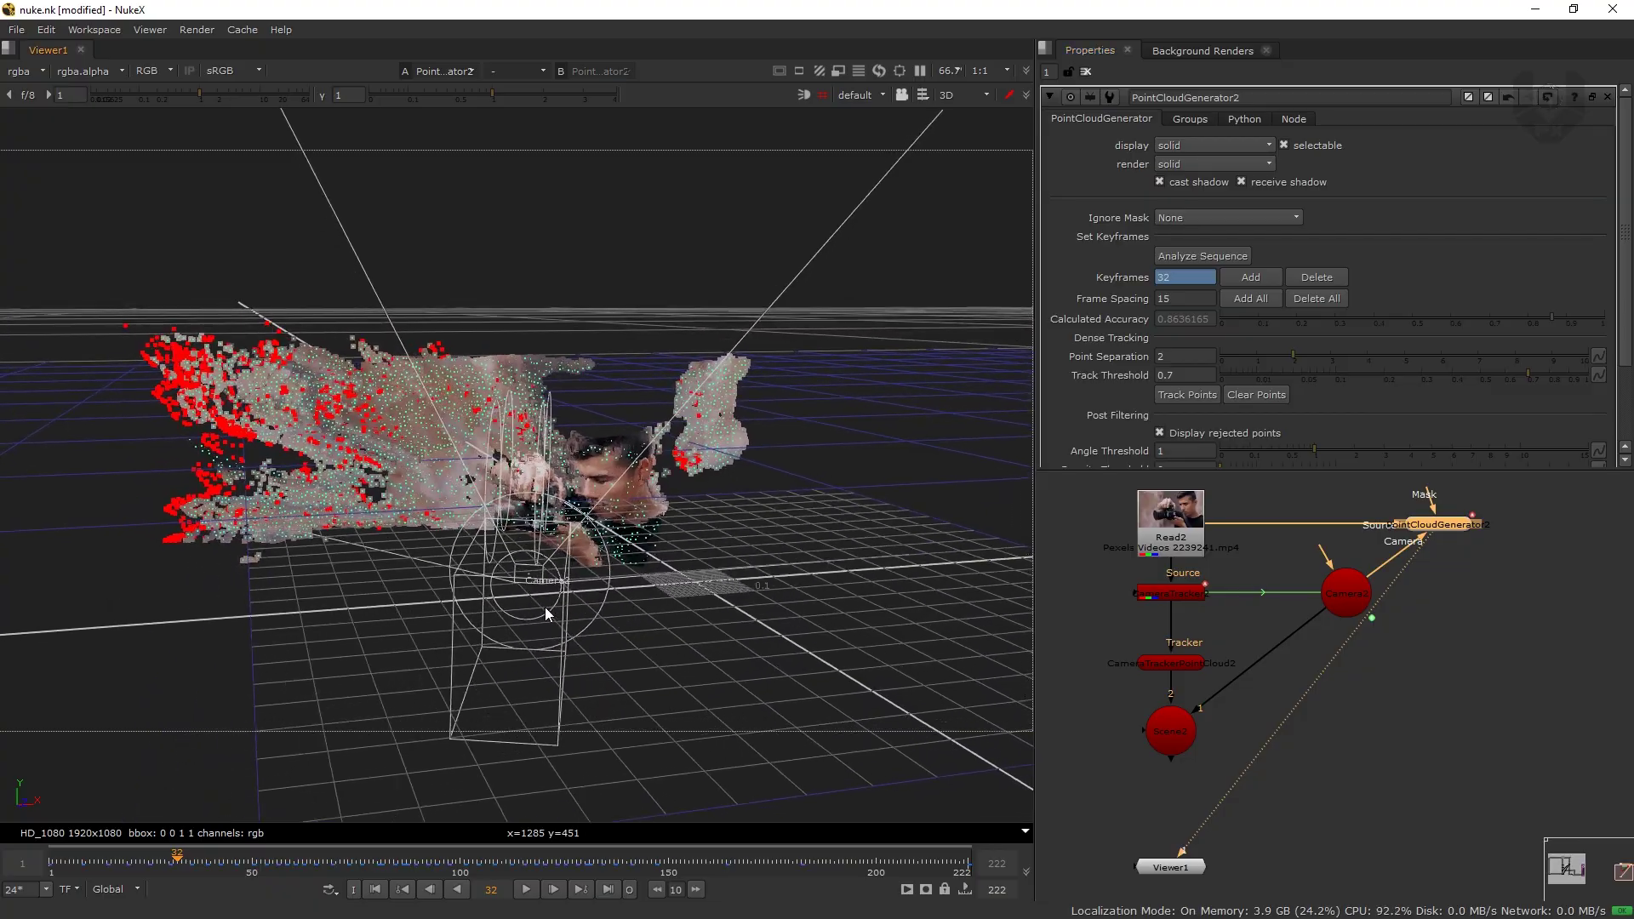
ctrl+drag(588, 565, 341, 522)
scroll(612, 484, up, 4)
alt+middle_drag(341, 523, 473, 548)
ctrl+drag(473, 548, 684, 321)
click(861, 95)
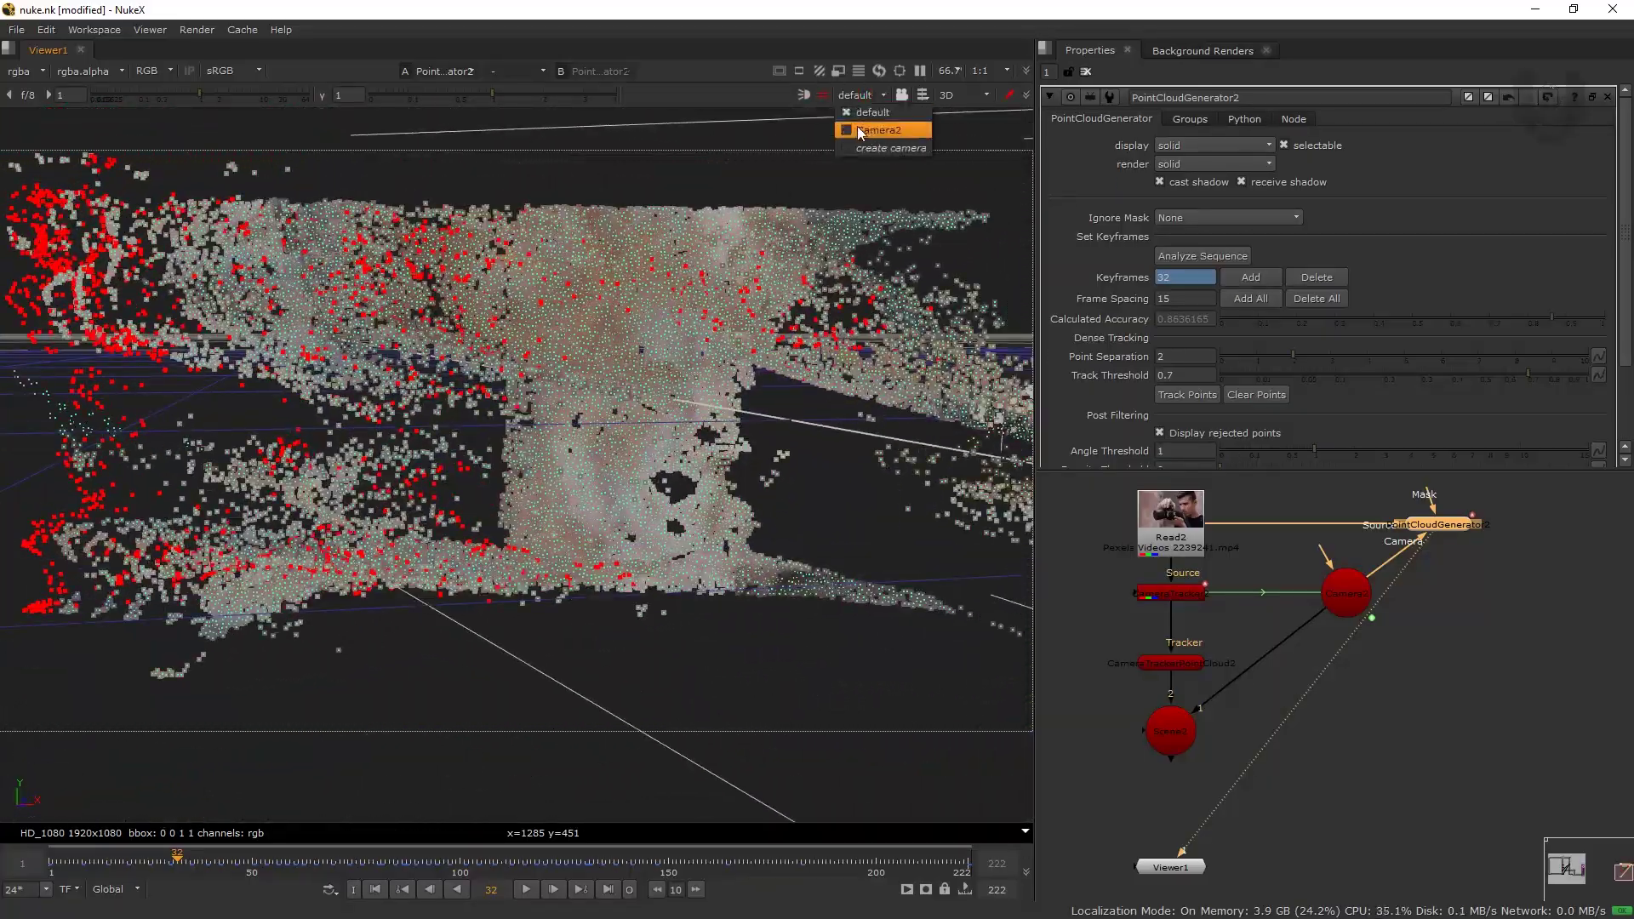
click(887, 130)
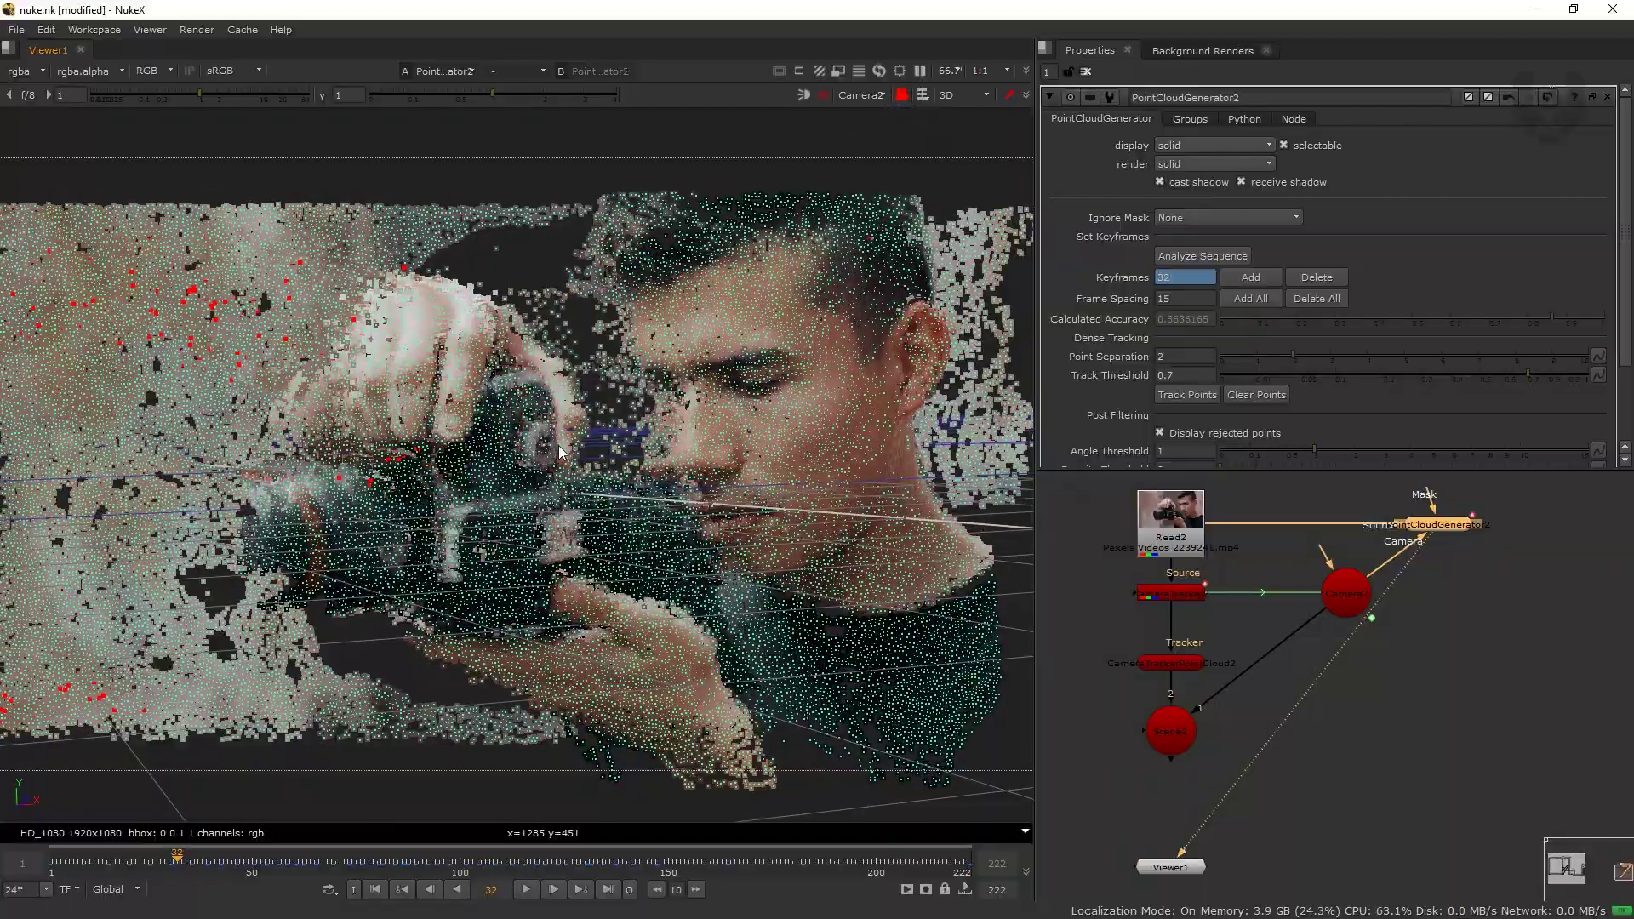
drag(189, 861, 551, 841)
click(397, 658)
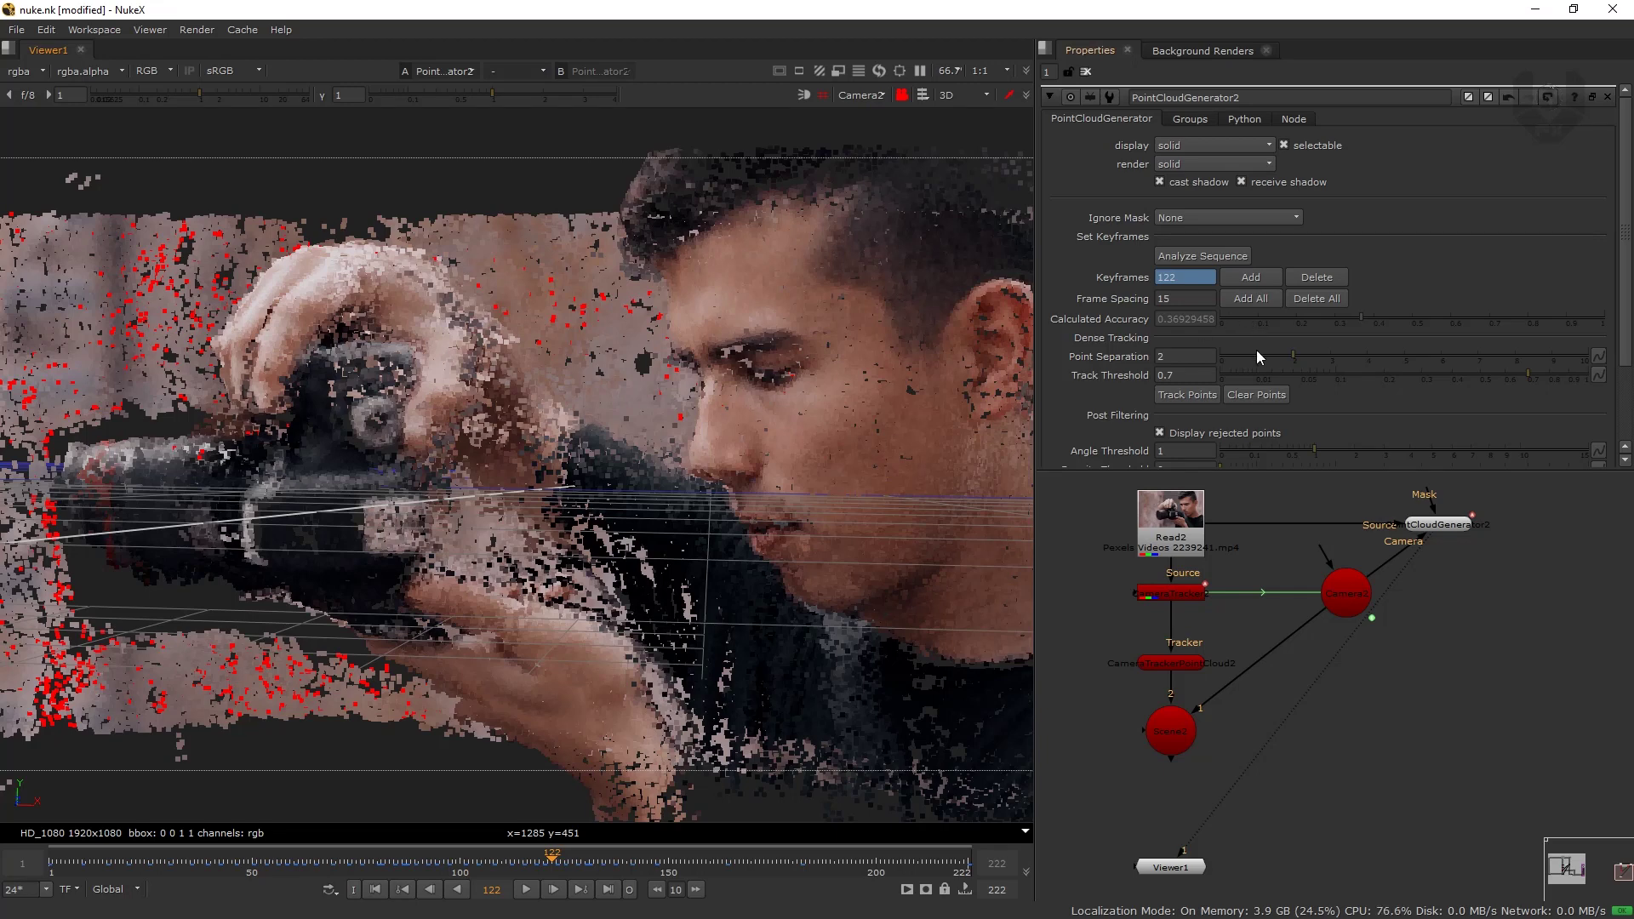
- Delete the rejected points from the cloud and set the point size to 3, viewing frame 41
drag(1627, 198, 1602, 291)
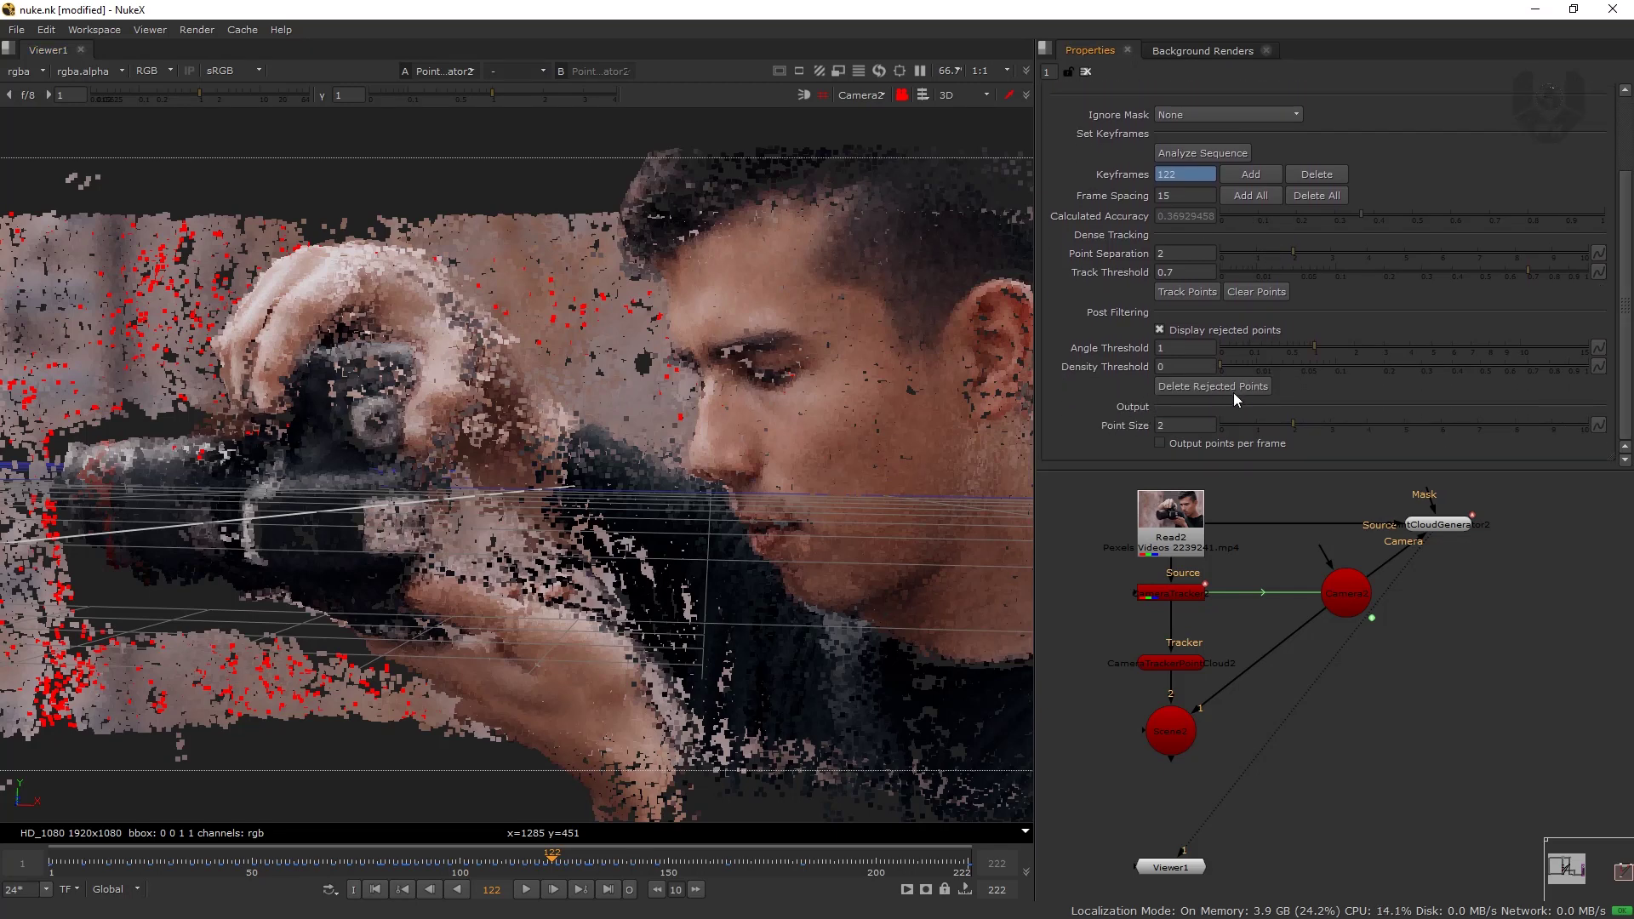
click(1225, 391)
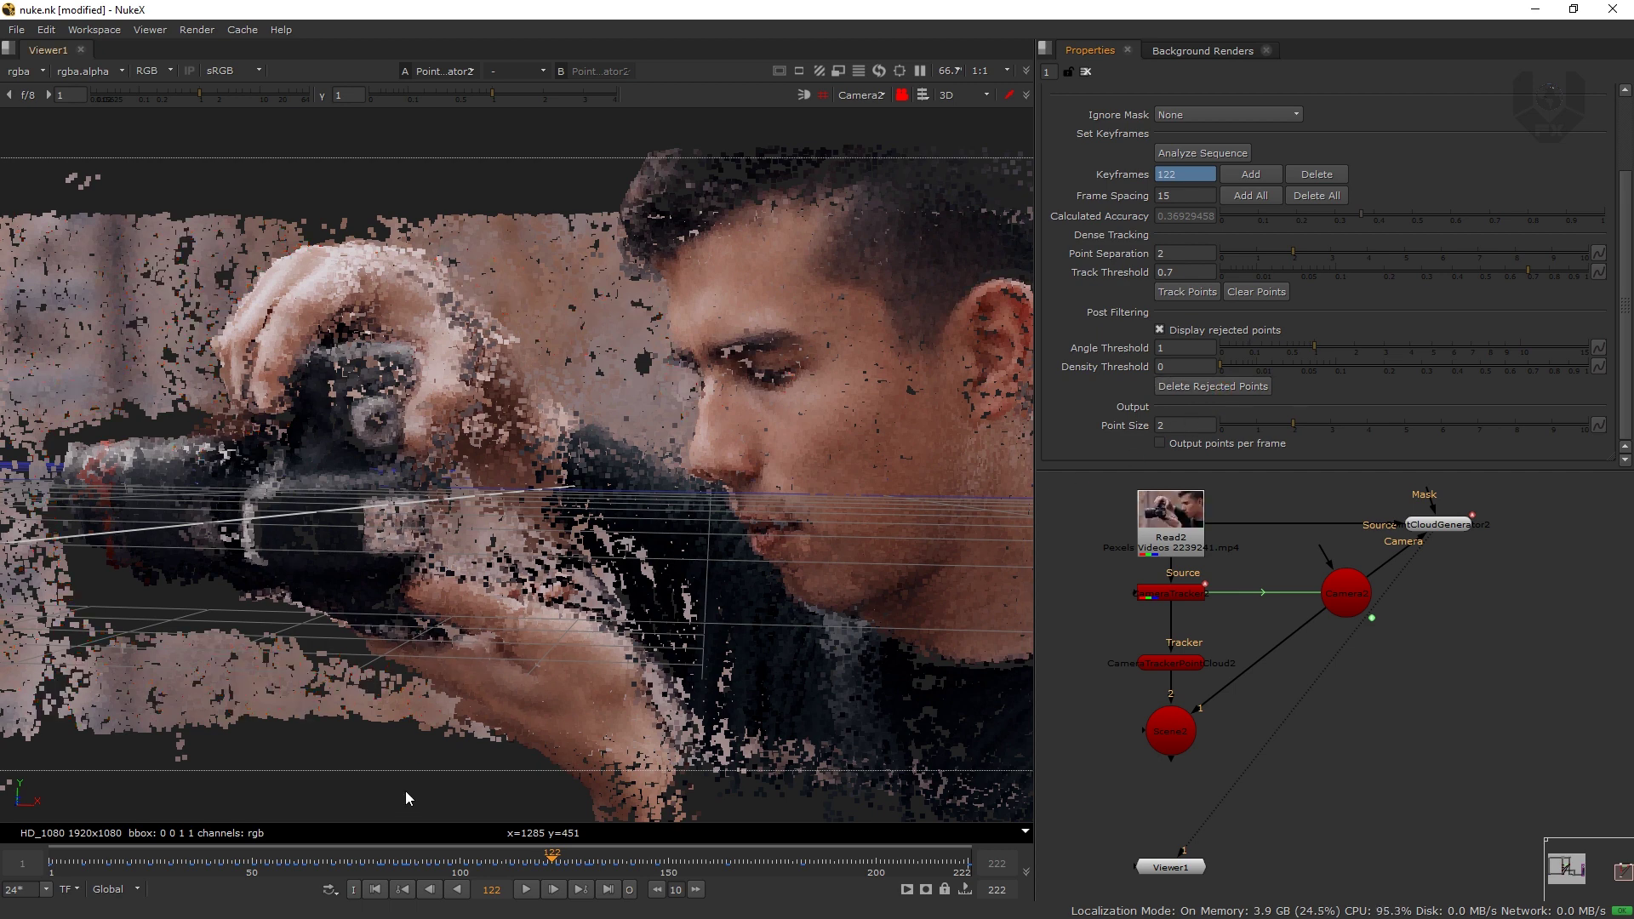
drag(383, 861, 308, 836)
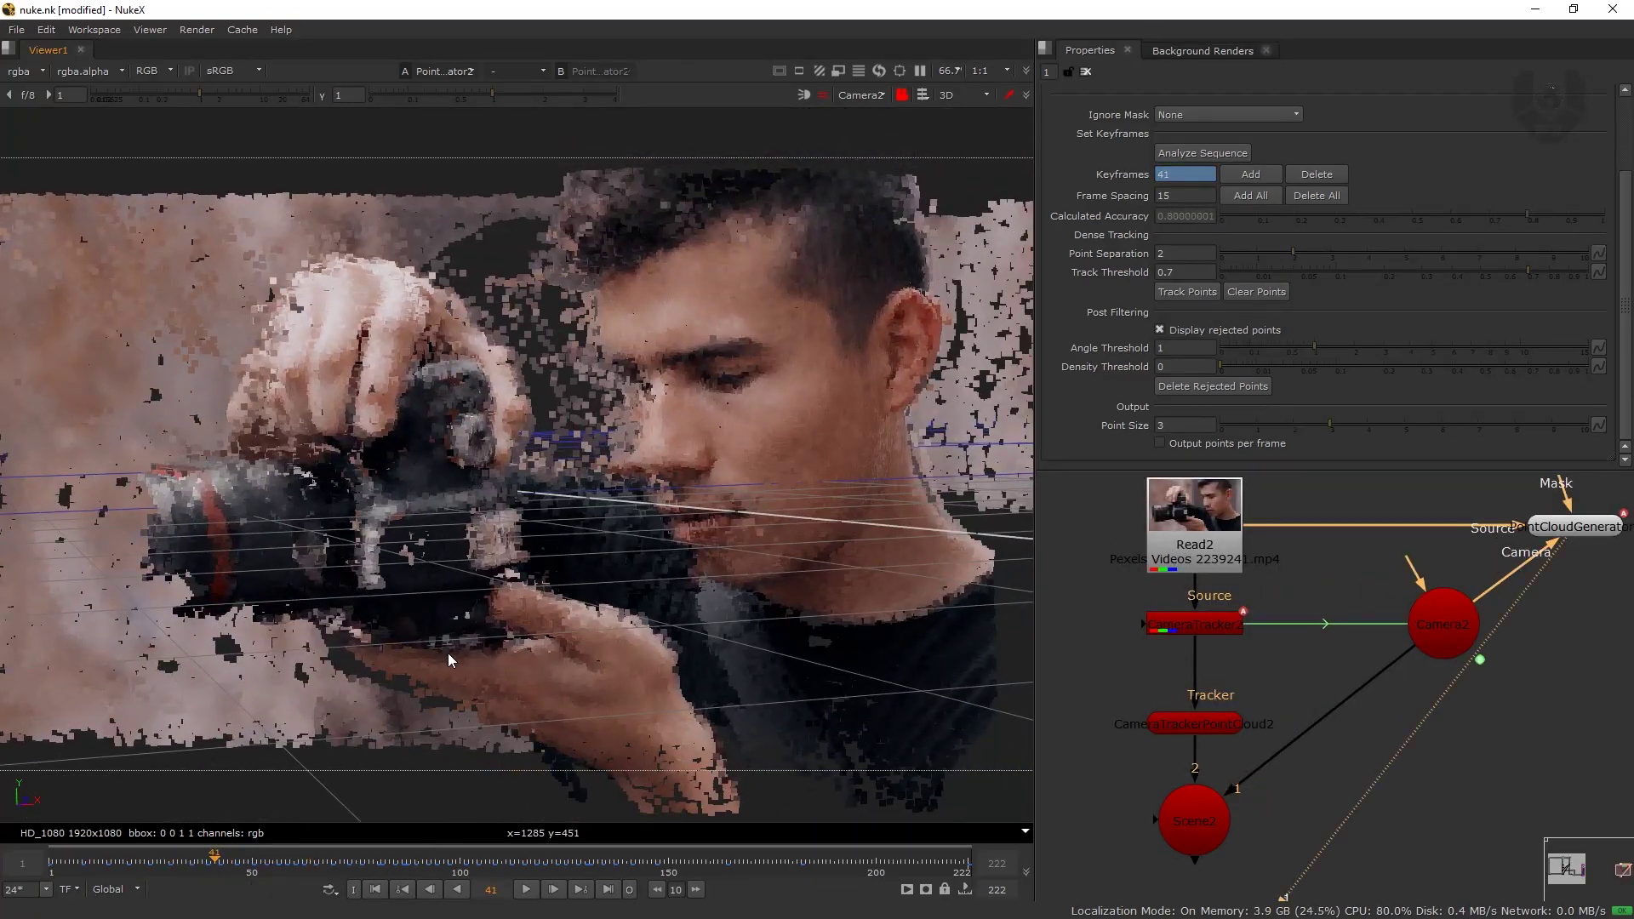
- Return the 3D view to the default camera and switch to vertex selection mode
click(865, 93)
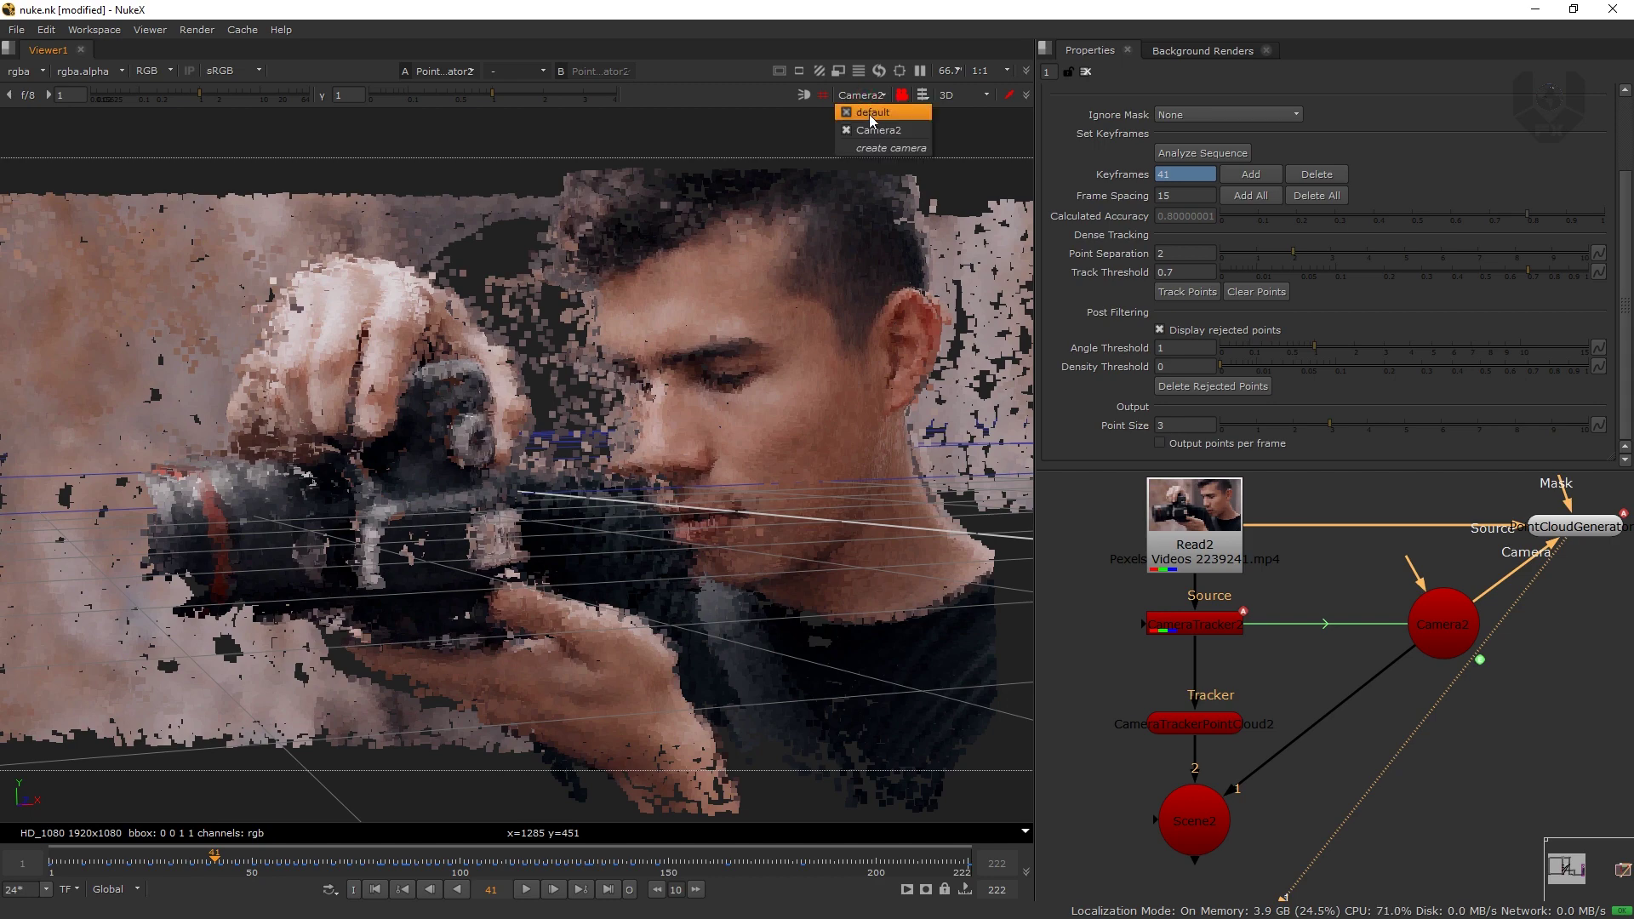
click(869, 114)
middle_drag(779, 182, 855, 217)
click(919, 99)
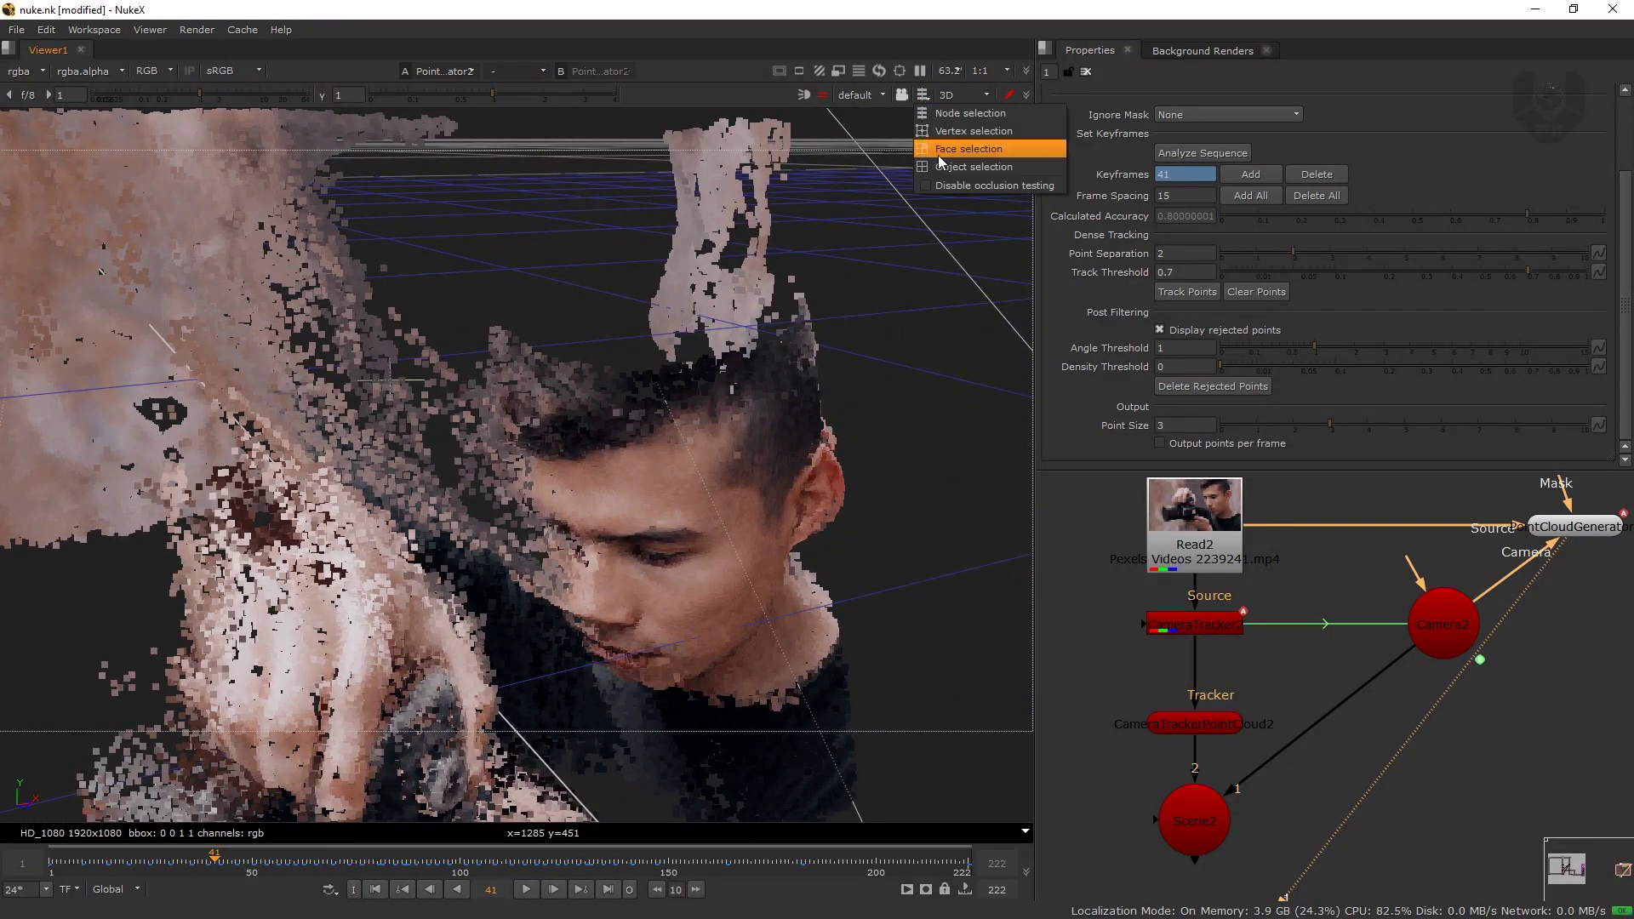
click(998, 134)
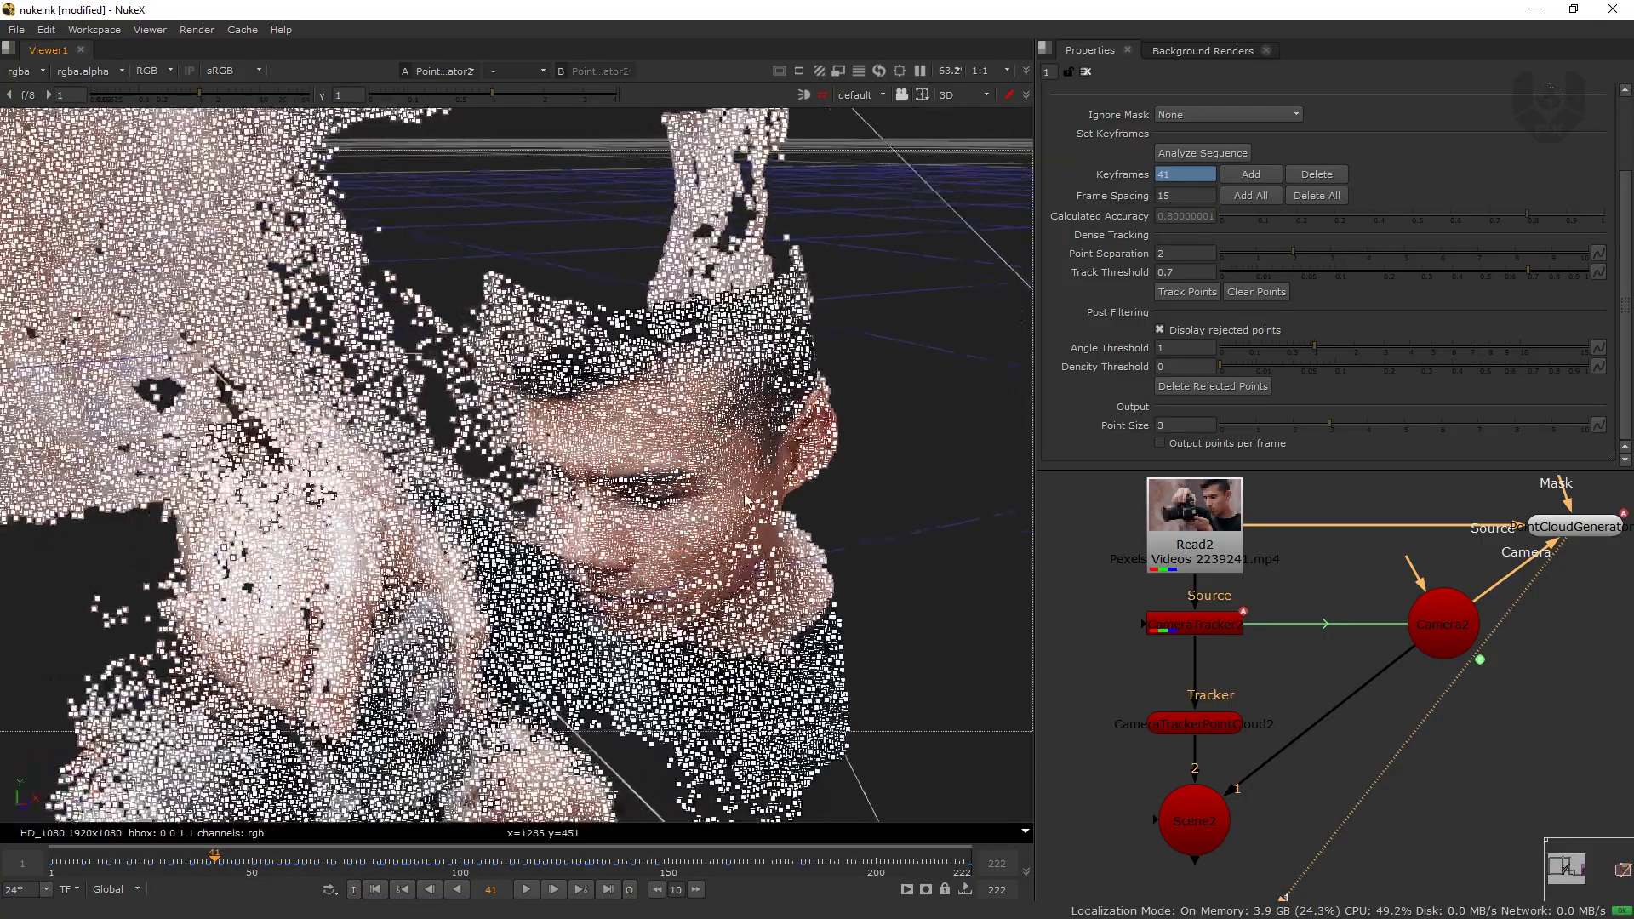
- Try selecting the points across the man's face with a single selection box, and clear that selection
ctrl+drag(744, 500, 829, 449)
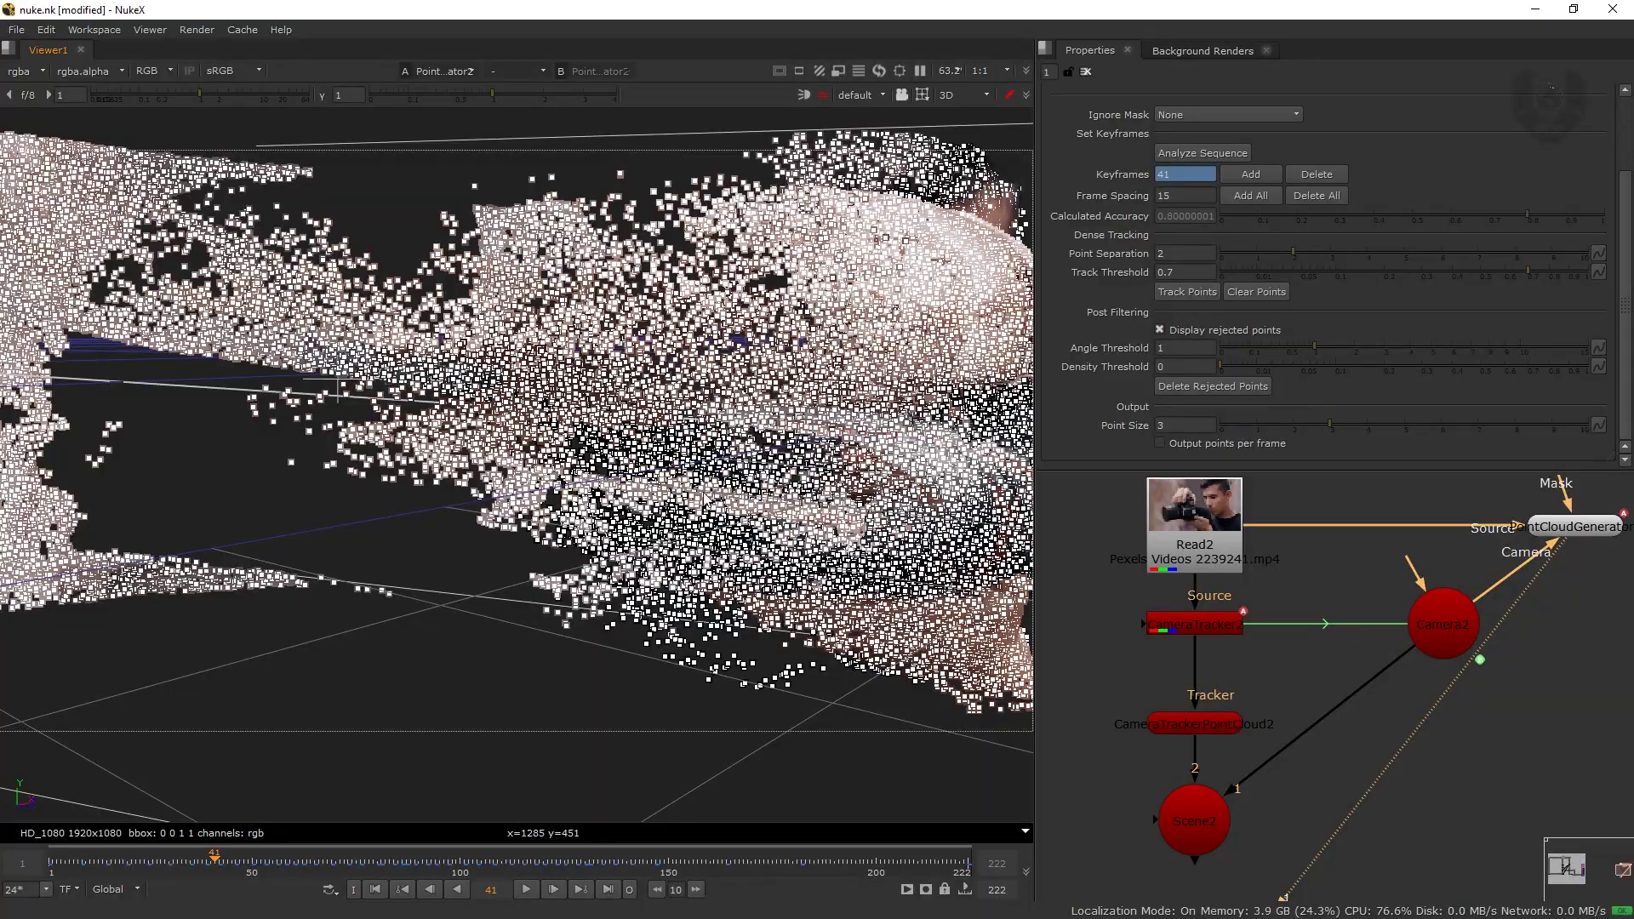
ctrl+drag(536, 502, 721, 477)
middle_drag(723, 477, 717, 383)
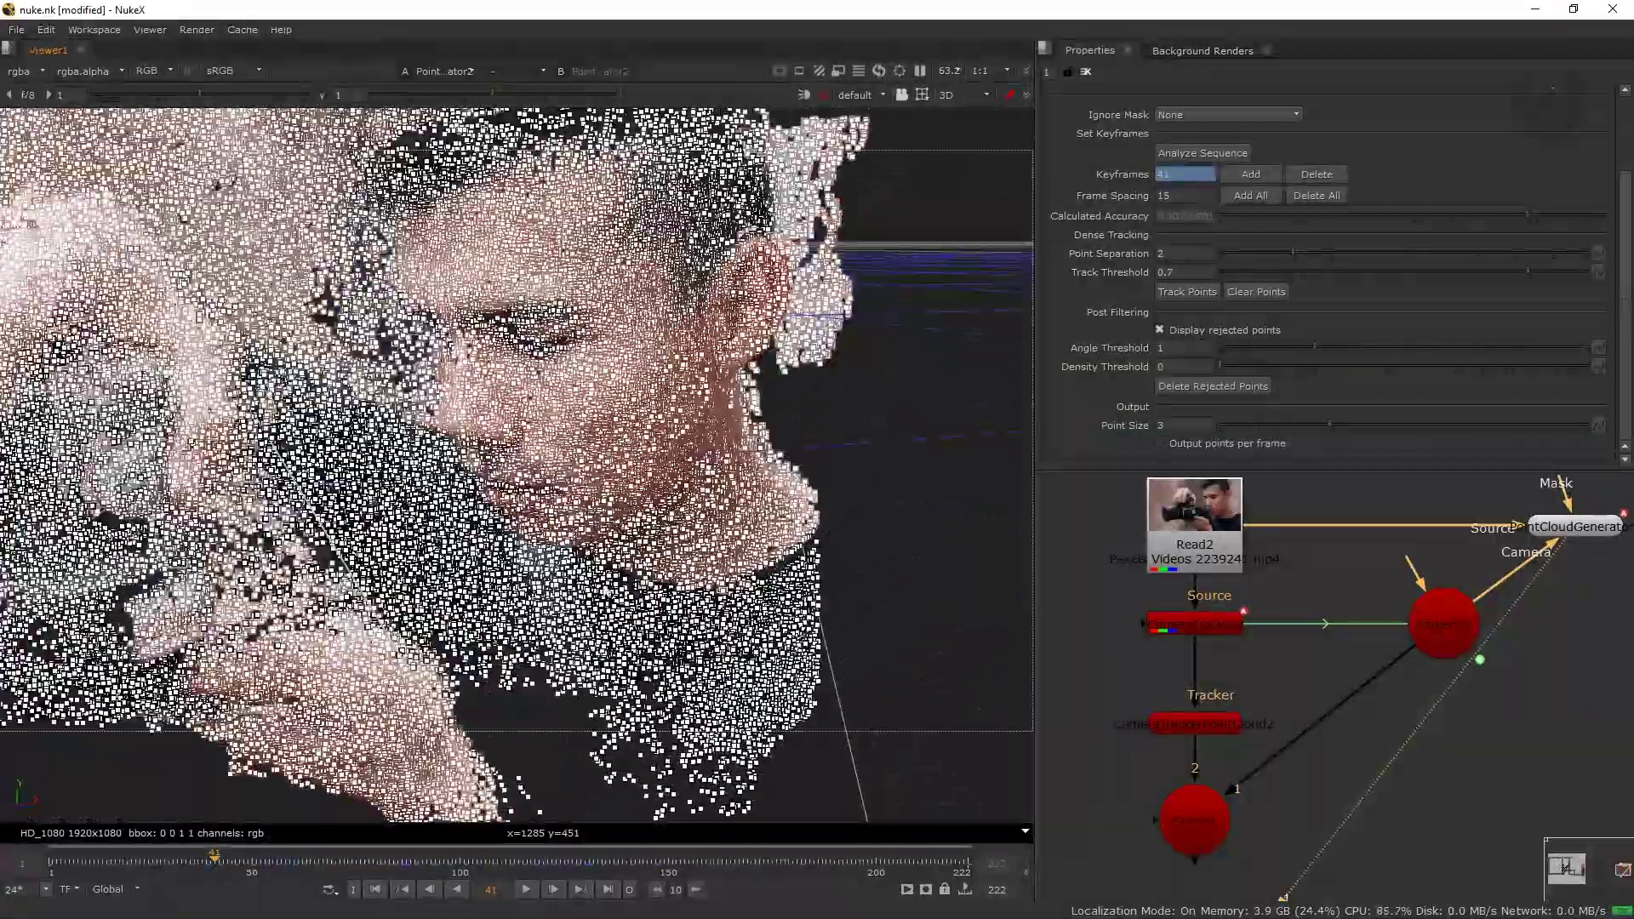
middle_drag(561, 445, 585, 482)
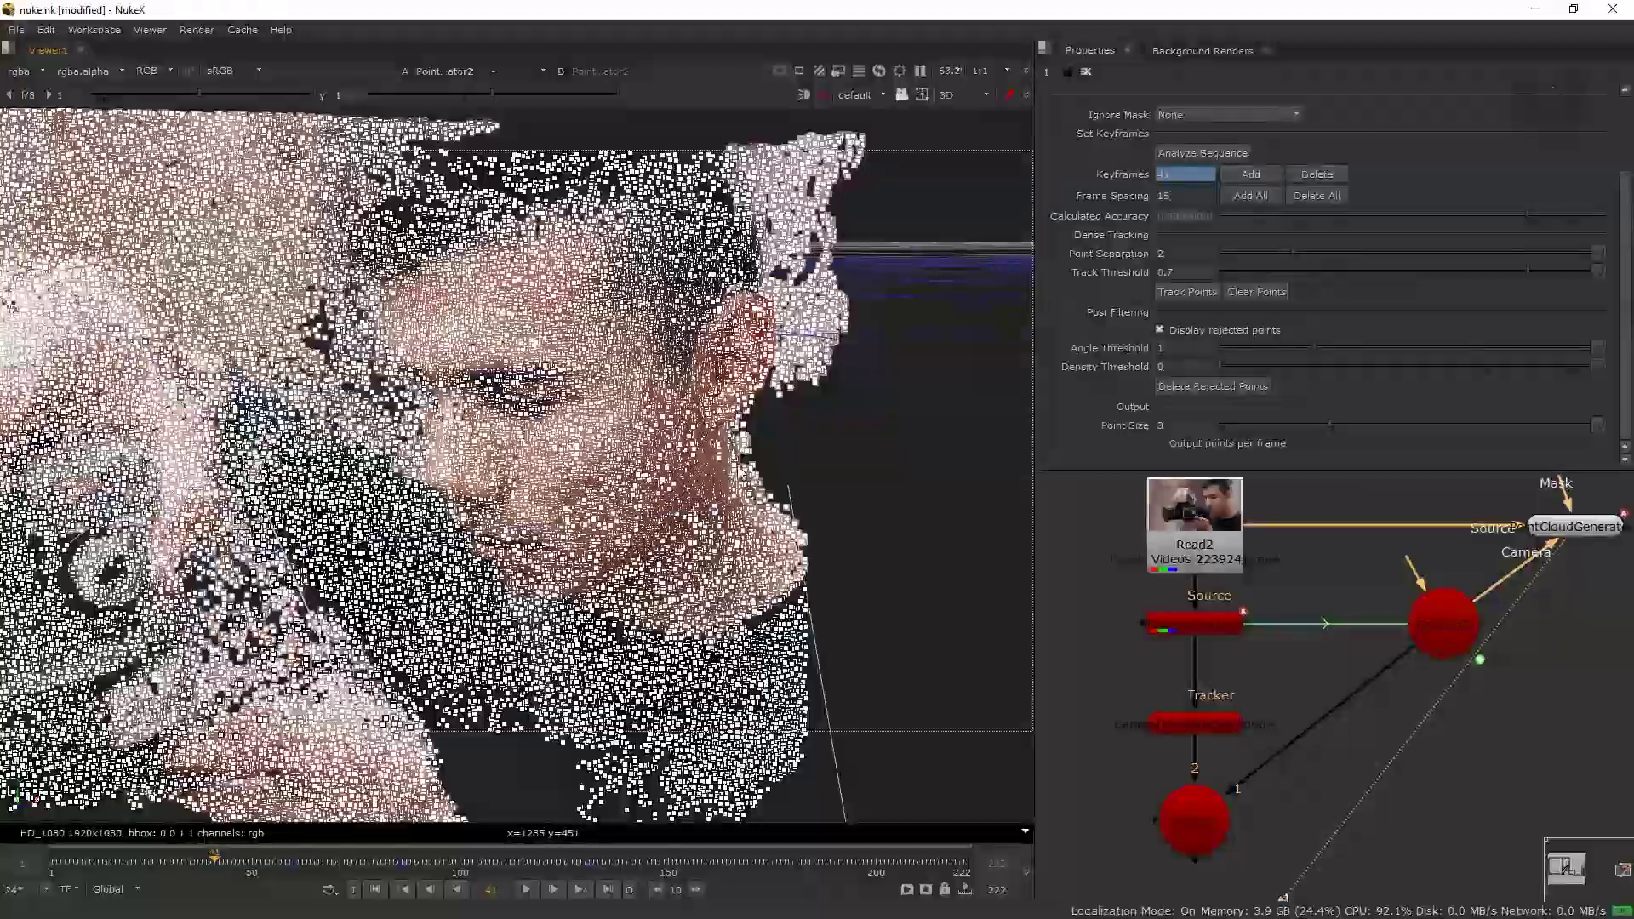
middle_drag(607, 349, 453, 192)
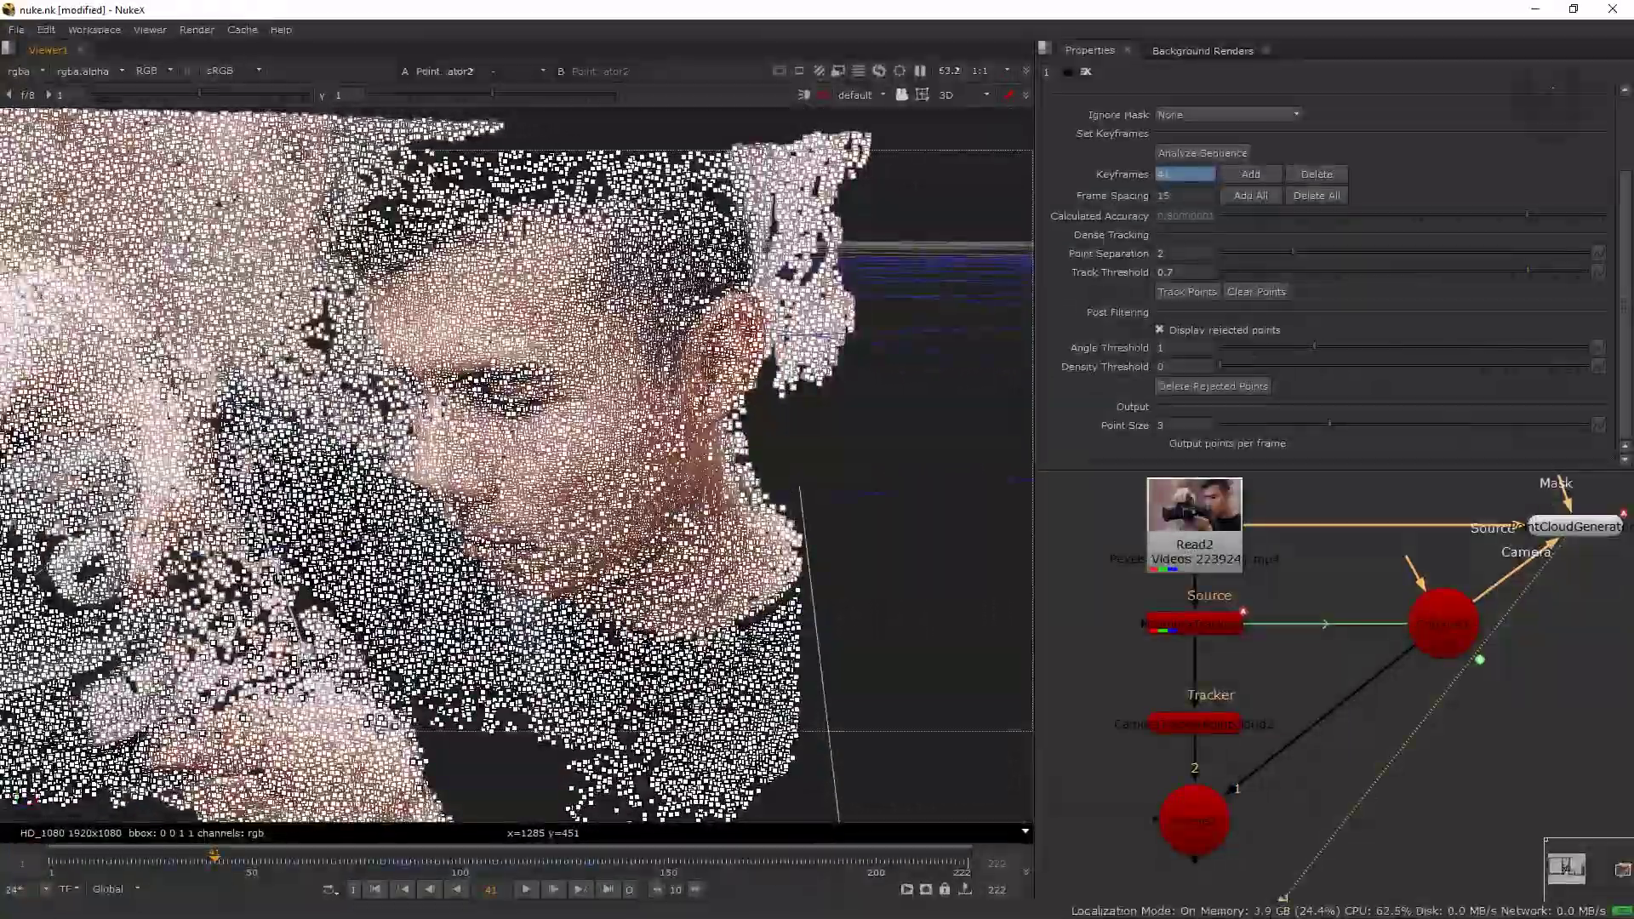
drag(431, 159, 740, 584)
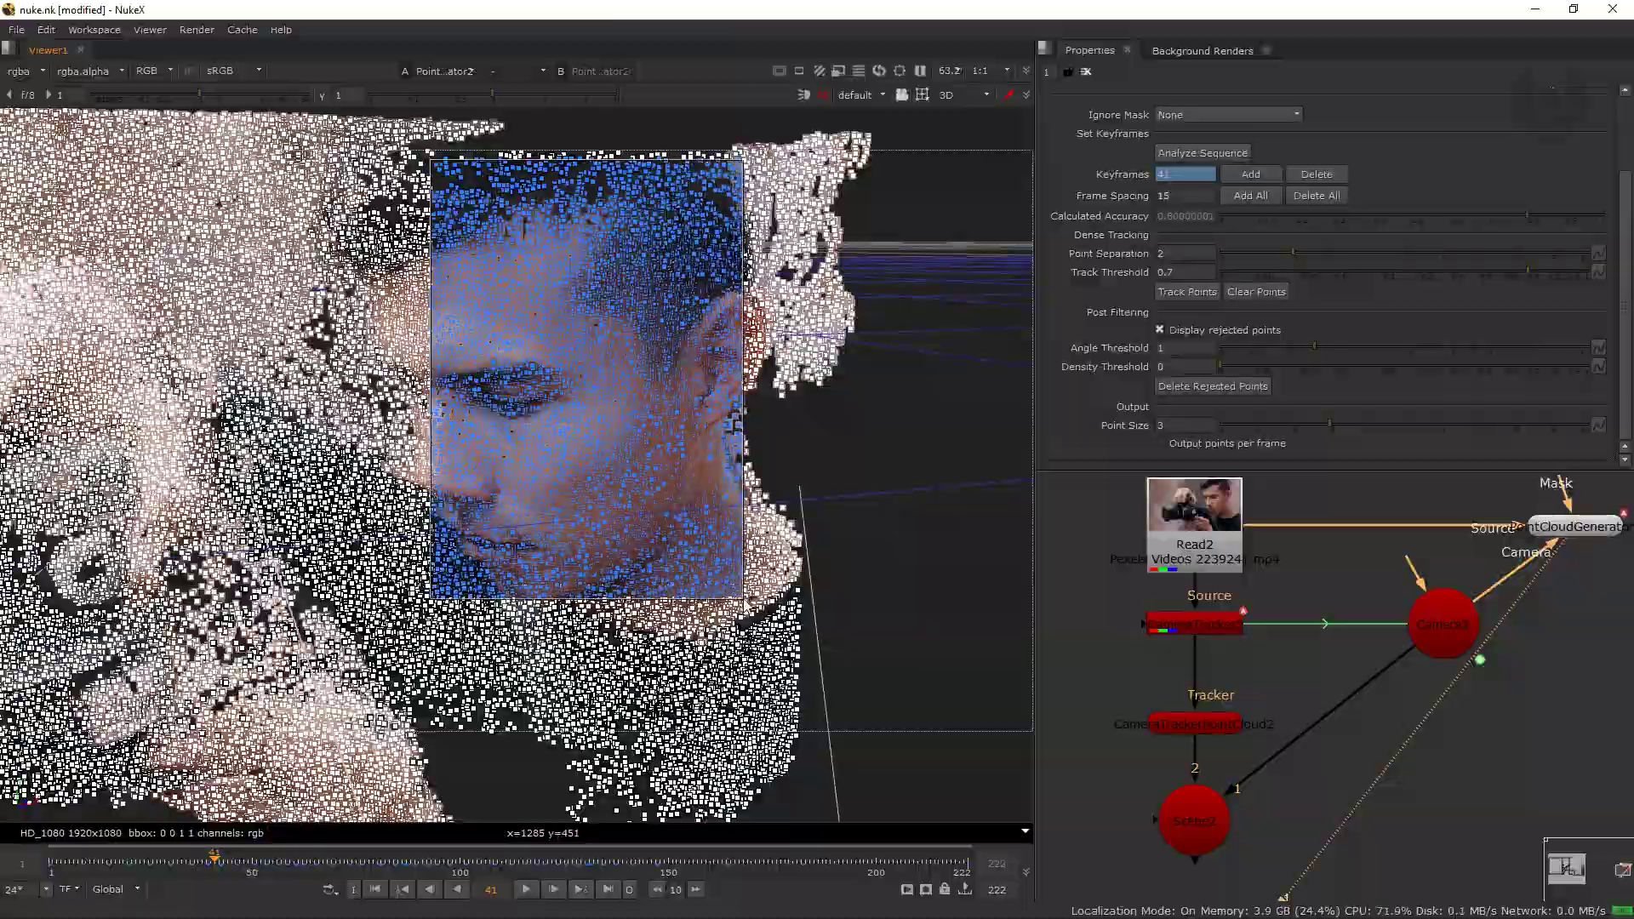
middle_drag(827, 502, 740, 498)
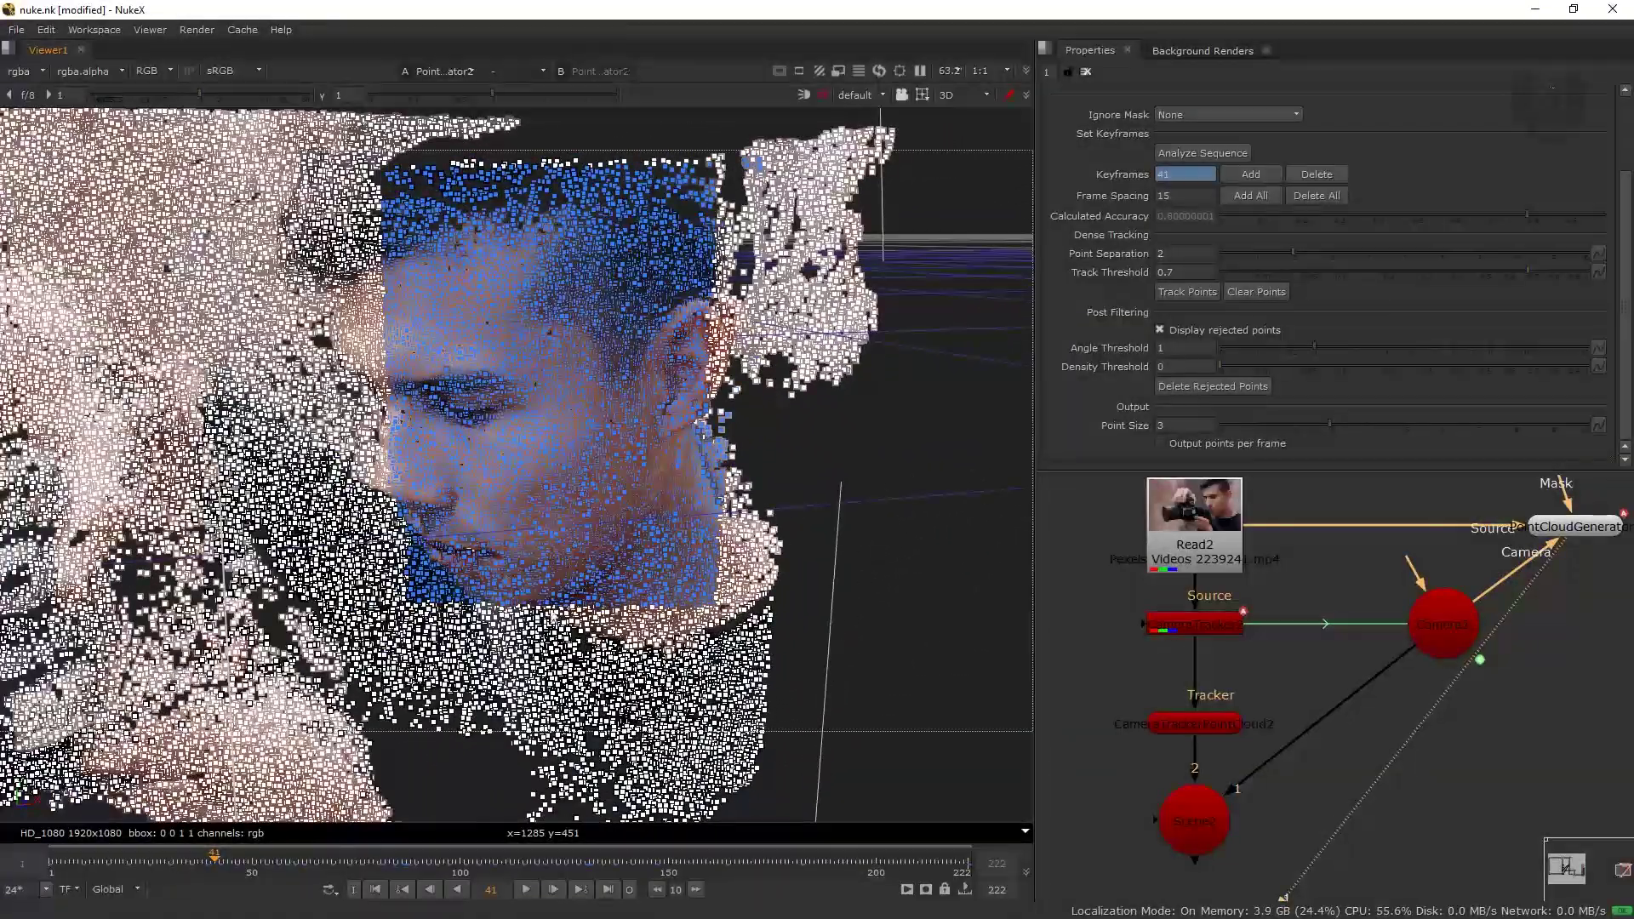
click(820, 438)
- Select several separate patches of points on the man's forehead, temple, cheek, ear and hair as one combined selection
drag(492, 358, 650, 504)
drag(401, 286, 661, 561)
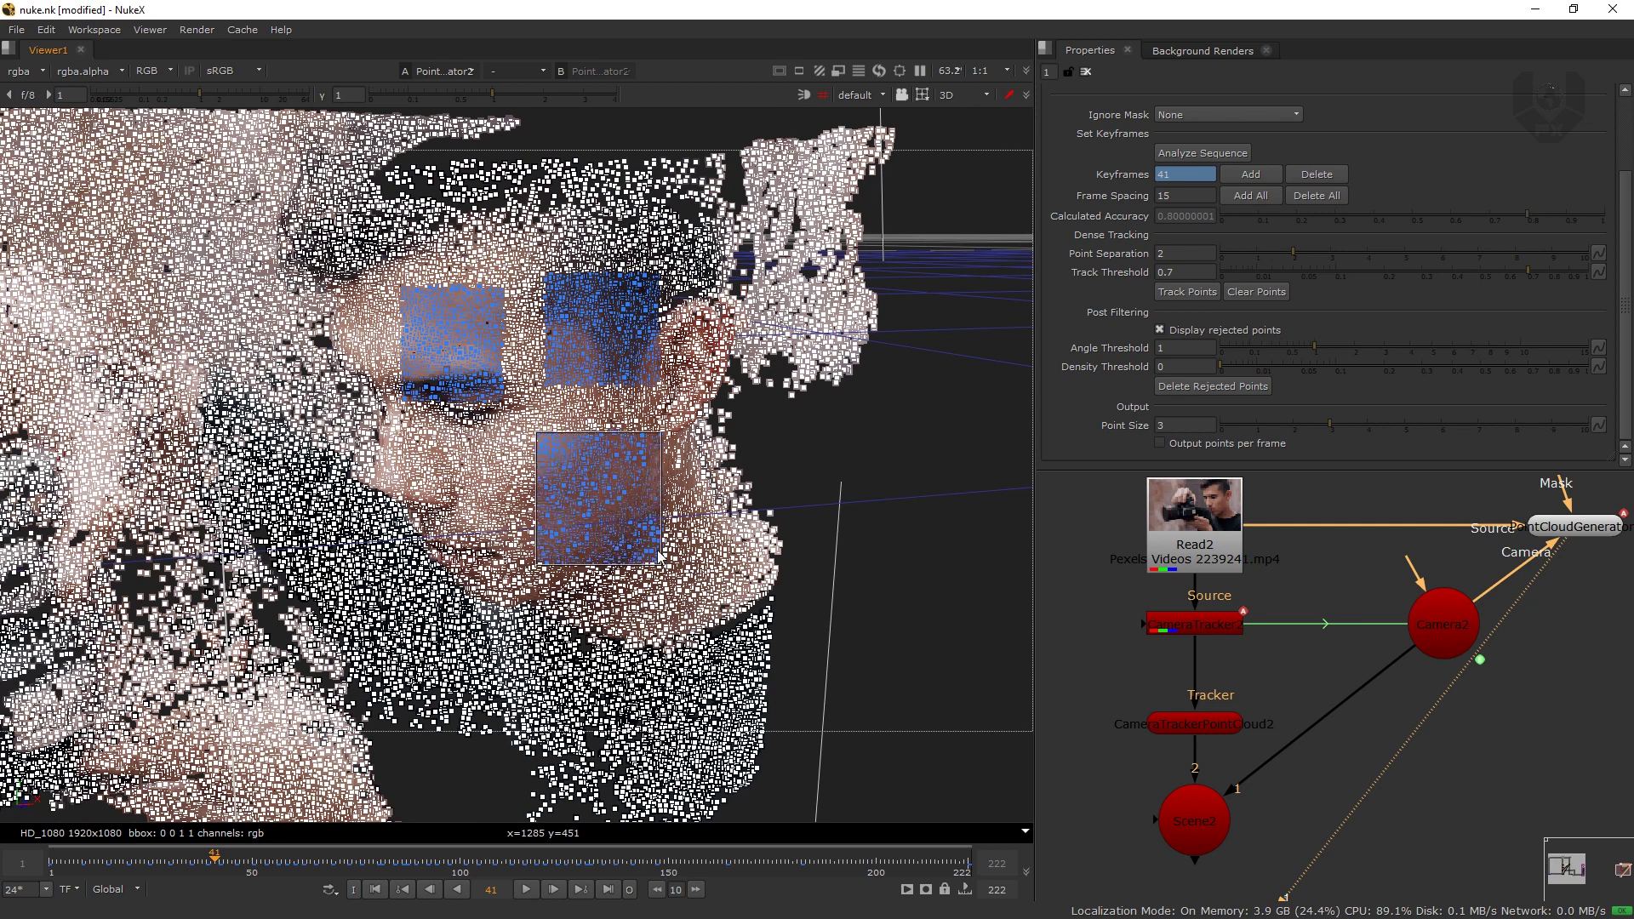
shift+drag(703, 353, 728, 377)
shift+drag(624, 205, 708, 253)
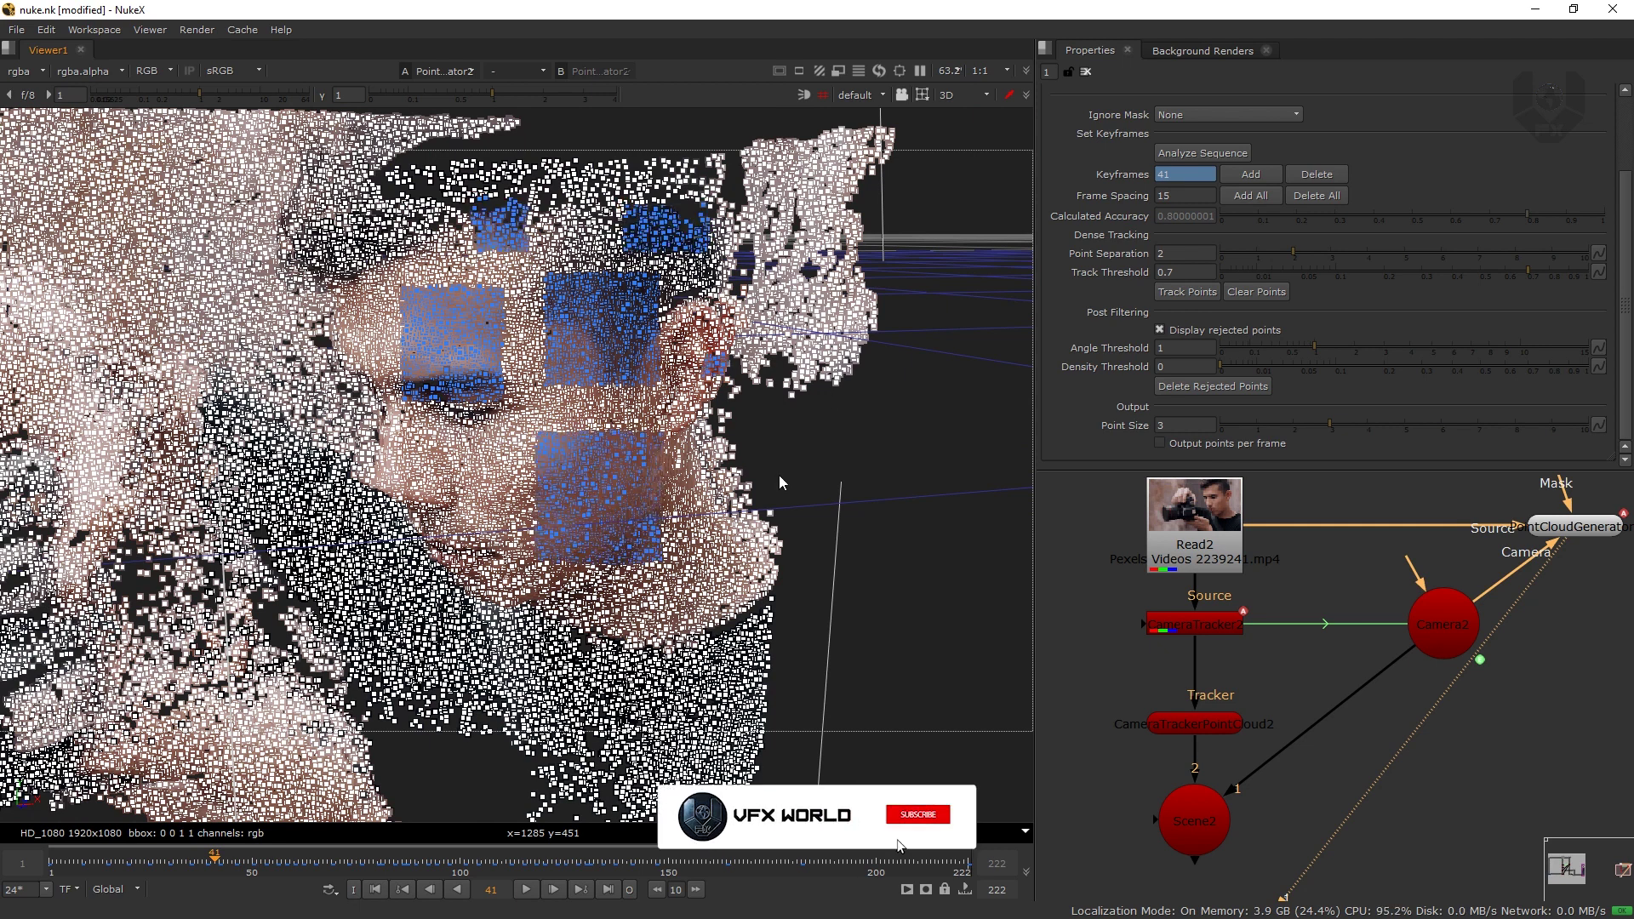
- Clear the patch selection and select the points covering the man's whole face and neck as one area
click(826, 495)
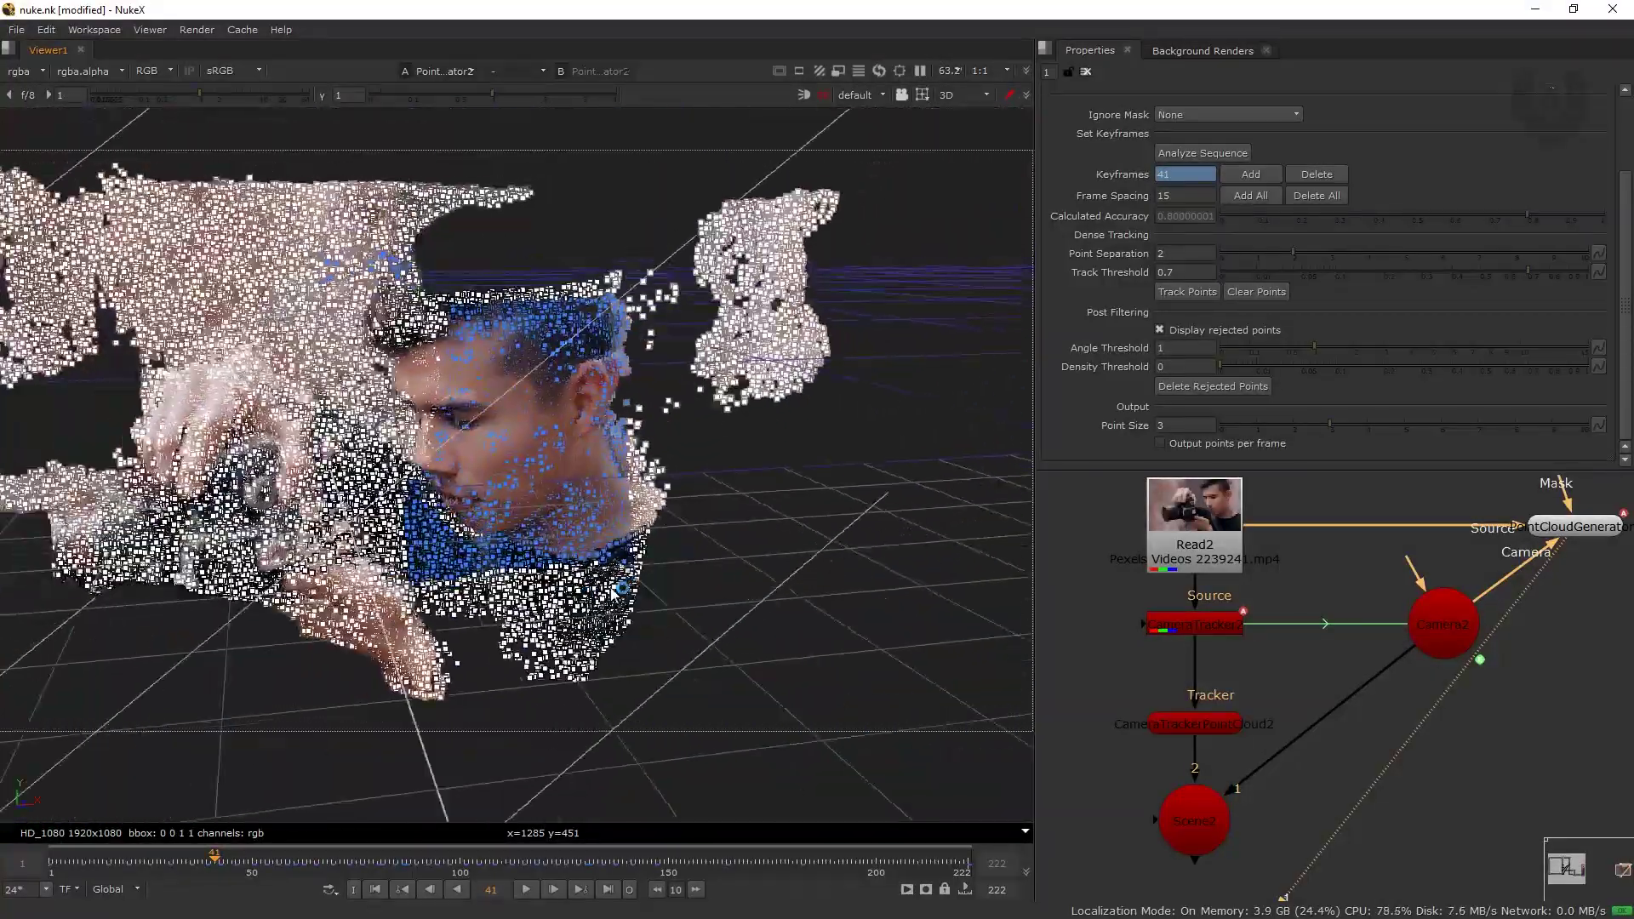
ctrl+drag(613, 587, 590, 583)
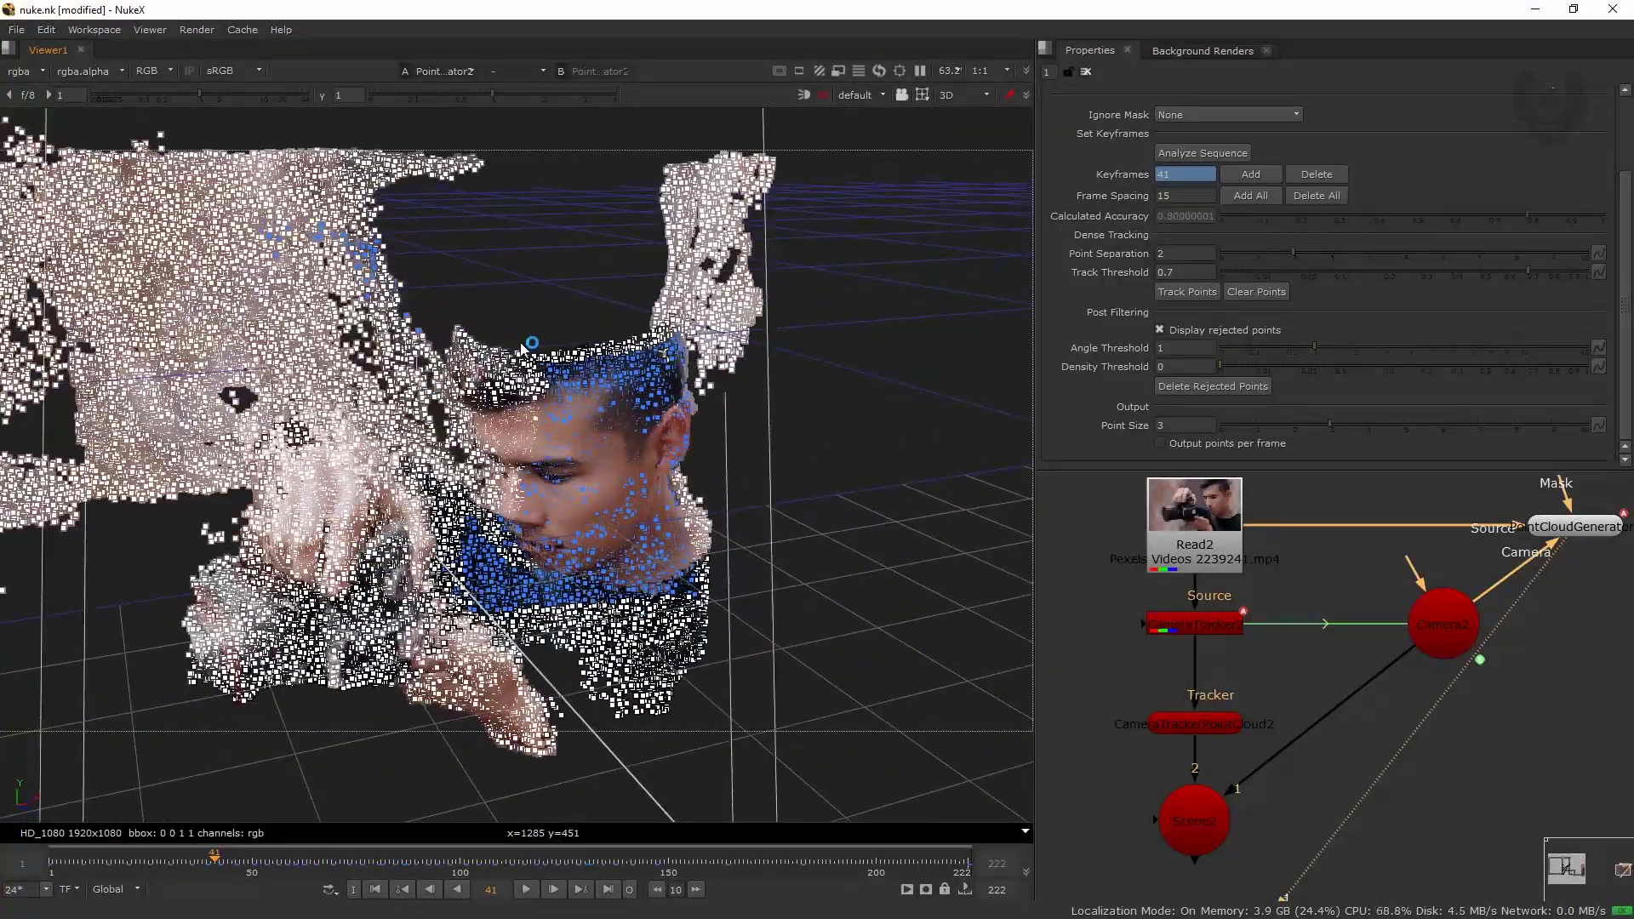
drag(480, 394, 717, 568)
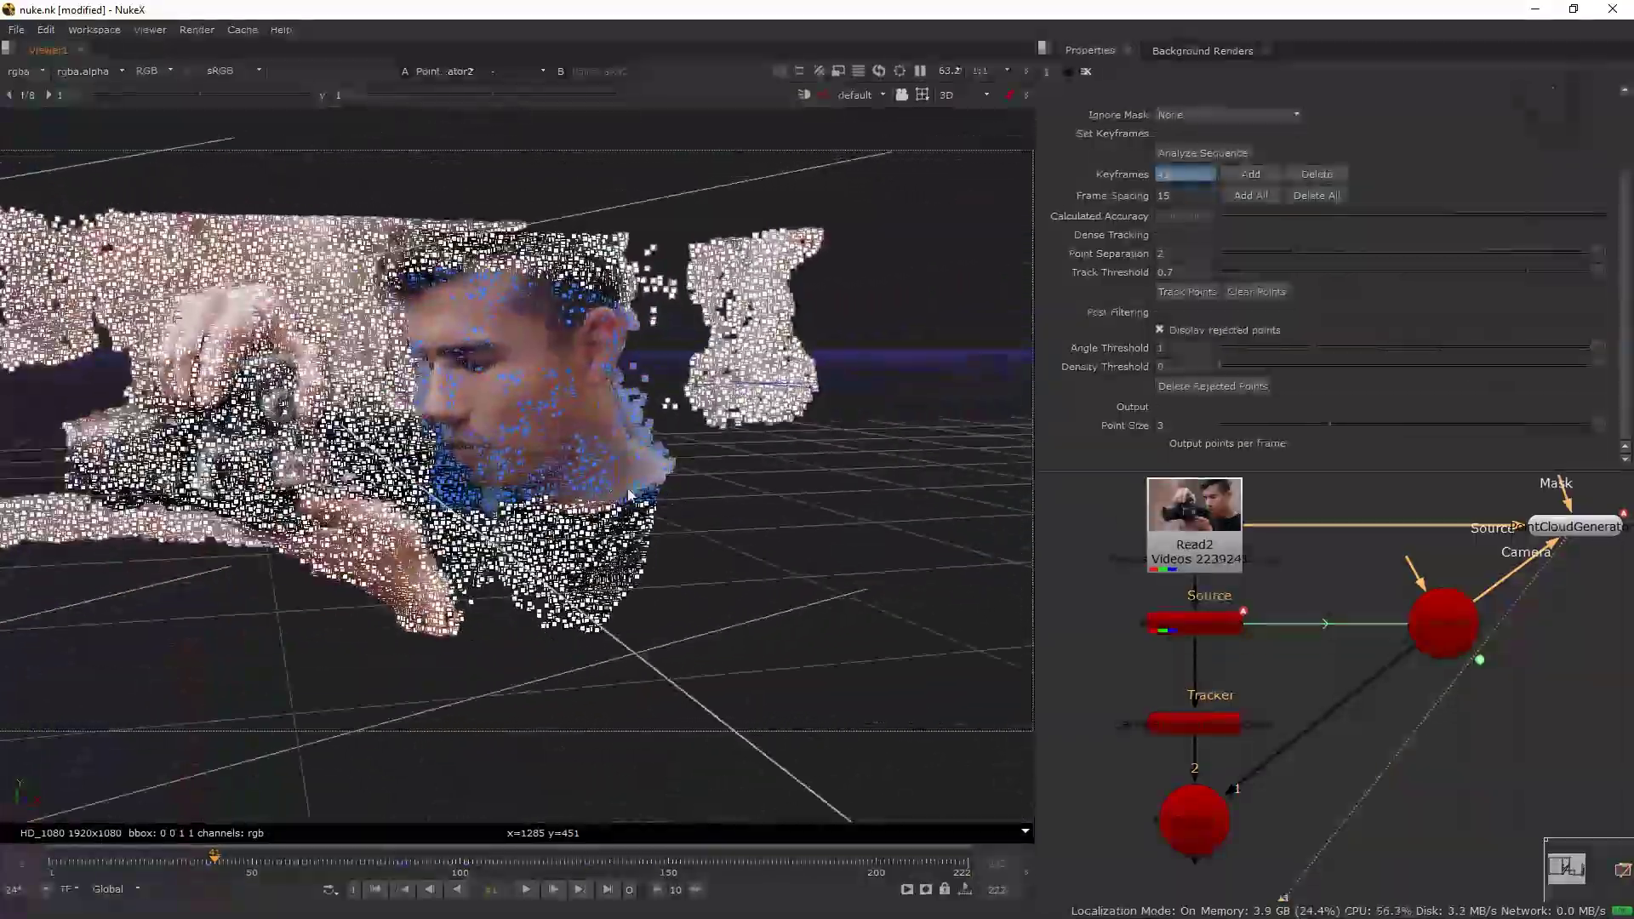
scroll(634, 510, up, 6)
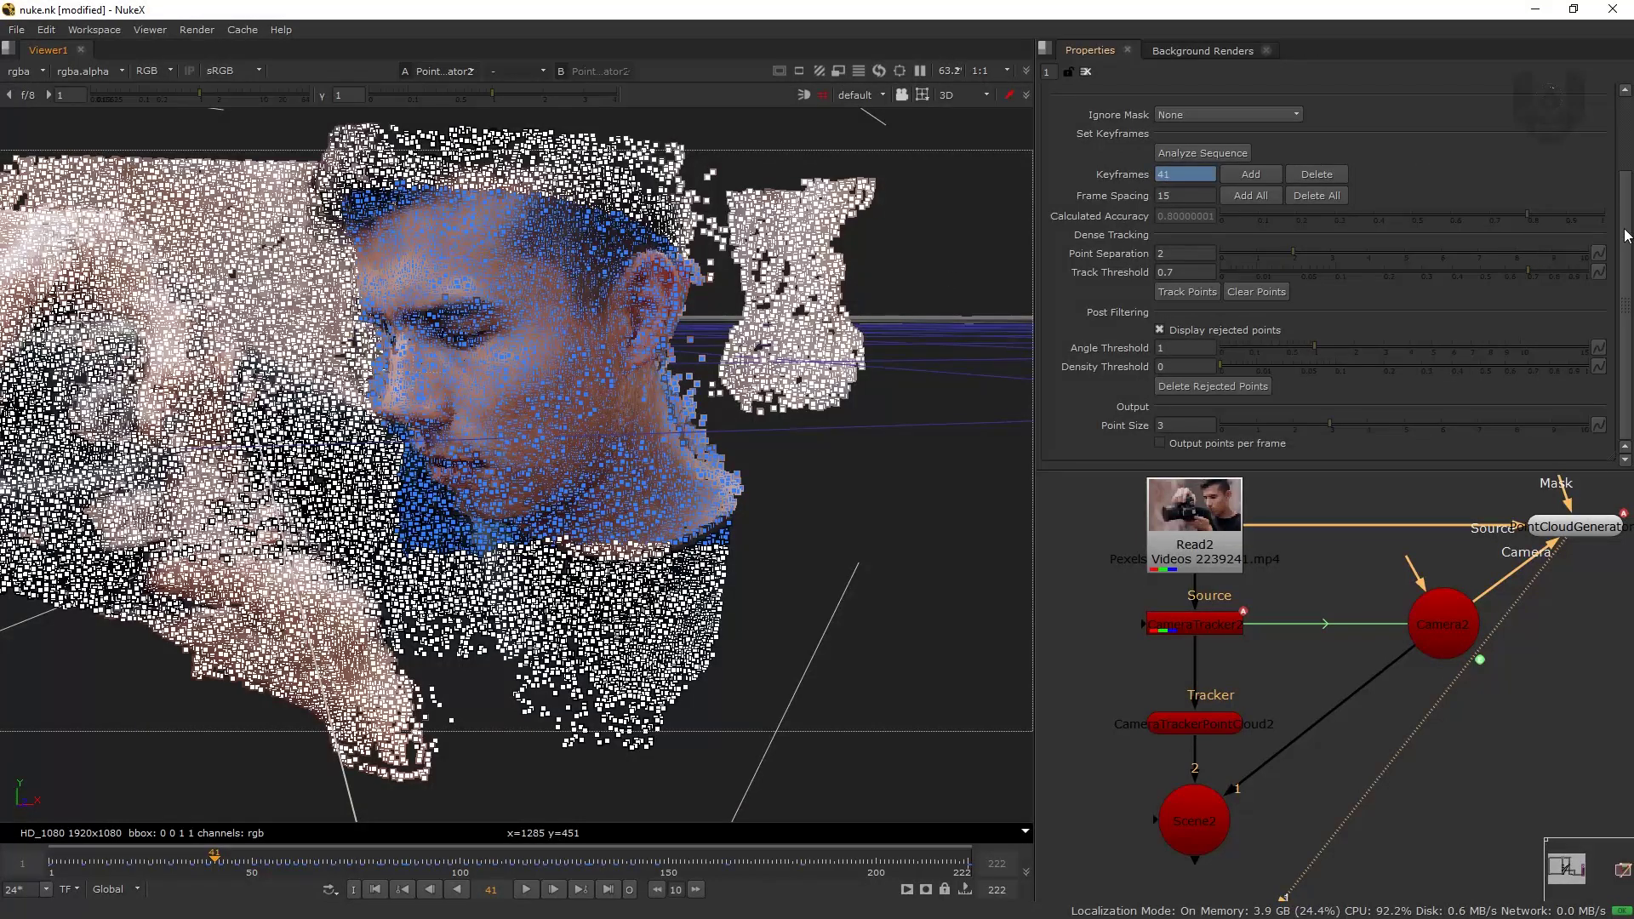
- Create a point group named FACE from the selected points and leave vertex selection mode
drag(1625, 236, 1603, 132)
click(1190, 120)
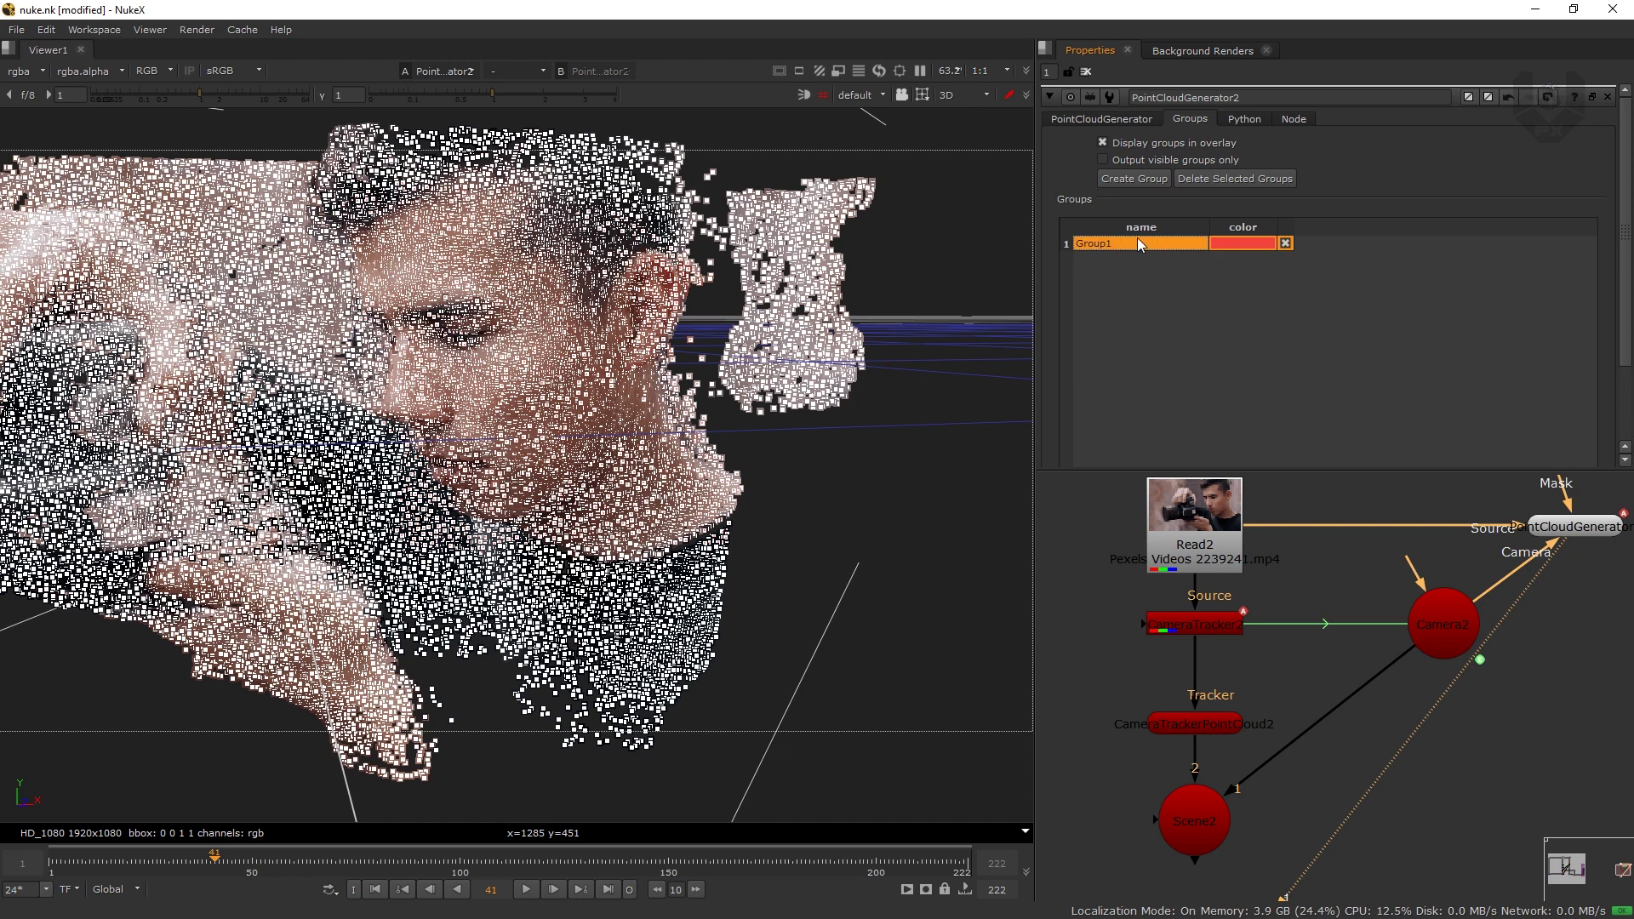
double_click(1094, 249)
text(FACE)
key(Return)
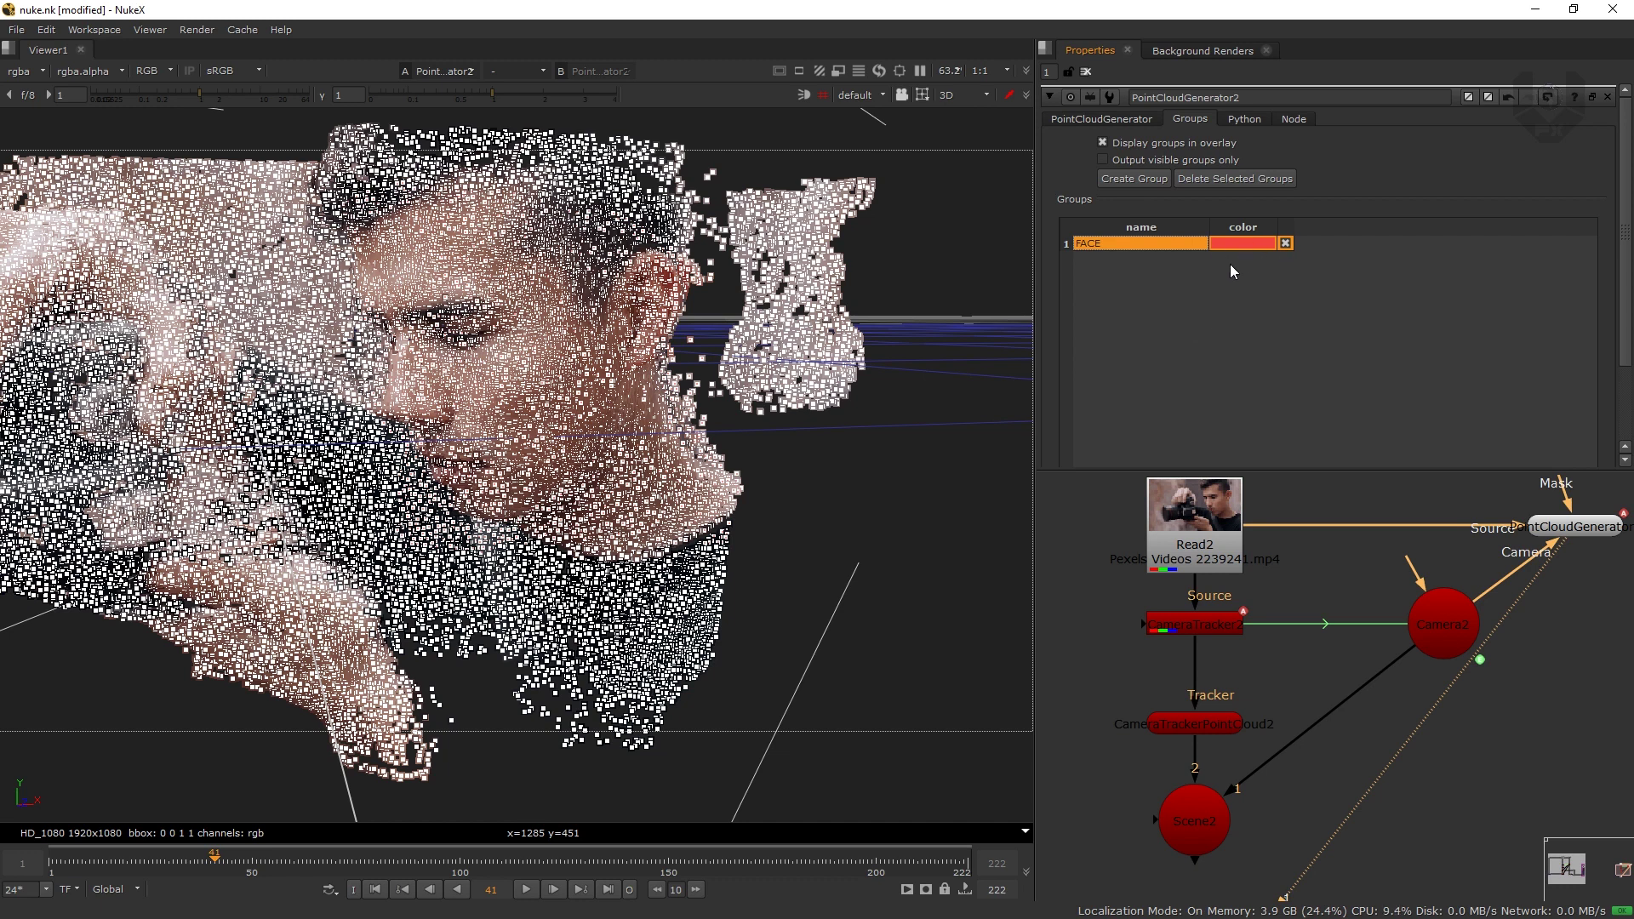
click(921, 95)
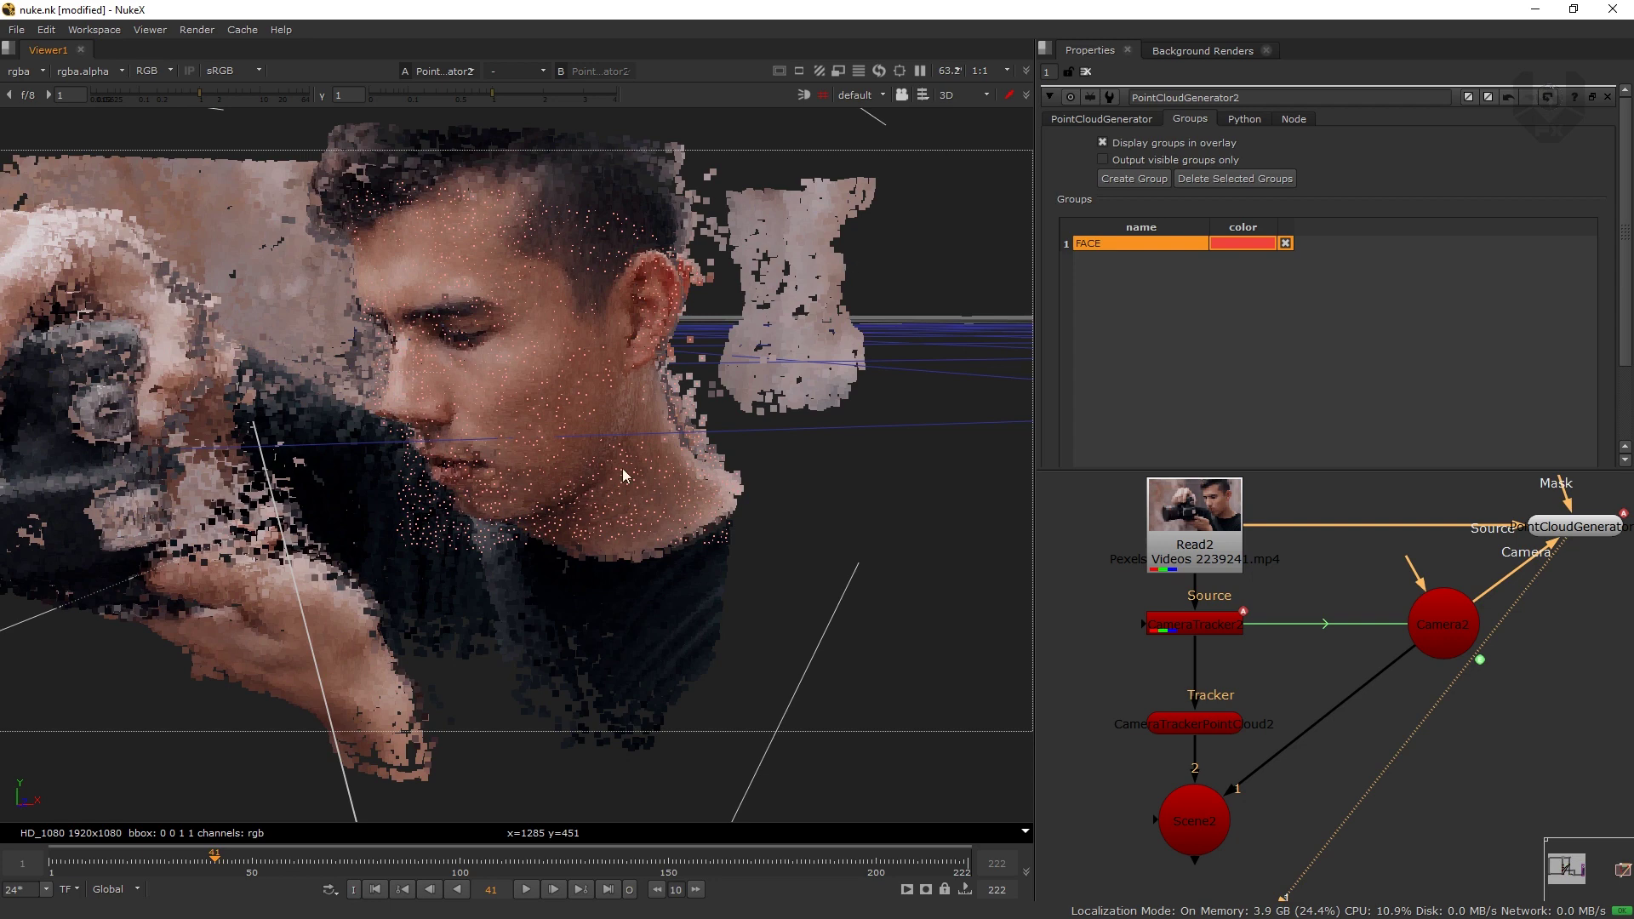
- Check which points the FACE group covers by hiding the group and showing it again
ctrl+drag(576, 540, 645, 521)
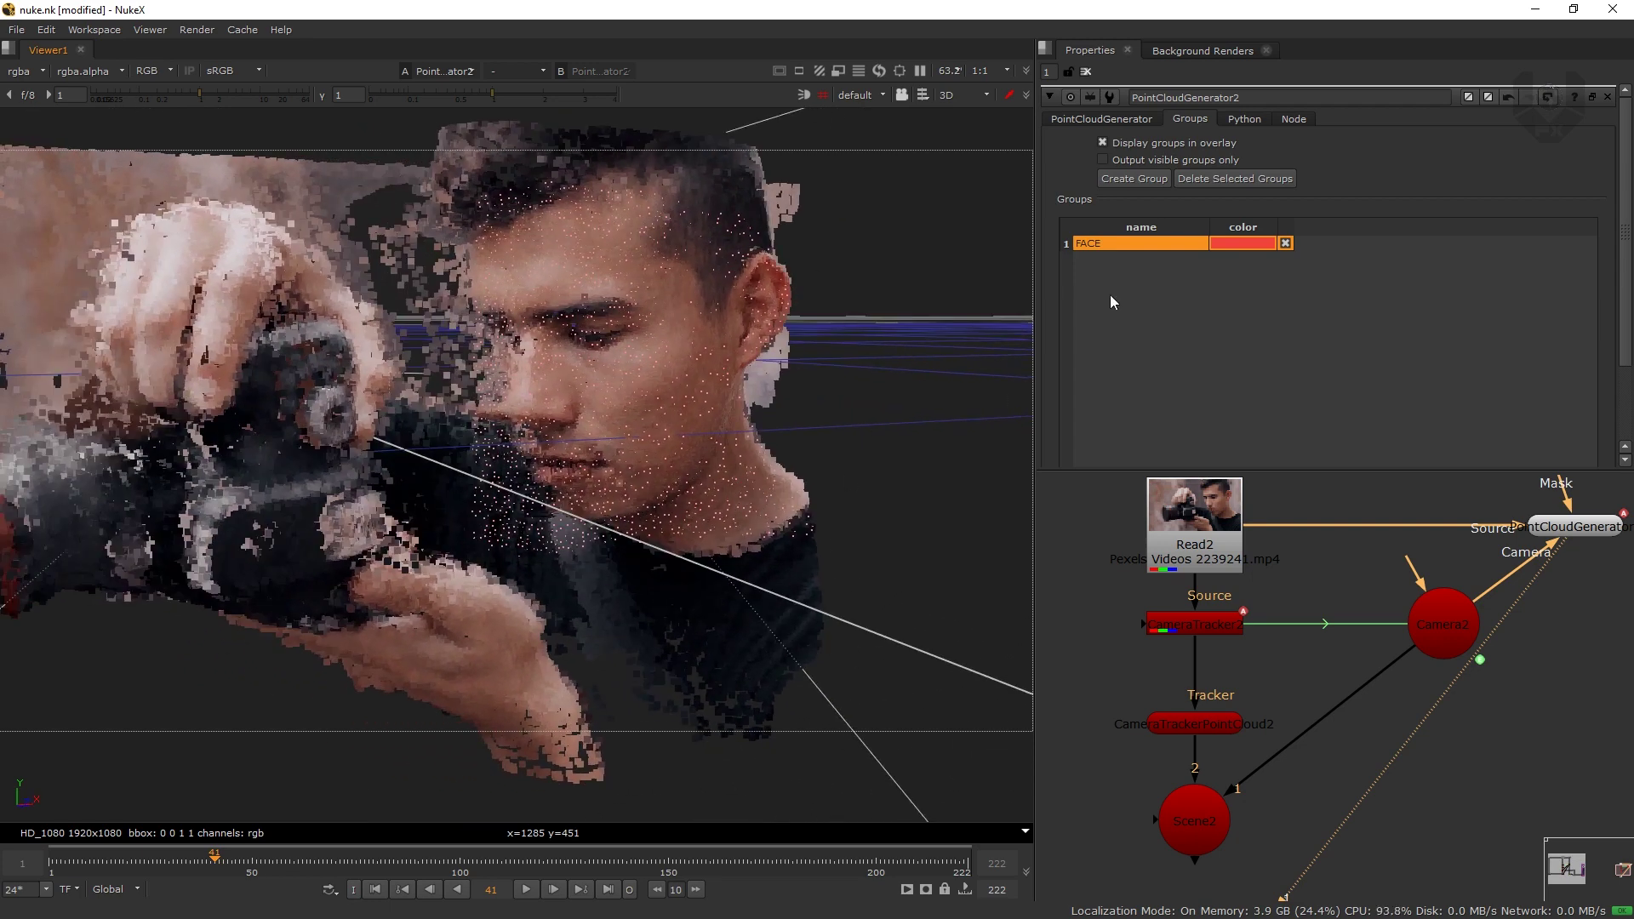
click(1285, 243)
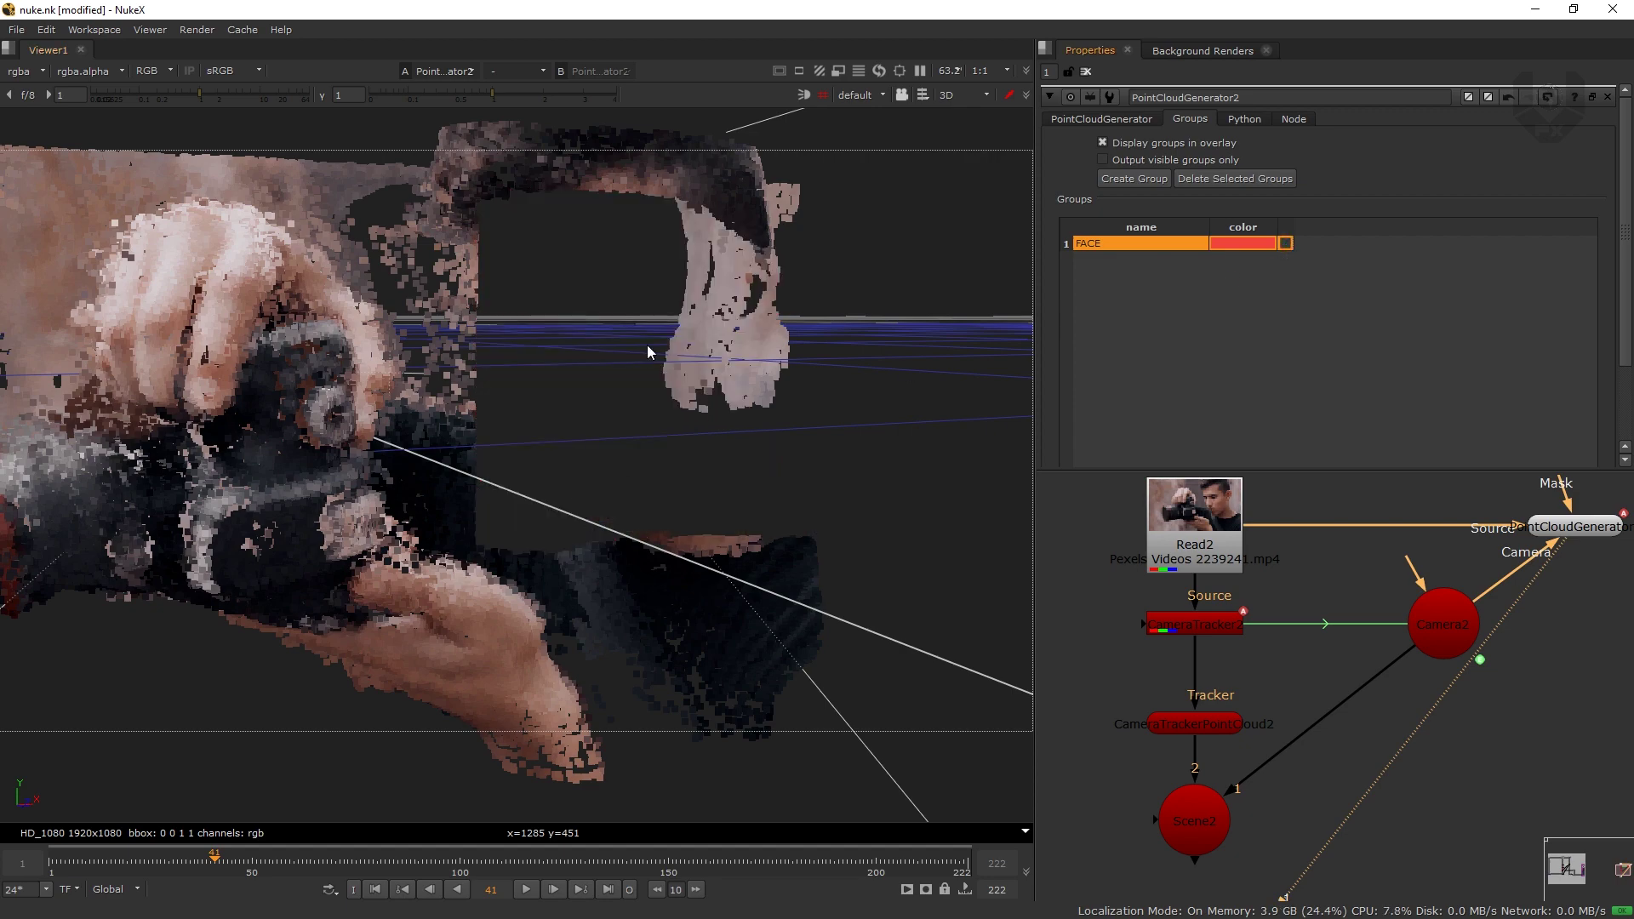
ctrl+drag(764, 466, 976, 310)
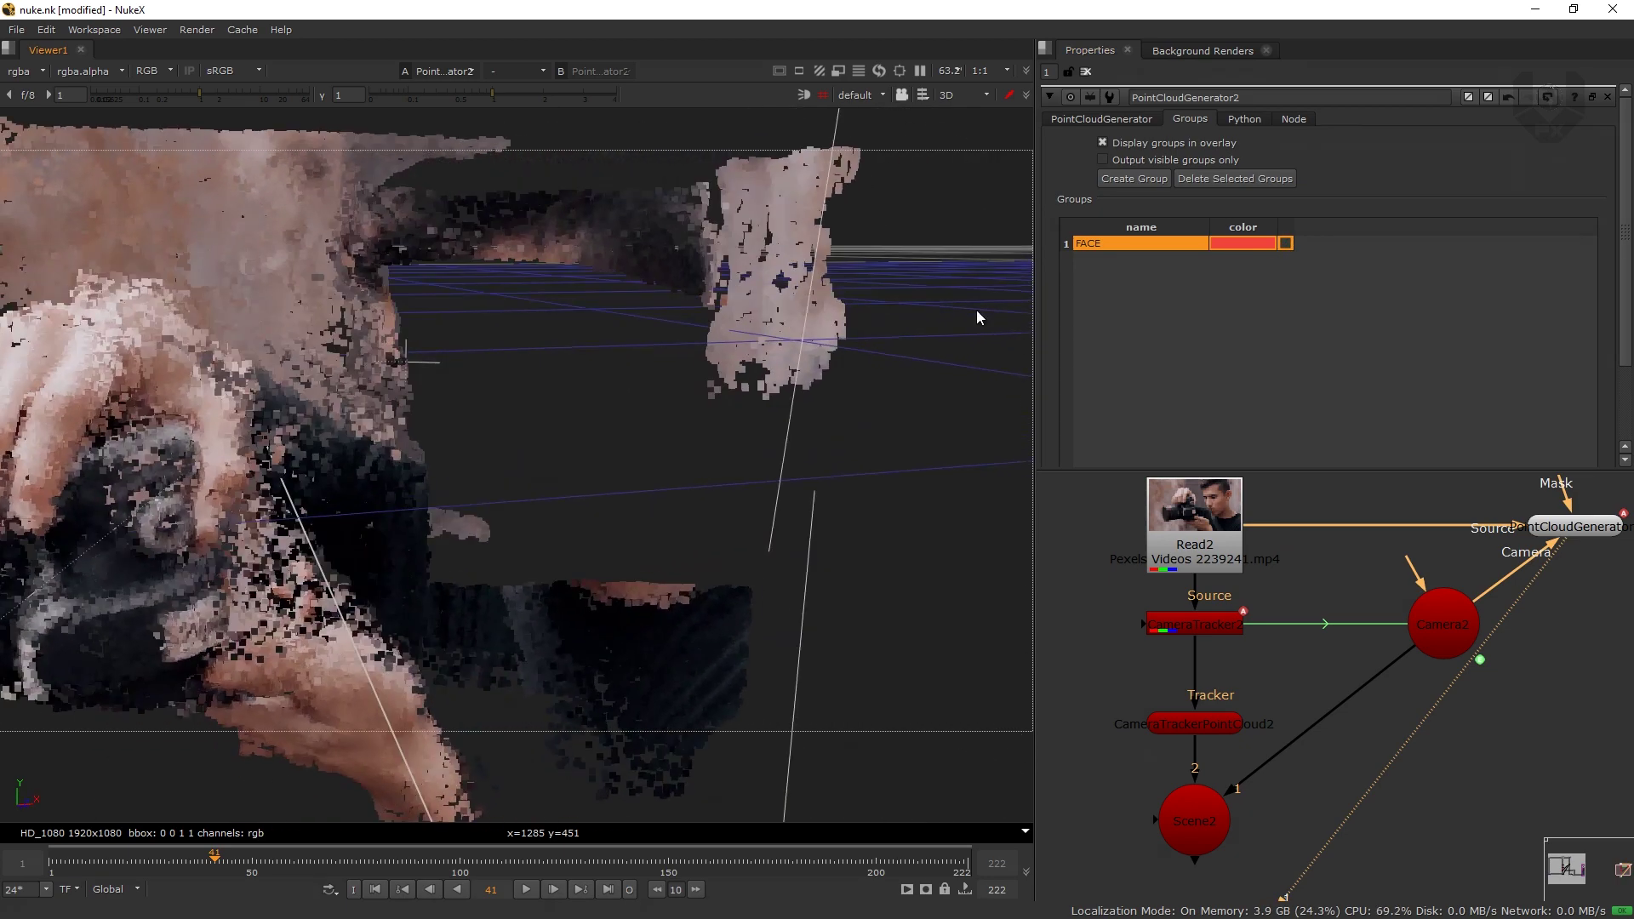
click(1285, 244)
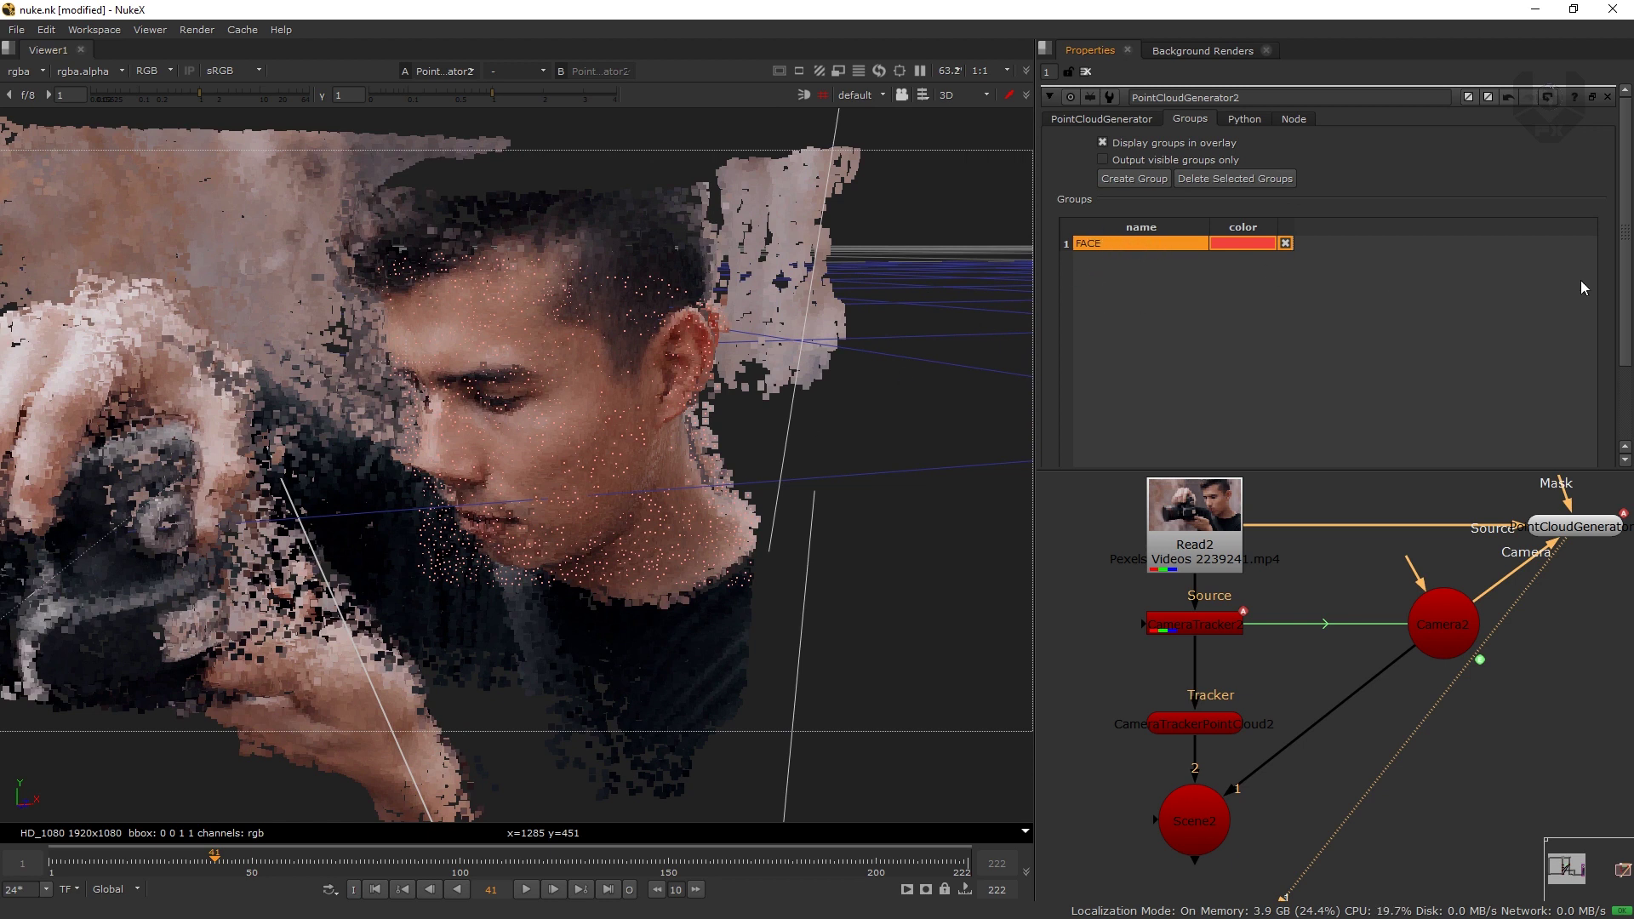
- Bake the FACE group to a mesh and place the resulting node below PointCloudGenerator2
scroll(1239, 413, down, 3)
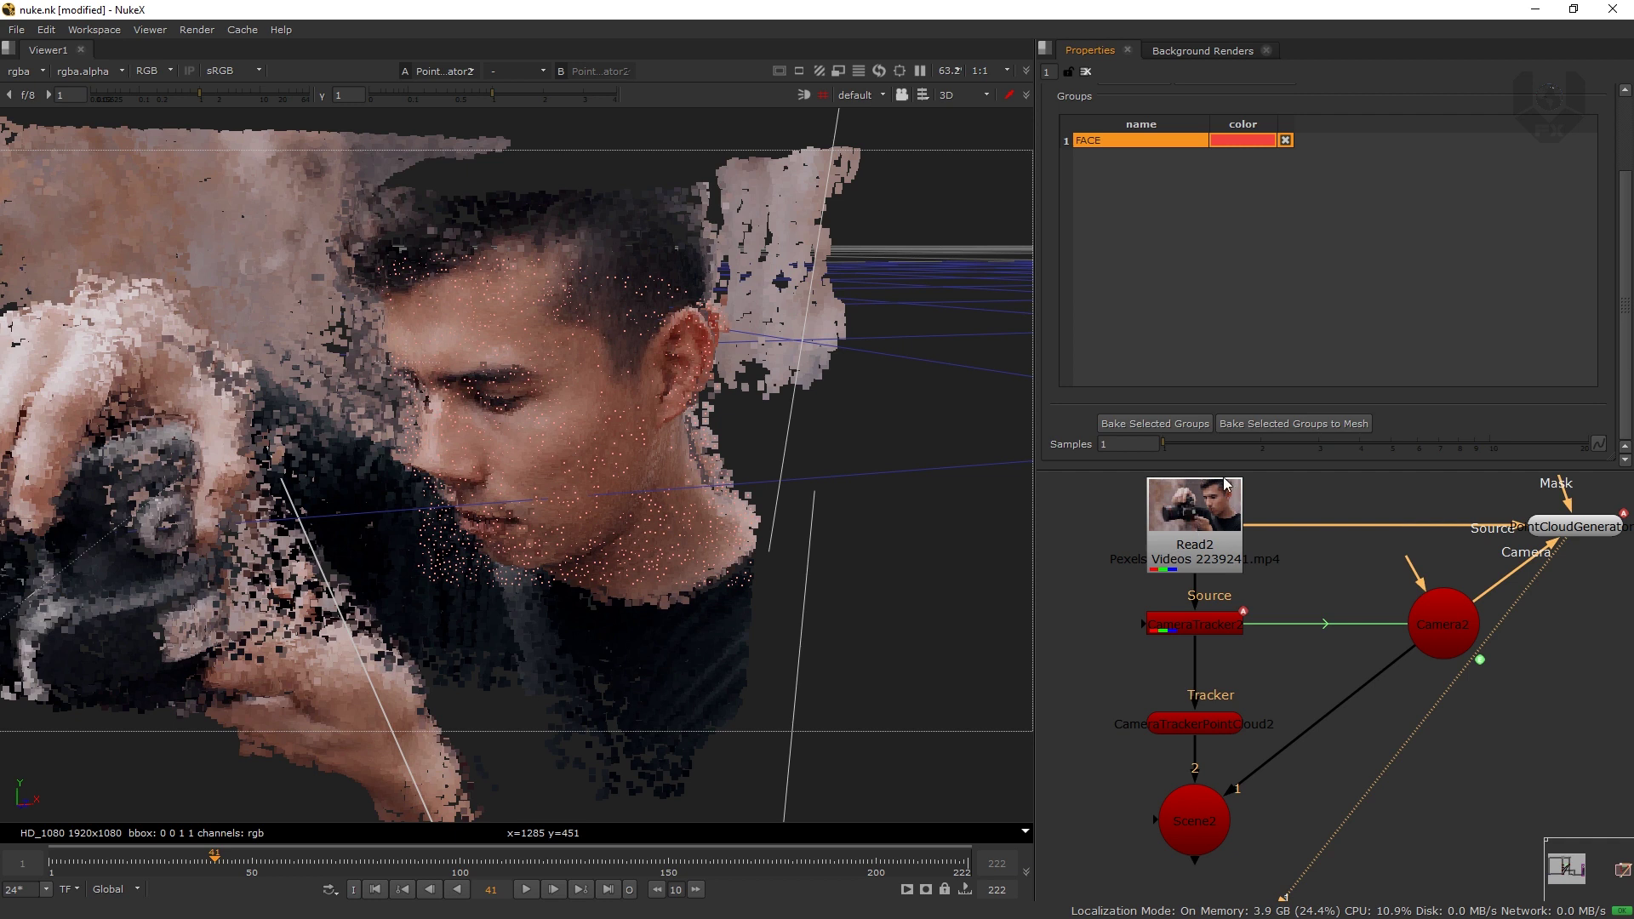
click(1288, 422)
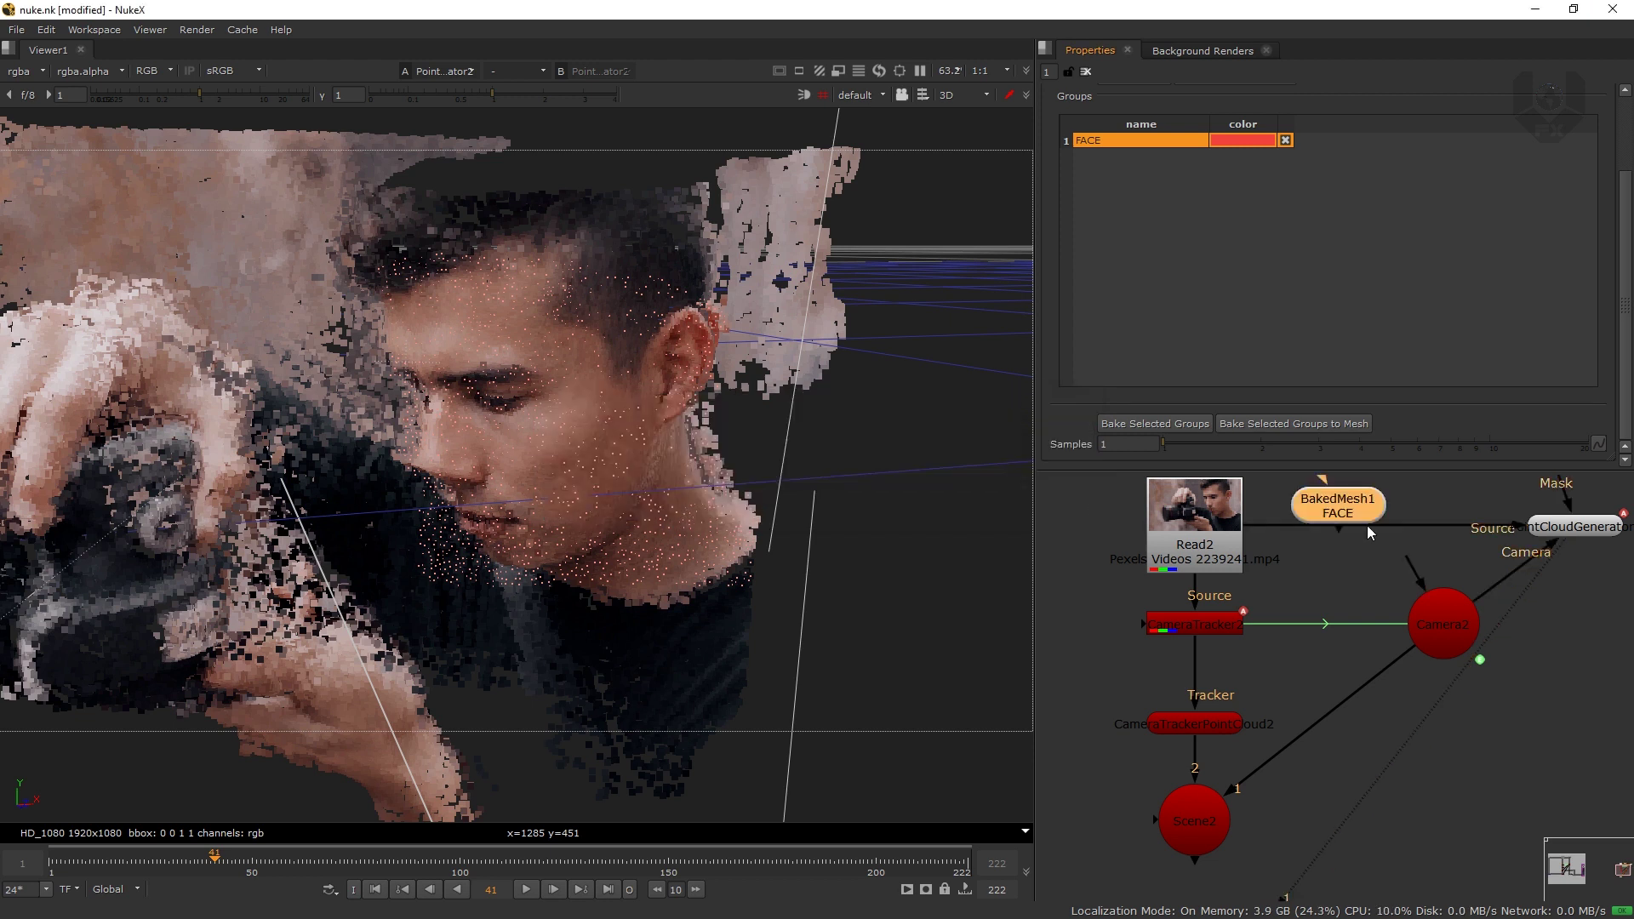
middle_drag(1367, 524, 1271, 531)
drag(1271, 531, 1525, 734)
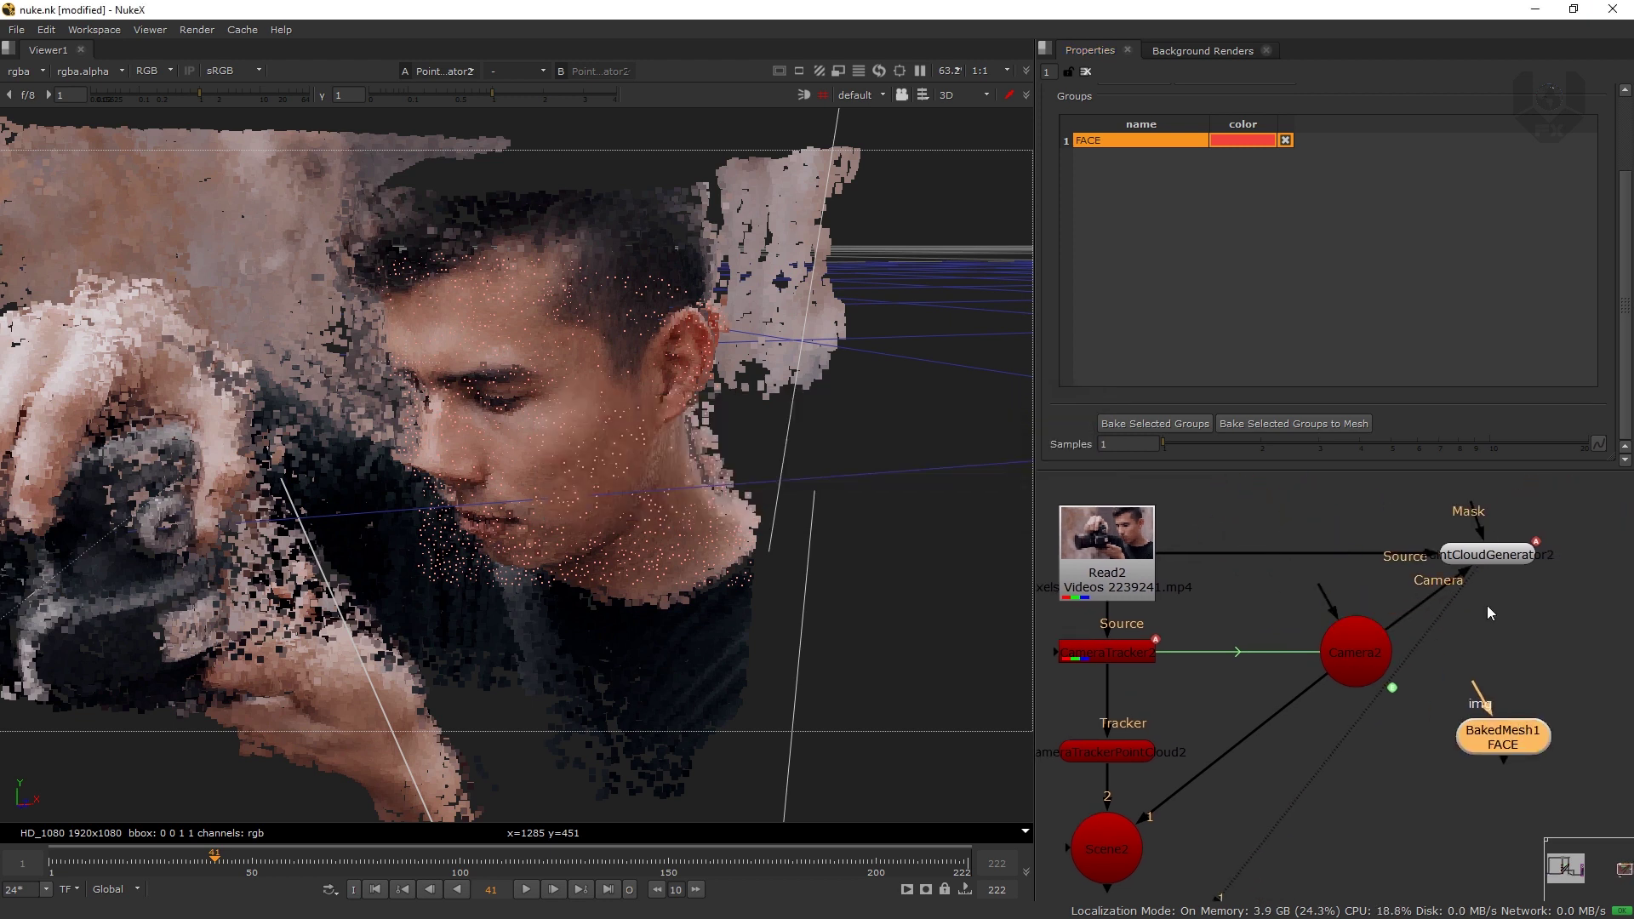
middle_drag(1487, 611, 1409, 572)
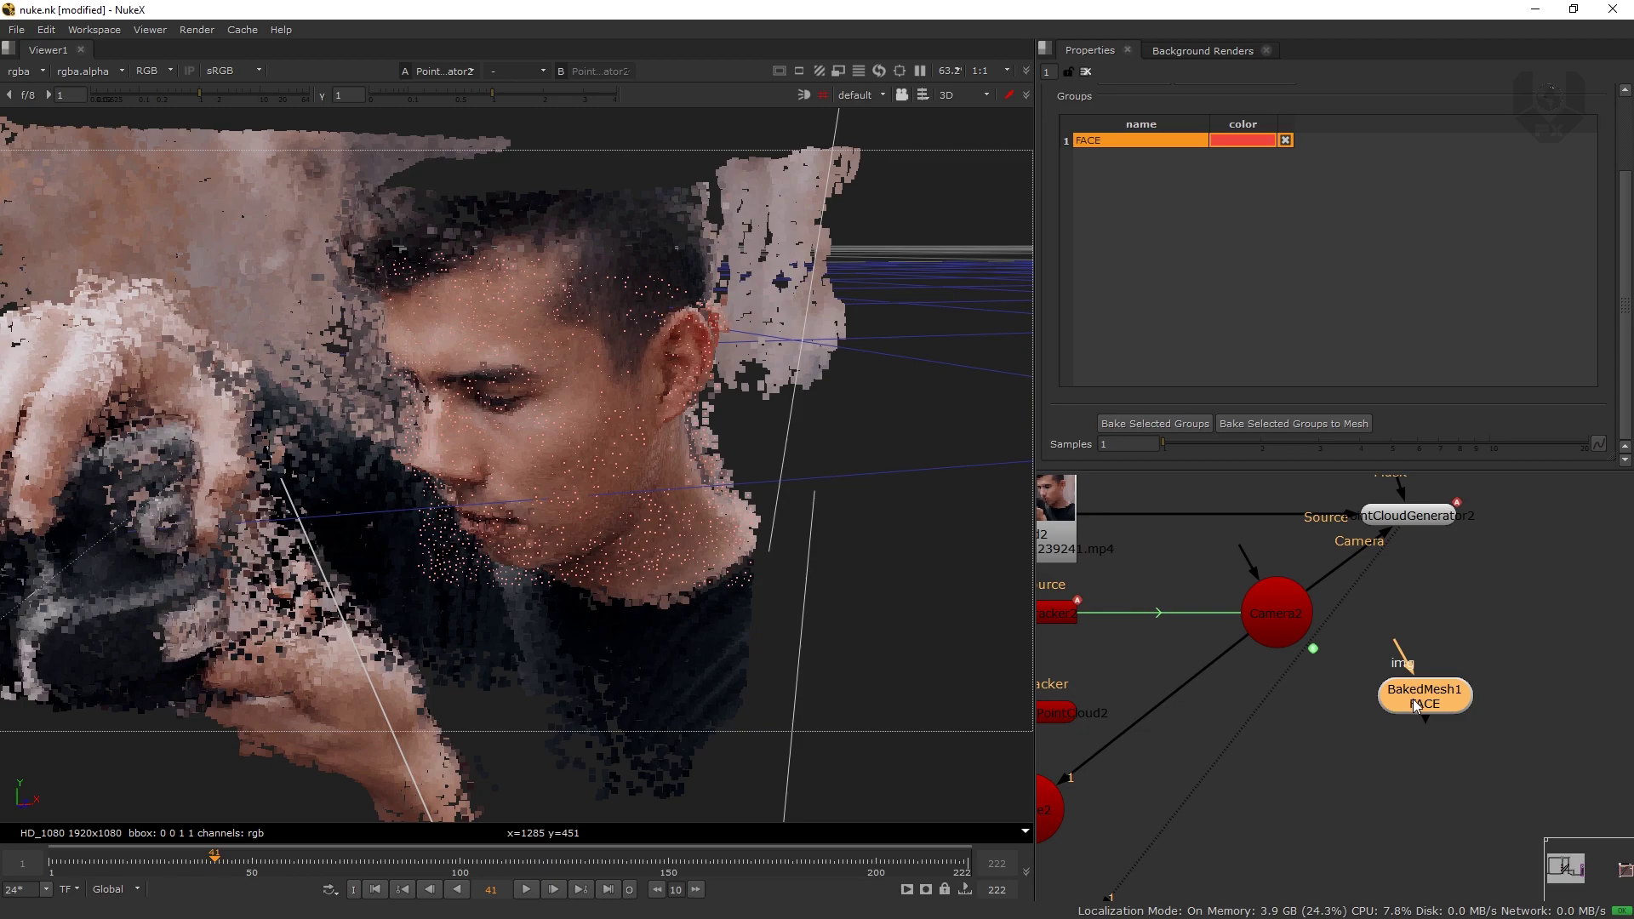
- View the baked FACE mesh in the 3D viewer and disable PointCloudGenerator2 to isolate the mesh
key(1)
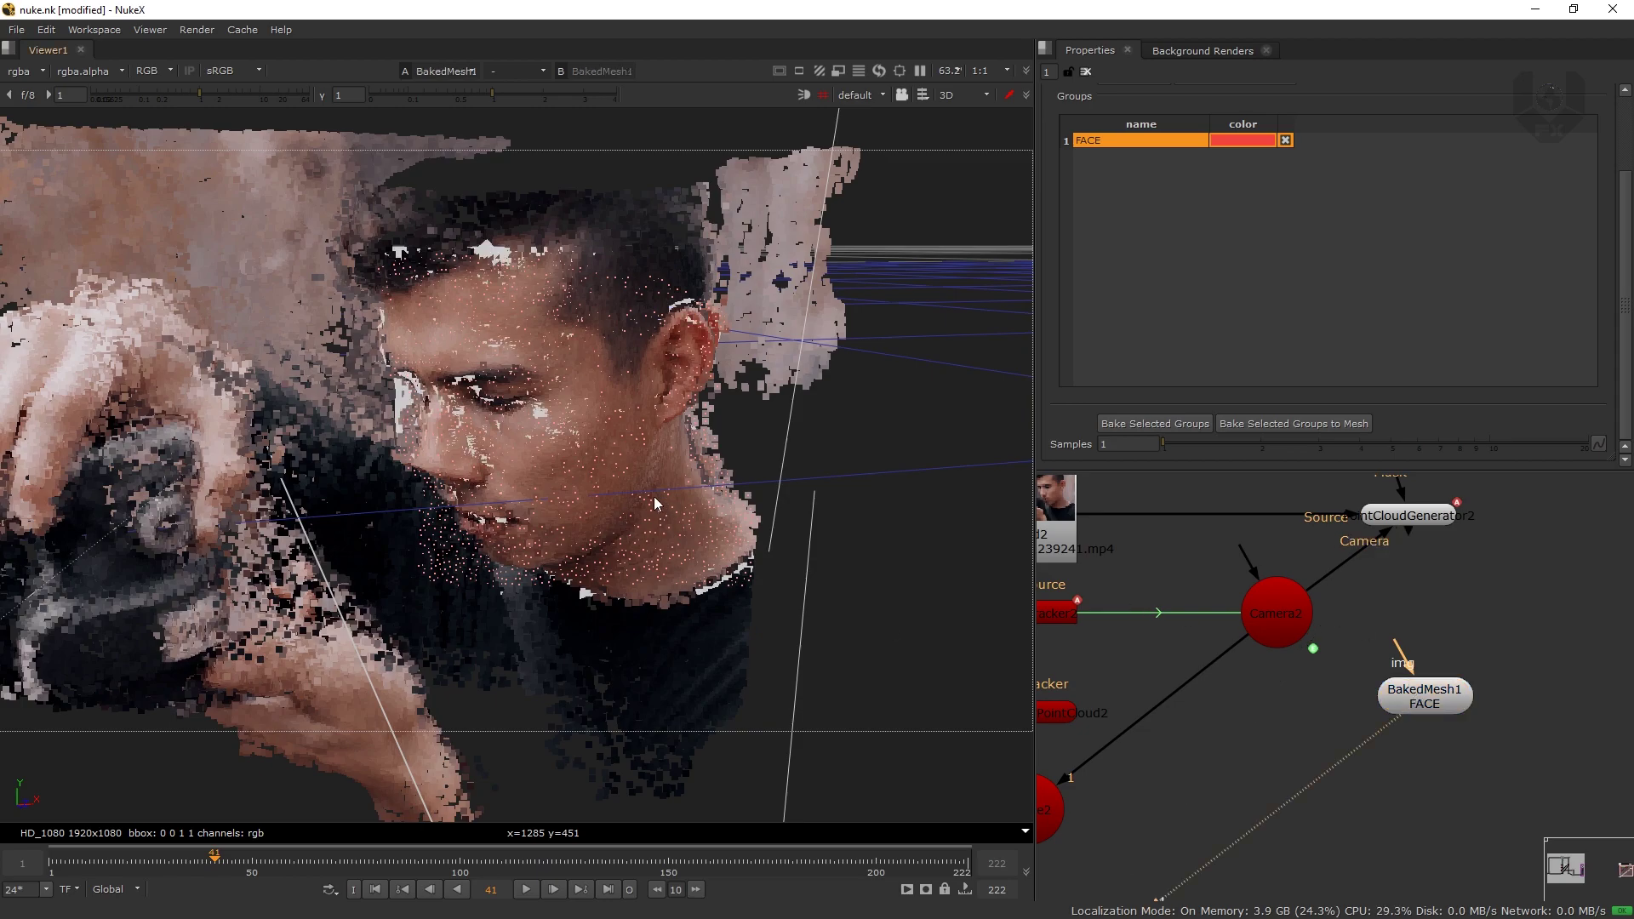
ctrl+drag(655, 503, 1024, 570)
middle_drag(1248, 550, 1335, 549)
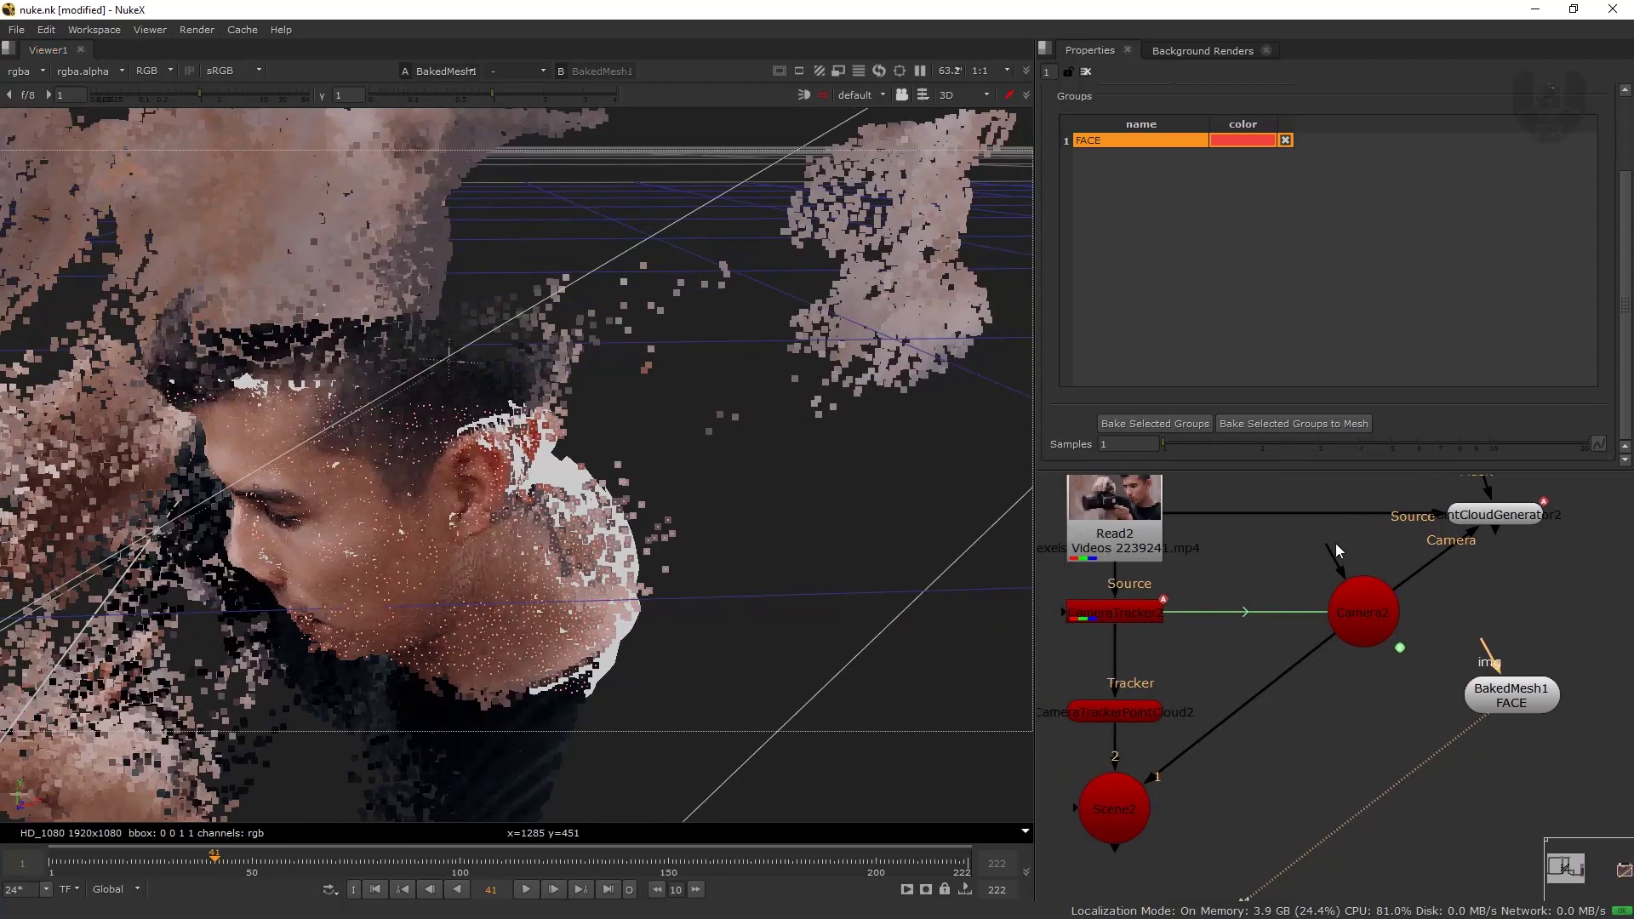
click(1484, 515)
key(d)
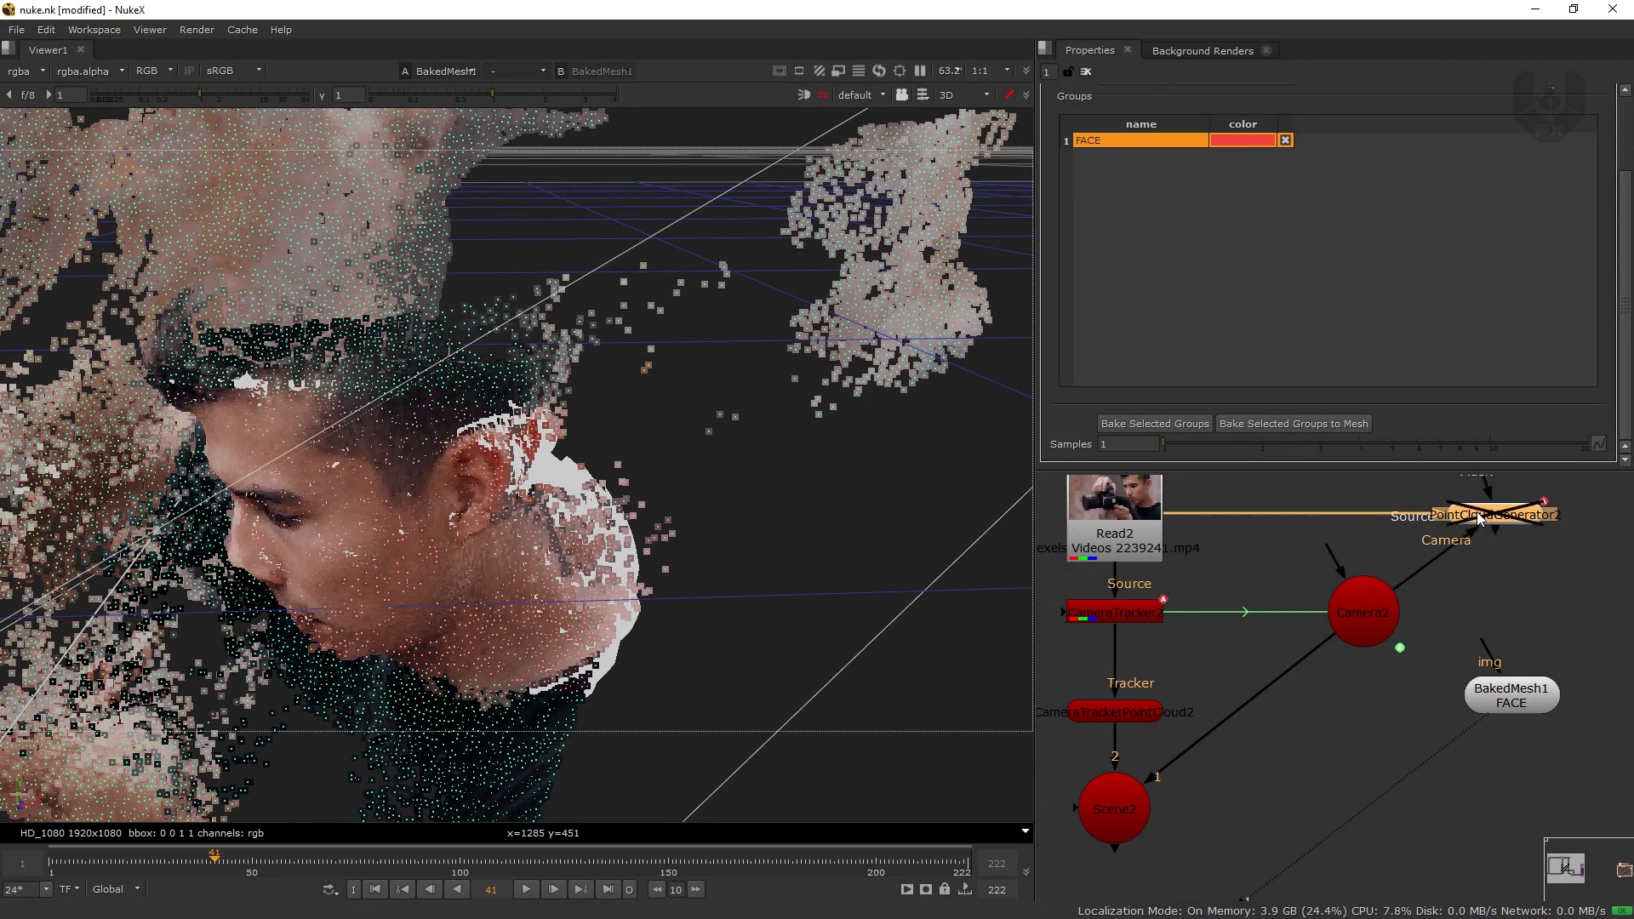
ctrl+drag(638, 547, 784, 442)
click(656, 565)
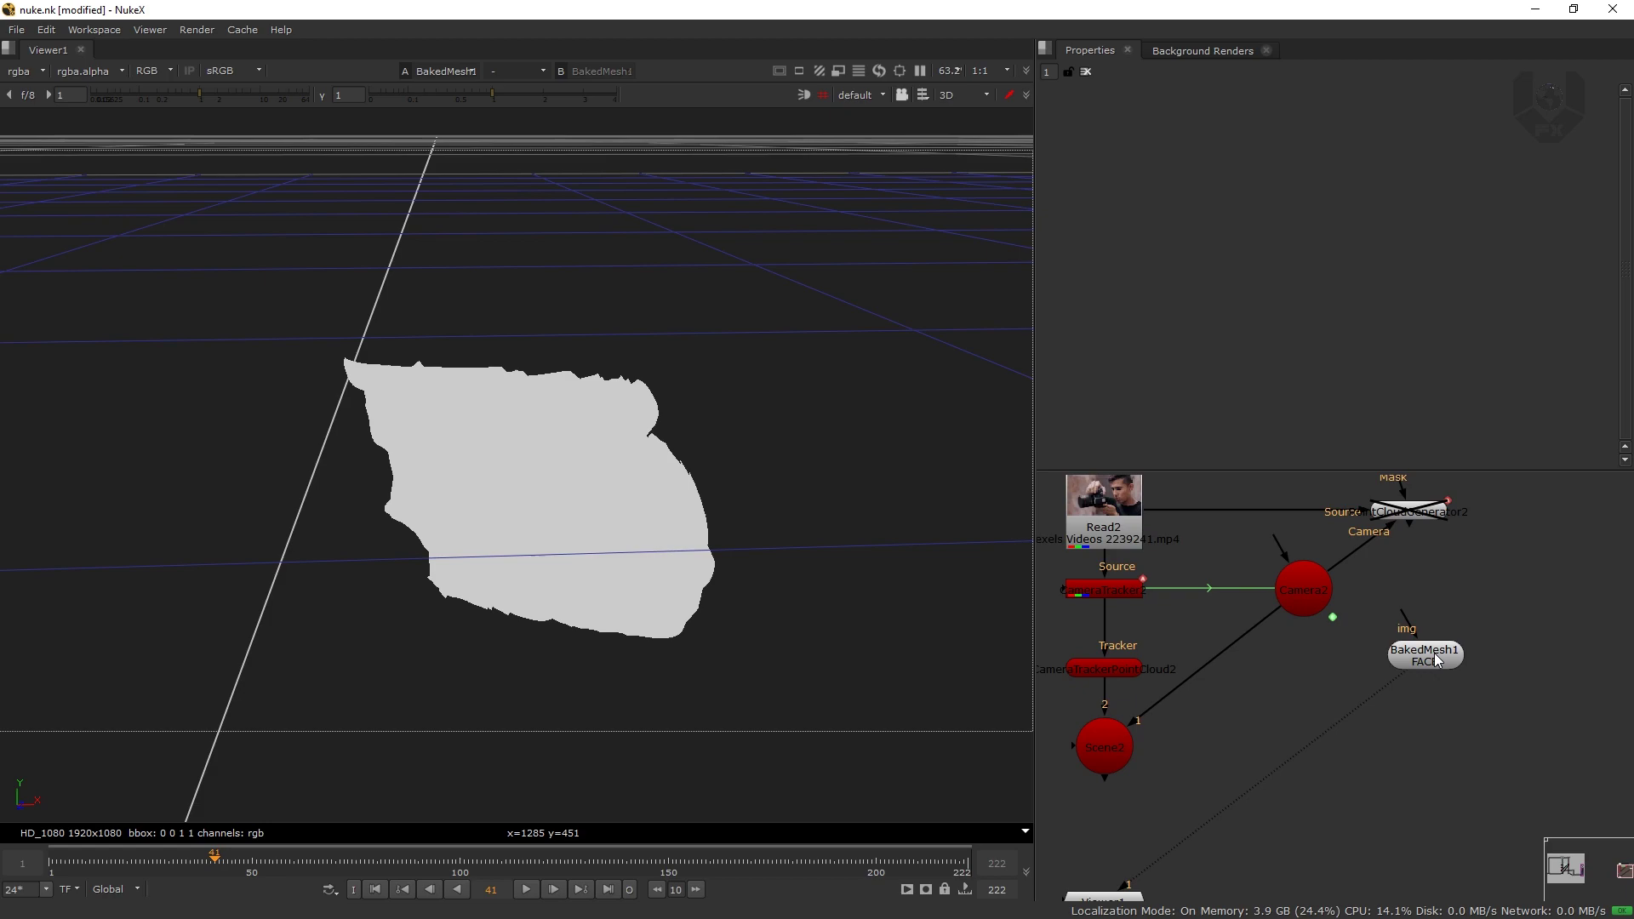
- View Scene2 in the 3D viewer and disable the CameraTrackerPointCloud2 node
drag(1434, 654, 1103, 749)
middle_drag(1223, 690, 1218, 691)
scroll(660, 567, down, 8)
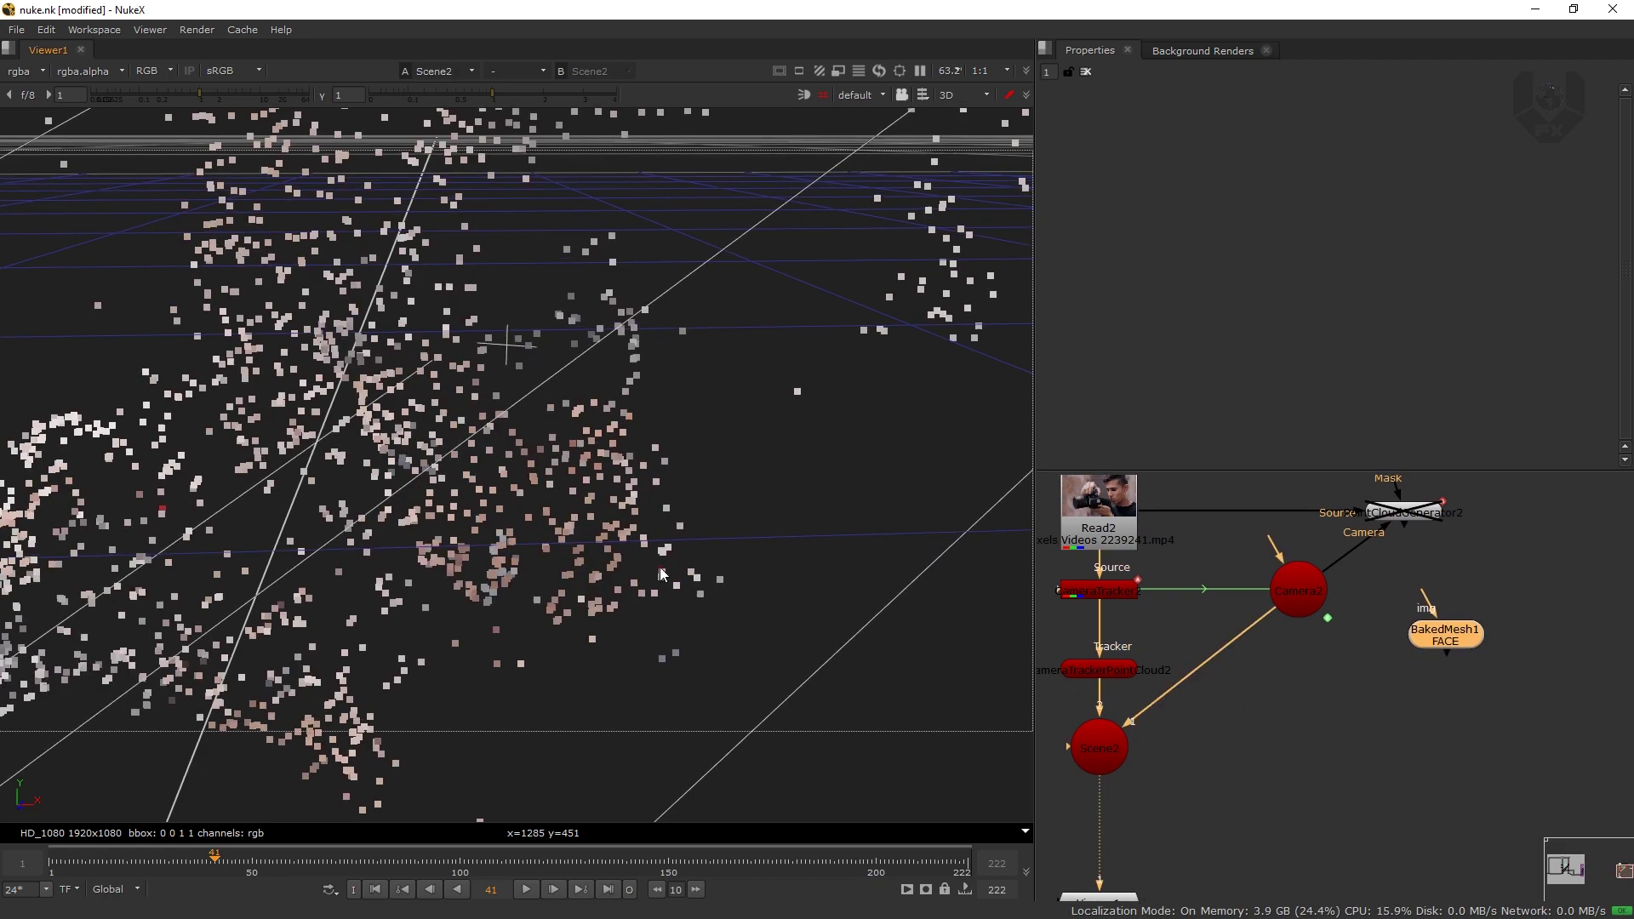
ctrl+drag(584, 650, 655, 591)
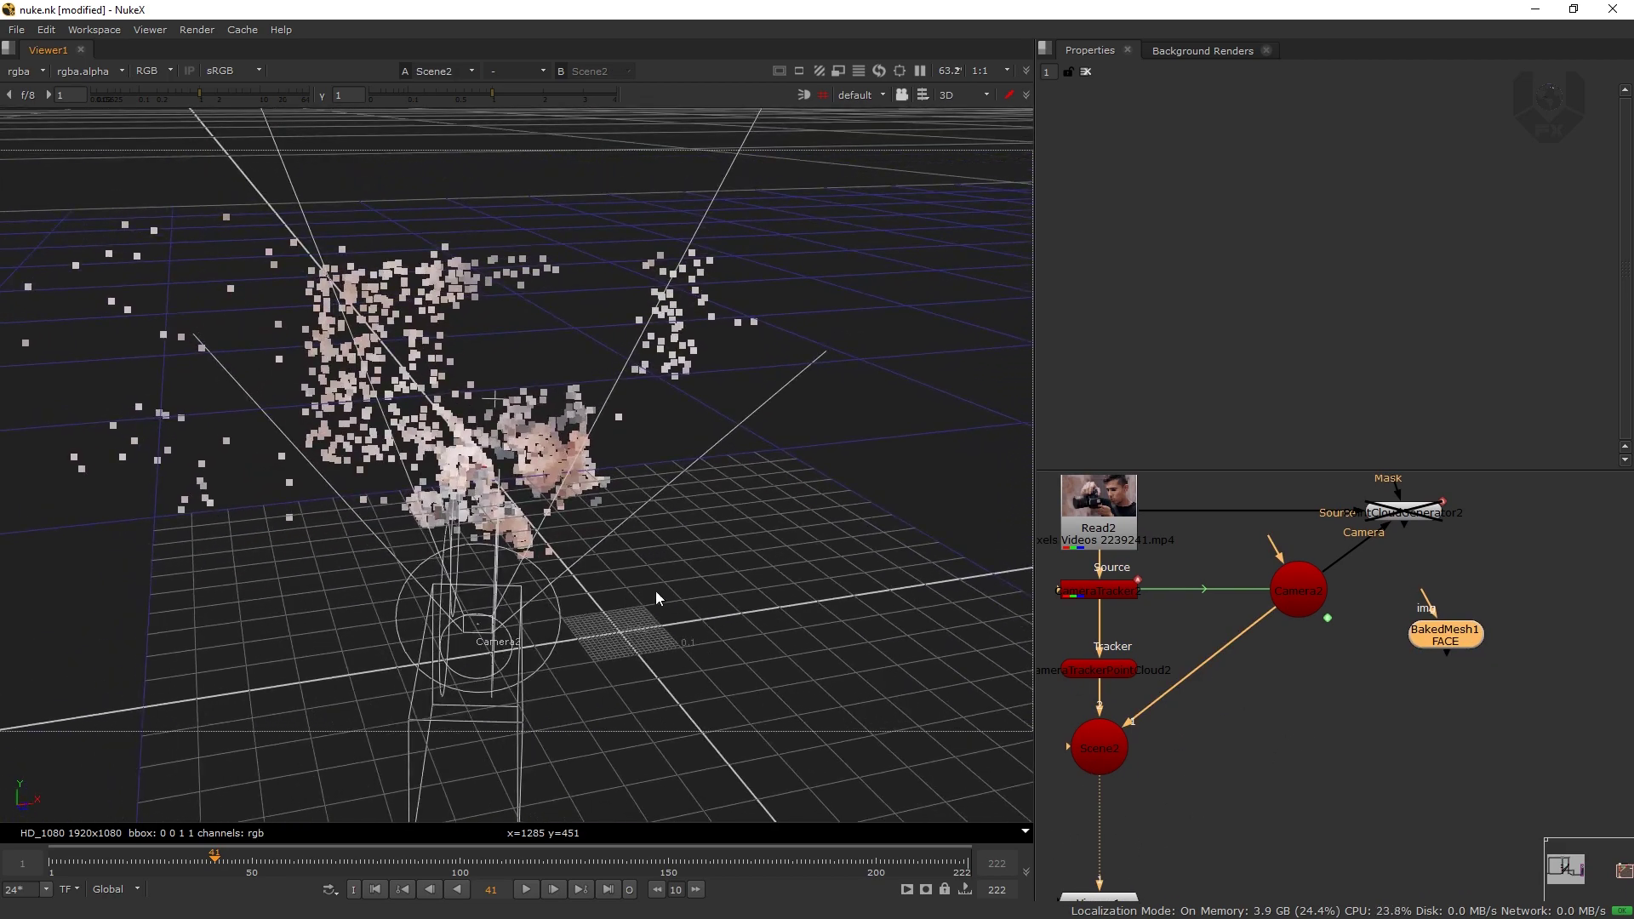
middle_drag(1124, 676, 1144, 666)
click(1137, 662)
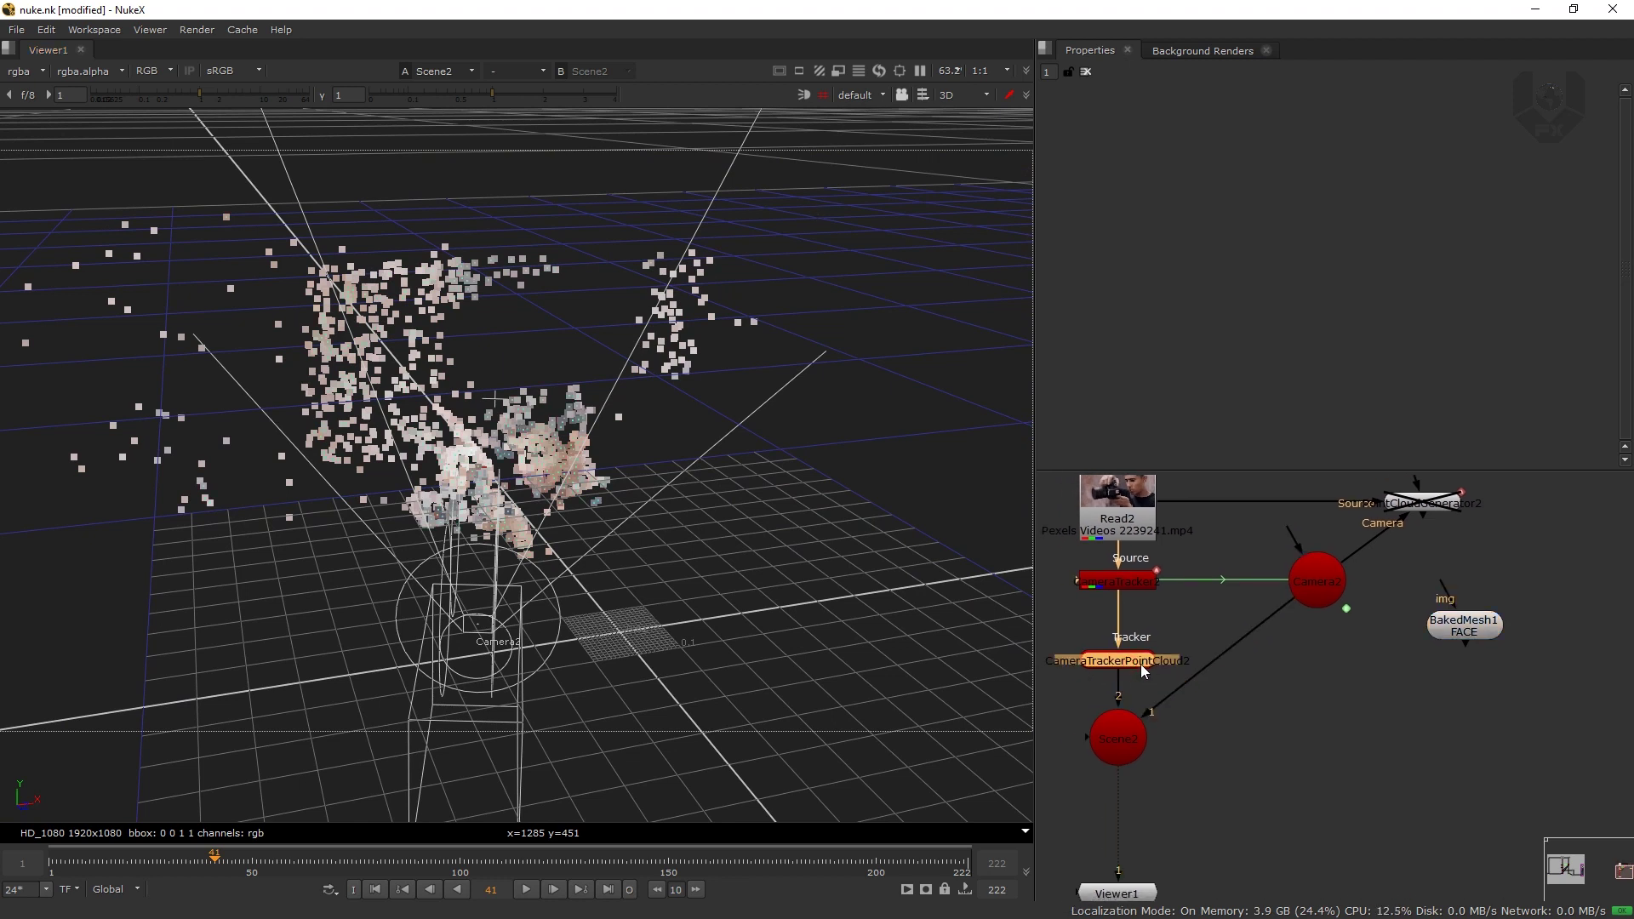
key(d)
- View the baked FACE mesh again and move its node lower, clear of the camera and point cloud nodes
drag(1467, 633, 1574, 633)
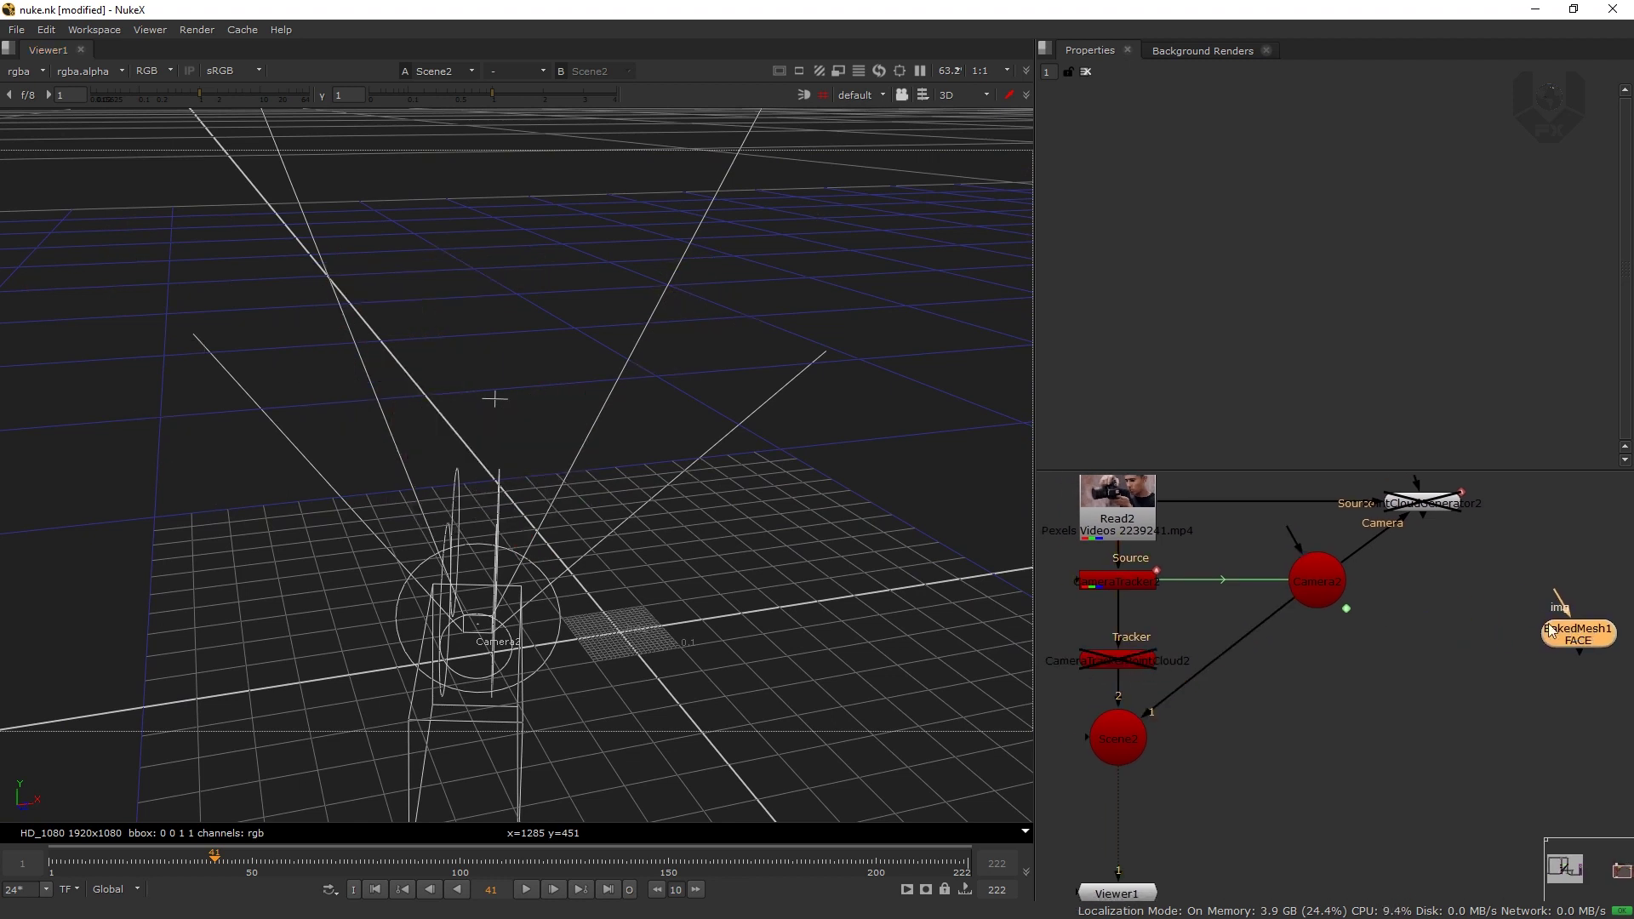
middle_drag(1566, 640, 1400, 631)
key(1)
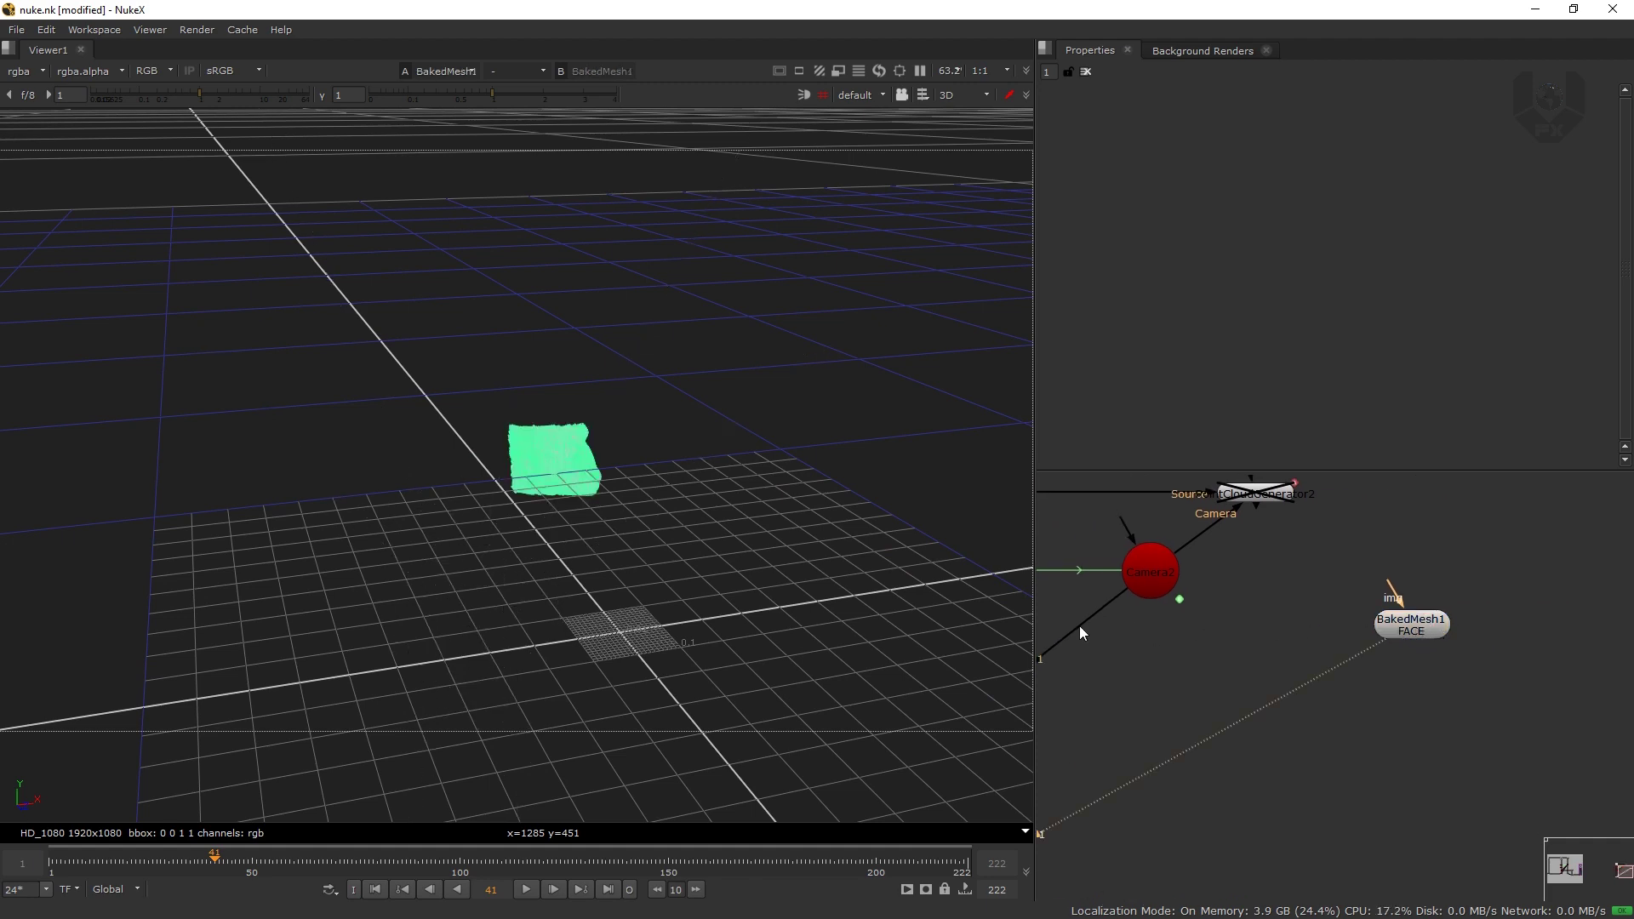
scroll(578, 511, up, 4)
middle_drag(647, 461, 468, 579)
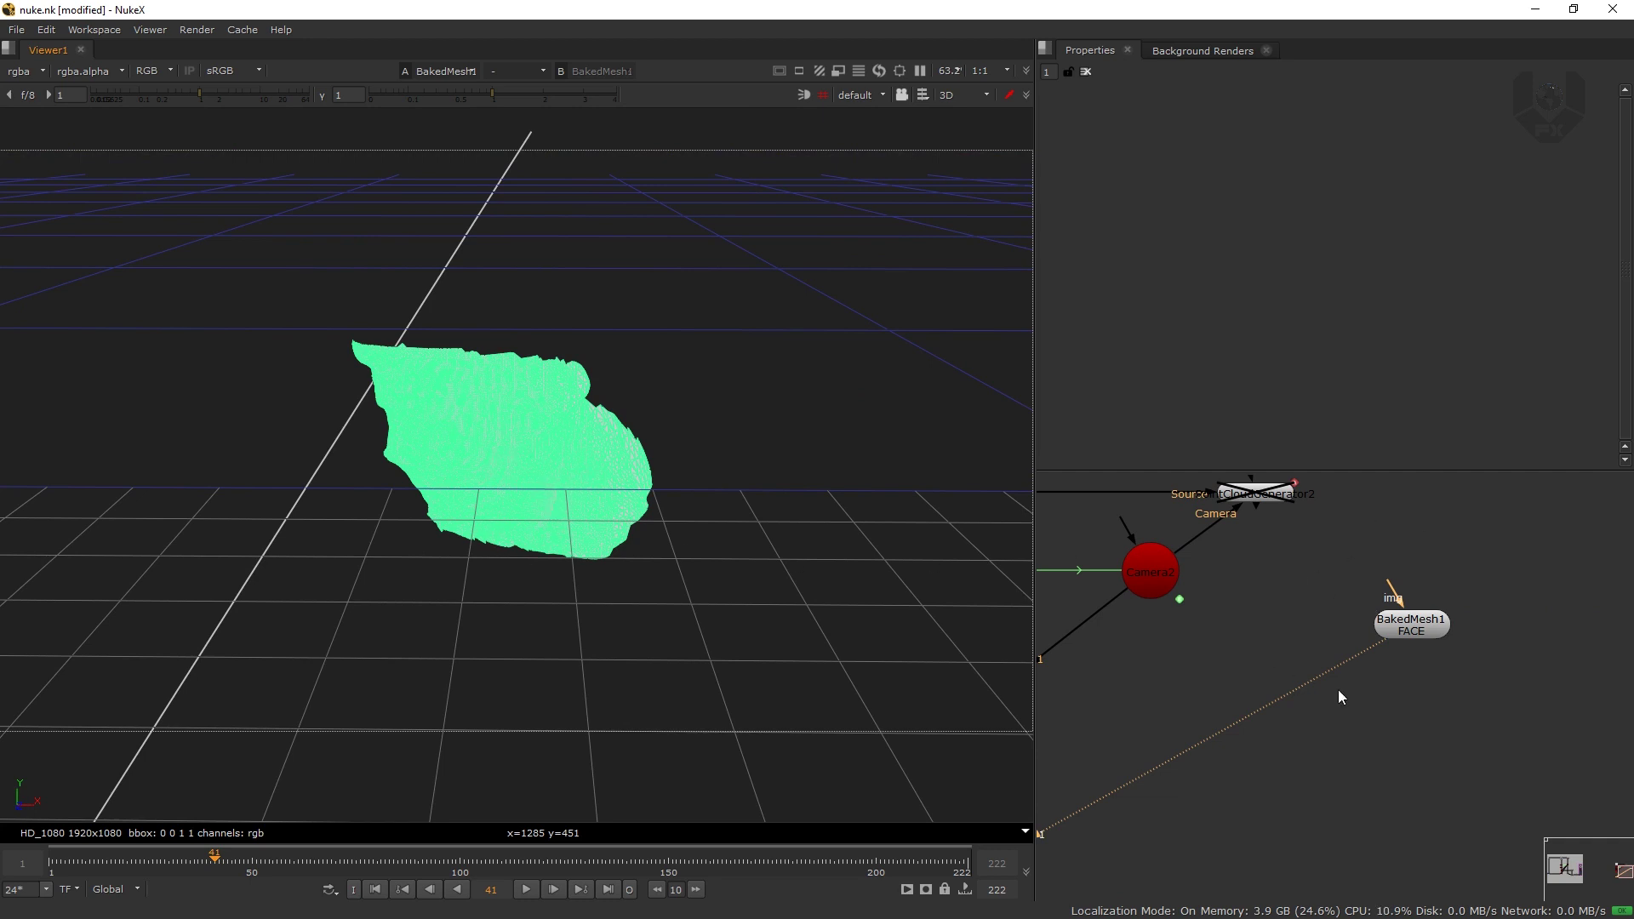
click(1432, 574)
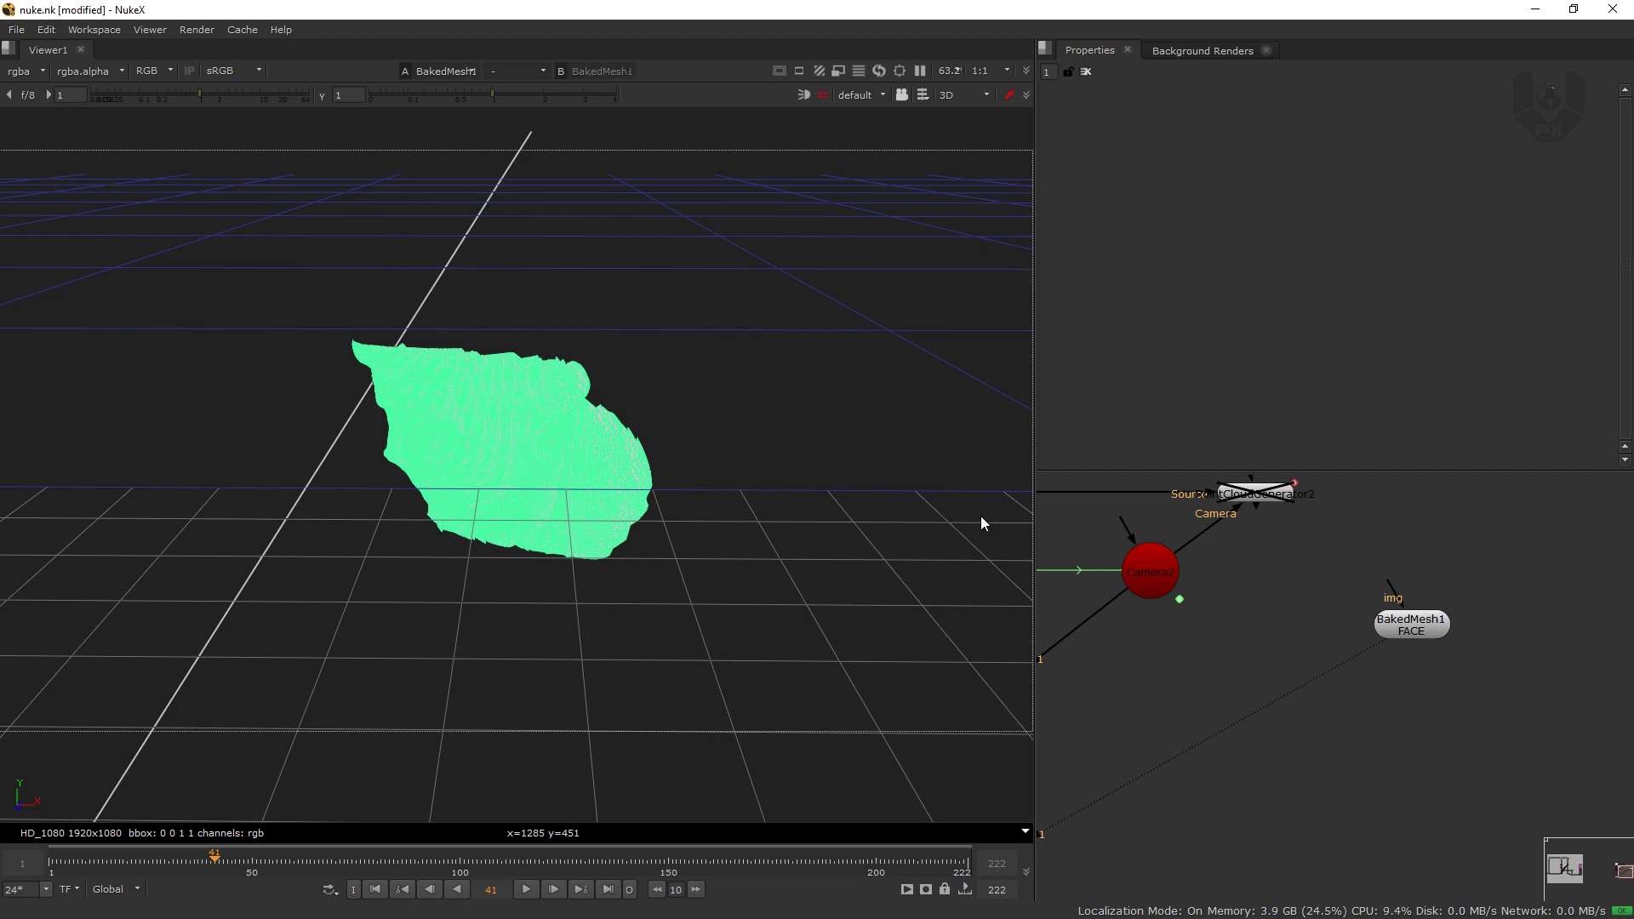
drag(1408, 621, 1379, 732)
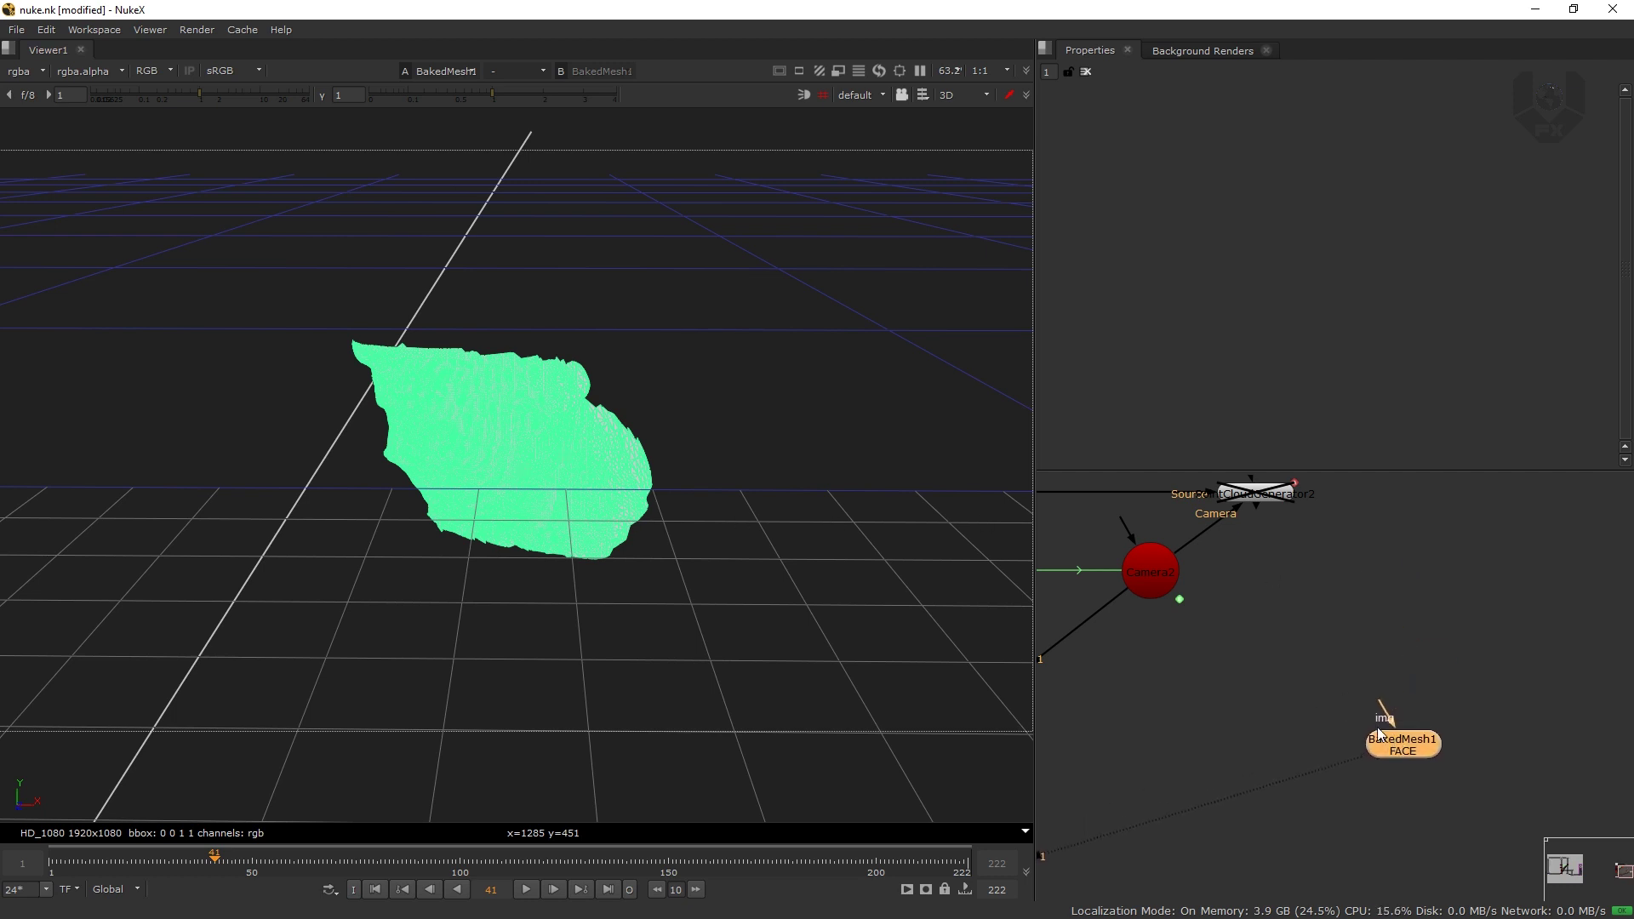
middle_drag(1377, 730, 1467, 690)
click(1331, 642)
- Copy the "no 1" backdrop with its face-scar image node chain and paste it beside the BakedMesh1 node
scroll(1323, 667, down, 3)
middle_drag(1324, 667, 1274, 620)
middle_drag(1191, 586, 1299, 614)
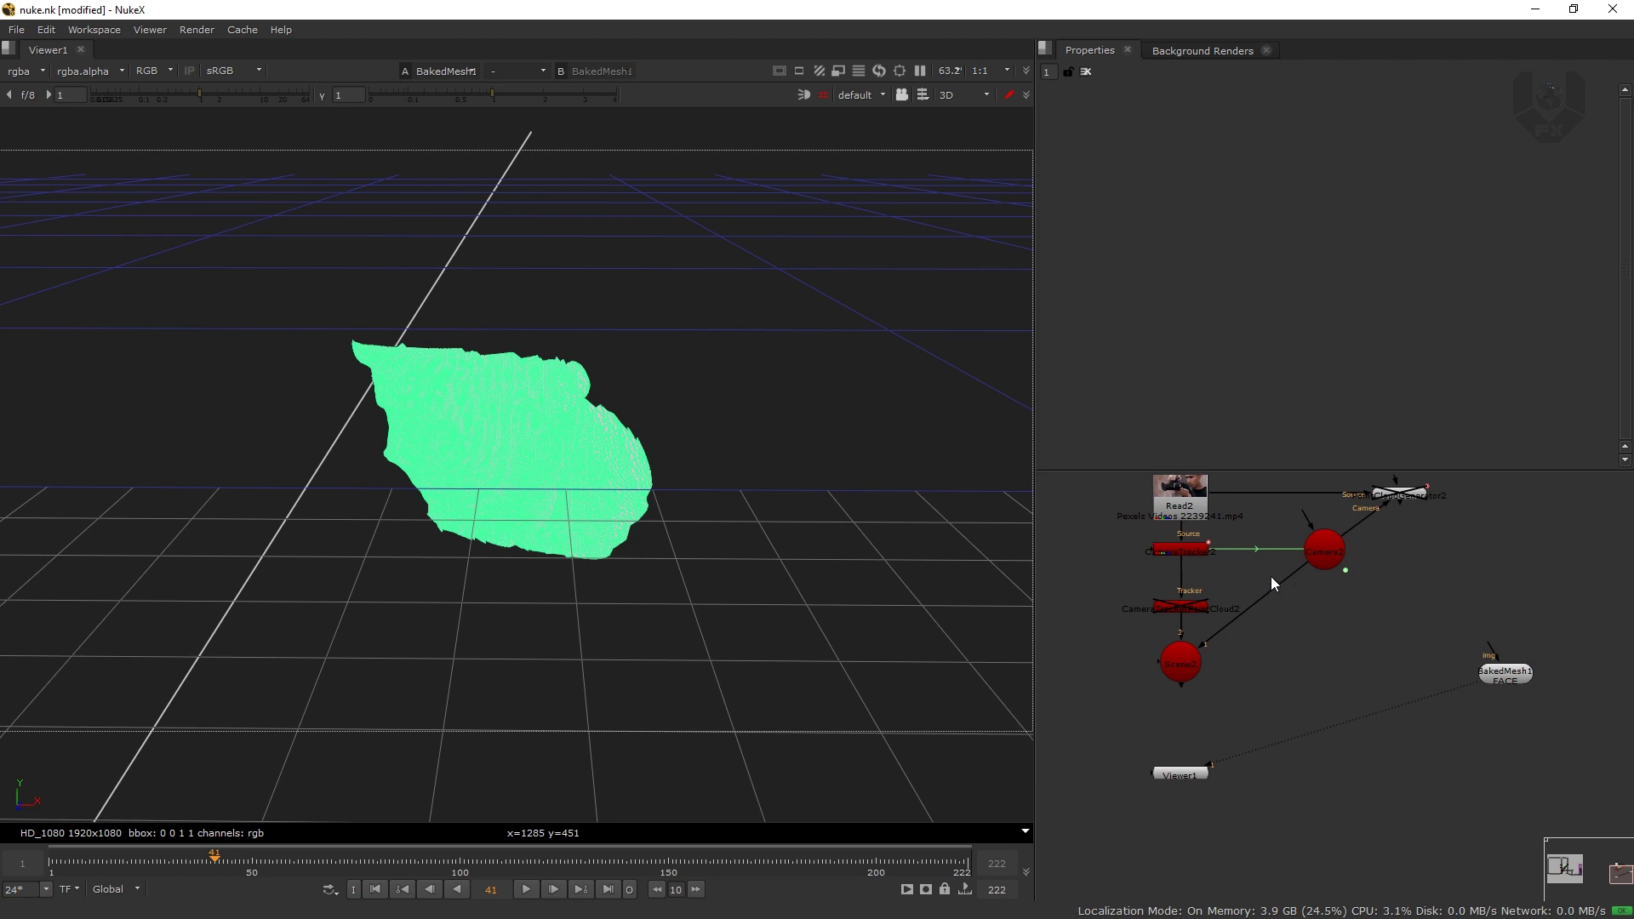
middle_drag(1186, 594, 1334, 621)
scroll(1197, 628, down, 5)
middle_drag(1048, 624, 1359, 642)
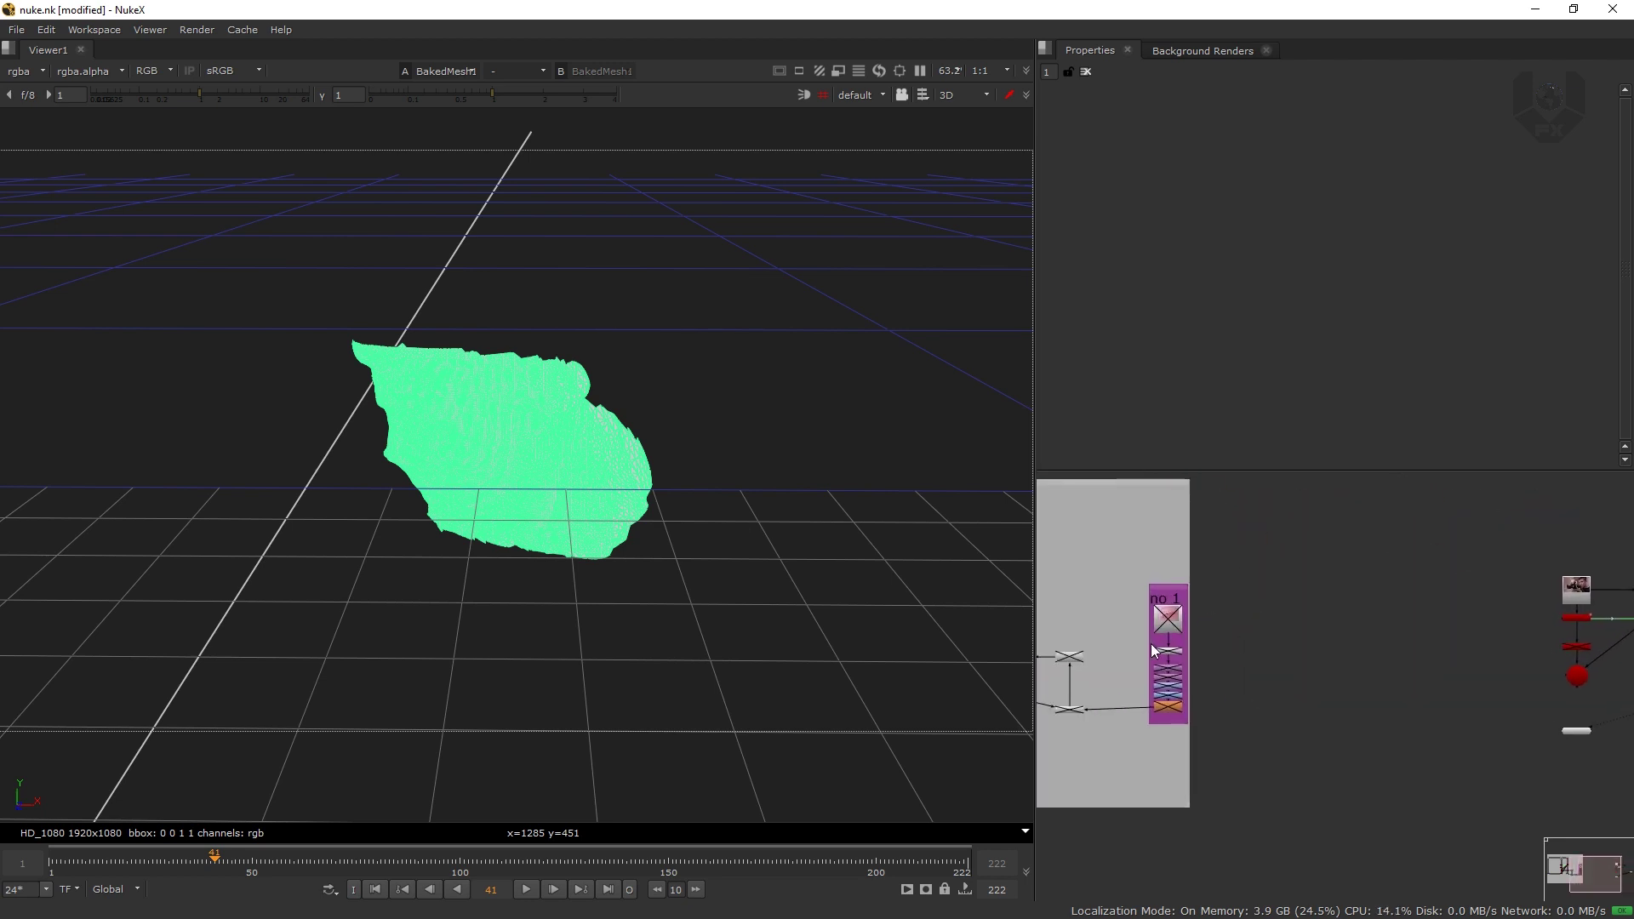
scroll(1153, 643, up, 5)
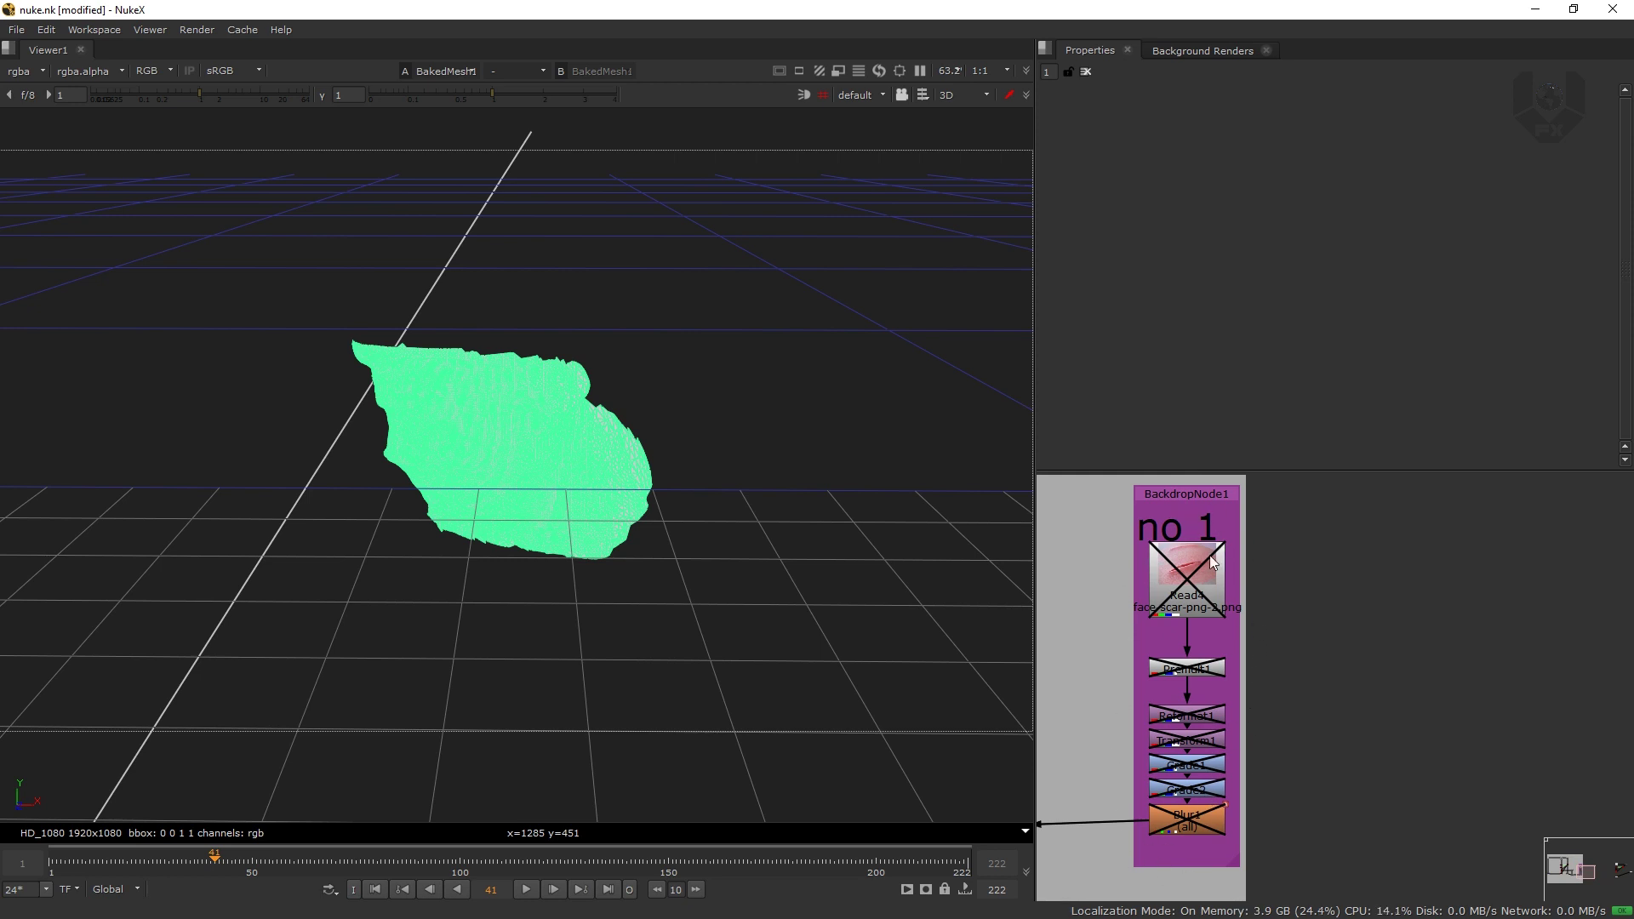
click(1208, 499)
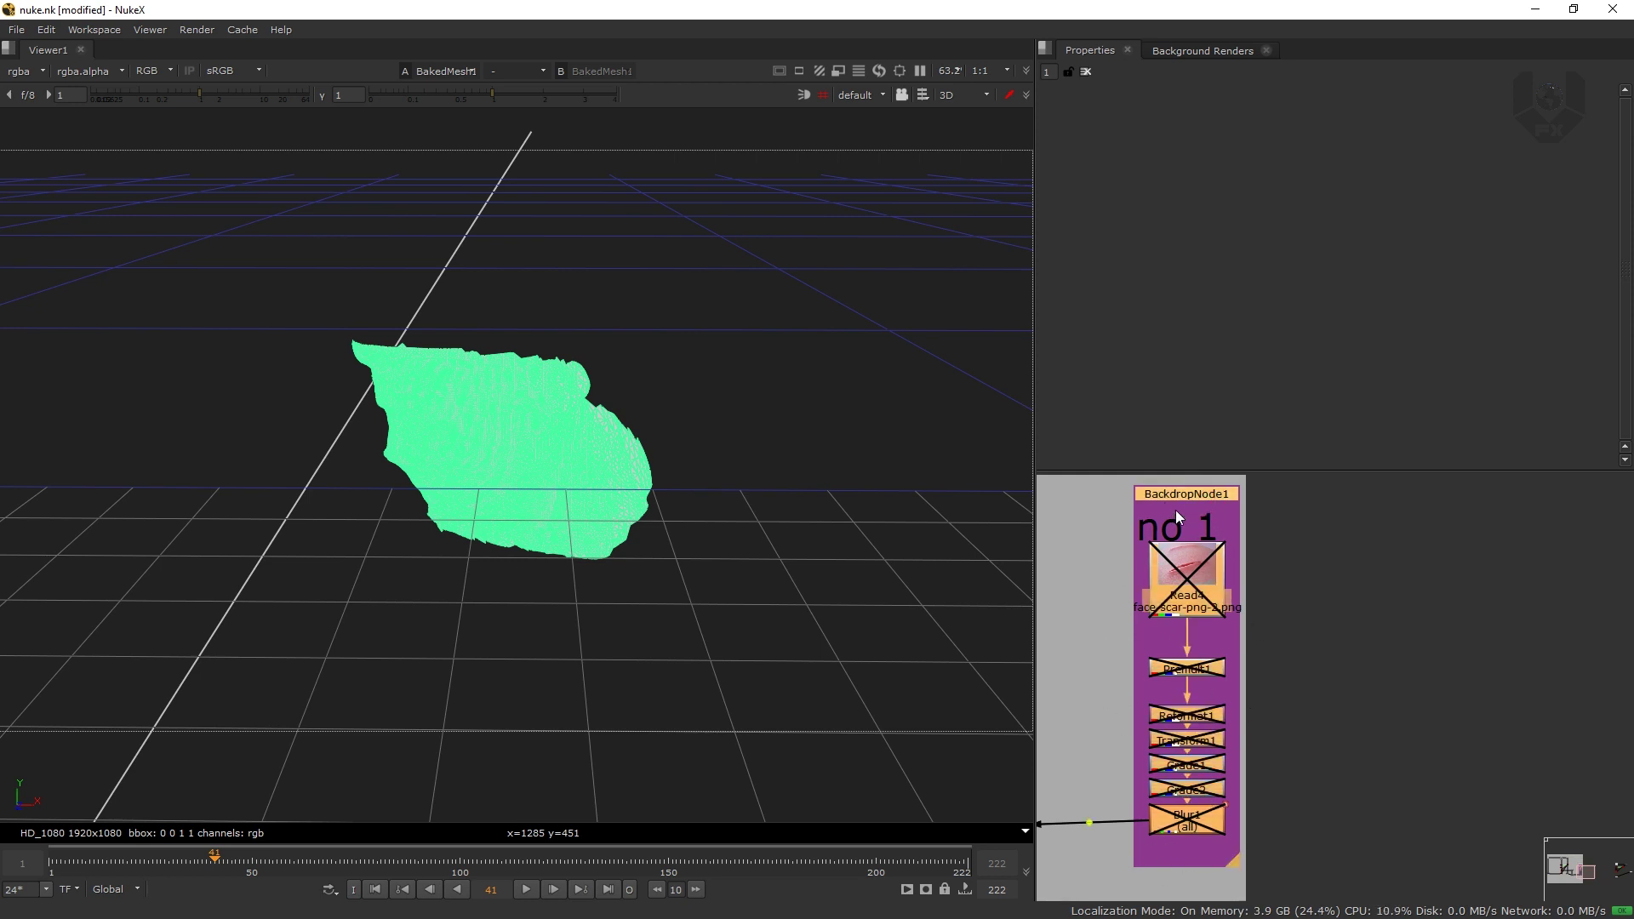
middle_drag(1283, 587, 1225, 593)
scroll(1224, 593, down, 5)
middle_drag(1612, 593, 1319, 553)
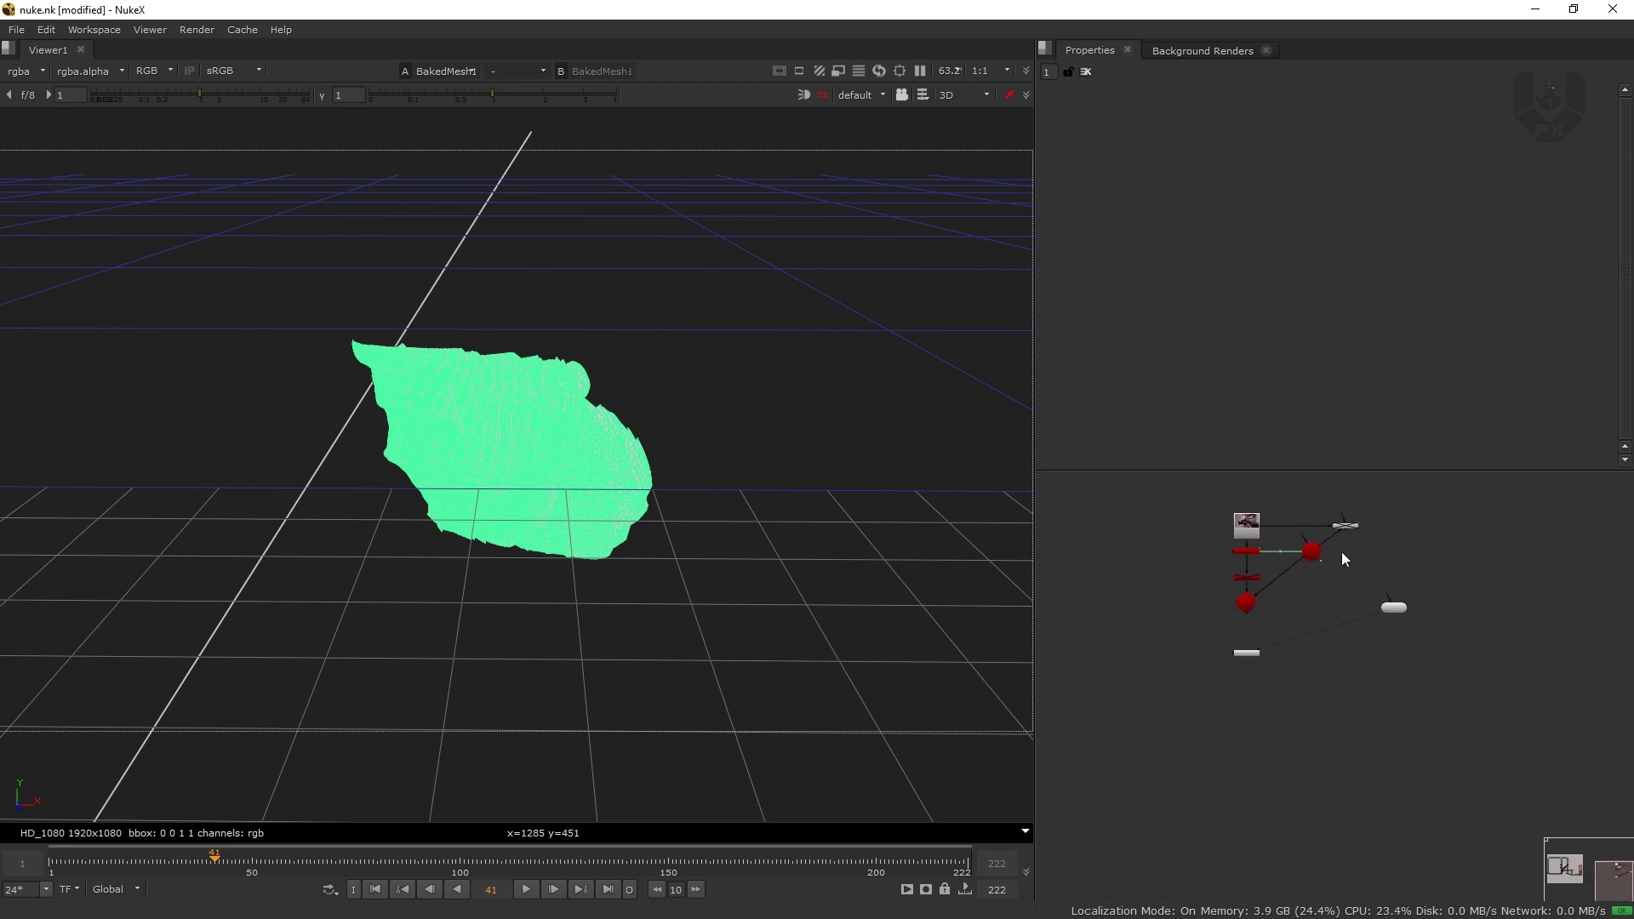
middle_drag(1489, 528, 1314, 558)
scroll(1315, 558, up, 3)
click(1325, 540)
scroll(1317, 544, up, 8)
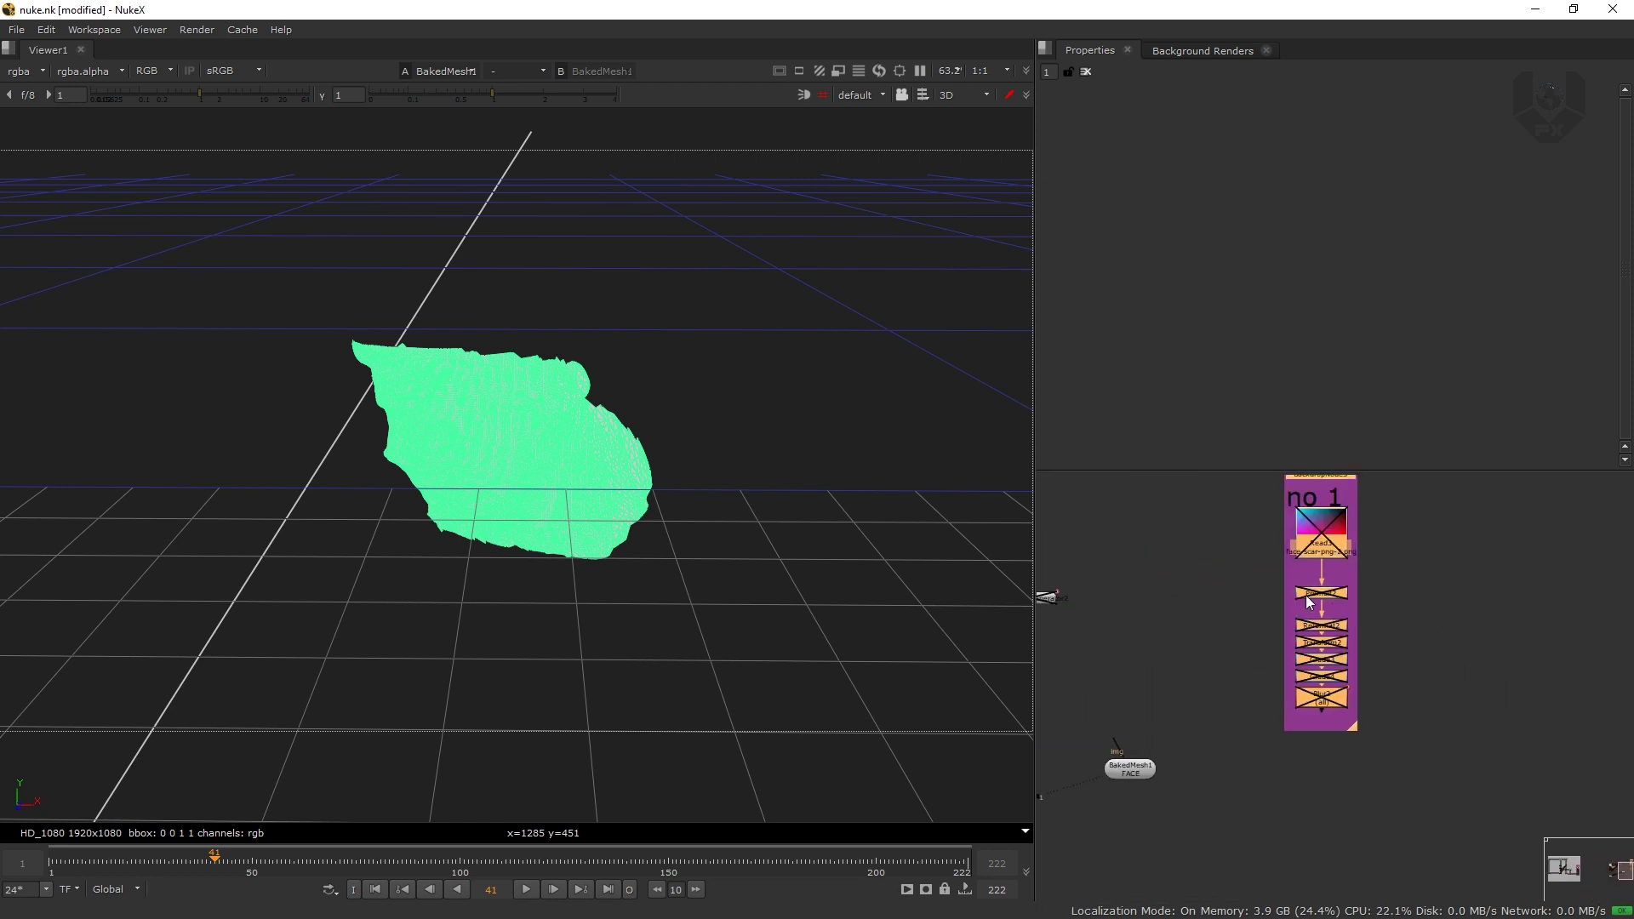
click(1371, 658)
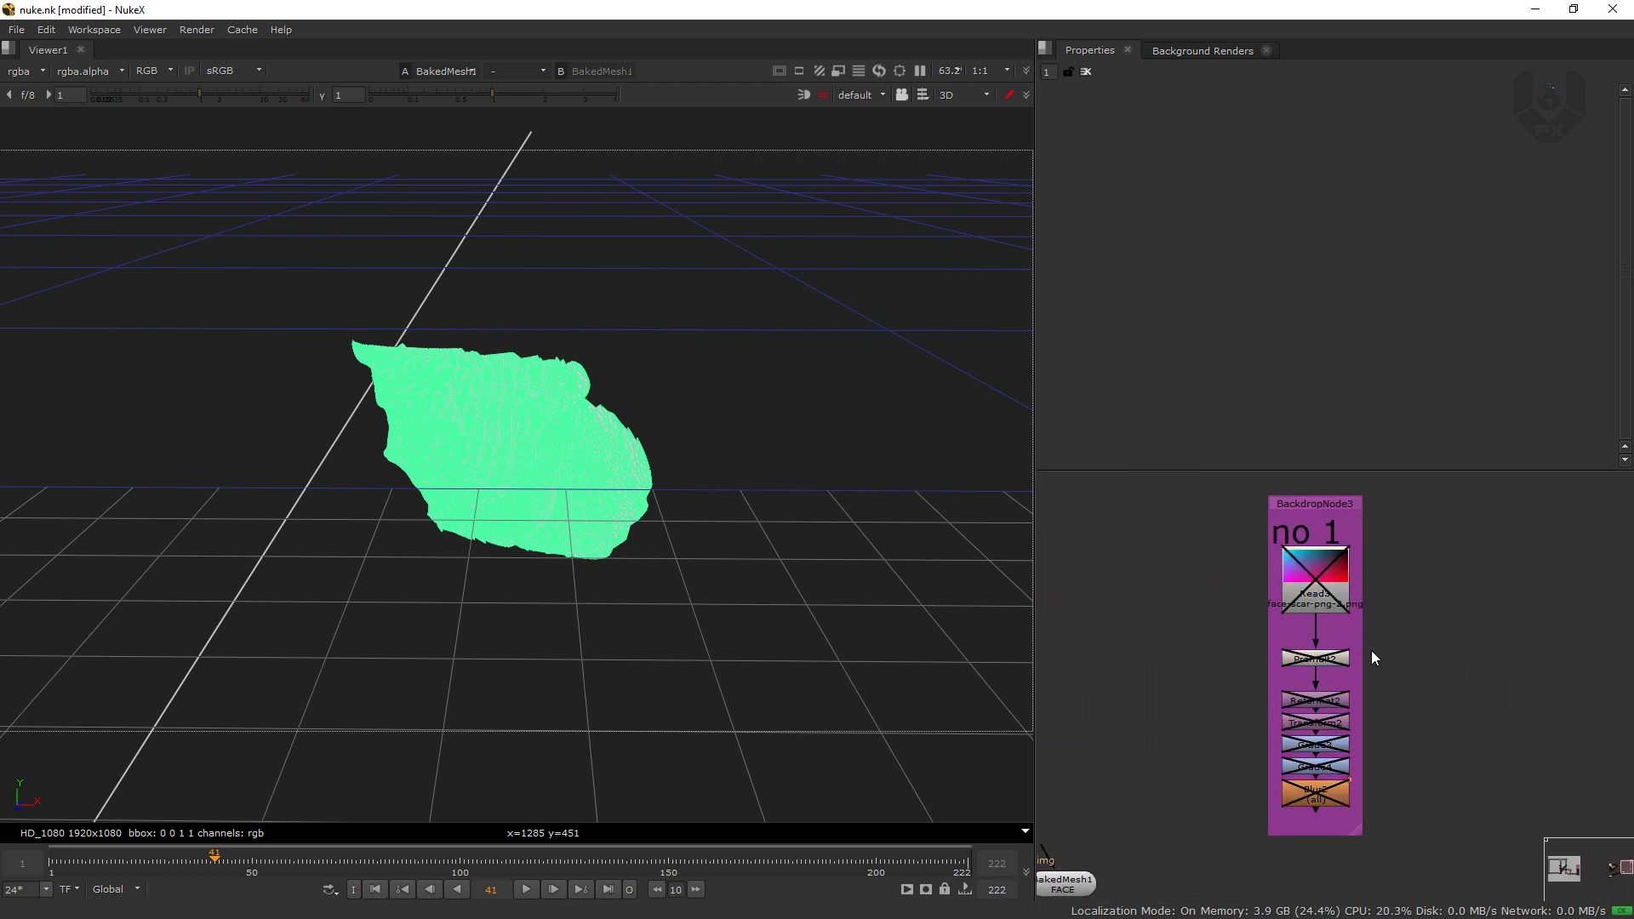
- Delete the four disabled nodes below Reformat2 in the "no 1" backdrop
click(1327, 696)
click(1327, 725)
shift+click(1319, 788)
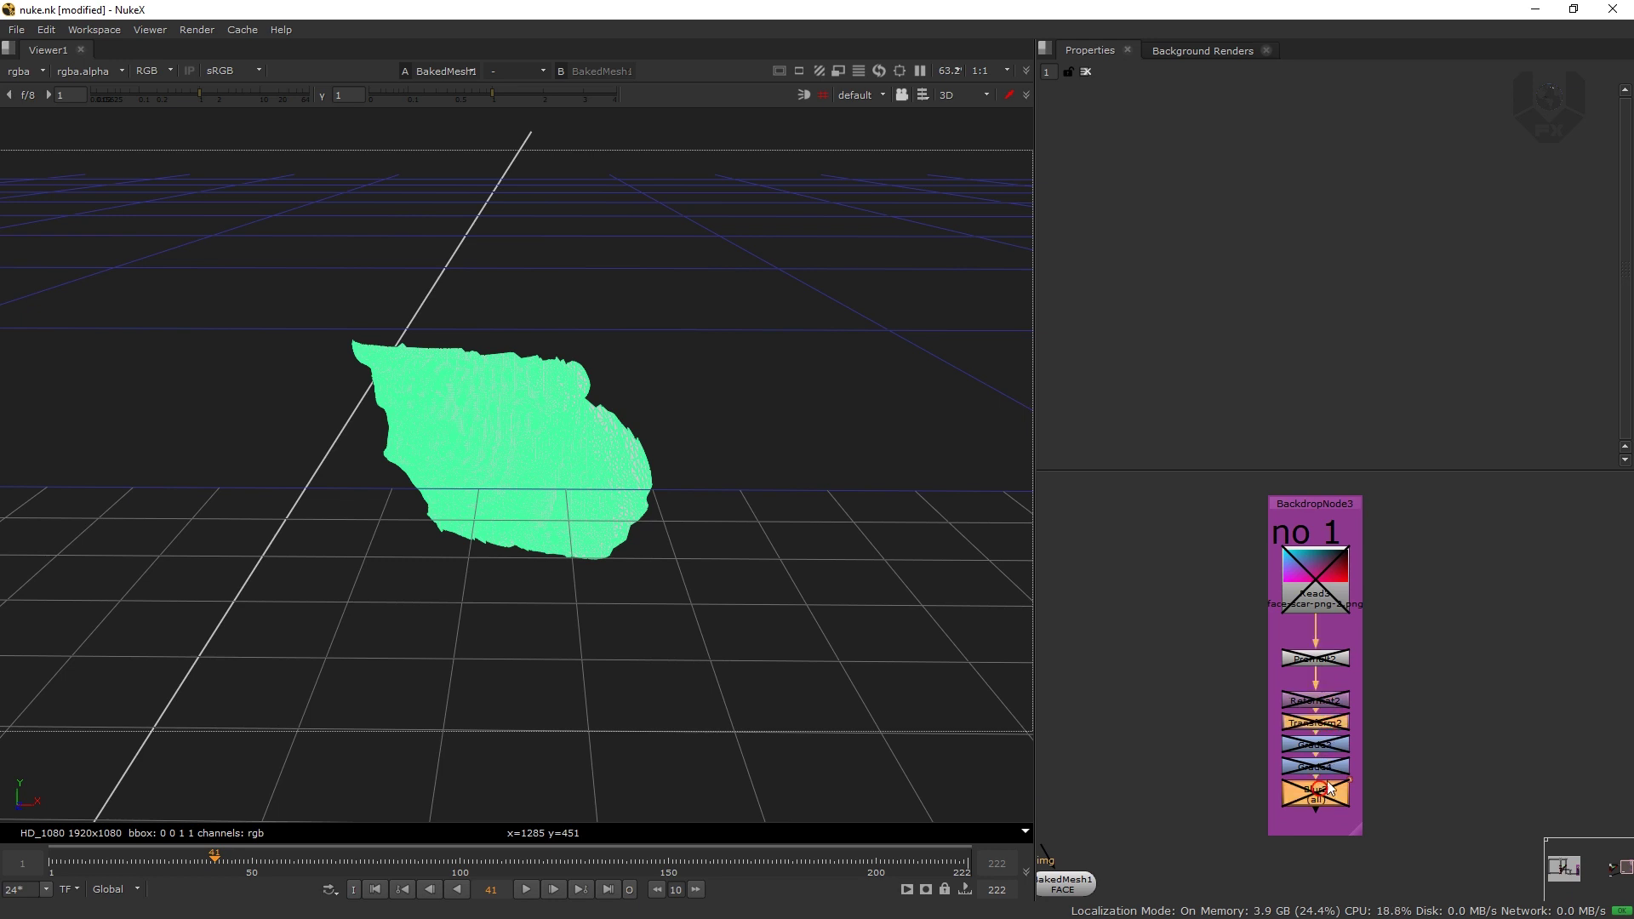
shift+click(1328, 766)
shift+click(1328, 745)
key(Delete)
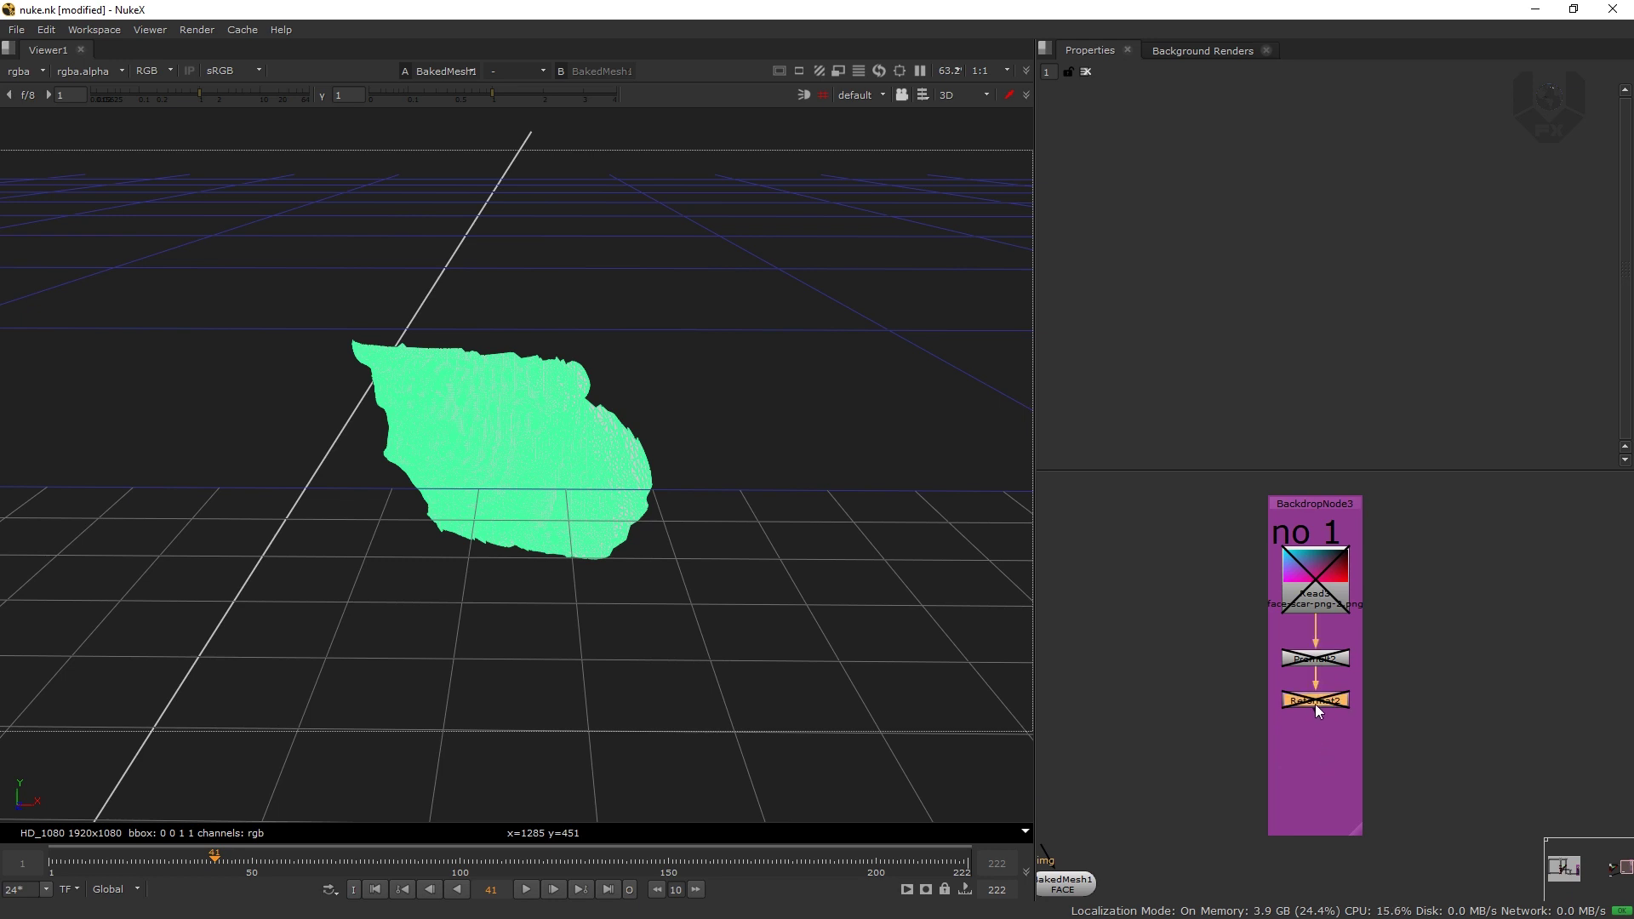
- Enable the Reformat2, Premult2 and Read3 scar image nodes and view Reformat2's output
key(d)
click(1315, 660)
key(d)
click(1318, 597)
key(d)
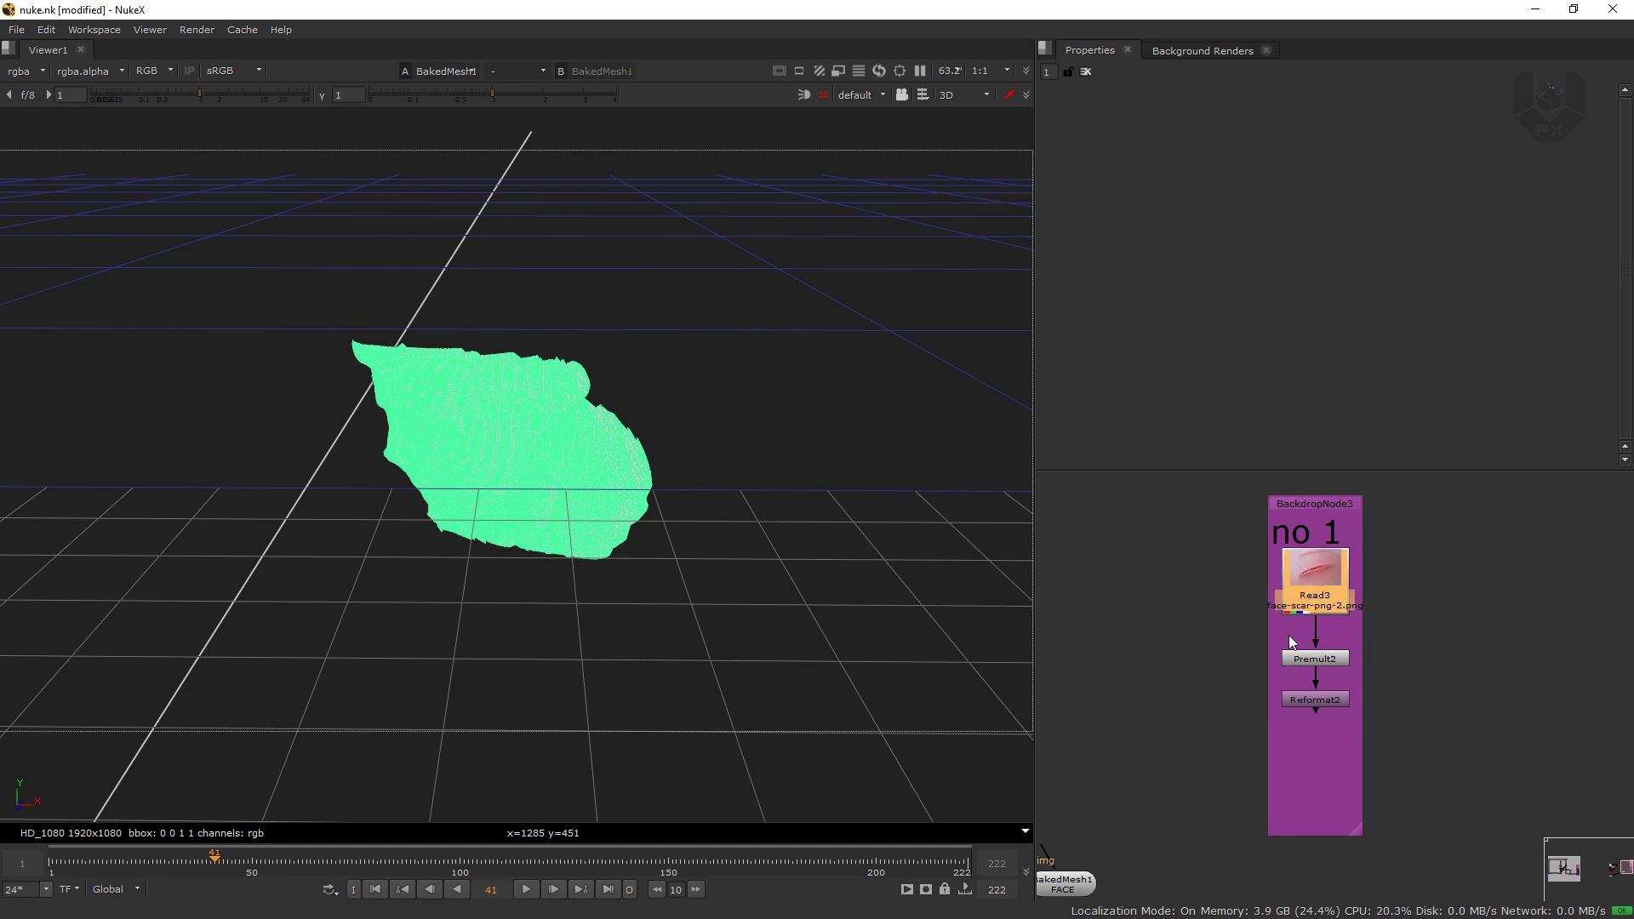
click(1318, 701)
key(1)
scroll(640, 533, down, 2)
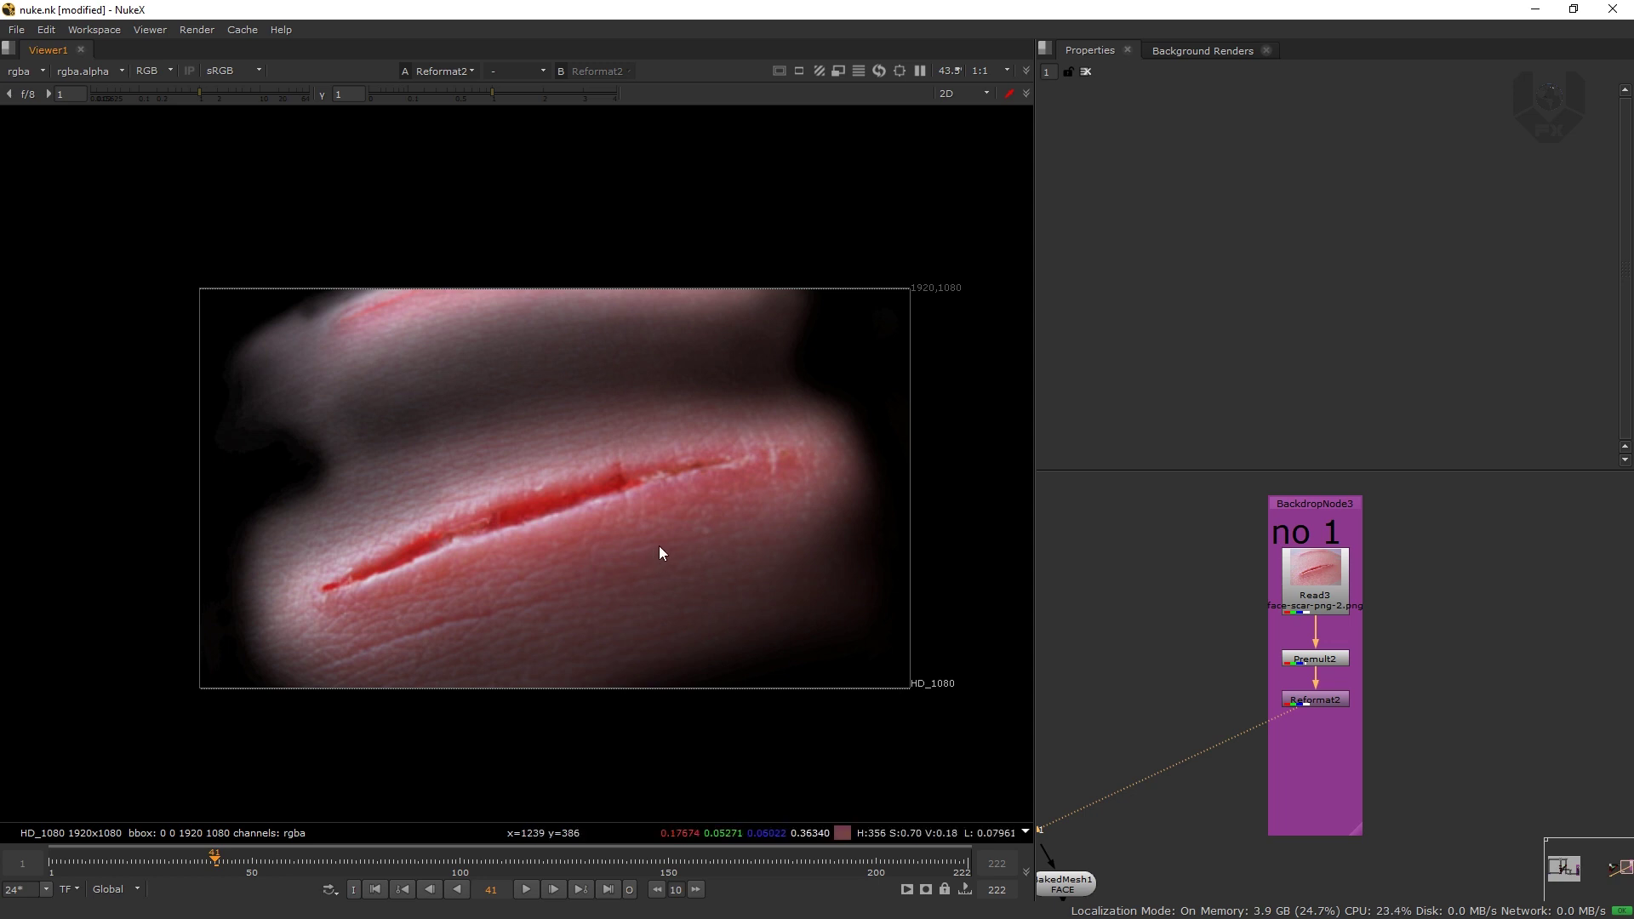
- Move the "no 1" backdrop with its scar nodes lower, level with the BakedMesh1 node
middle_drag(1059, 627, 1248, 603)
middle_drag(1123, 636, 1341, 553)
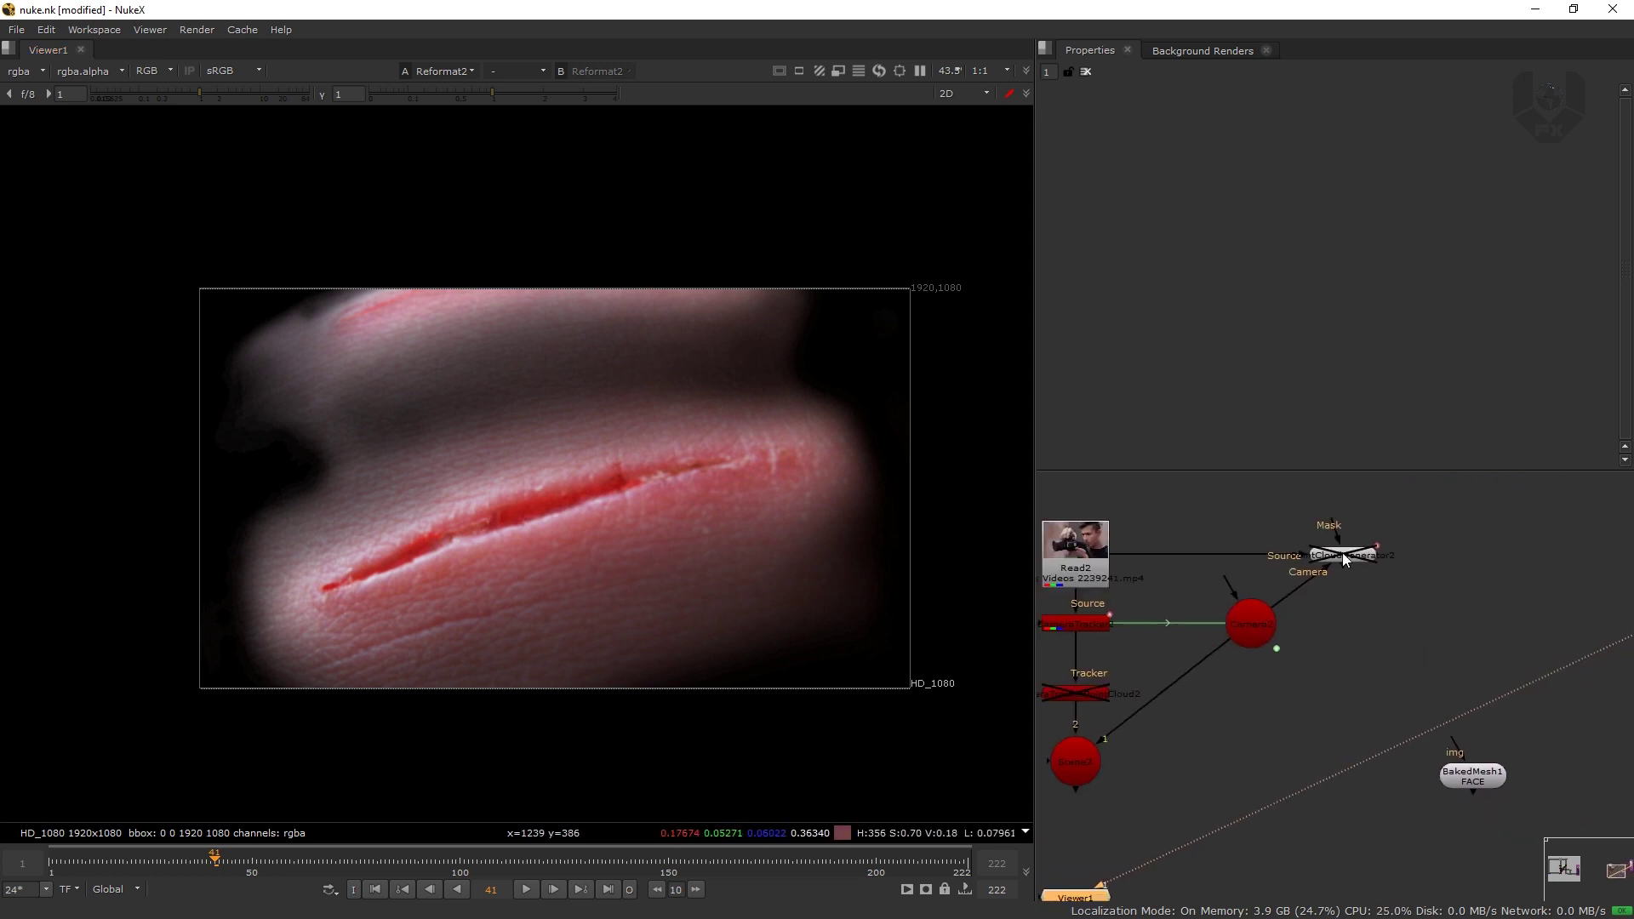
scroll(1242, 609, down, 2)
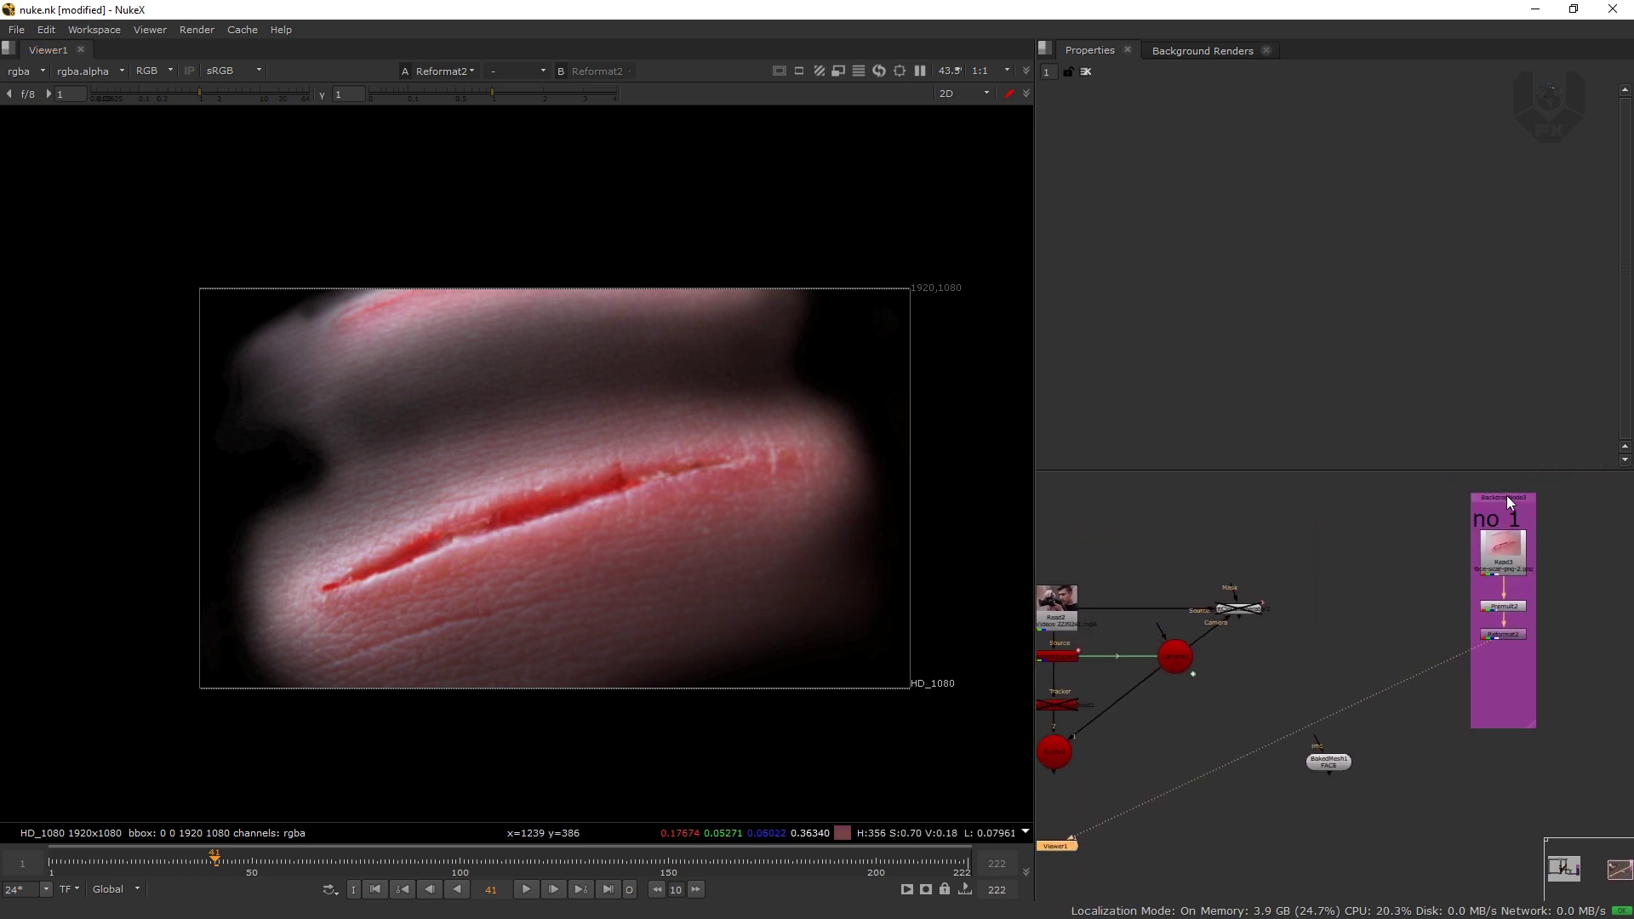
drag(1506, 496, 1515, 616)
key(f)
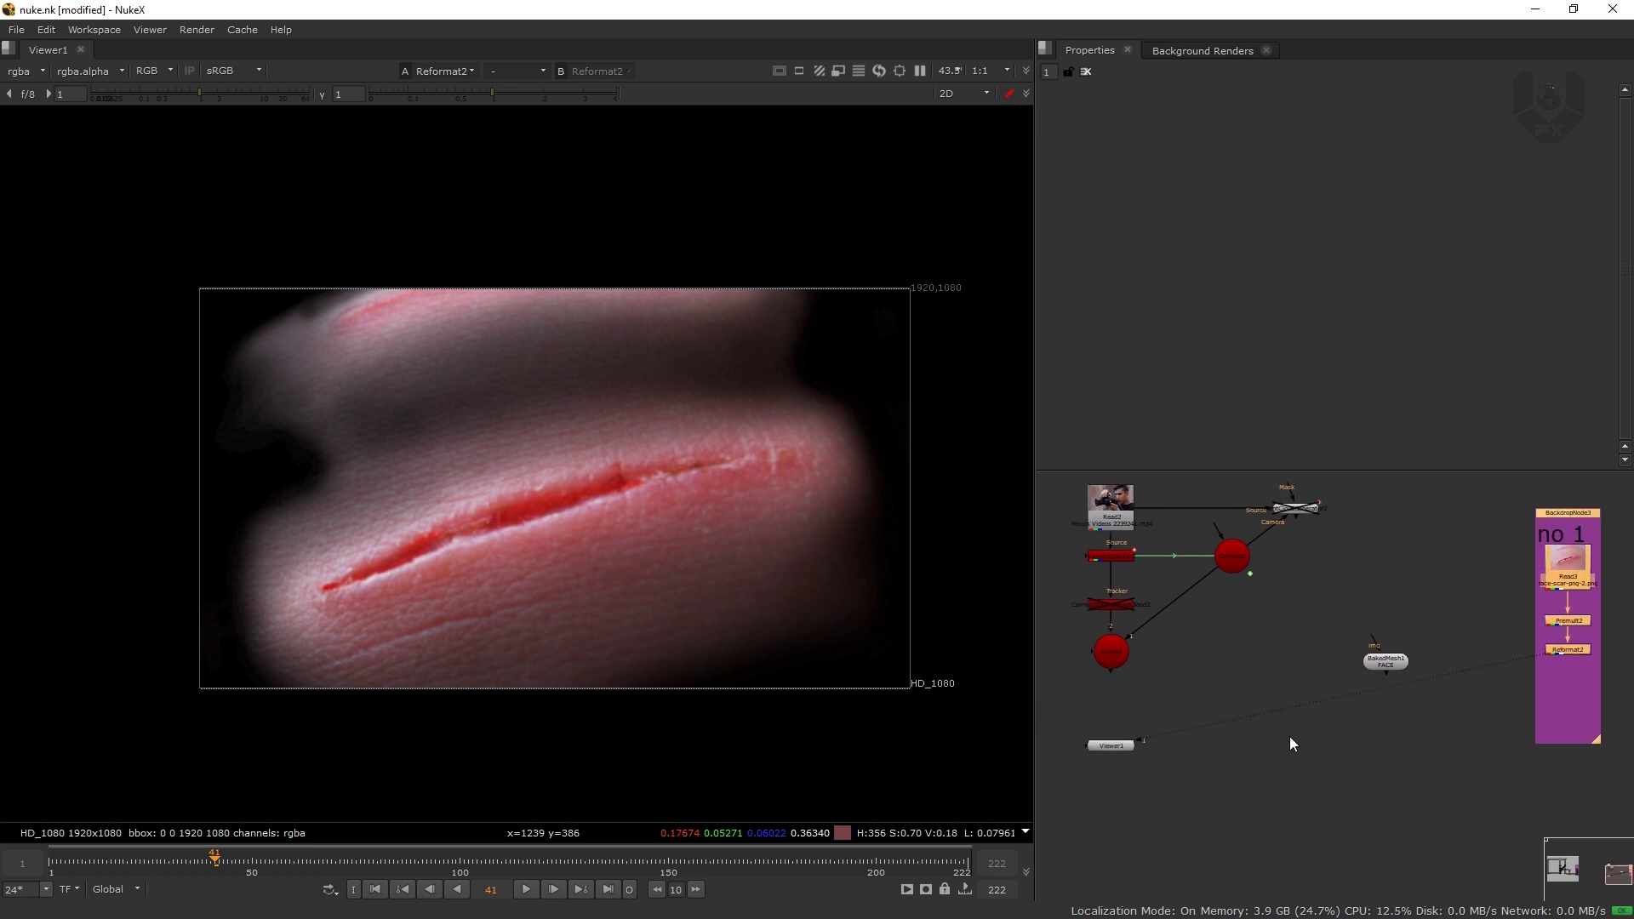
- Add a Project3D node, detach it from the scar image chain and place it just below BakedMesh1
key(Tab)
text(PROJ)
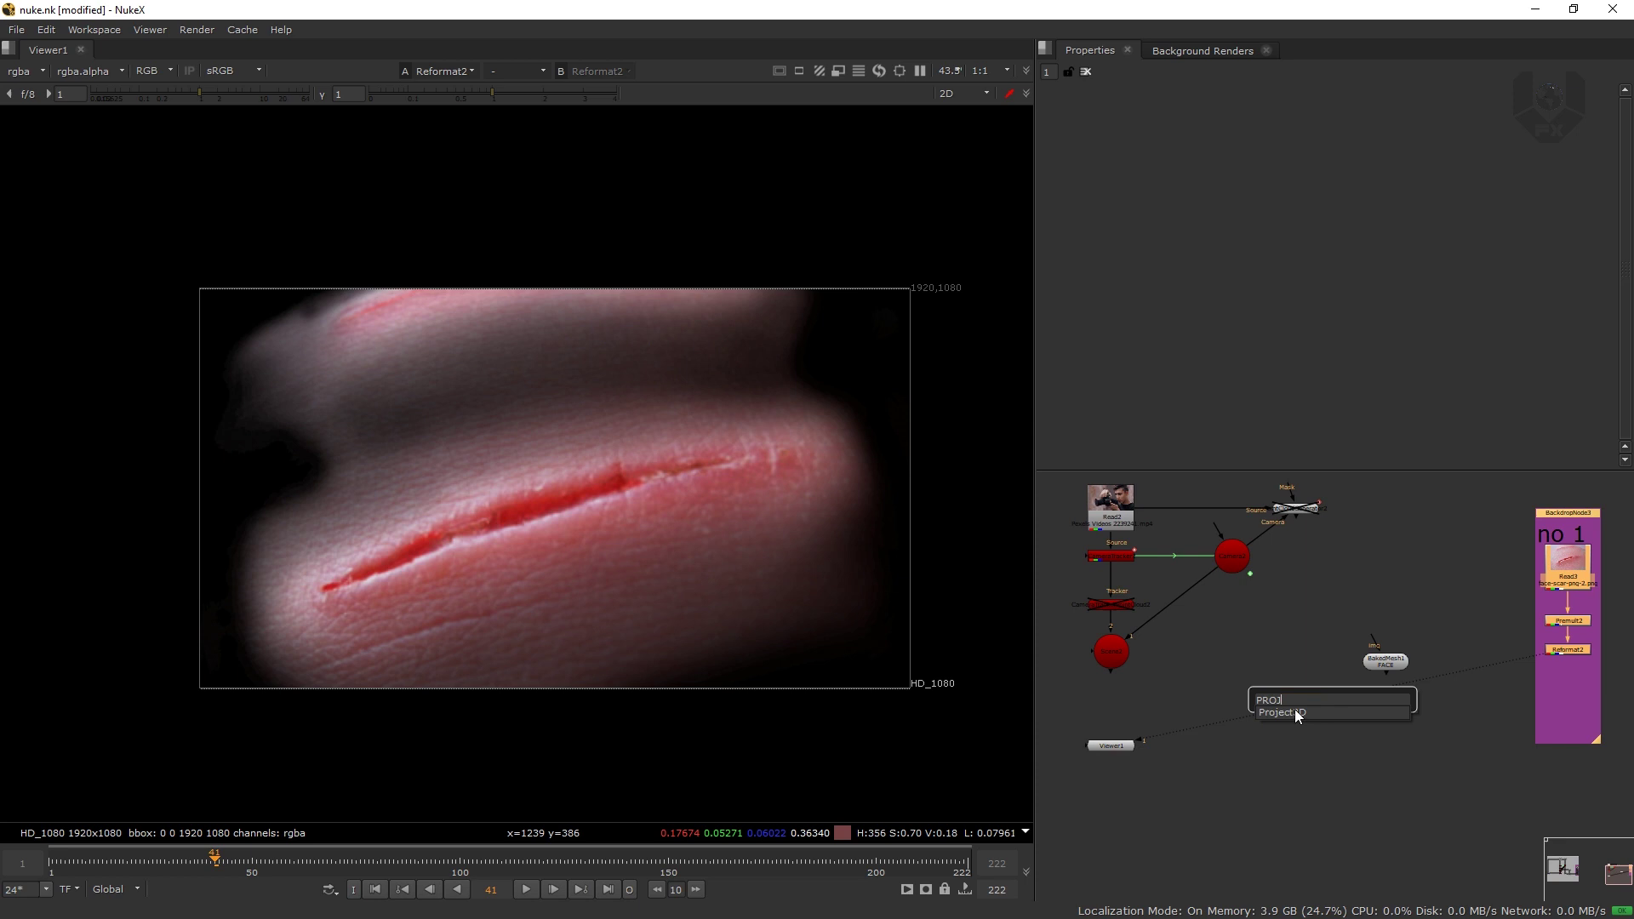
click(1294, 711)
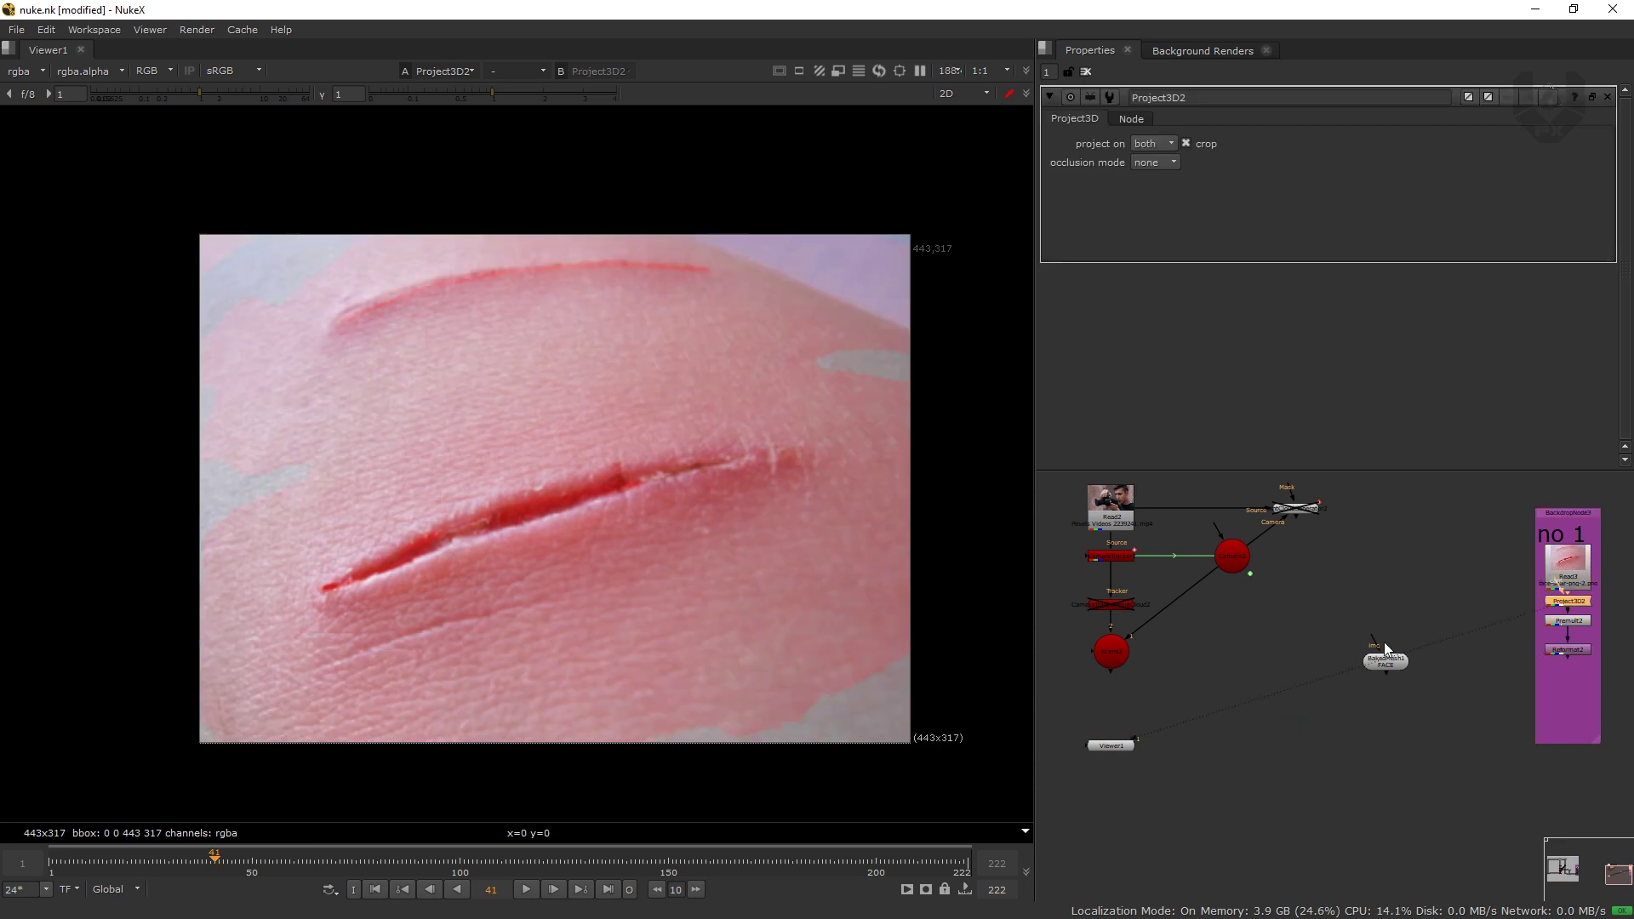
scroll(1566, 626, up, 3)
drag(1574, 566, 1360, 580)
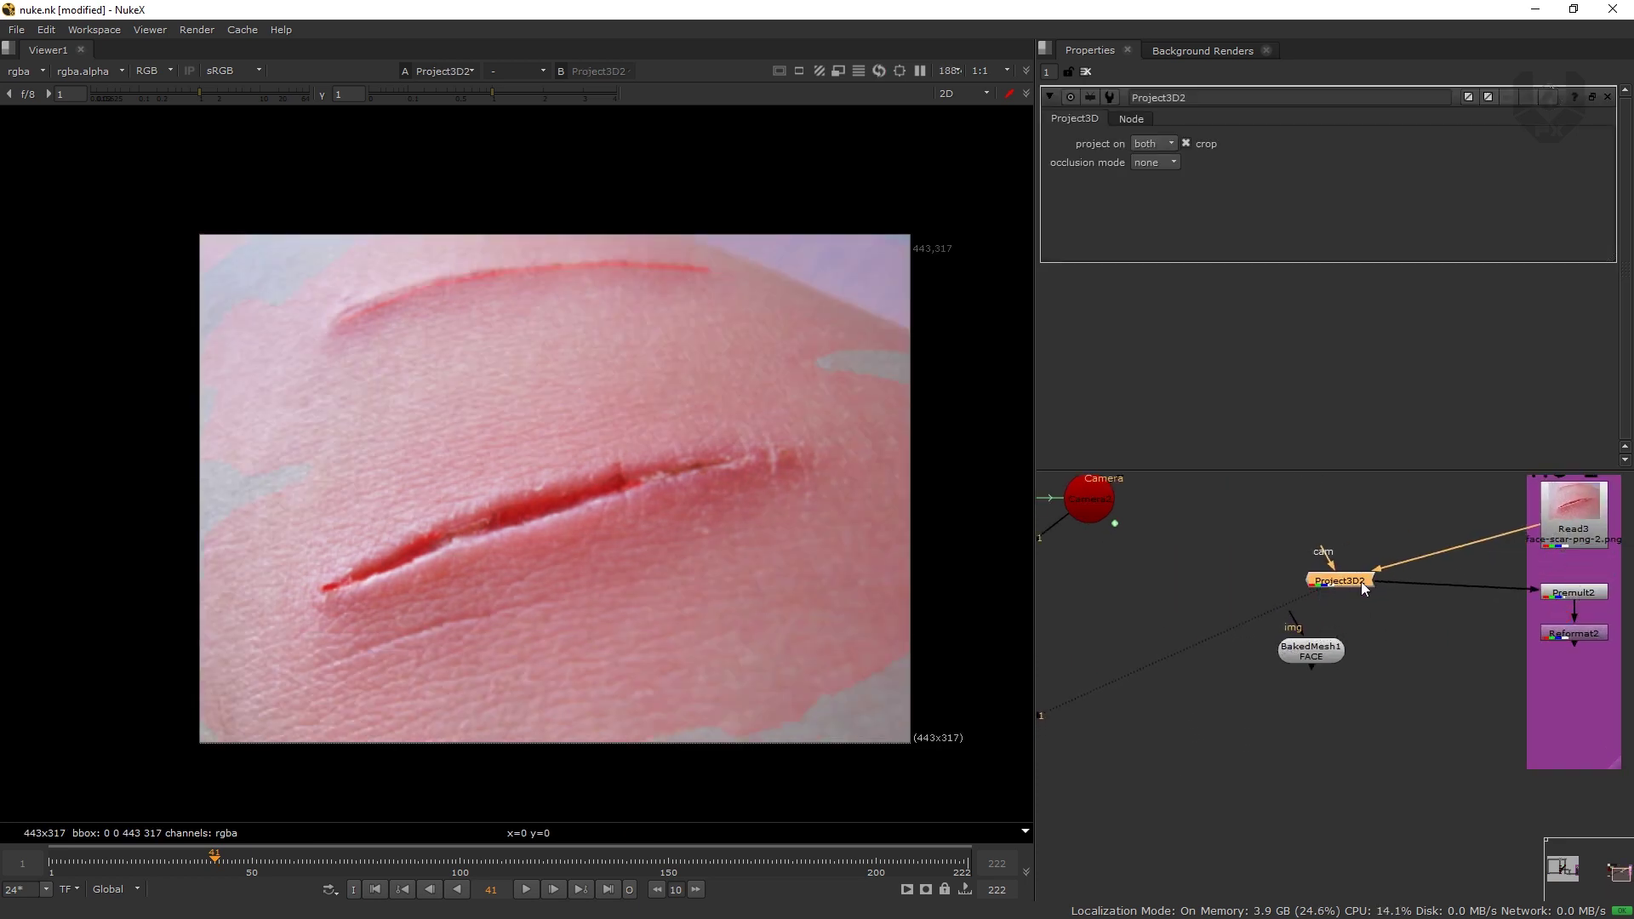
drag(1540, 539, 1368, 583)
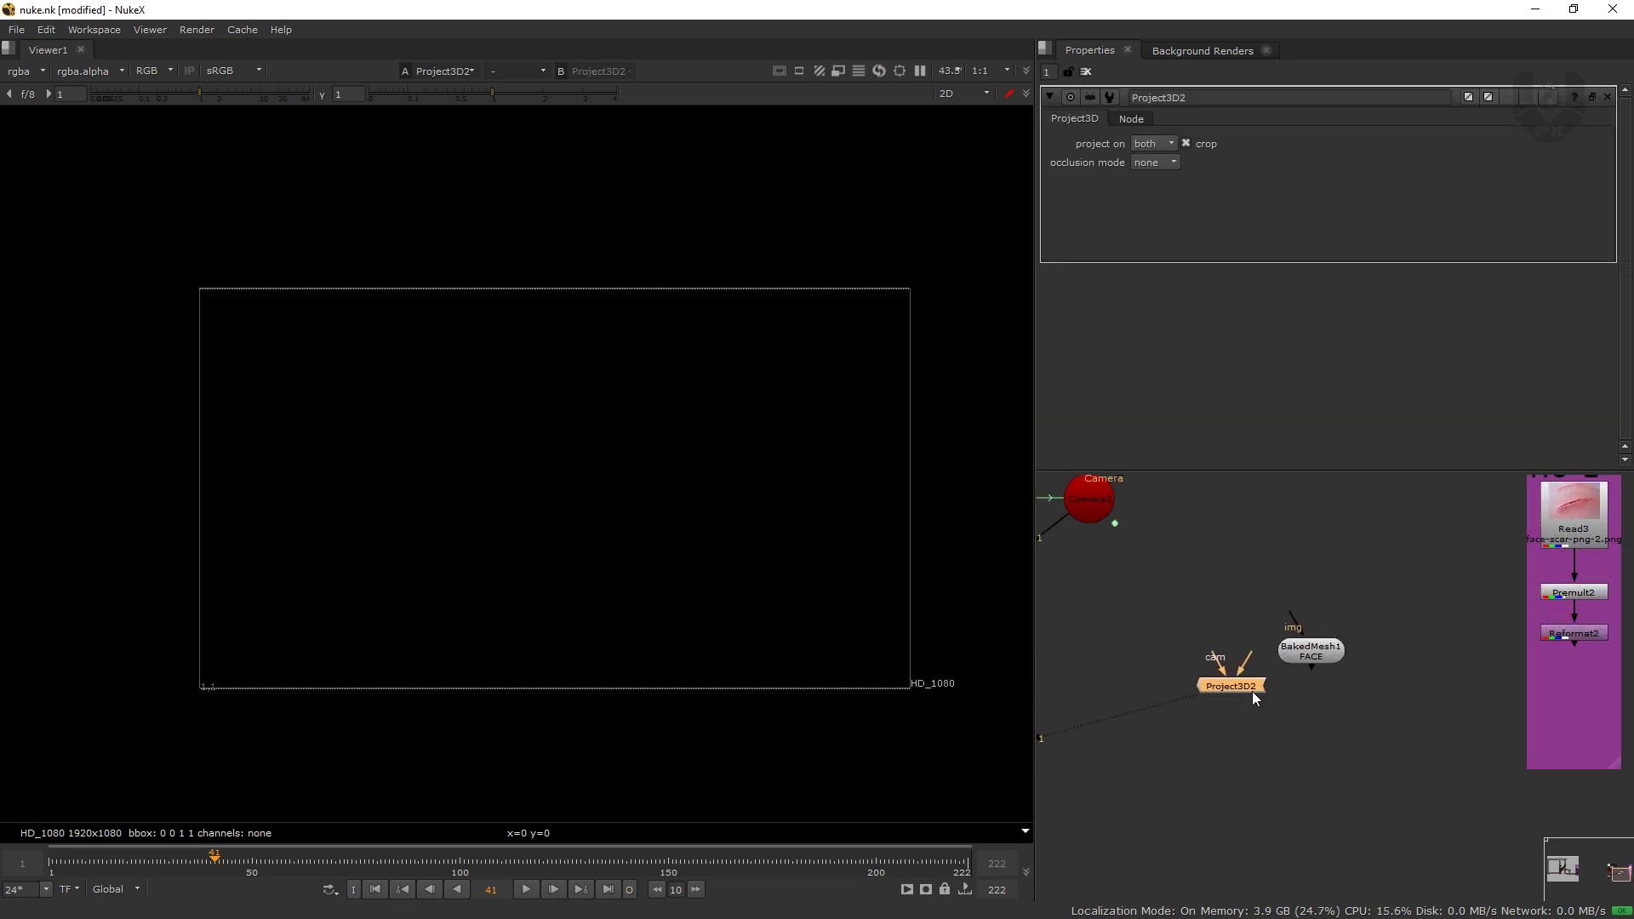
drag(1253, 692, 1266, 695)
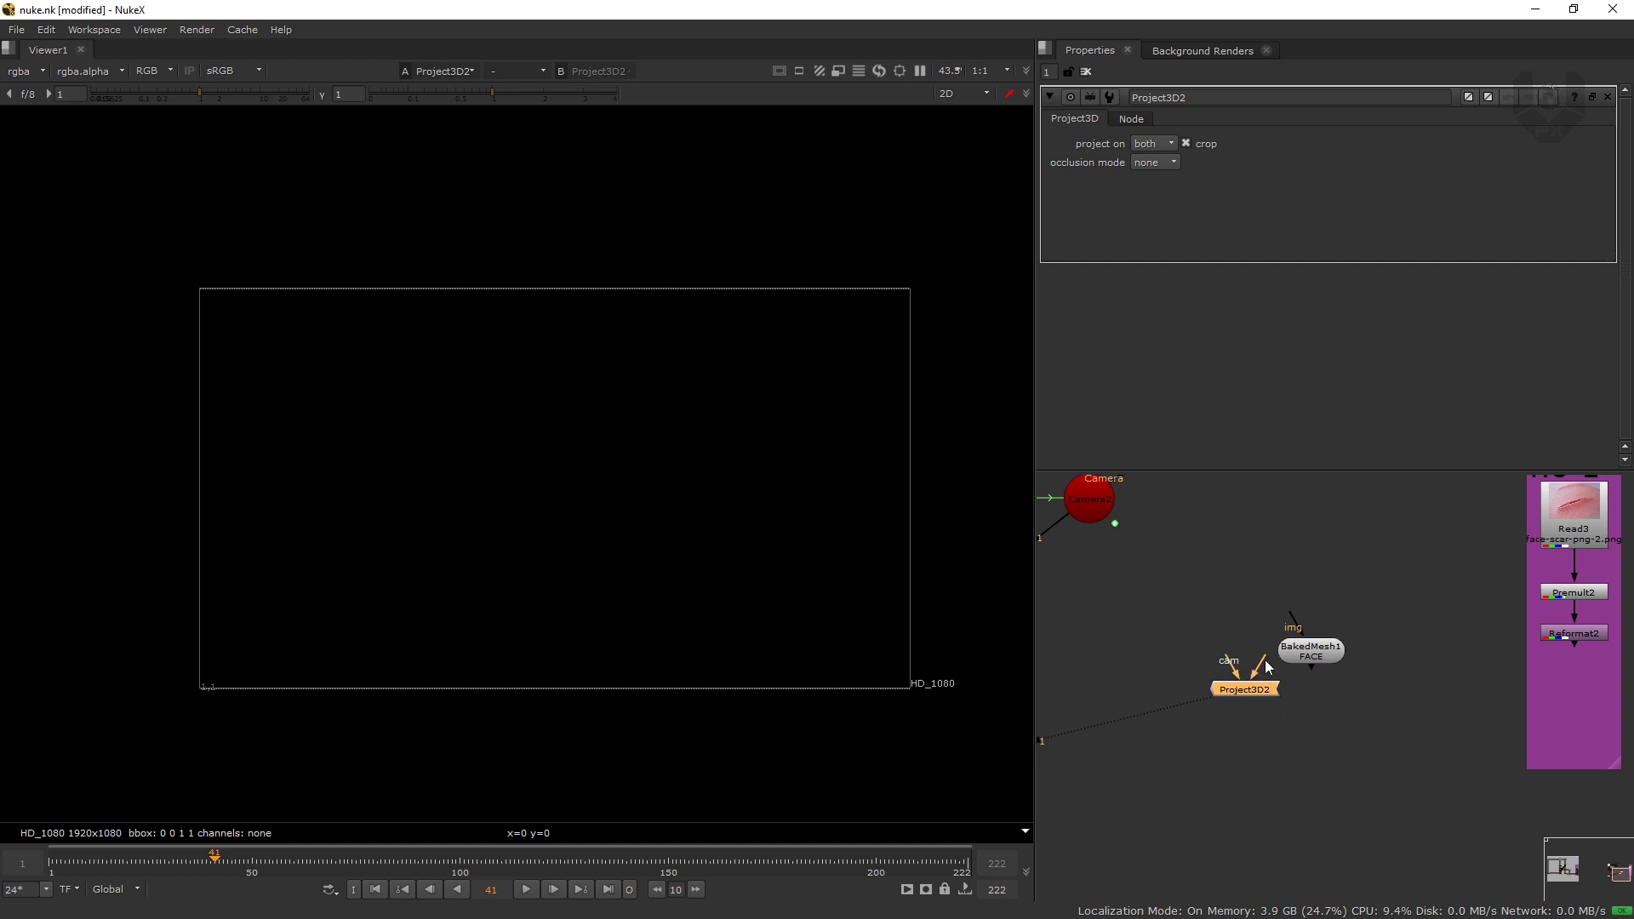
click(1198, 655)
middle_drag(1198, 655, 1222, 655)
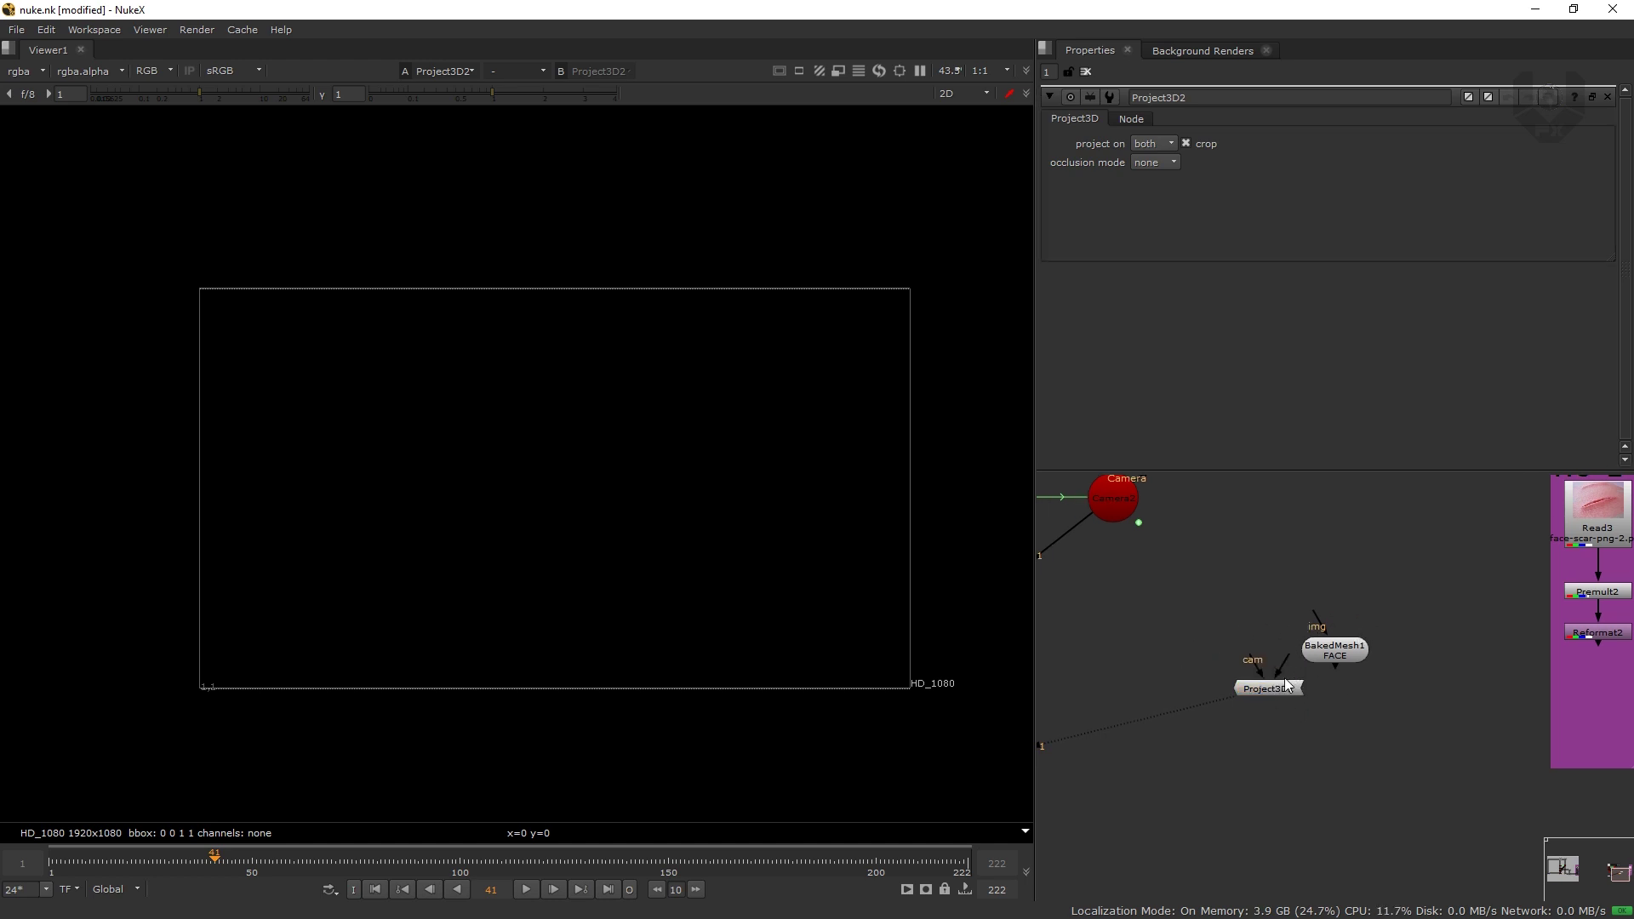
drag(1285, 681, 1290, 704)
- Add a FrameHold node and connect it directly beneath the tracked camera node
middle_drag(1199, 627, 1333, 608)
click(1276, 652)
key(Tab)
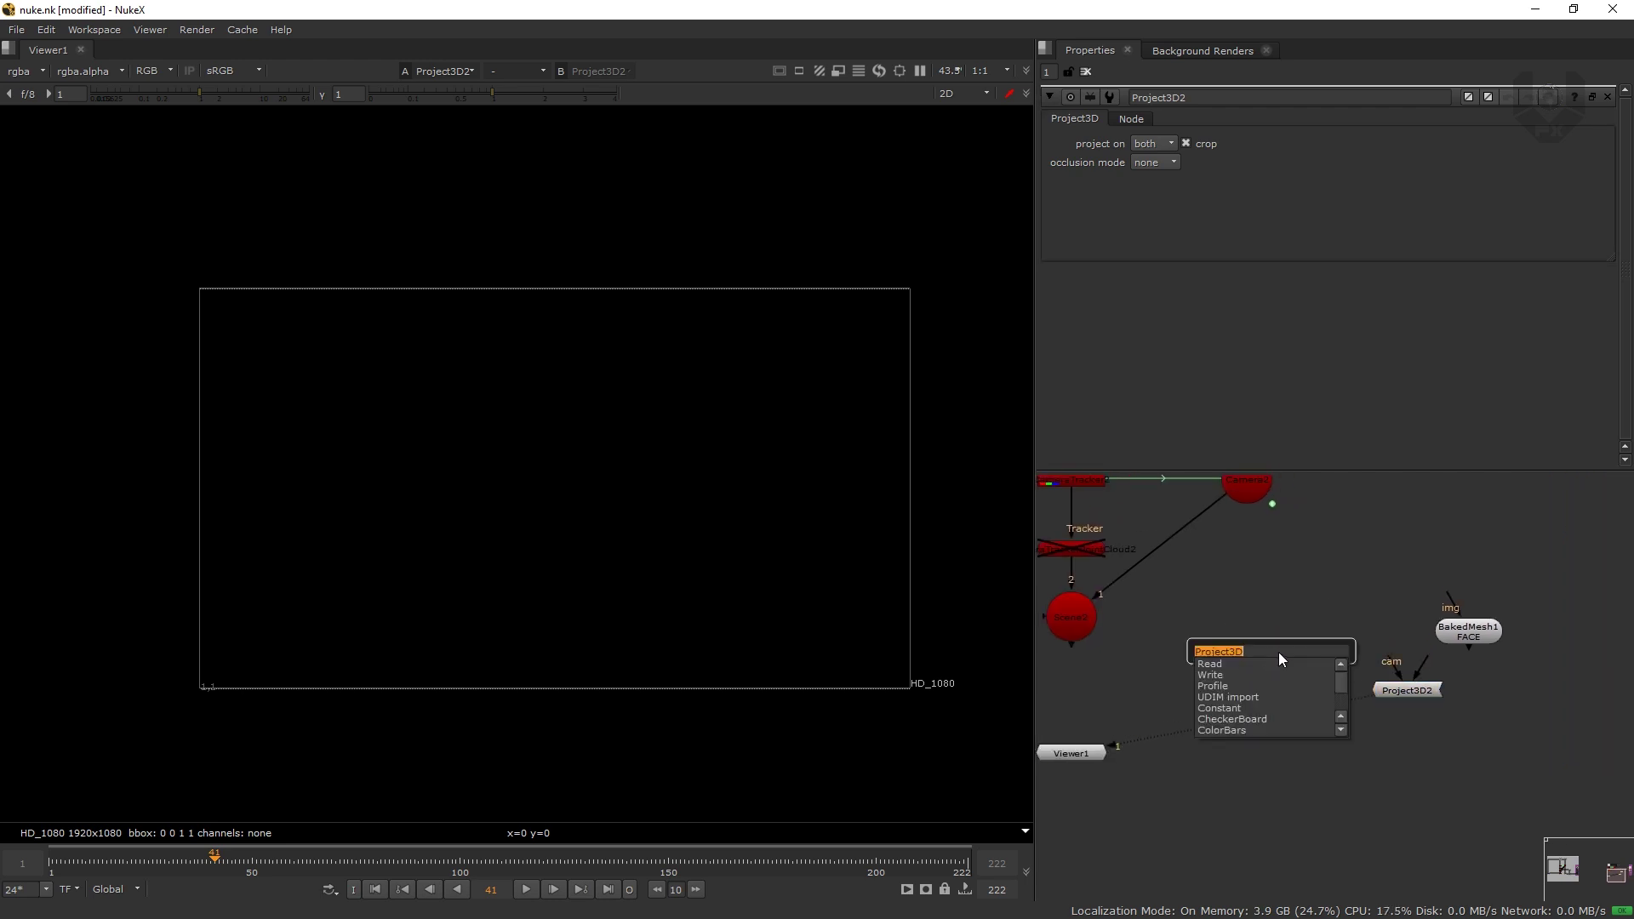
text(FRAM)
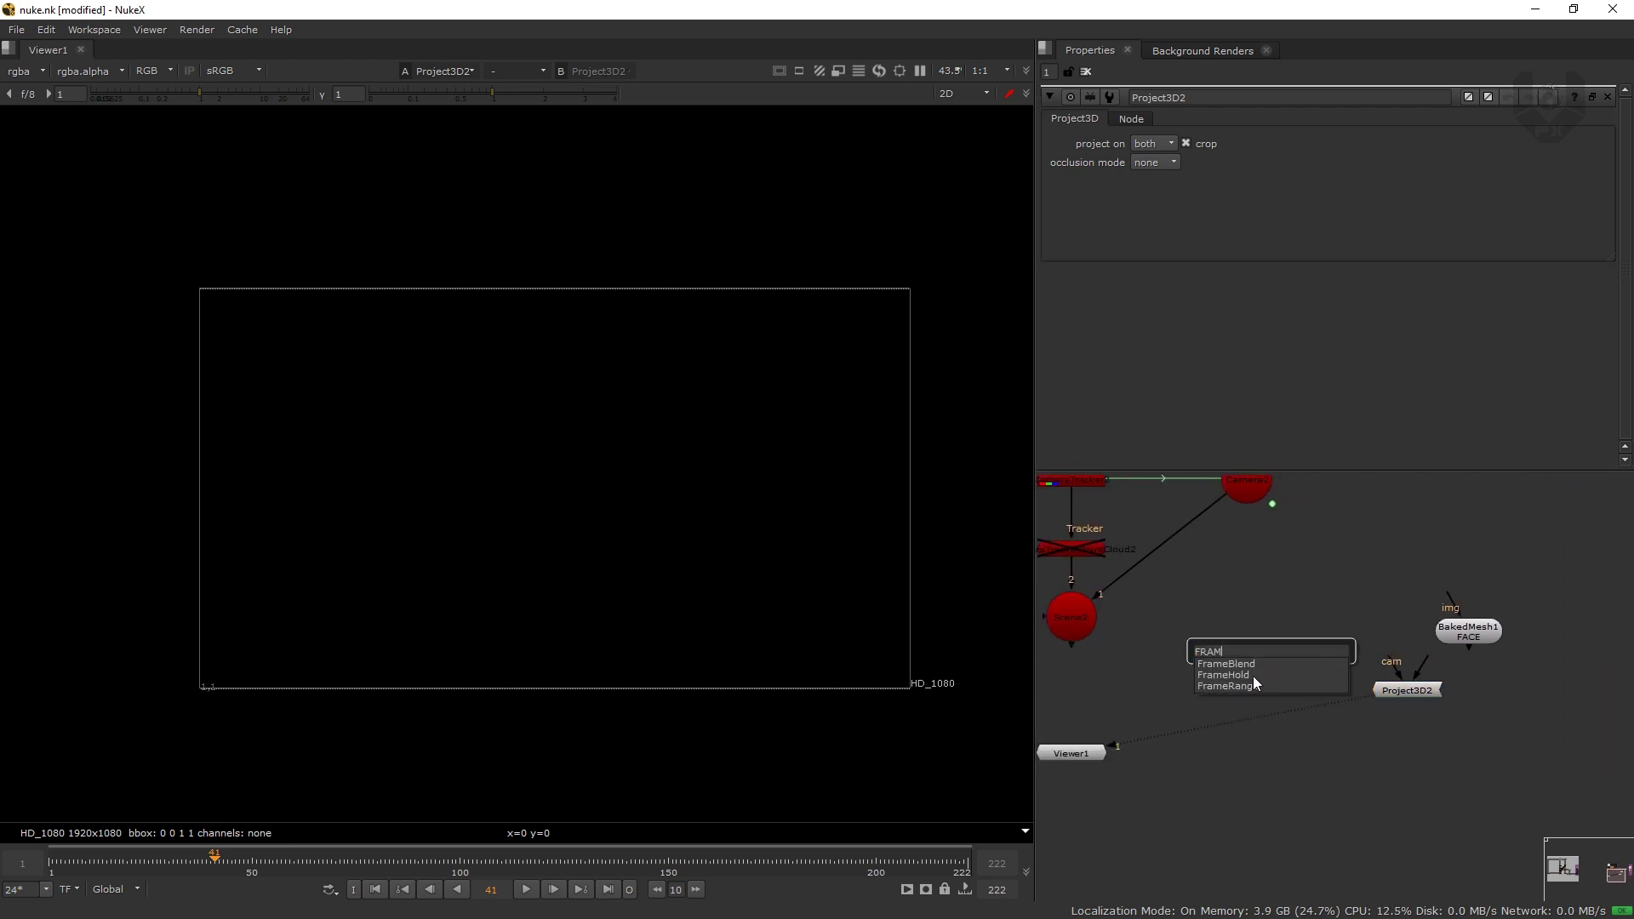
click(1259, 674)
drag(1402, 672, 1272, 652)
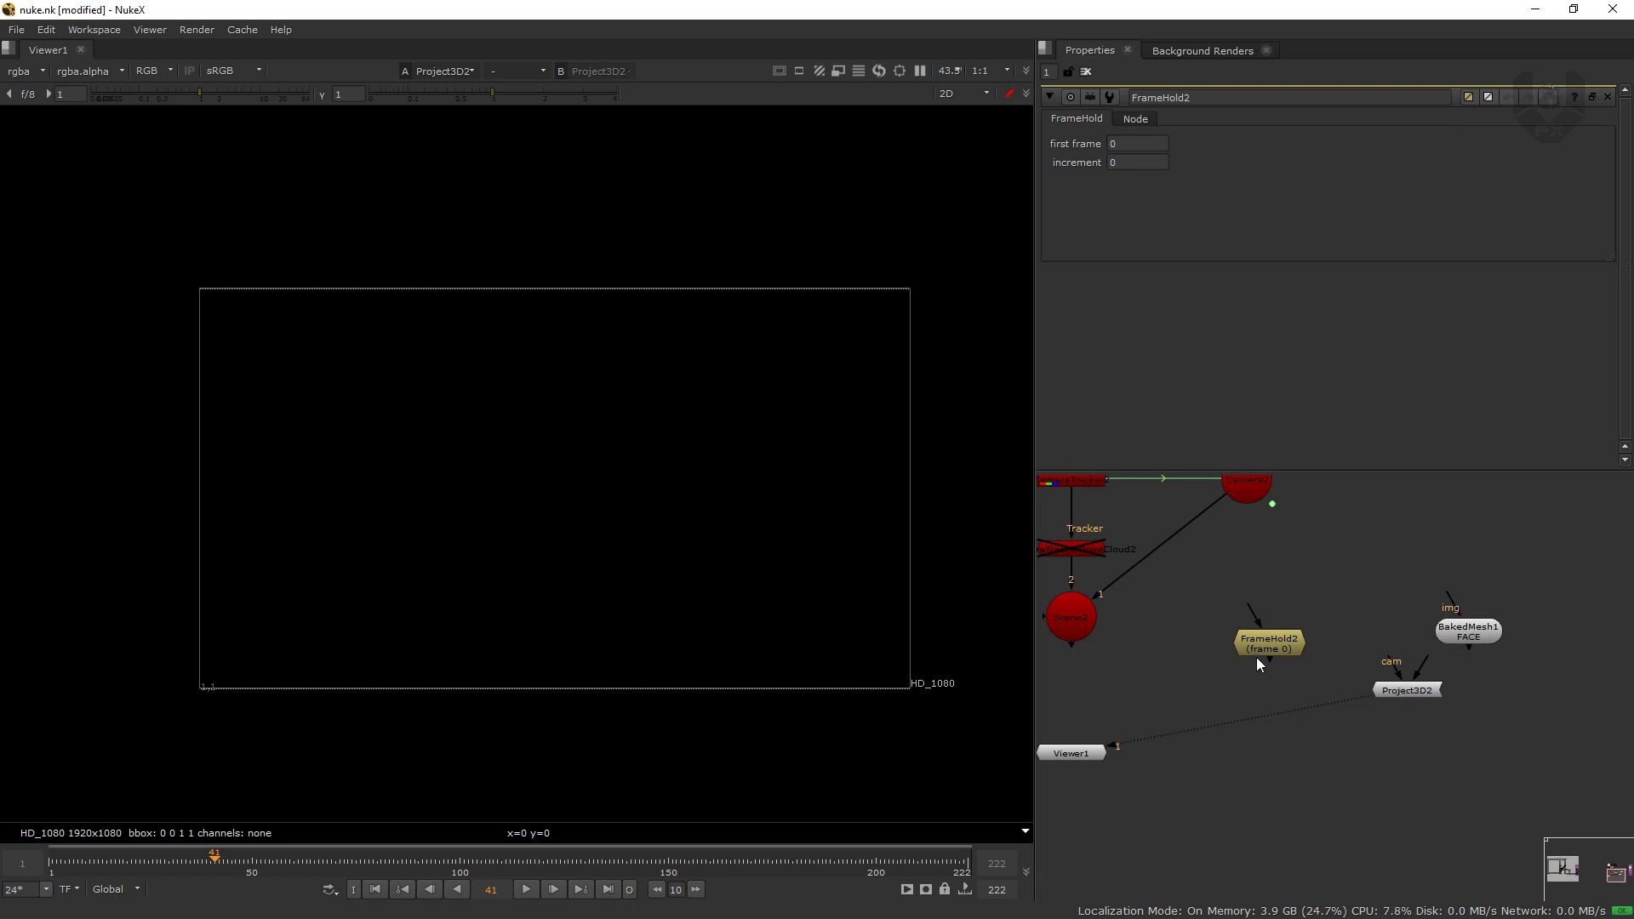
drag(1263, 623, 1264, 574)
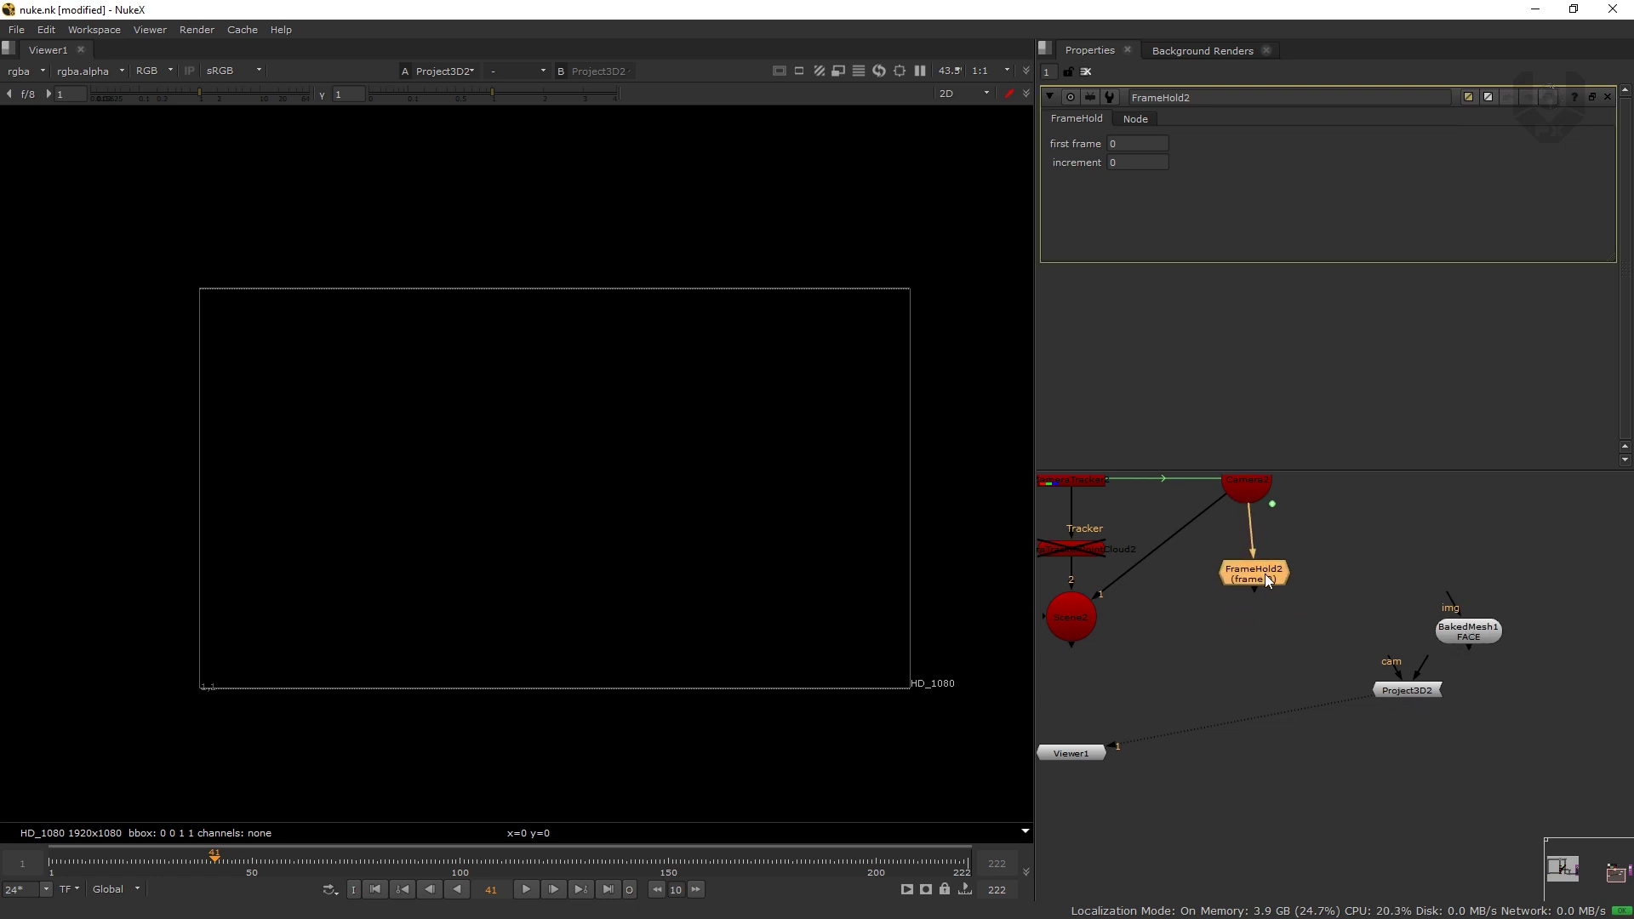
- Go to frame 1, set FrameHold2's first frame to 1 and connect Project3D2's cam input to it
click(375, 889)
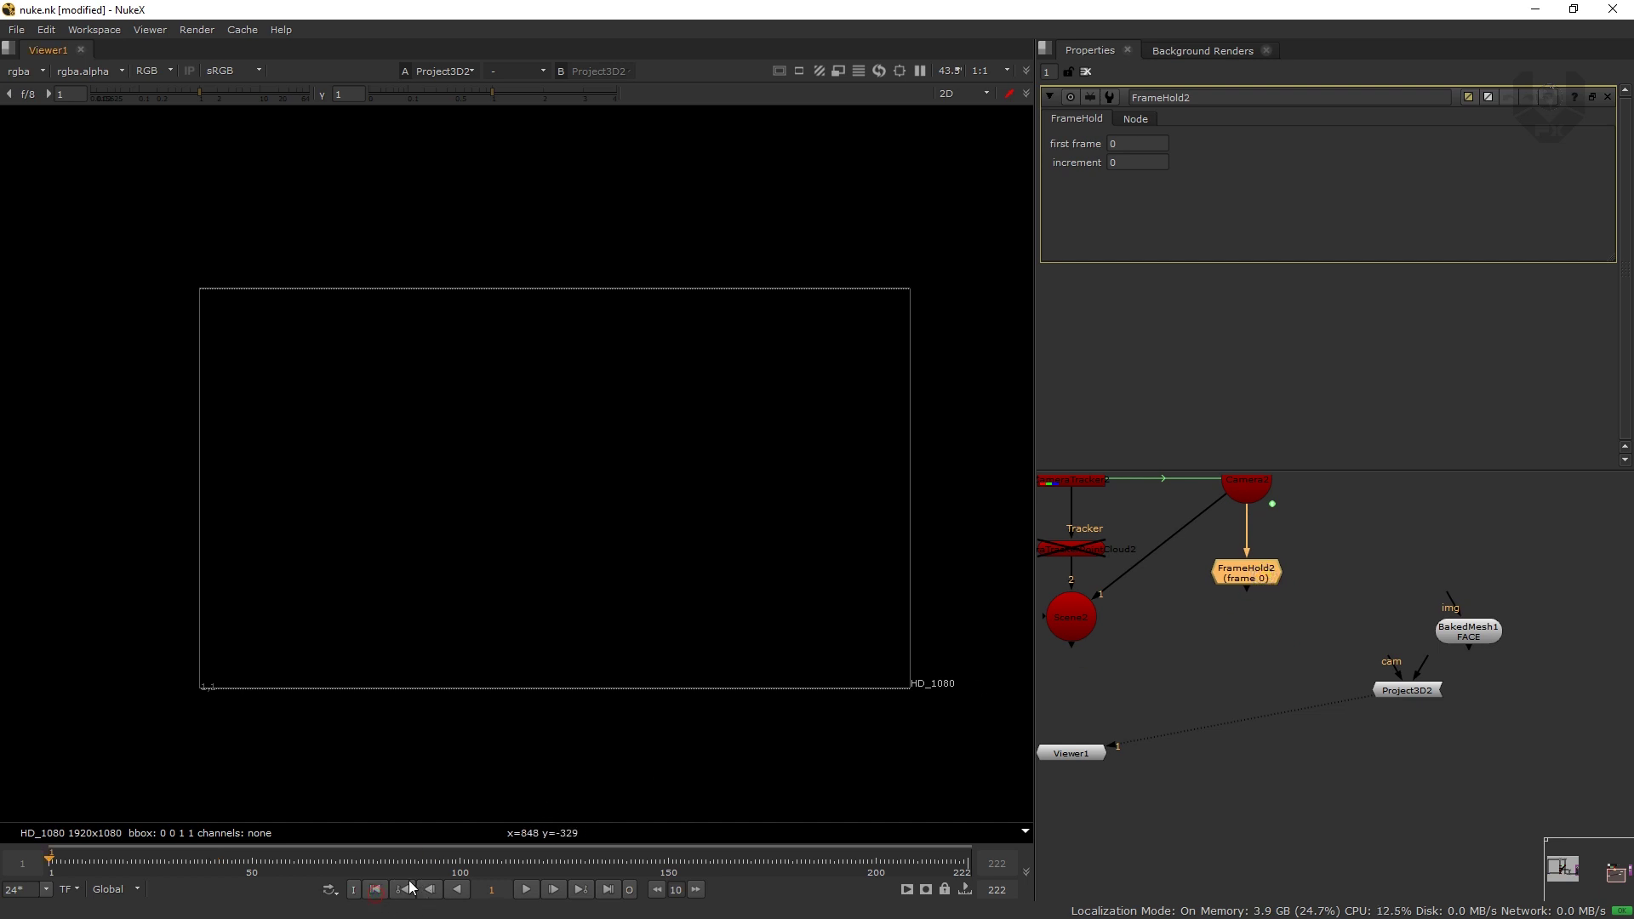
click(1143, 143)
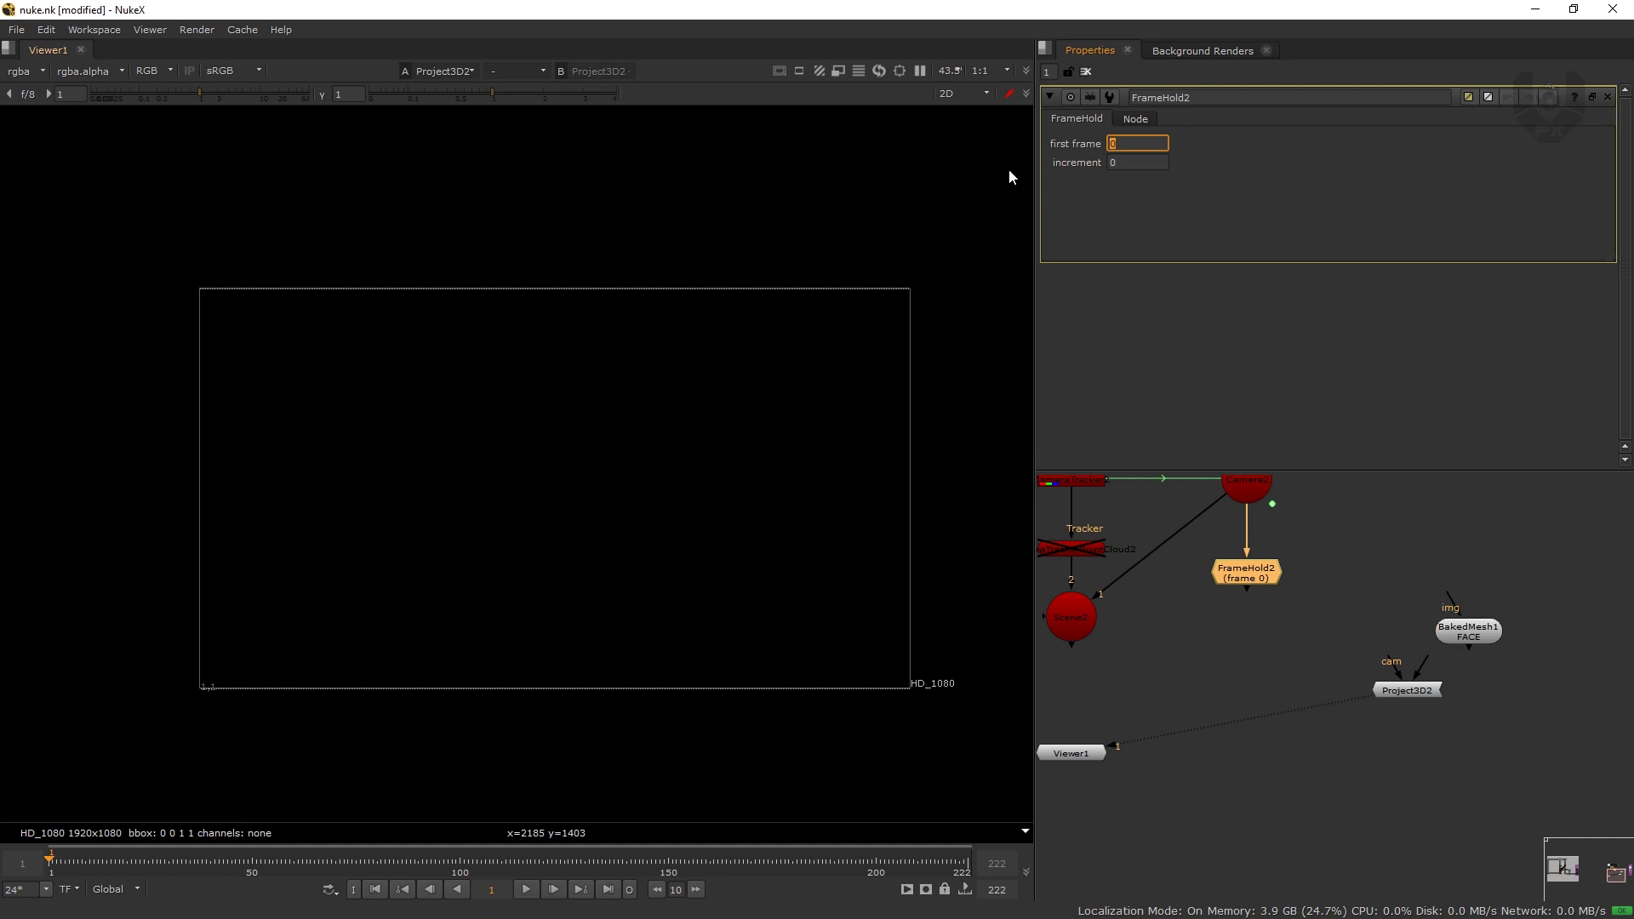
text(1)
key(Return)
drag(1389, 687, 1248, 580)
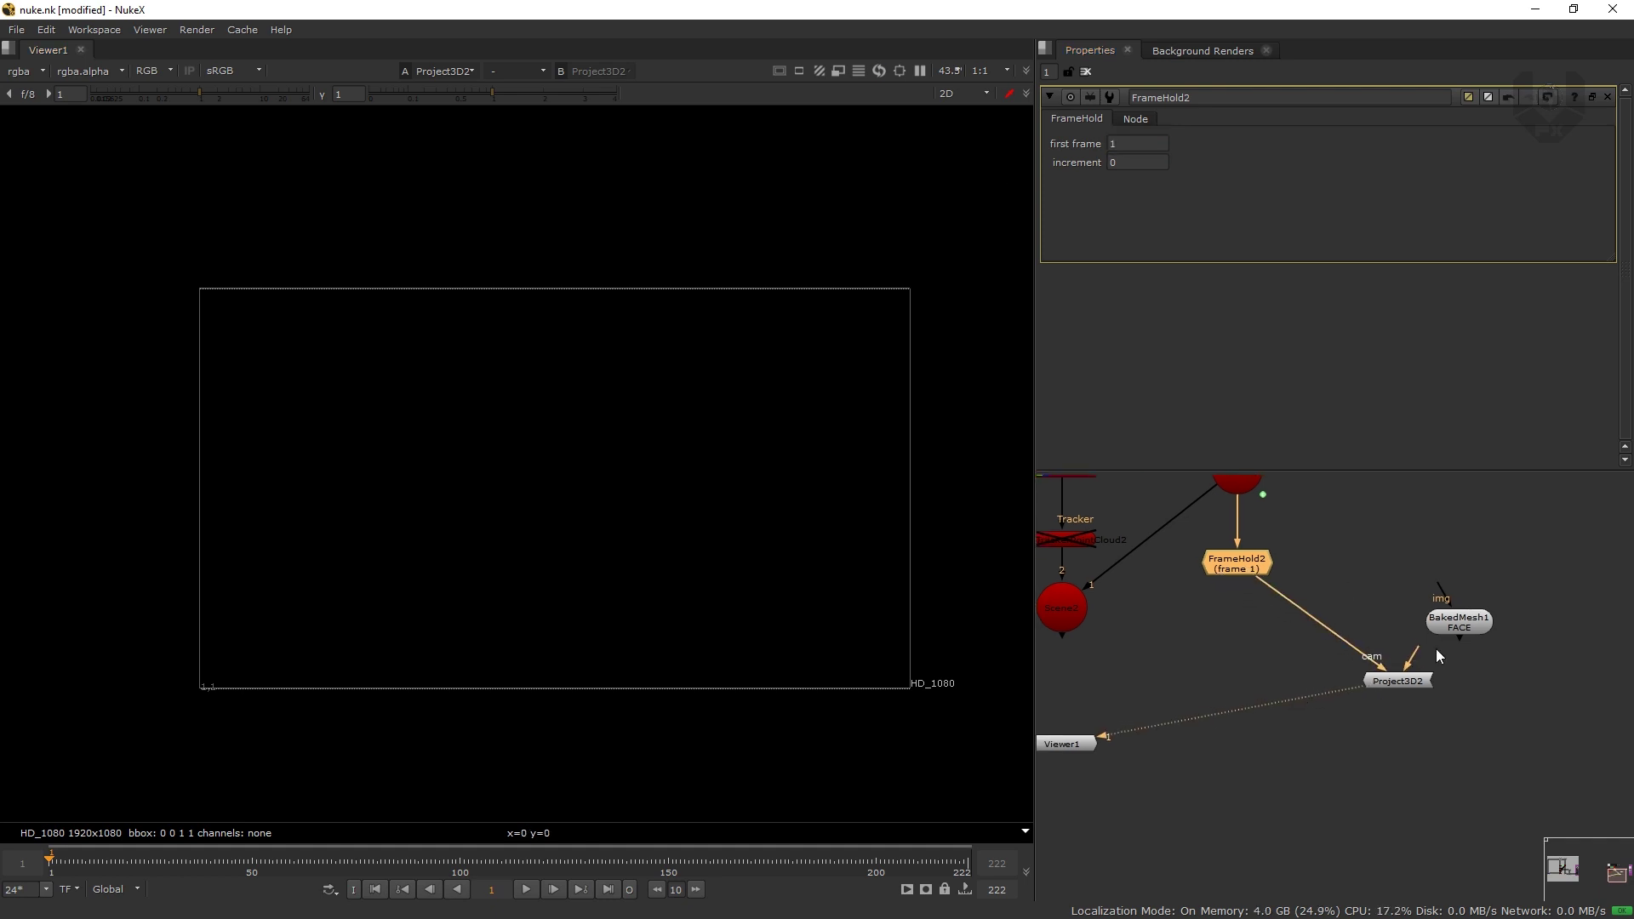
- Move the BakedMesh1 FACE node beside Scene2, below the FrameHold, and connect it to the scene
middle_drag(1436, 648, 1288, 685)
drag(1311, 672, 1302, 635)
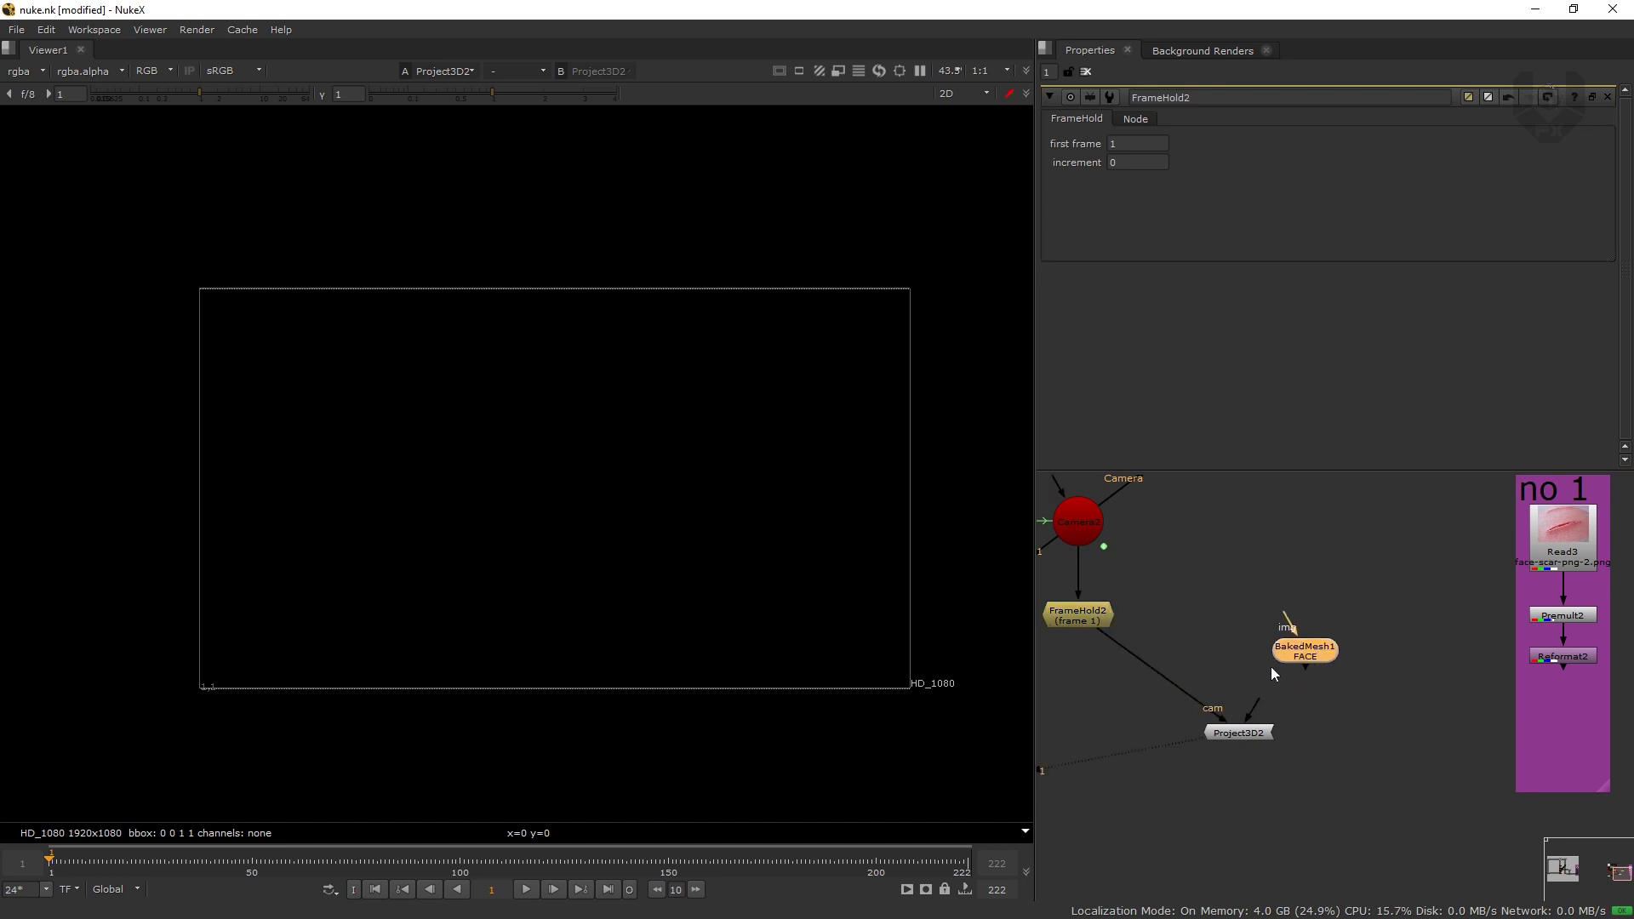
middle_drag(1256, 652, 1369, 633)
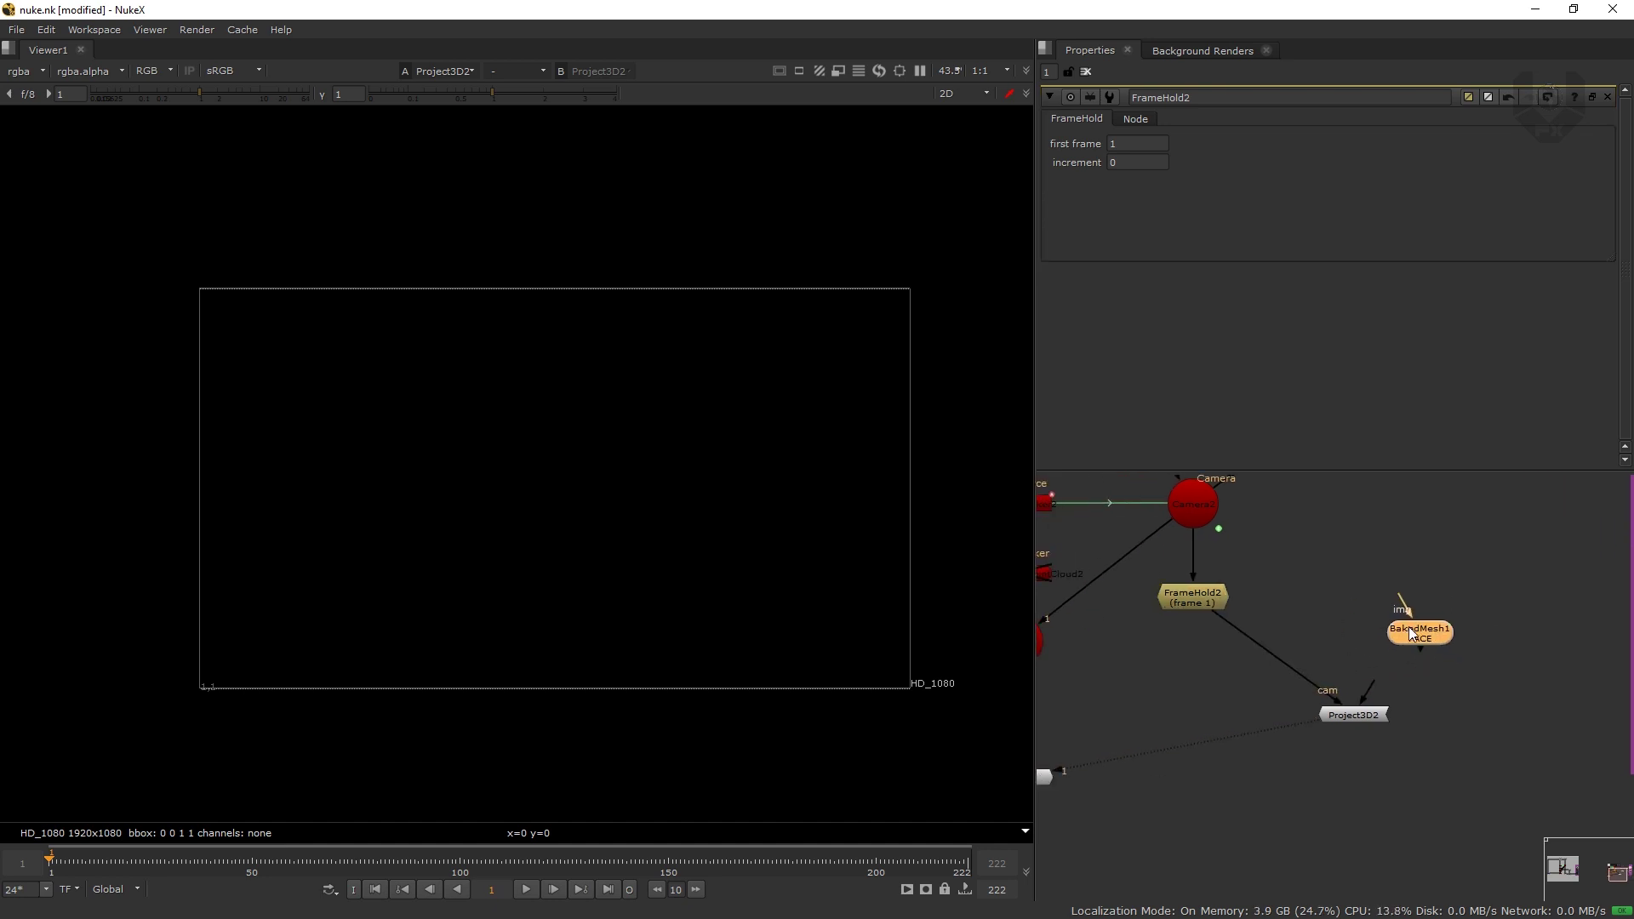
drag(1430, 630, 1154, 679)
middle_drag(1210, 608, 1365, 652)
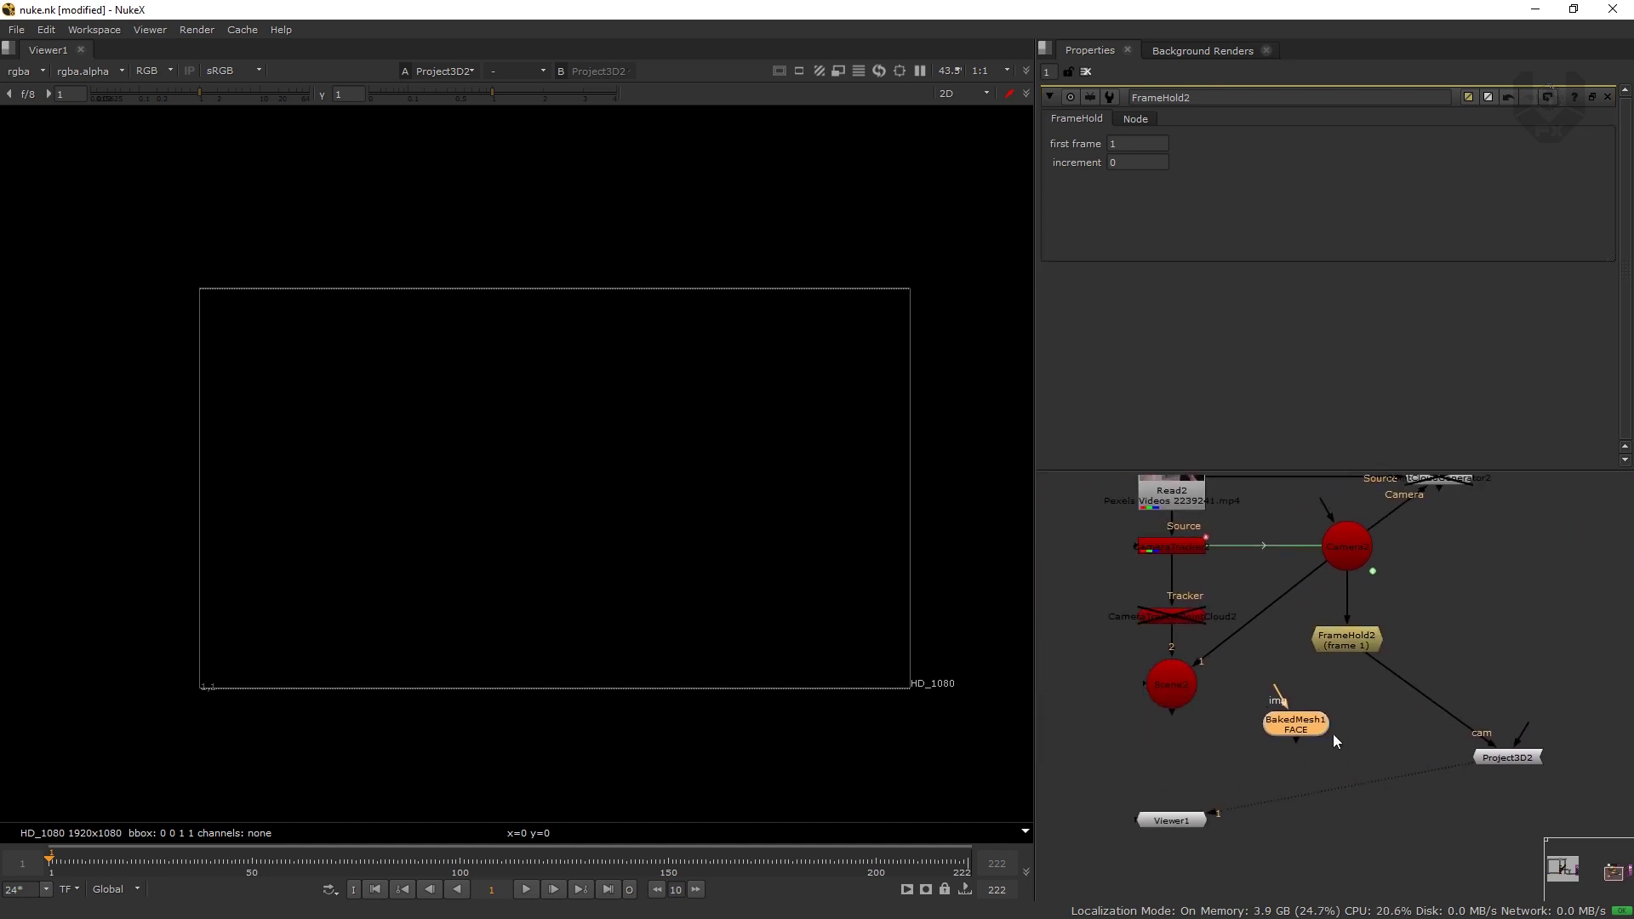
drag(1310, 729, 1333, 703)
drag(1217, 749, 1159, 691)
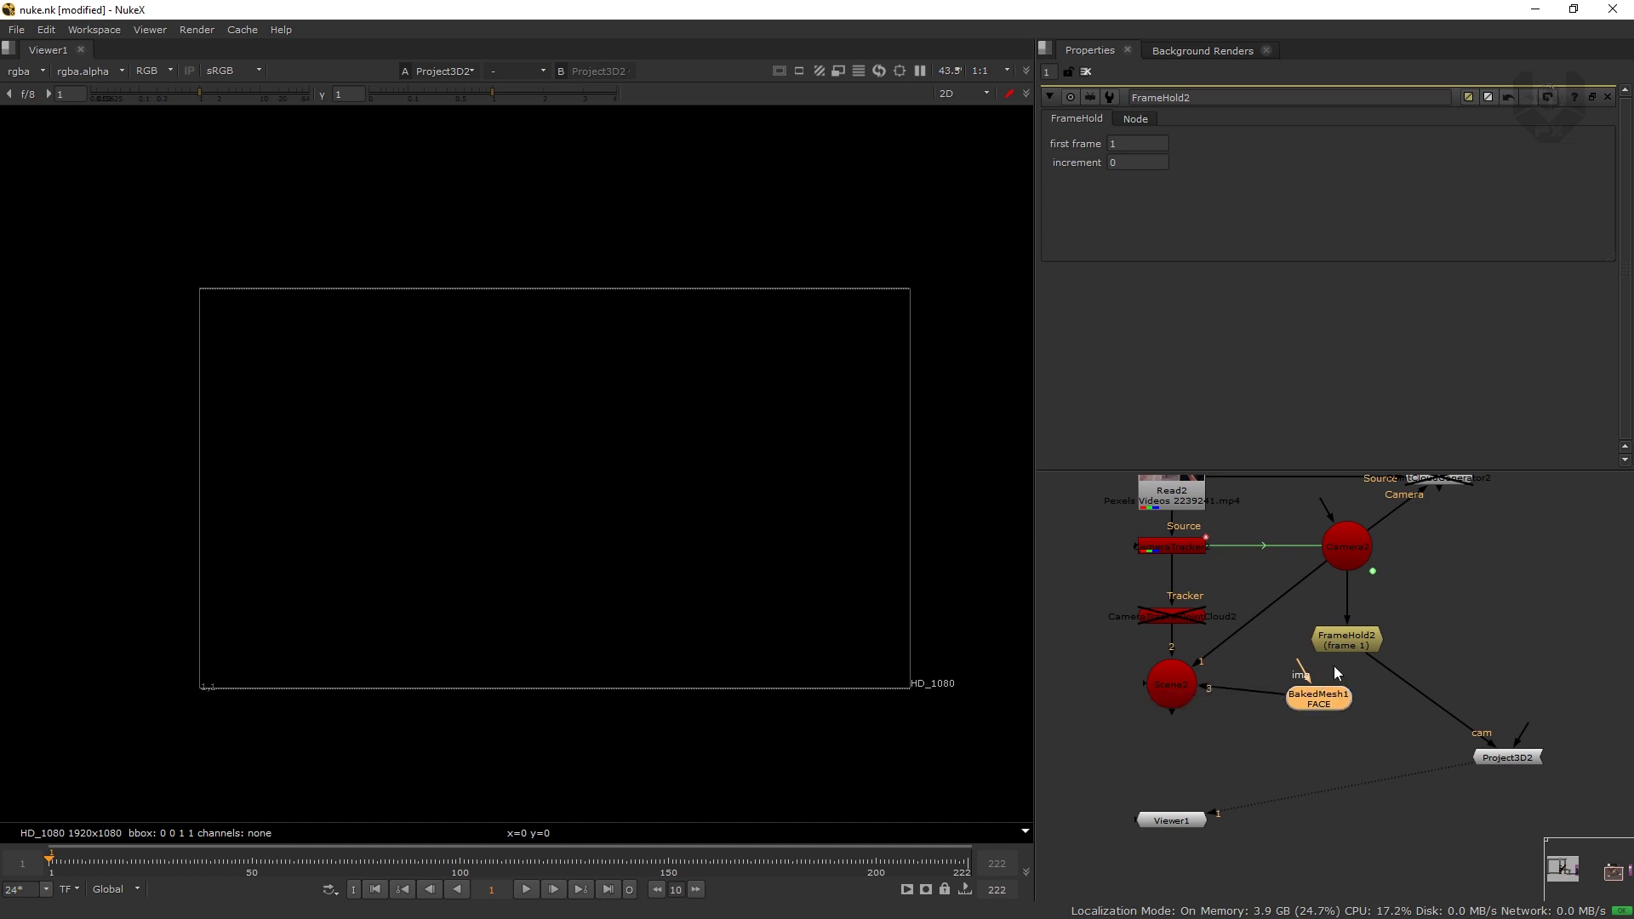
drag(1322, 701, 1323, 687)
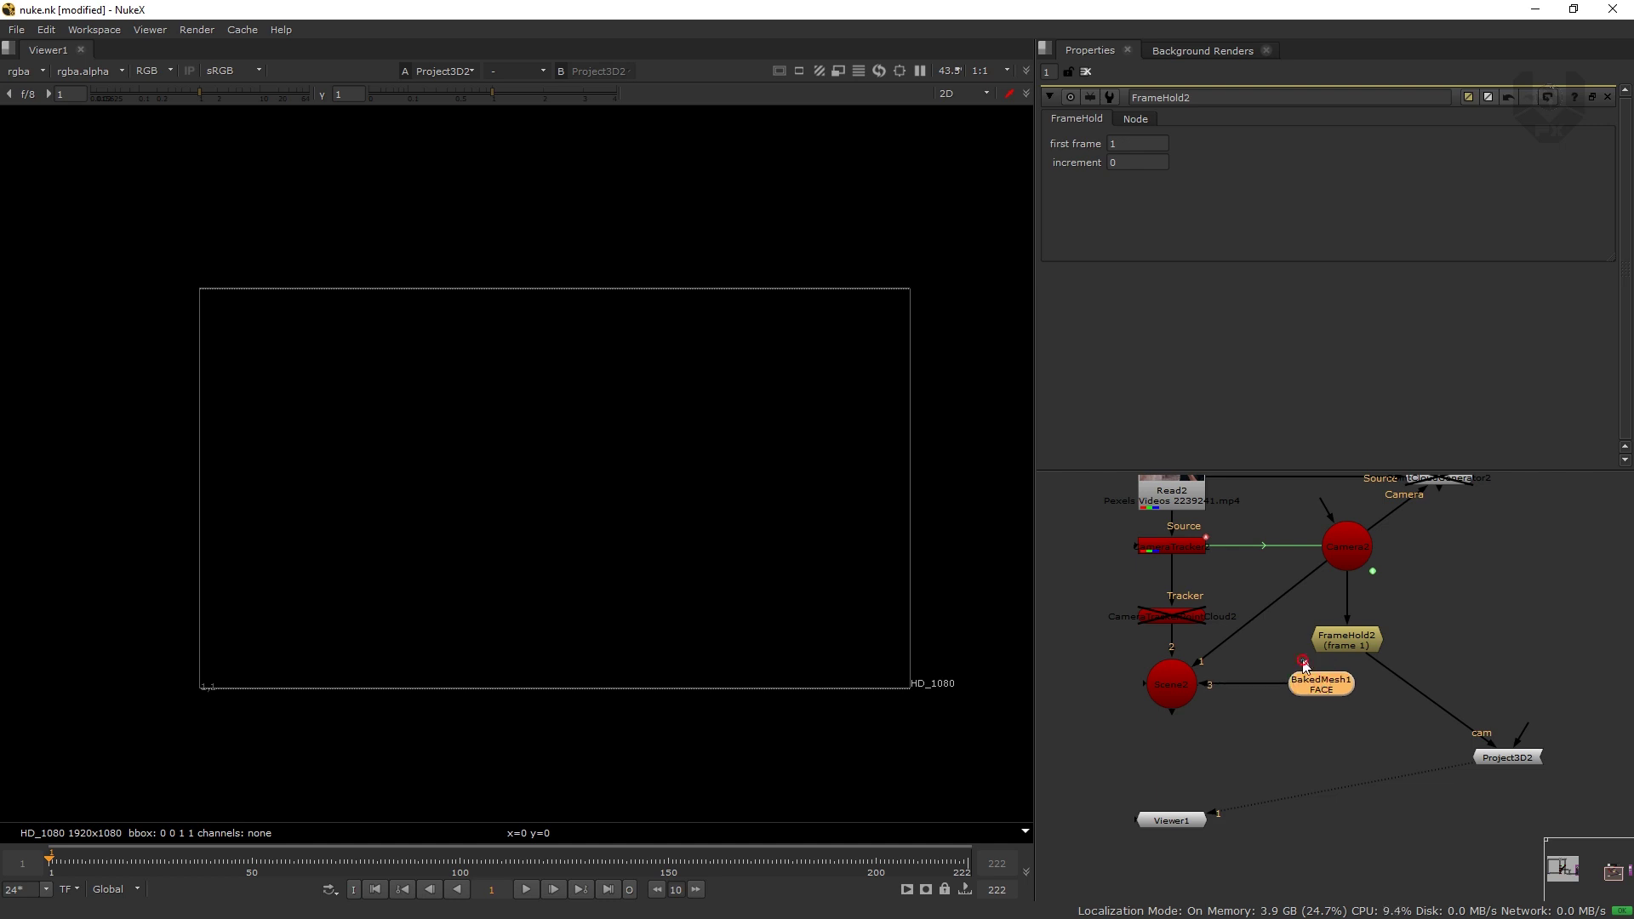
- Connect BakedMesh1's img input to Project3D2 and Project3D2's image input to Reformat2
drag(1303, 660, 1506, 759)
scroll(1353, 671, down, 4)
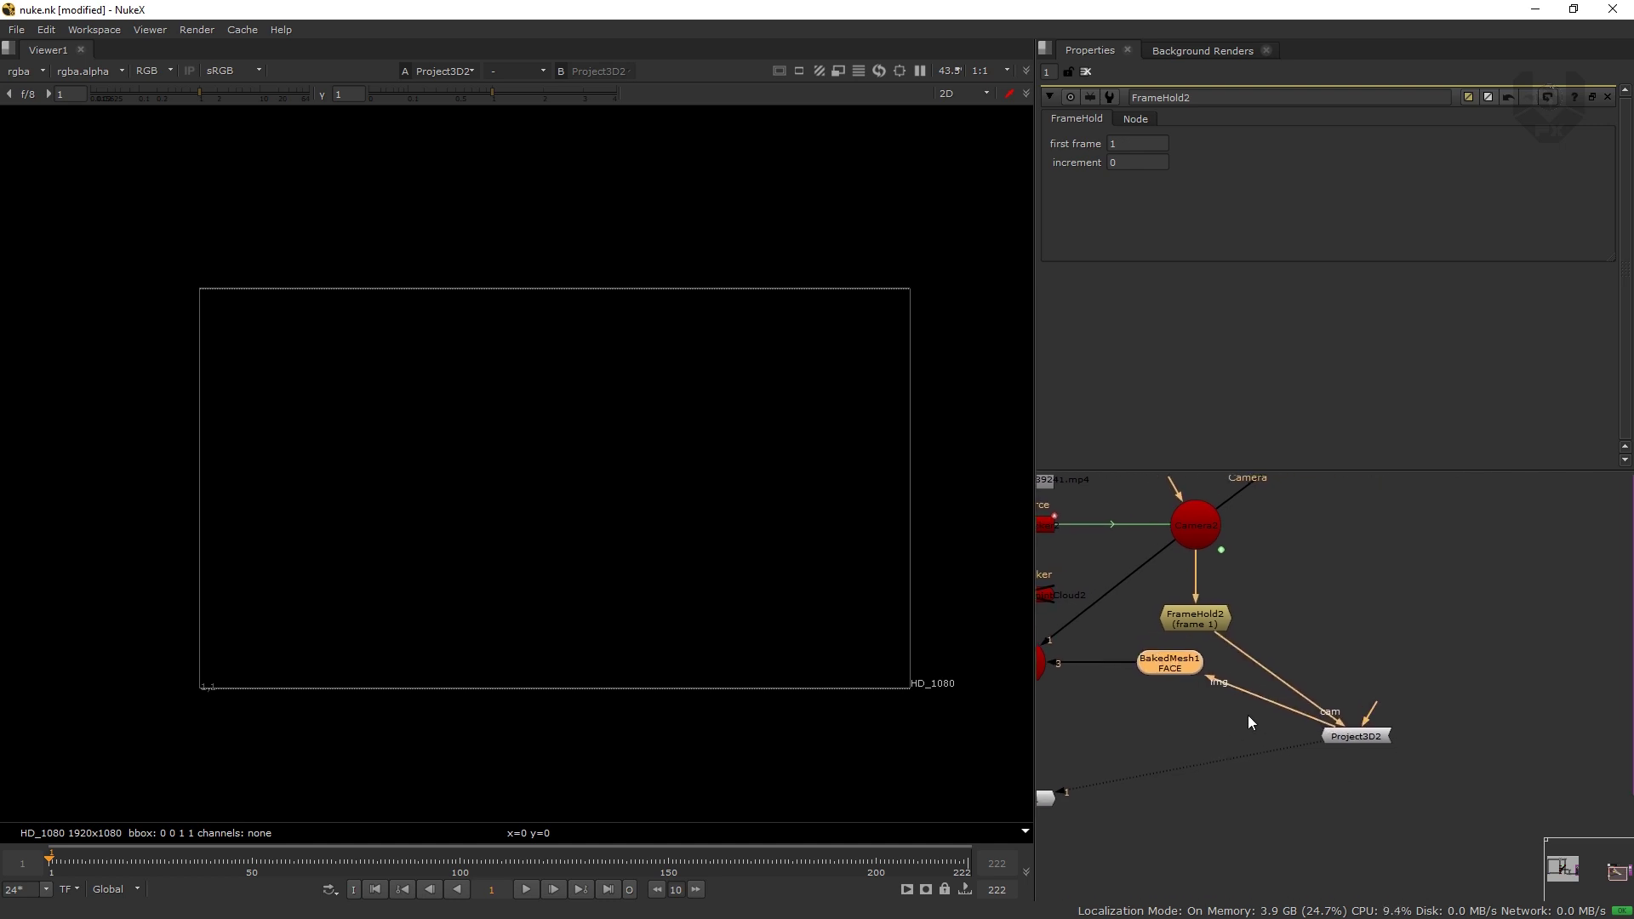
drag(1357, 700, 1565, 666)
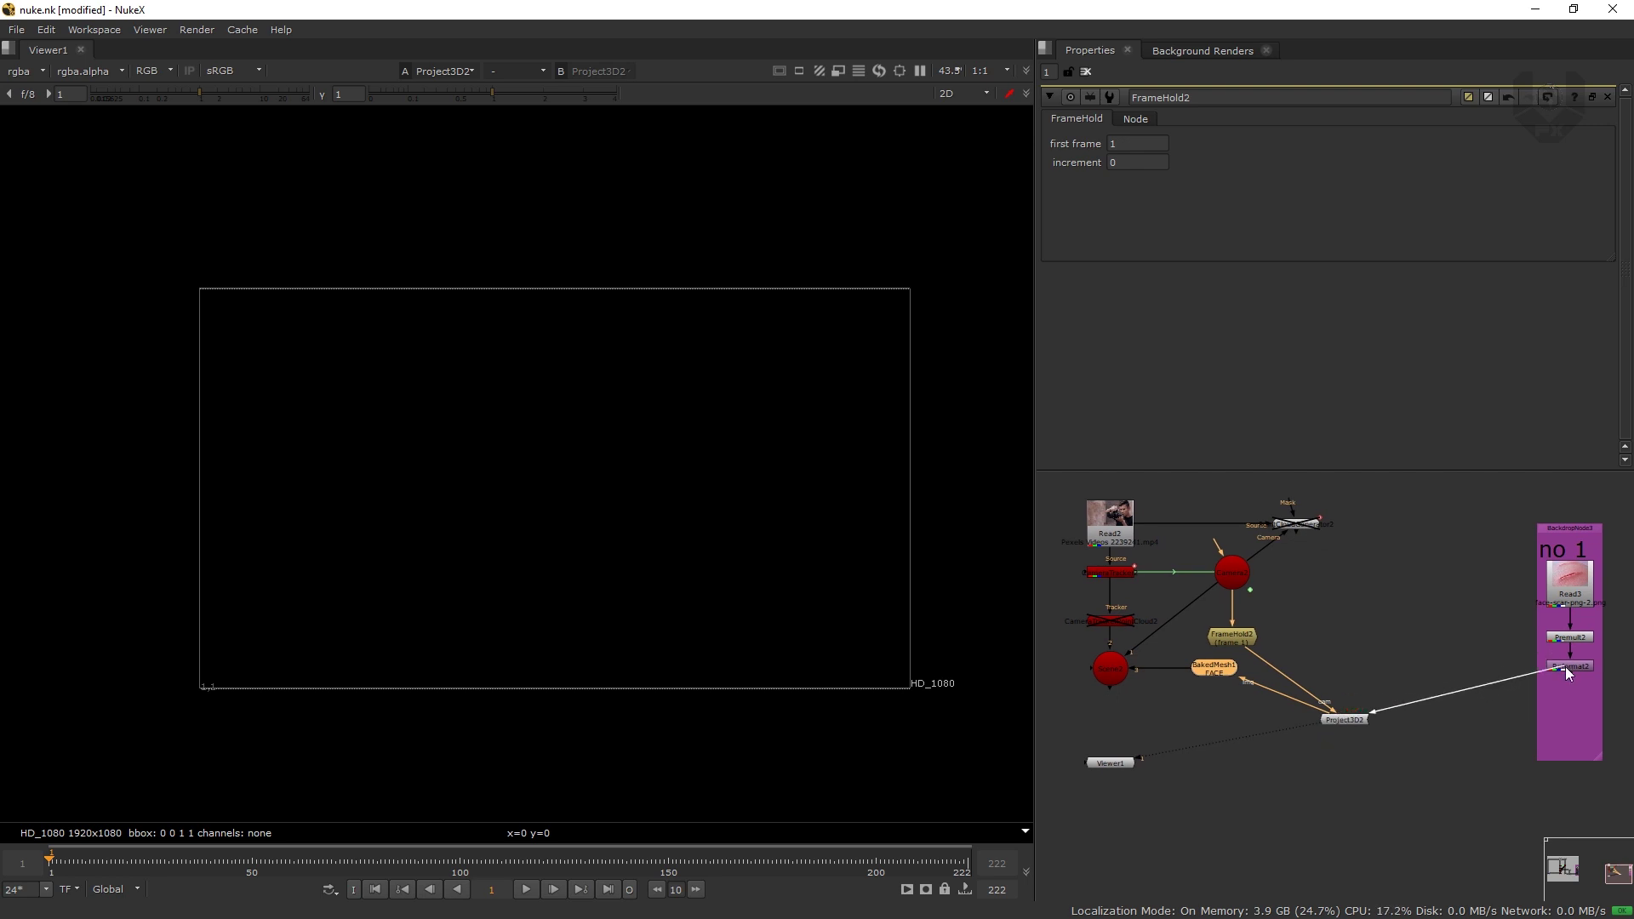
- Tidy the node graph by aligning Project3D2 with the FrameHold, bending the mesh link with a dot, and moving Viewer1 below Project3D2
drag(1348, 718, 1383, 642)
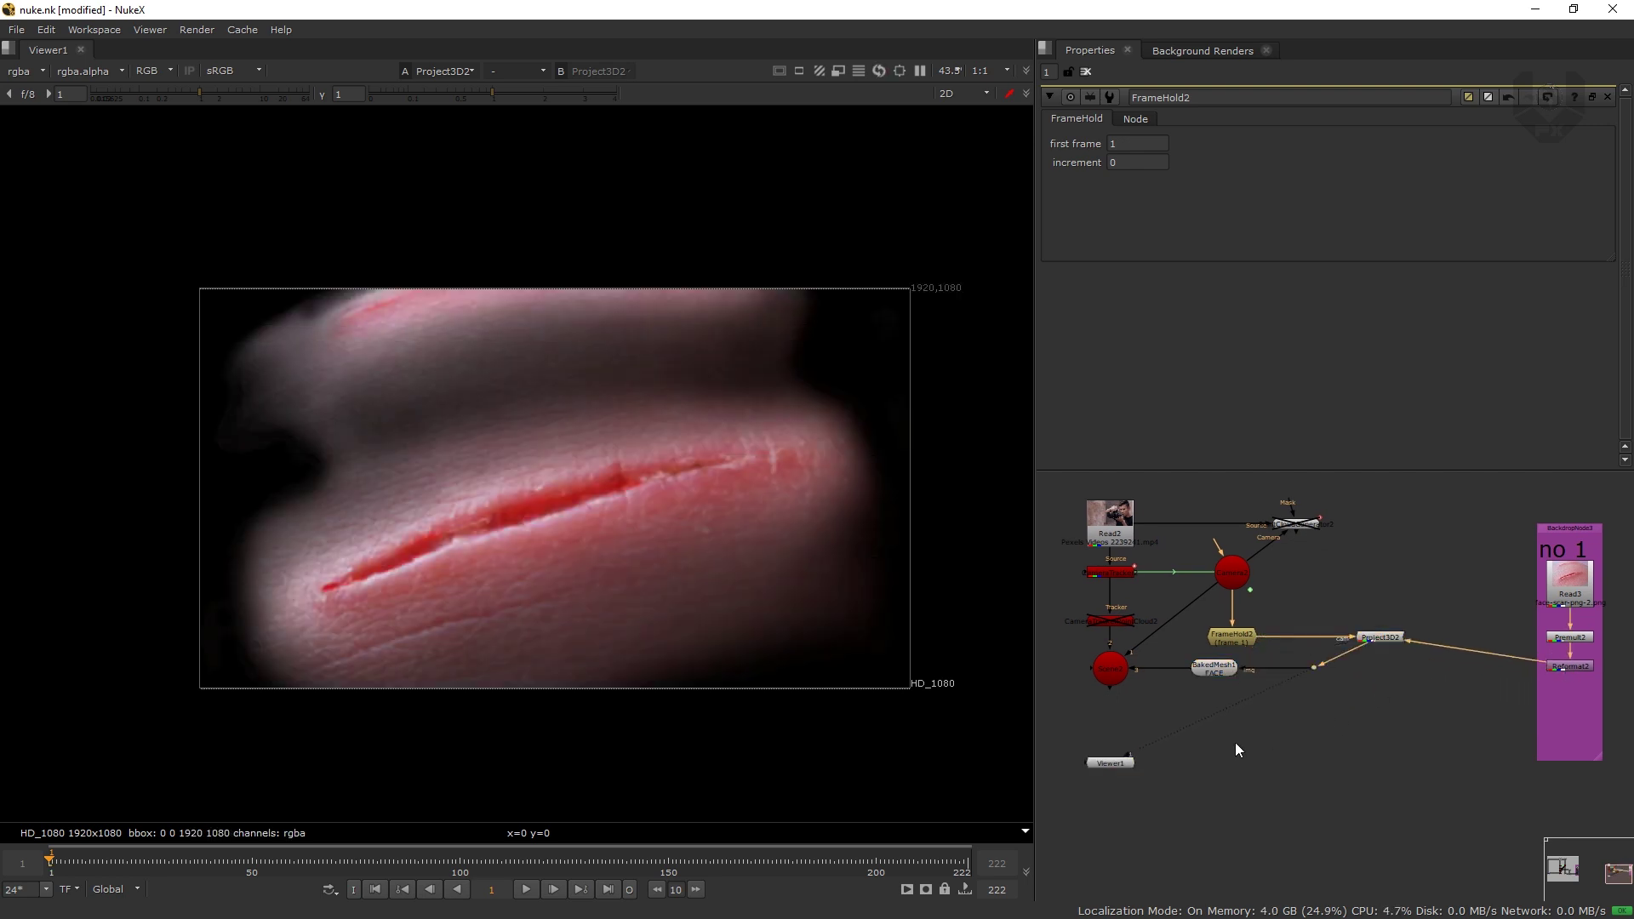
drag(1105, 769, 1397, 829)
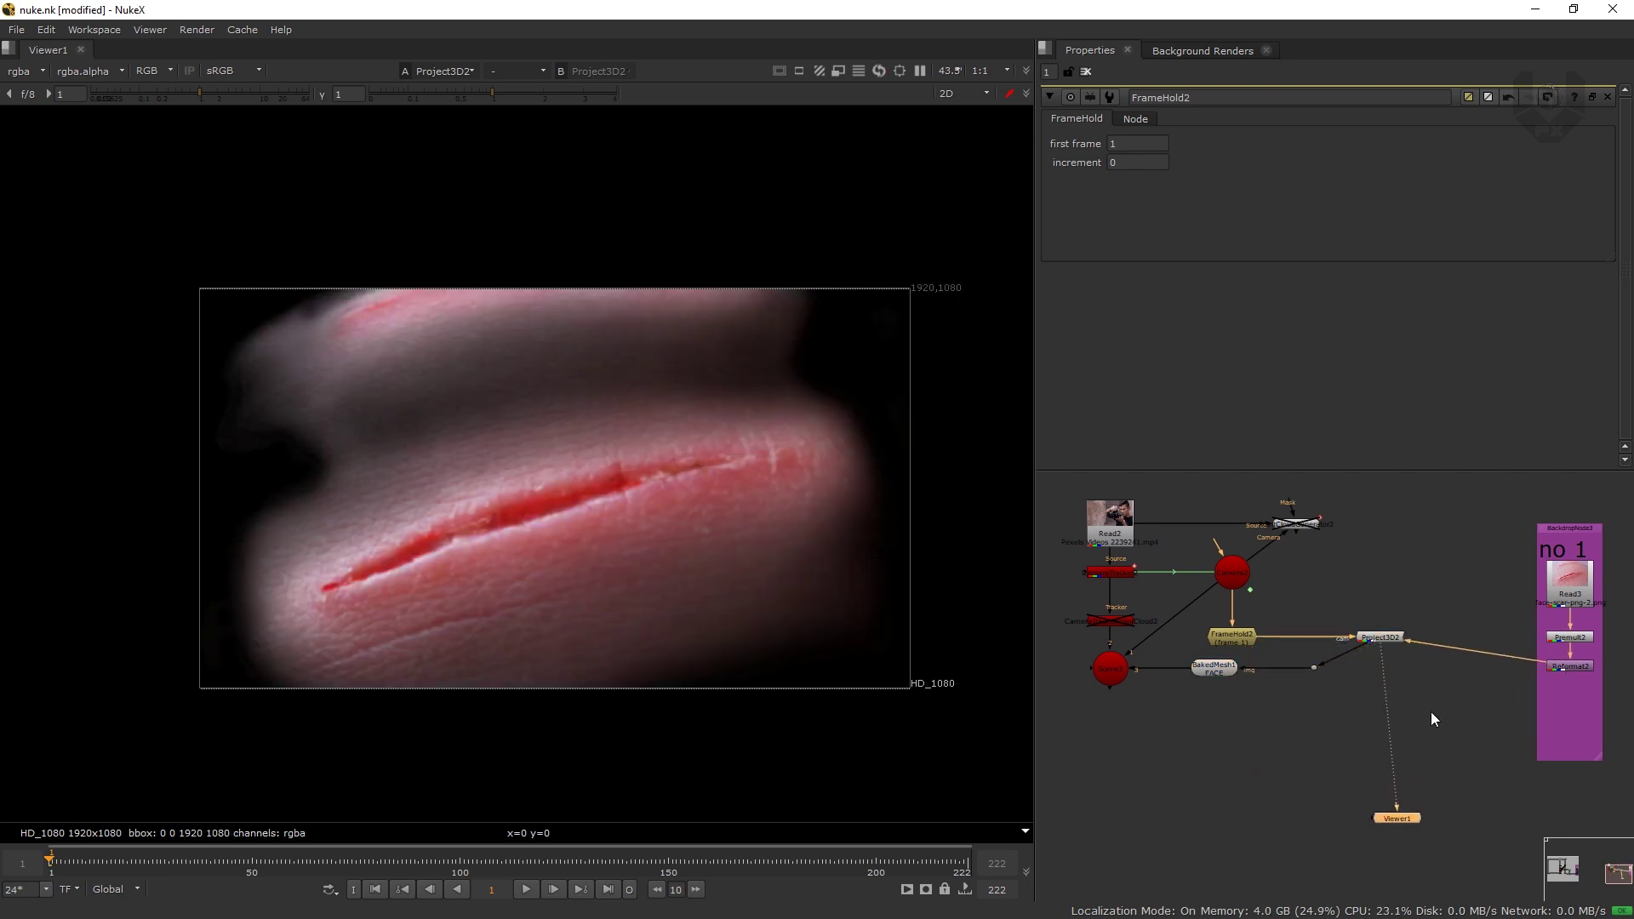
middle_drag(1485, 702, 1382, 727)
click(1382, 727)
scroll(1382, 727, up, 2)
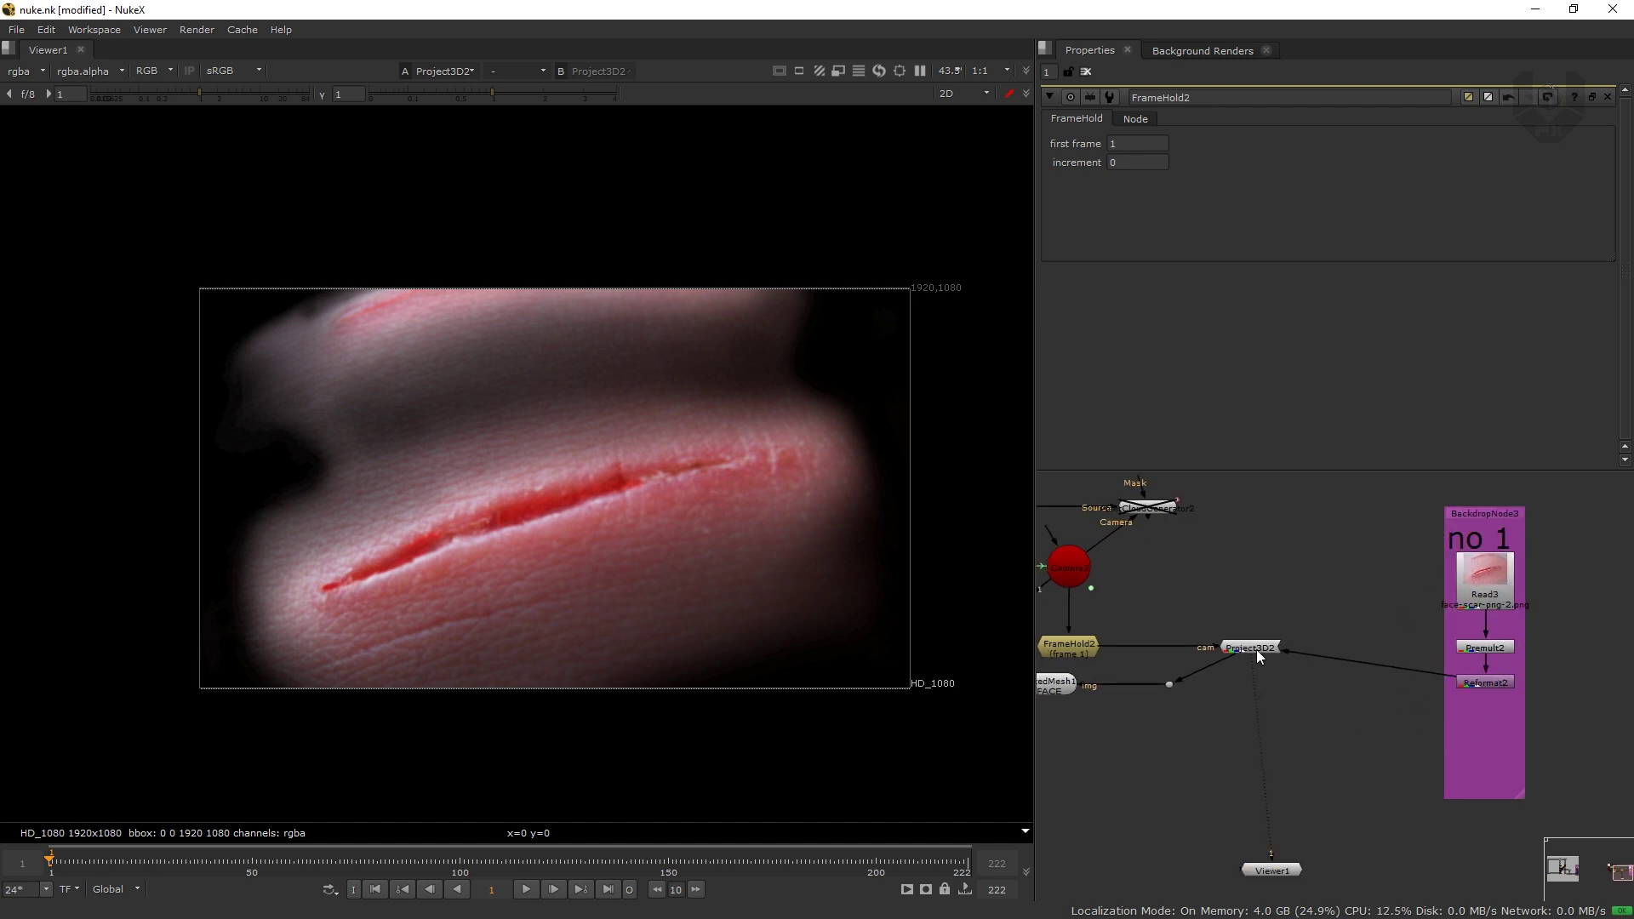
- Add a ScanlineRender node in the empty space below the BakedMesh1 node
middle_drag(1223, 640, 1289, 636)
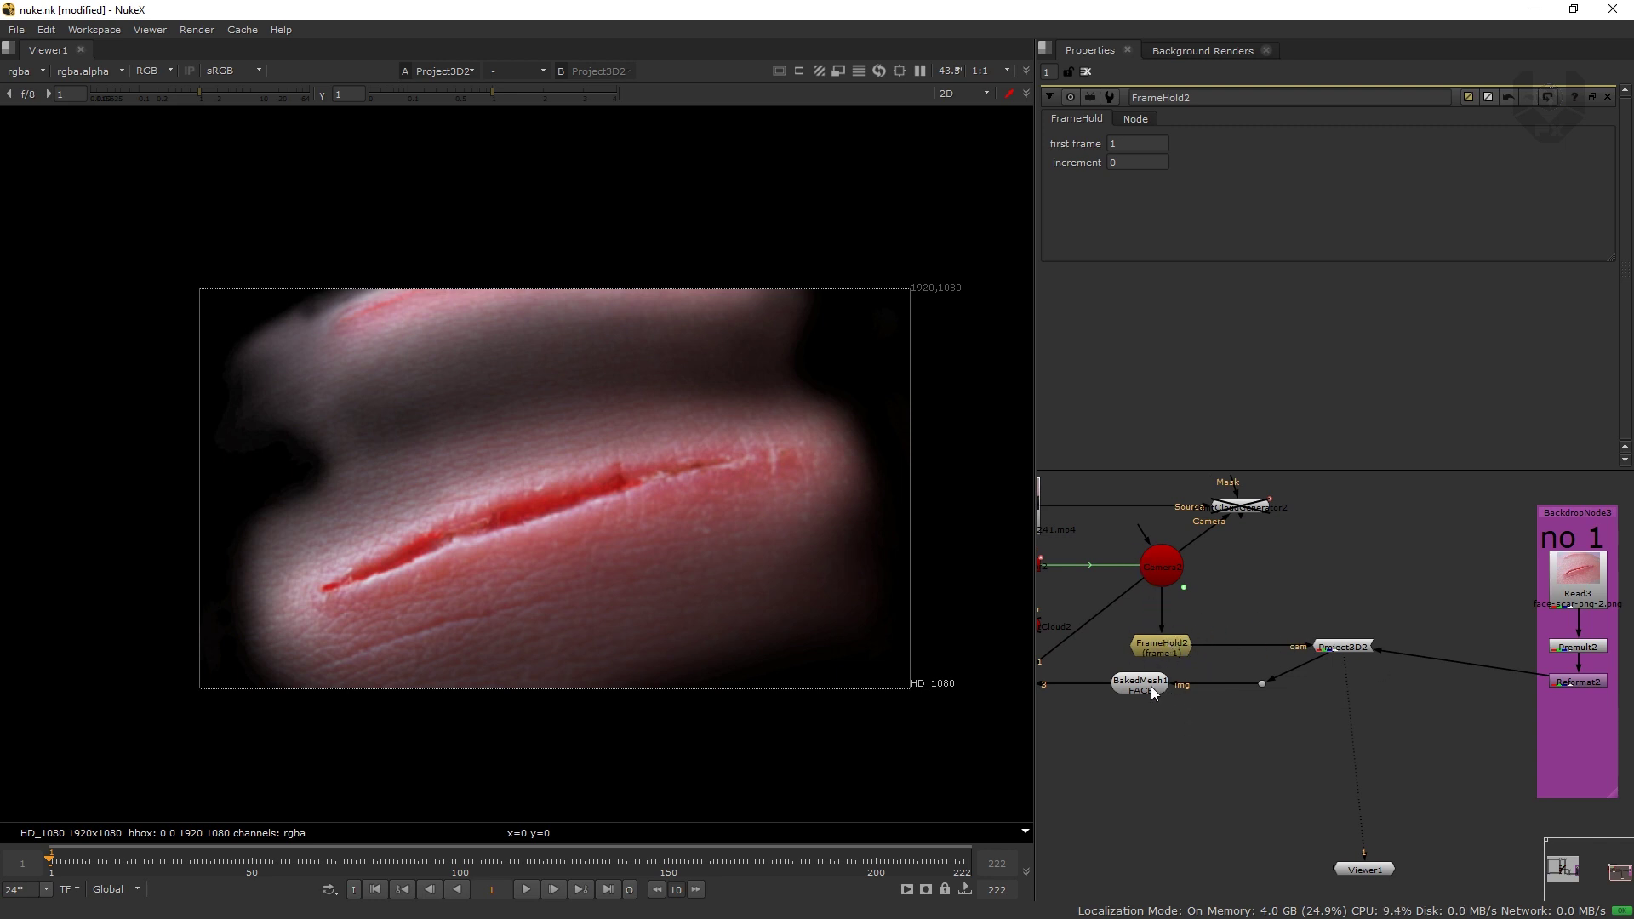
middle_drag(1151, 687, 1236, 684)
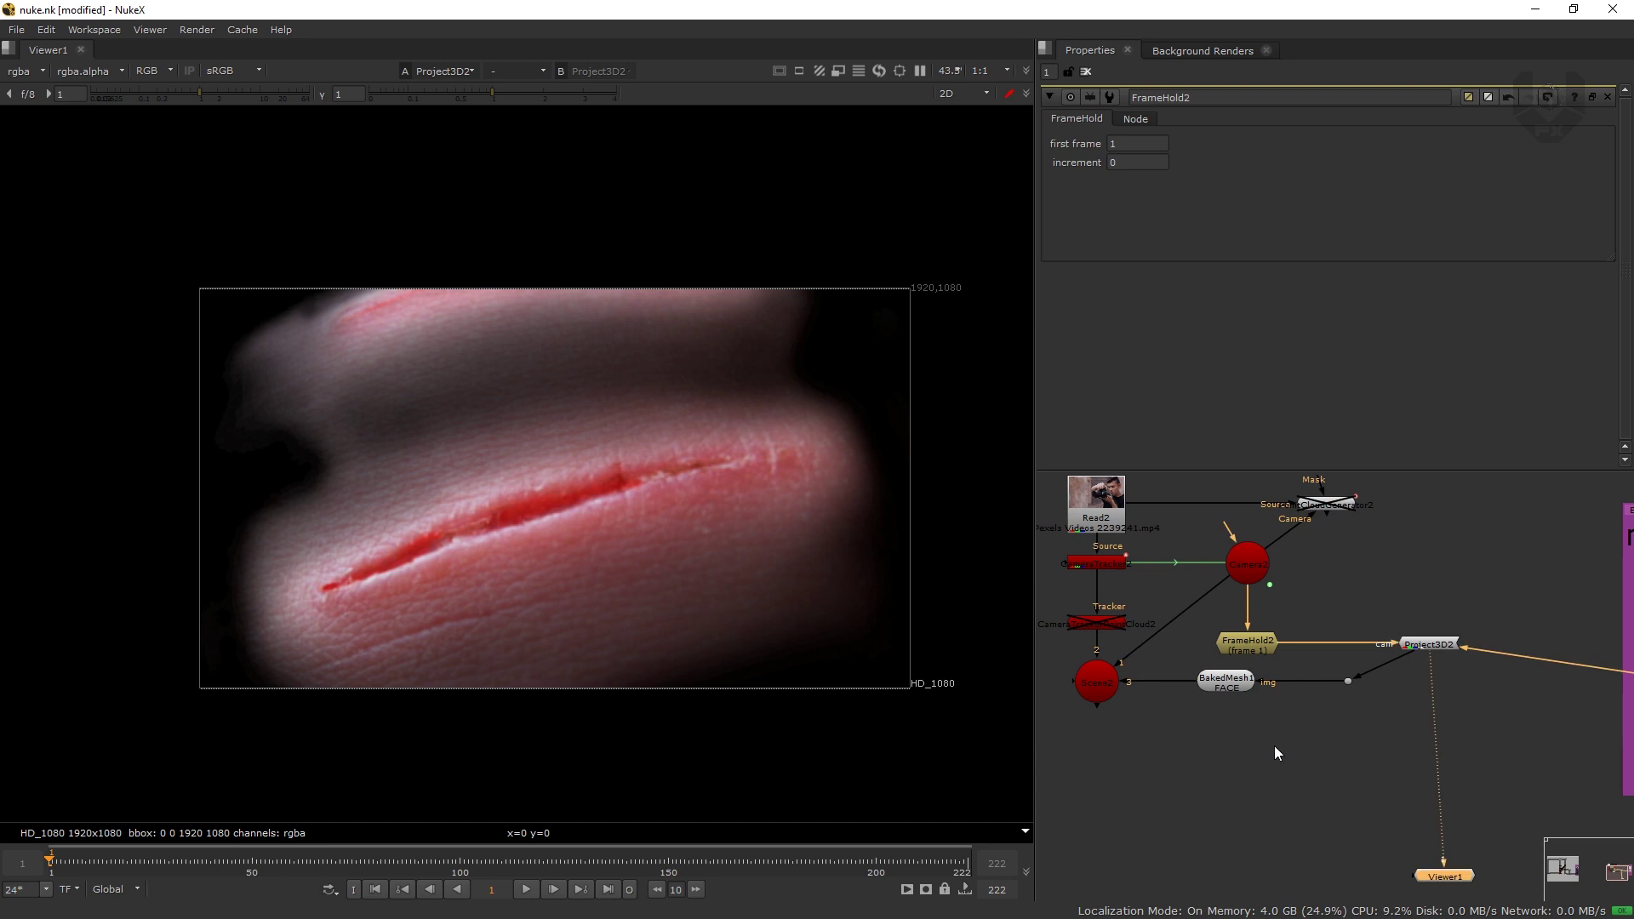
click(1278, 748)
key(Tab)
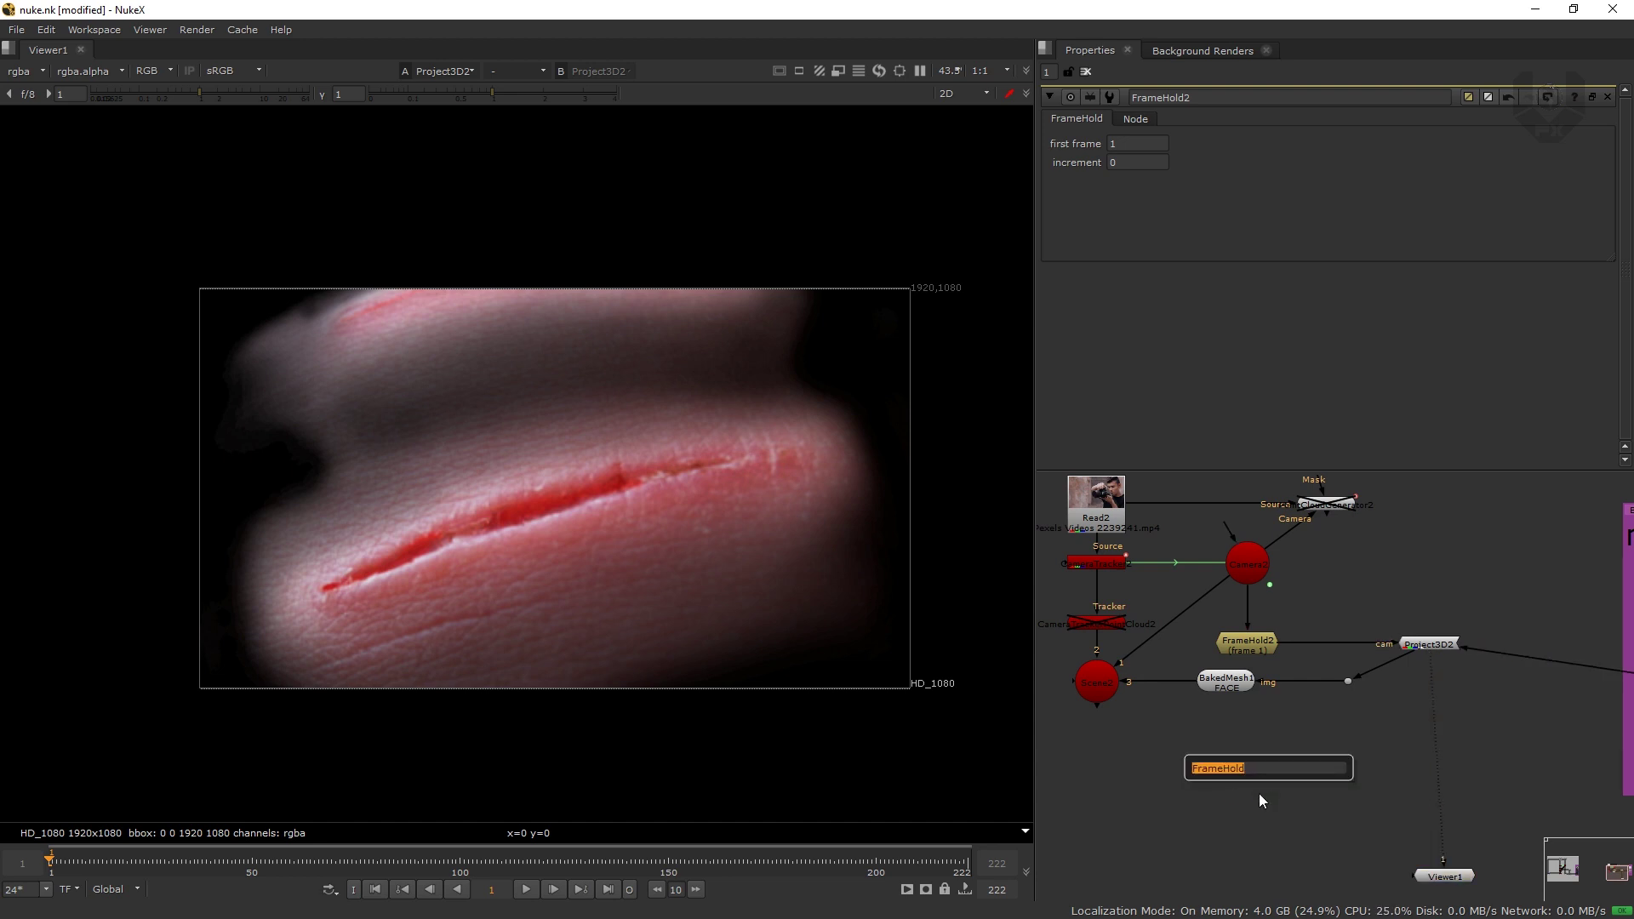
text(SCA)
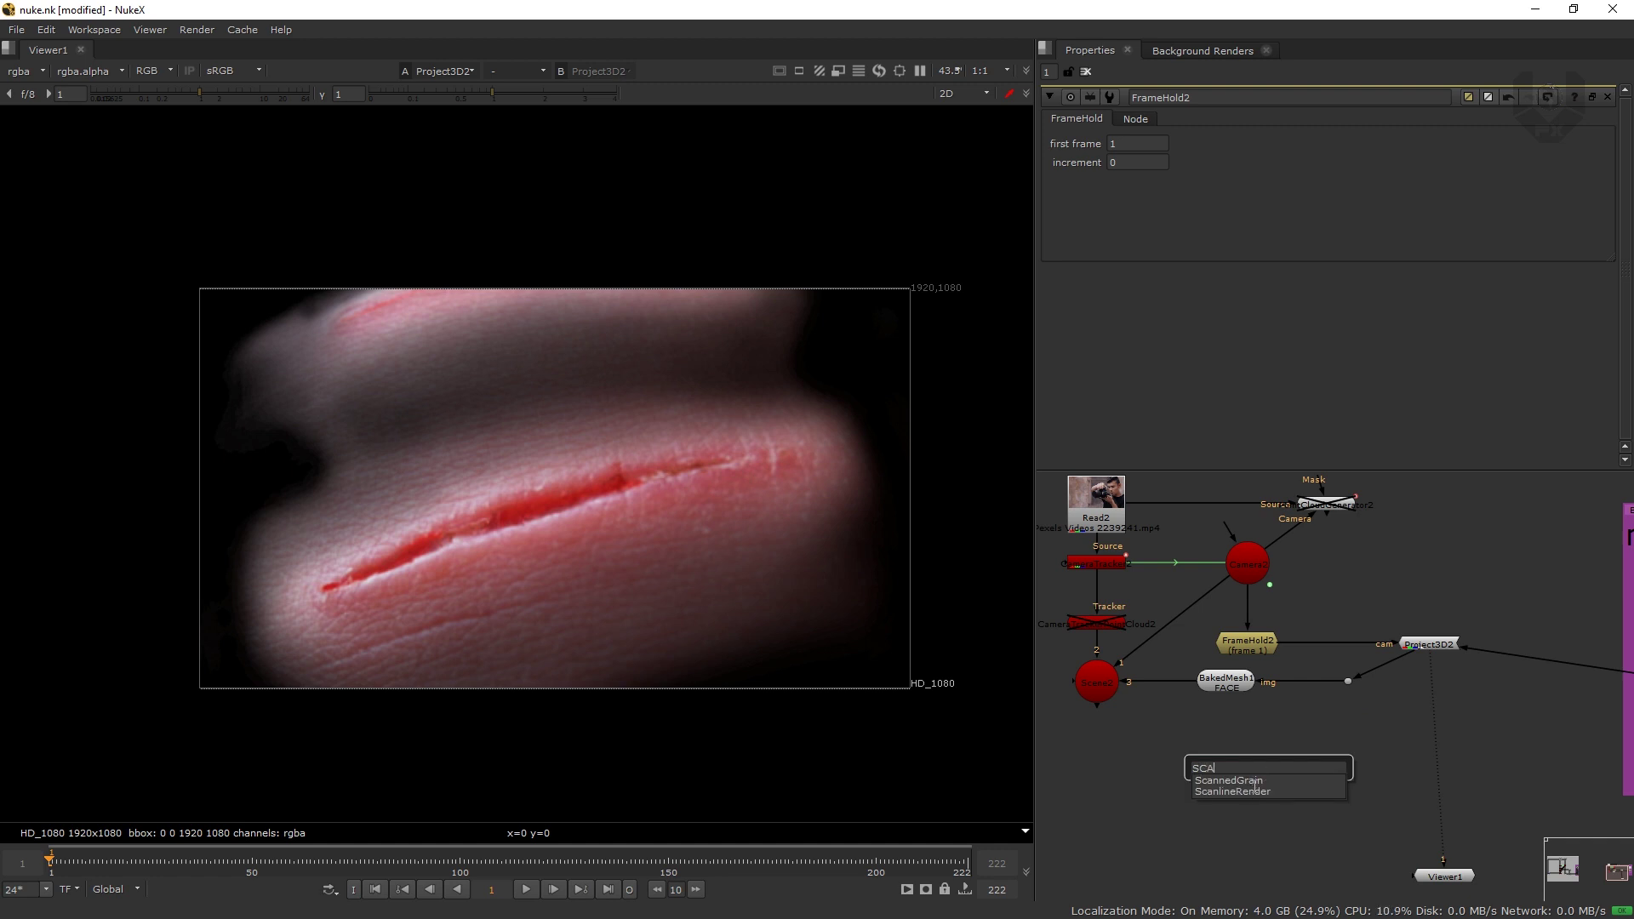
click(1264, 791)
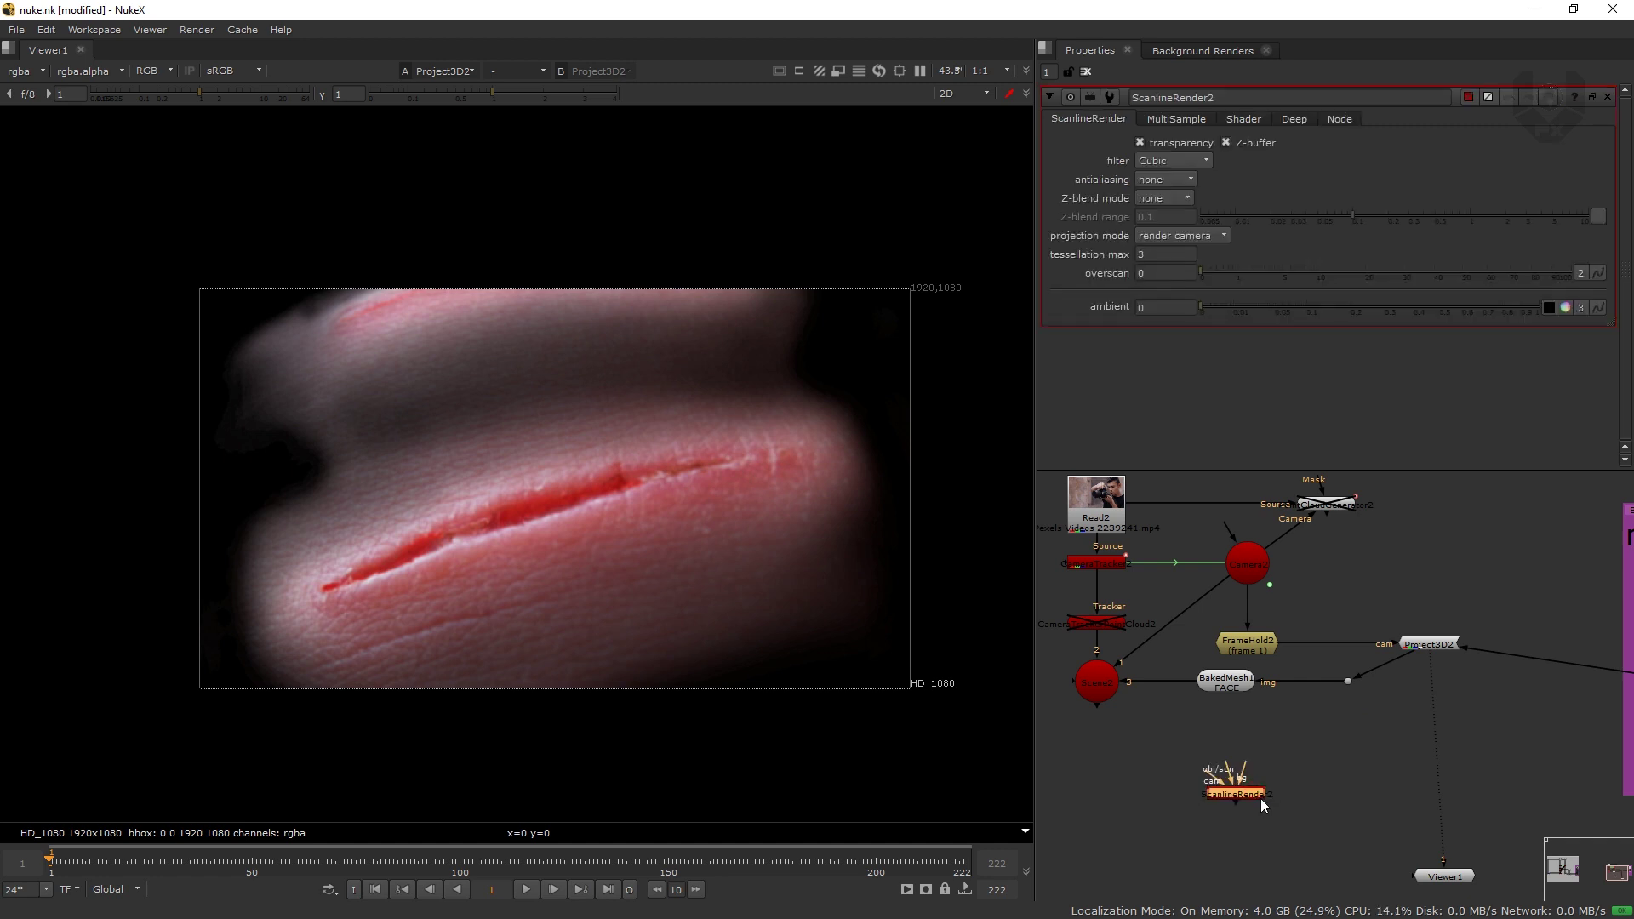
- Connect ScanlineRender2's cam input to the tracked camera and its obj/scn input to Scene2, and view the render
drag(1161, 730, 1246, 564)
drag(1233, 797, 1138, 766)
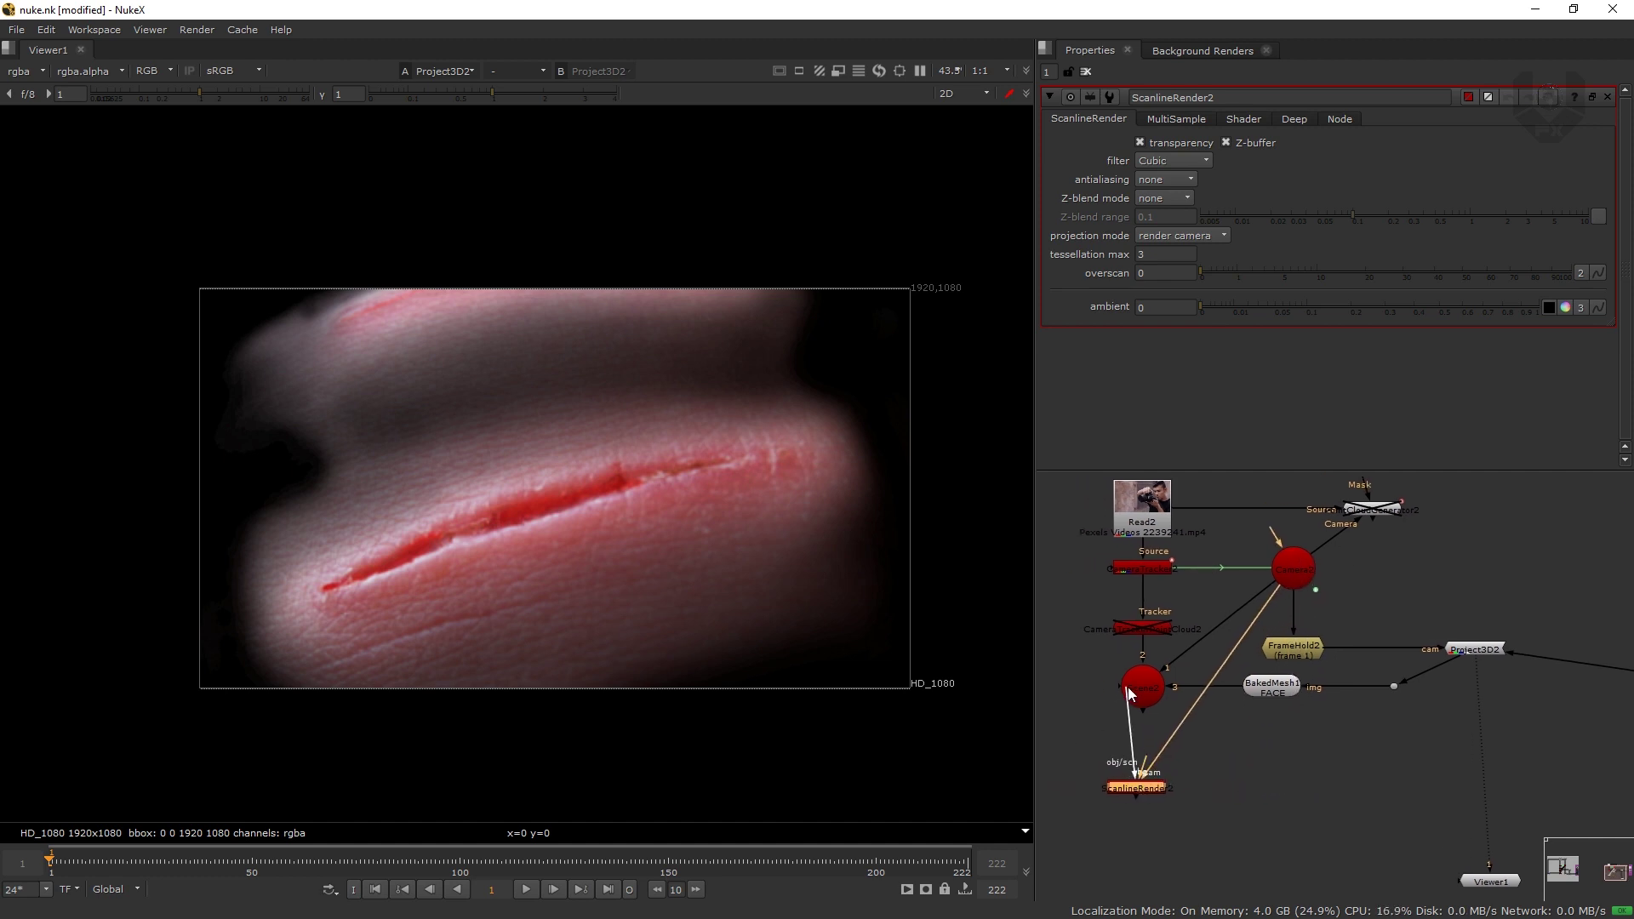
drag(1126, 687, 1128, 687)
click(1145, 789)
key(1)
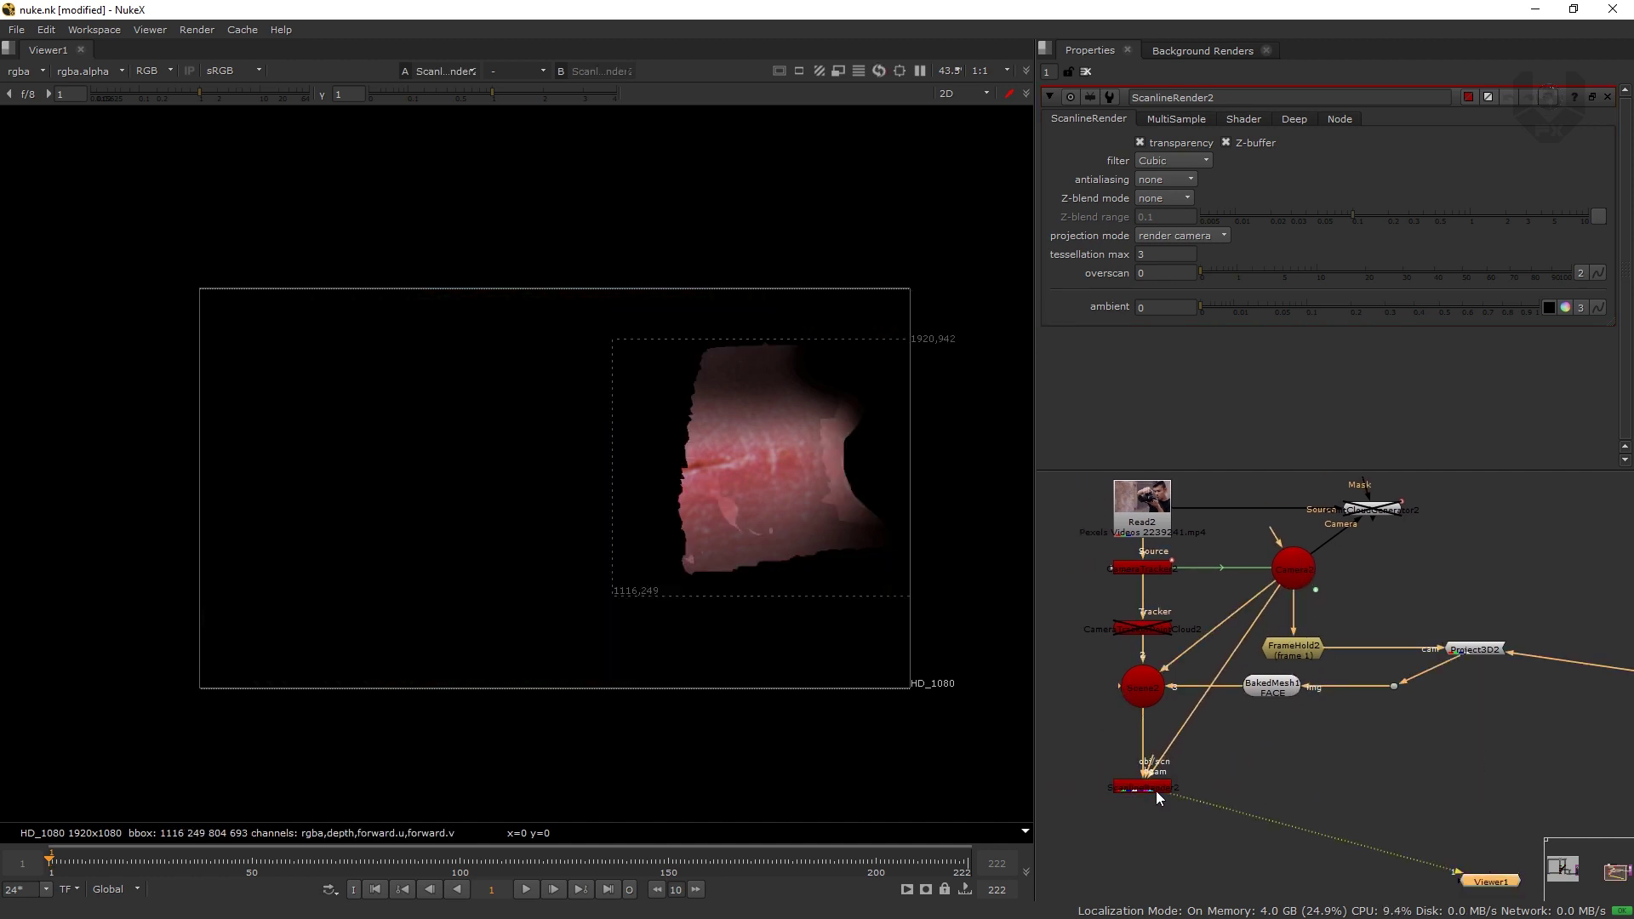
scroll(734, 669, up, 2)
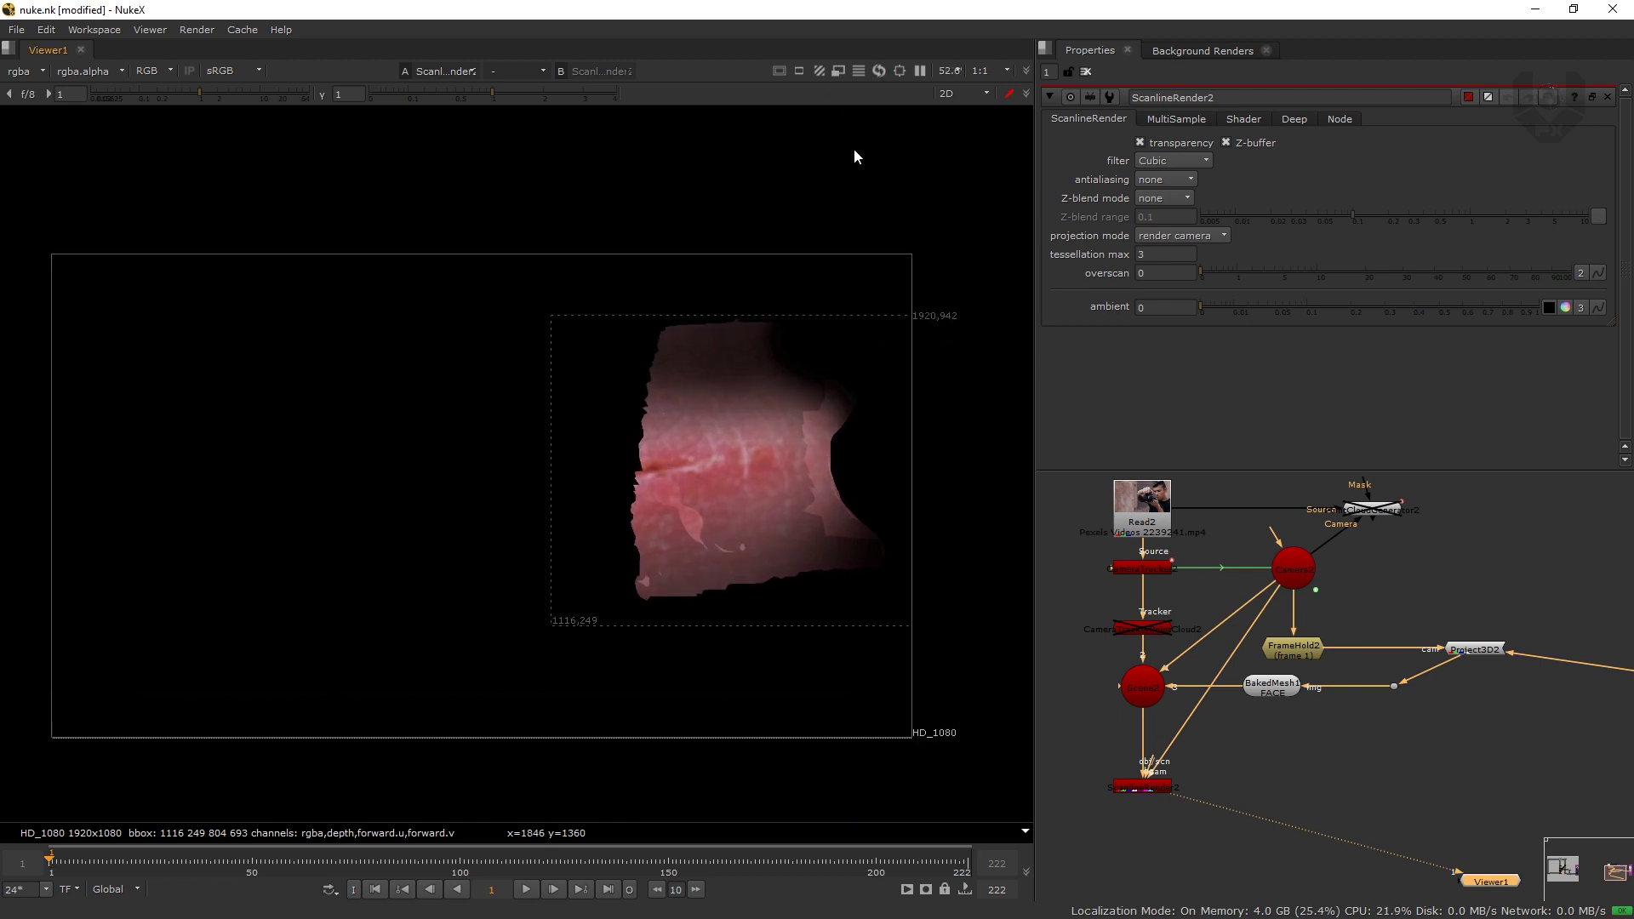
- Set Project3D2 to project on front only and check the textured face mesh from several angles in 3D
key(Tab)
ctrl+drag(610, 391, 663, 574)
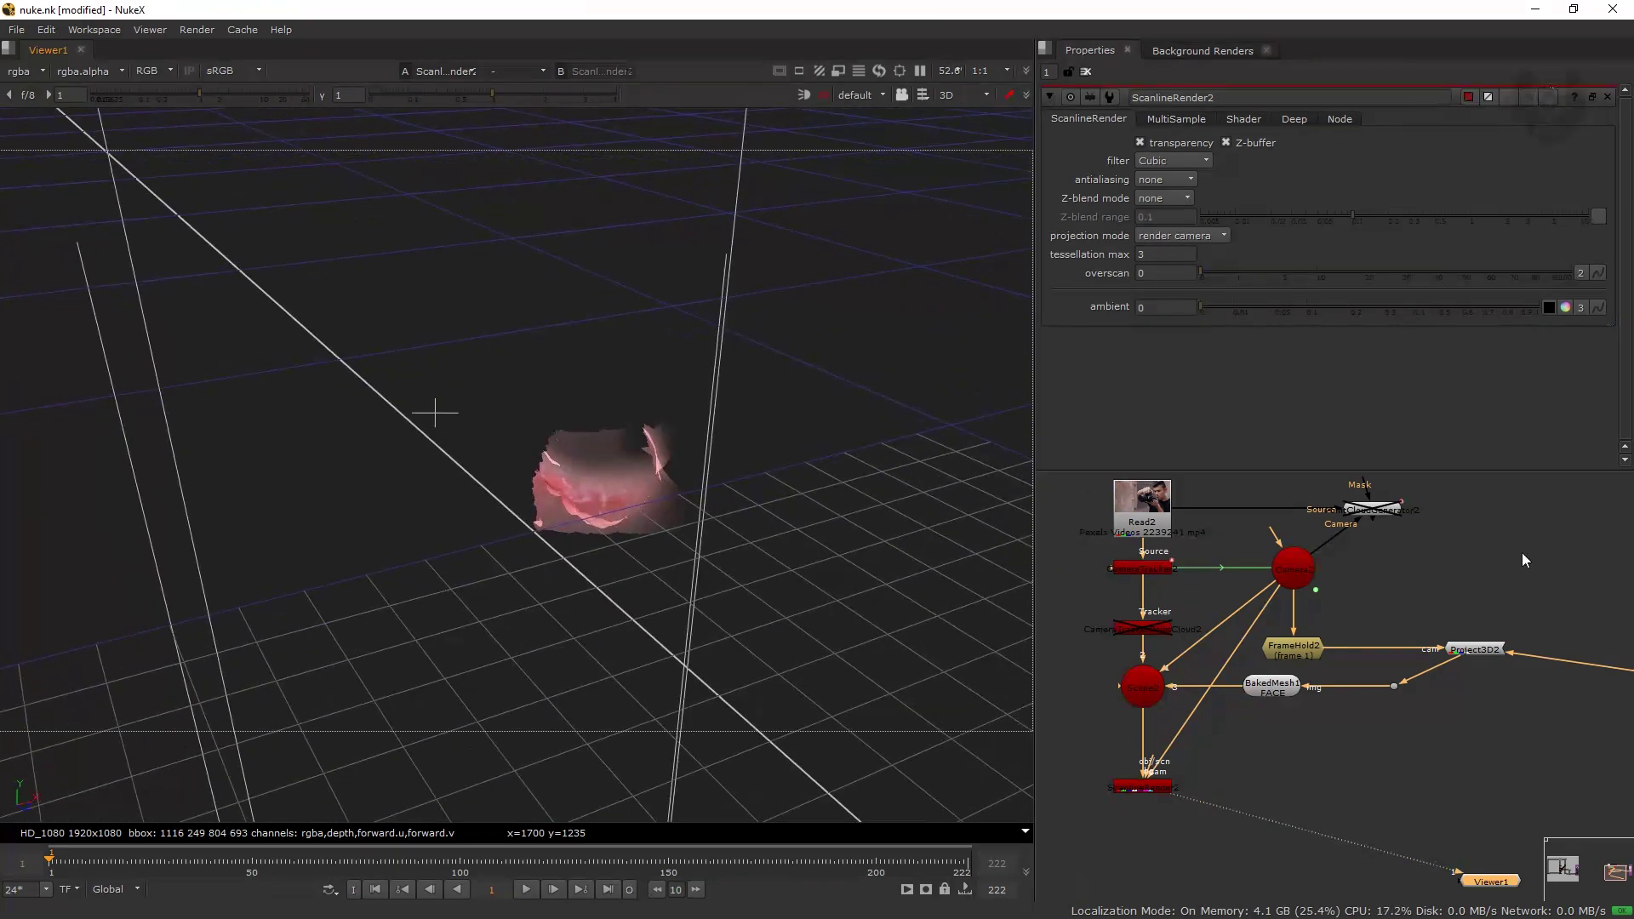
middle_drag(1525, 560, 1386, 561)
double_click(1336, 650)
ctrl+drag(815, 579, 606, 335)
ctrl+drag(593, 517, 808, 399)
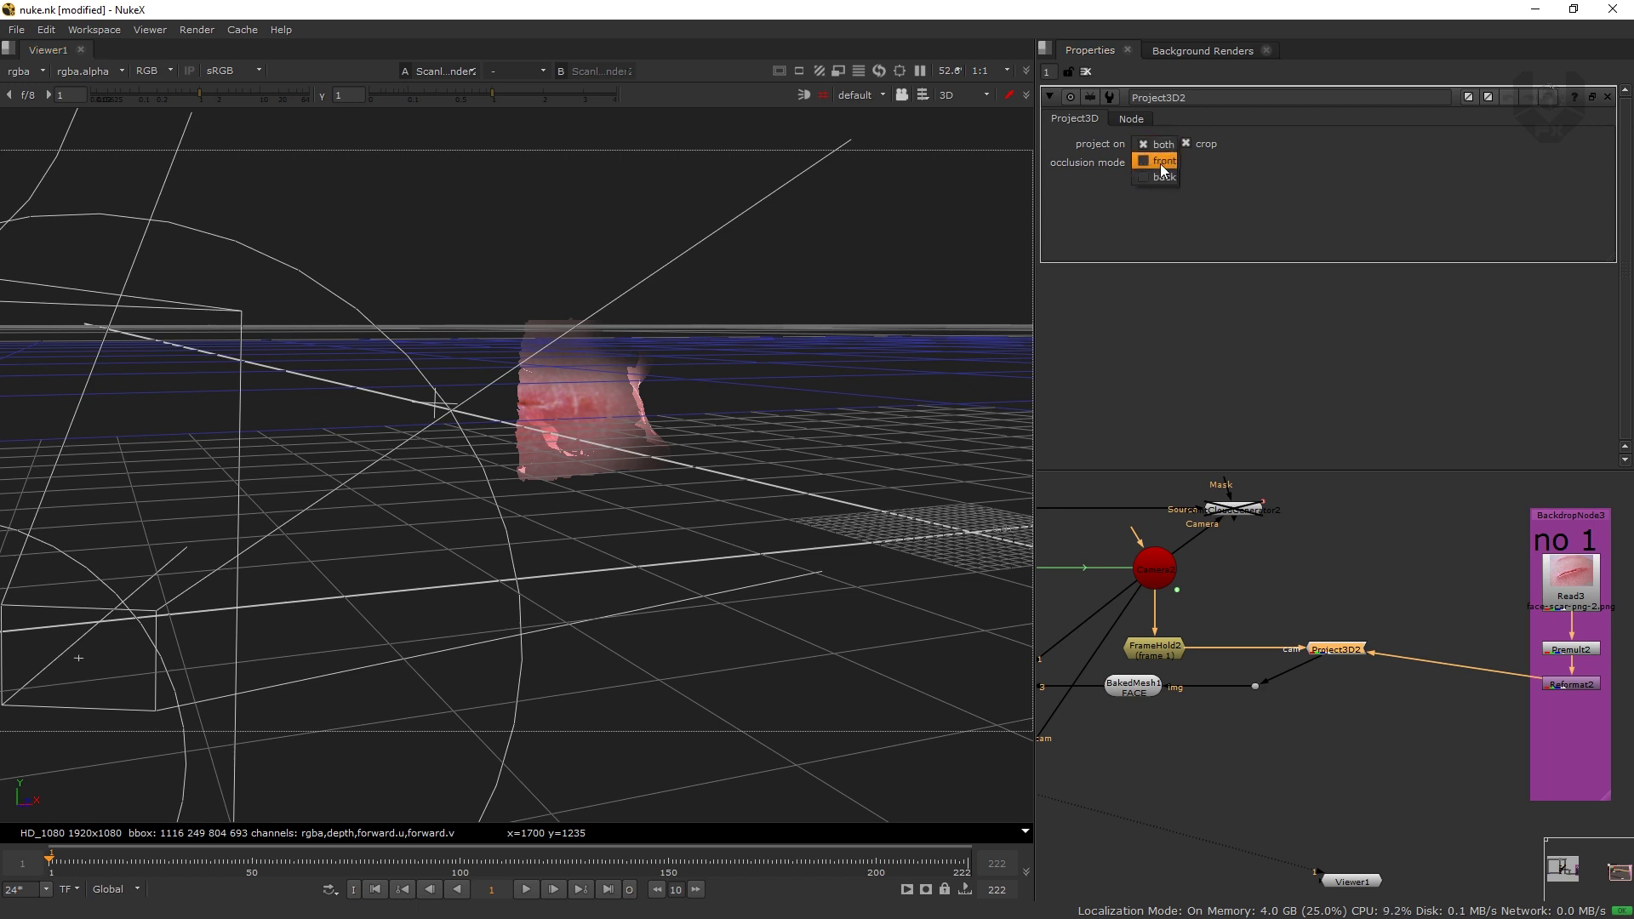
click(1160, 164)
ctrl+drag(834, 392, 538, 559)
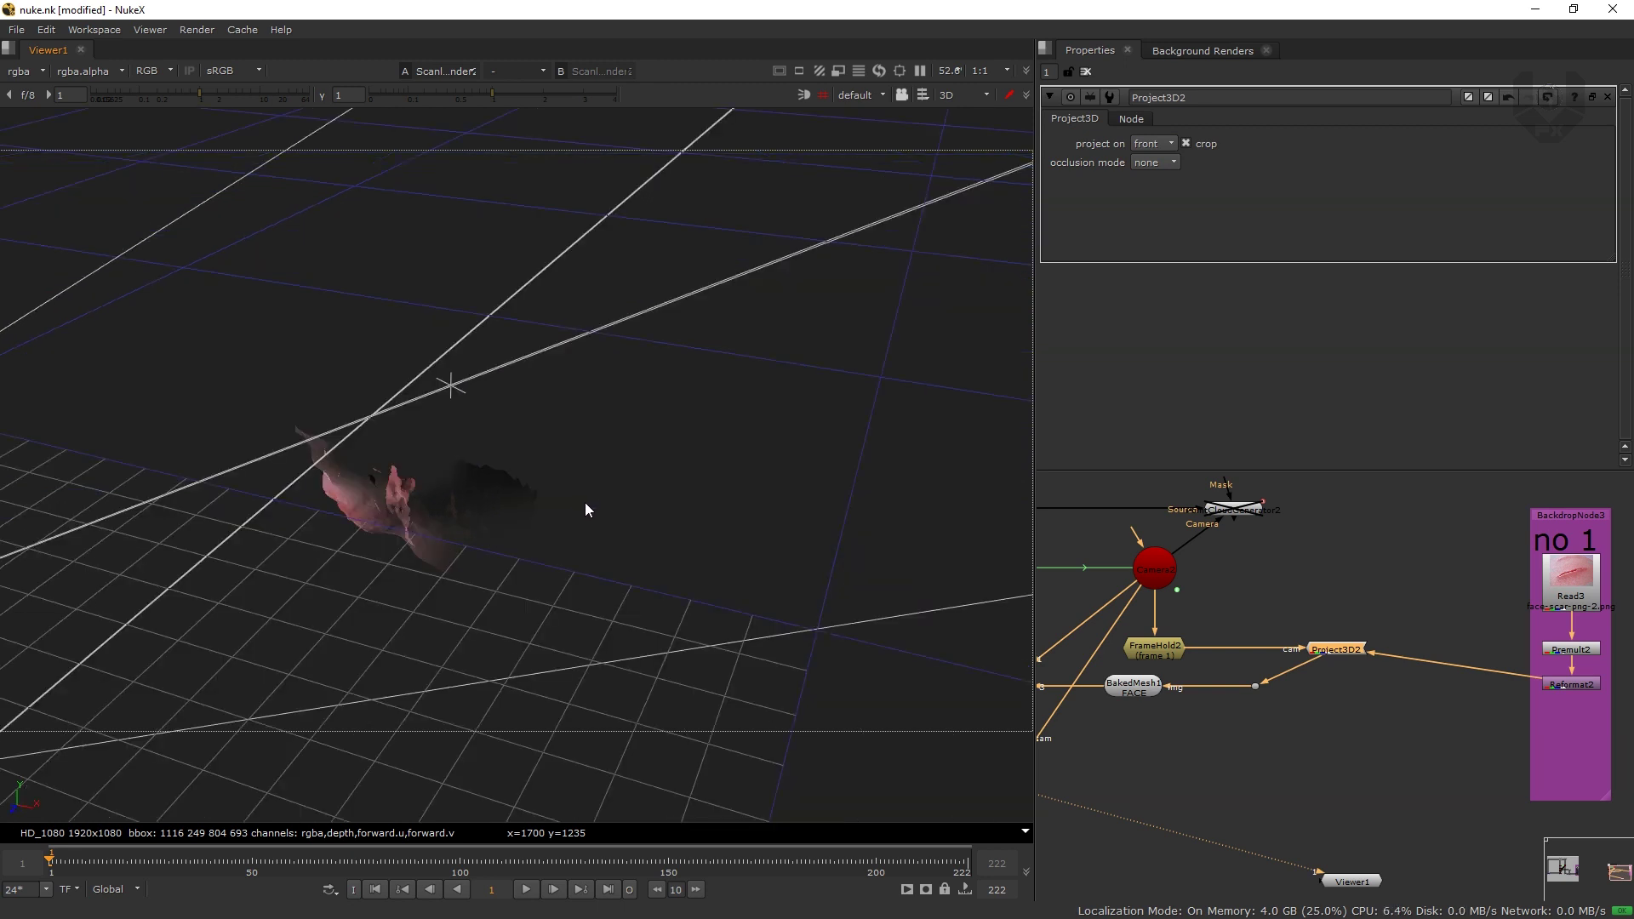
ctrl+drag(581, 508, 552, 534)
- Tighten the scar image's node column and add a Transform node after Reformat2, returning the viewer to 2D
middle_drag(1328, 512, 1191, 509)
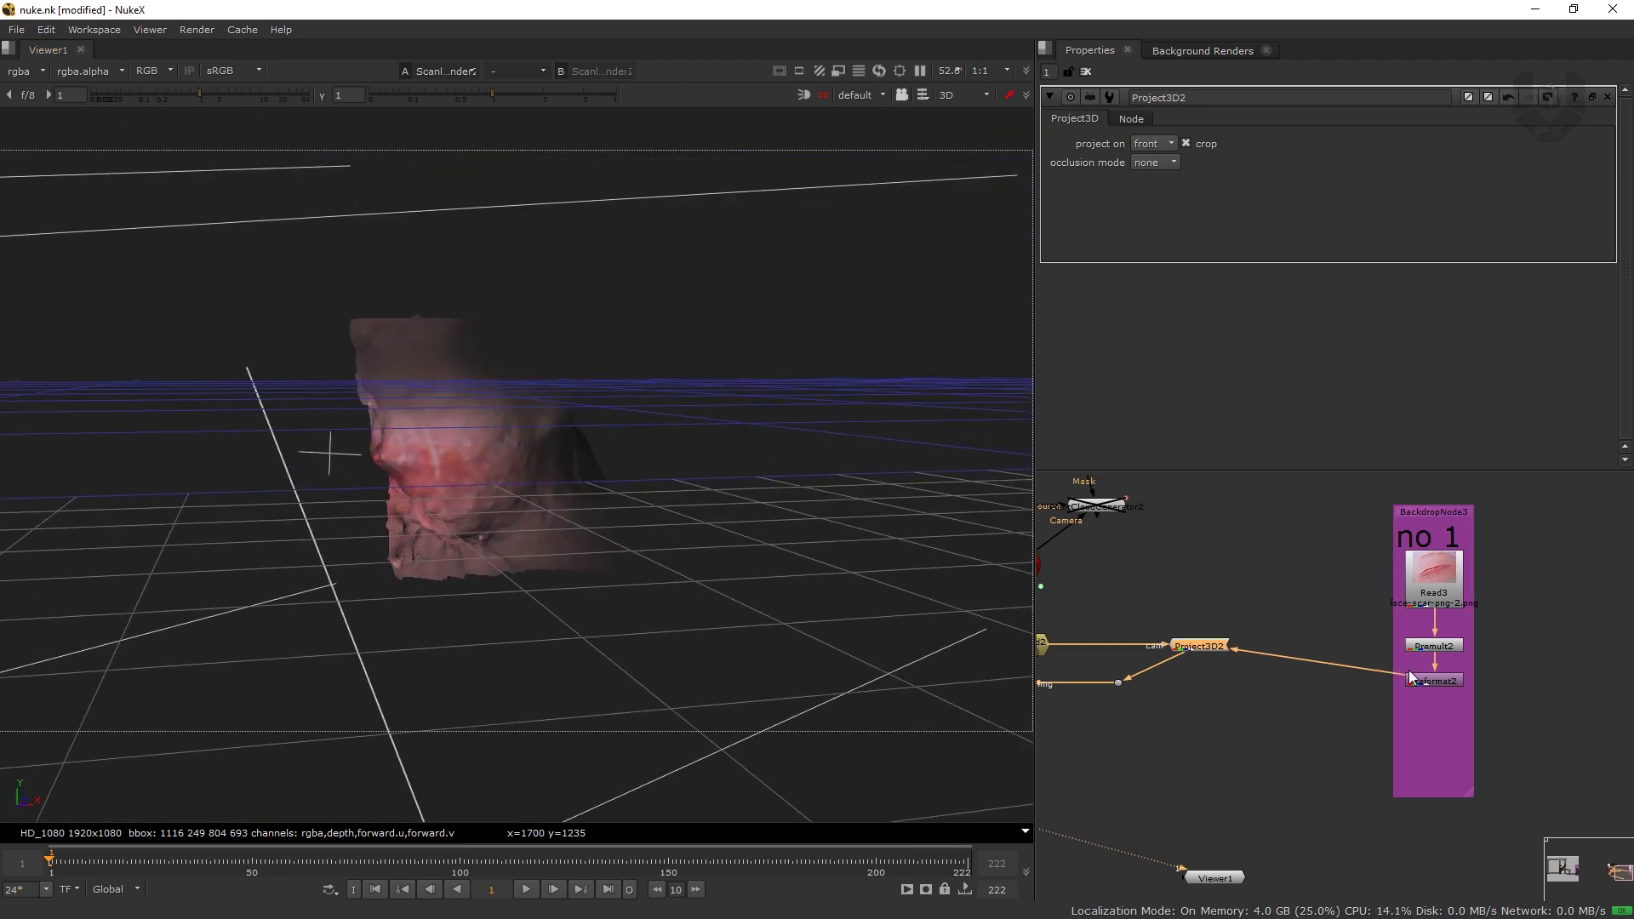
click(1431, 645)
drag(1435, 593, 1434, 582)
mouse_move(1438, 645)
mouse_down()
mouse_move(1440, 629)
mouse_move(1438, 664)
mouse_up()
double_click(1438, 661)
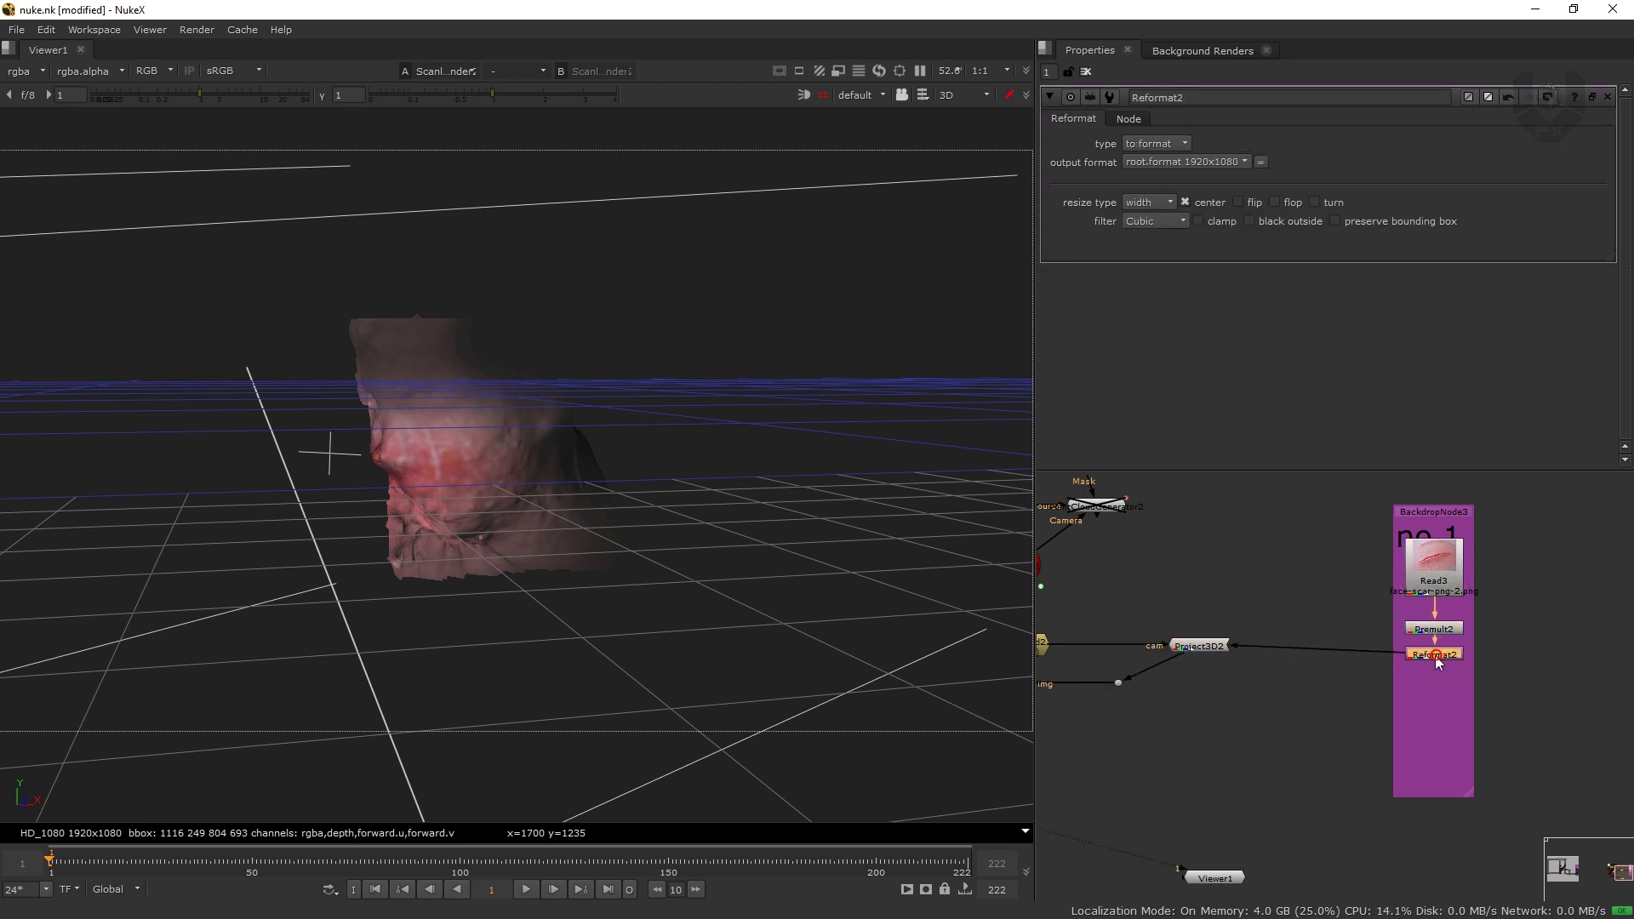
key(t)
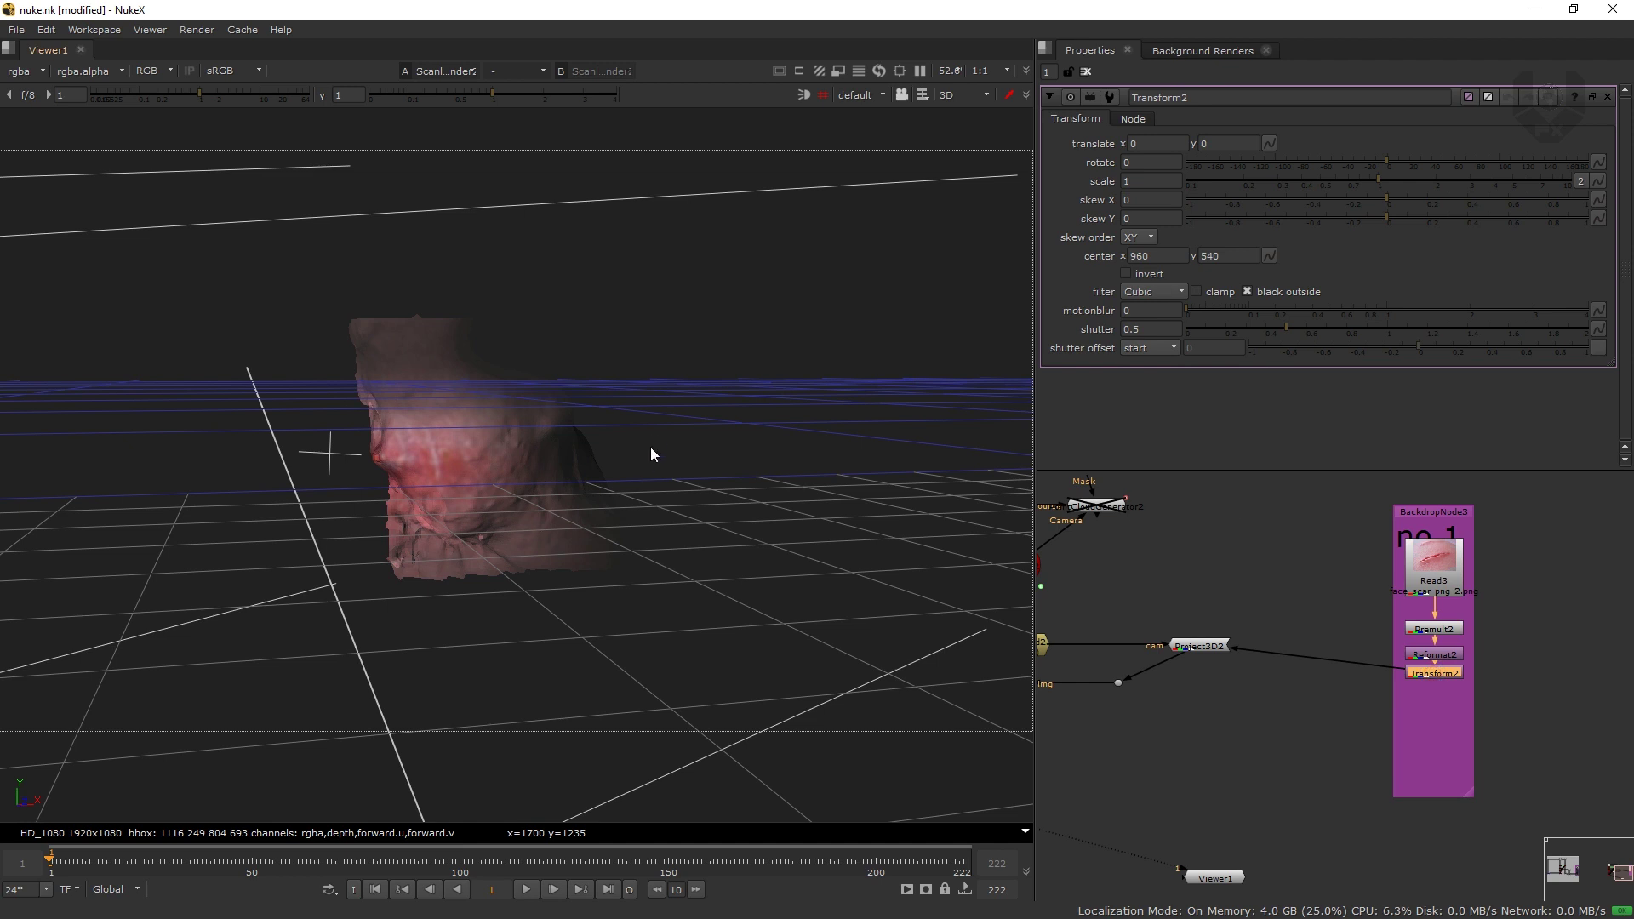
key(Tab)
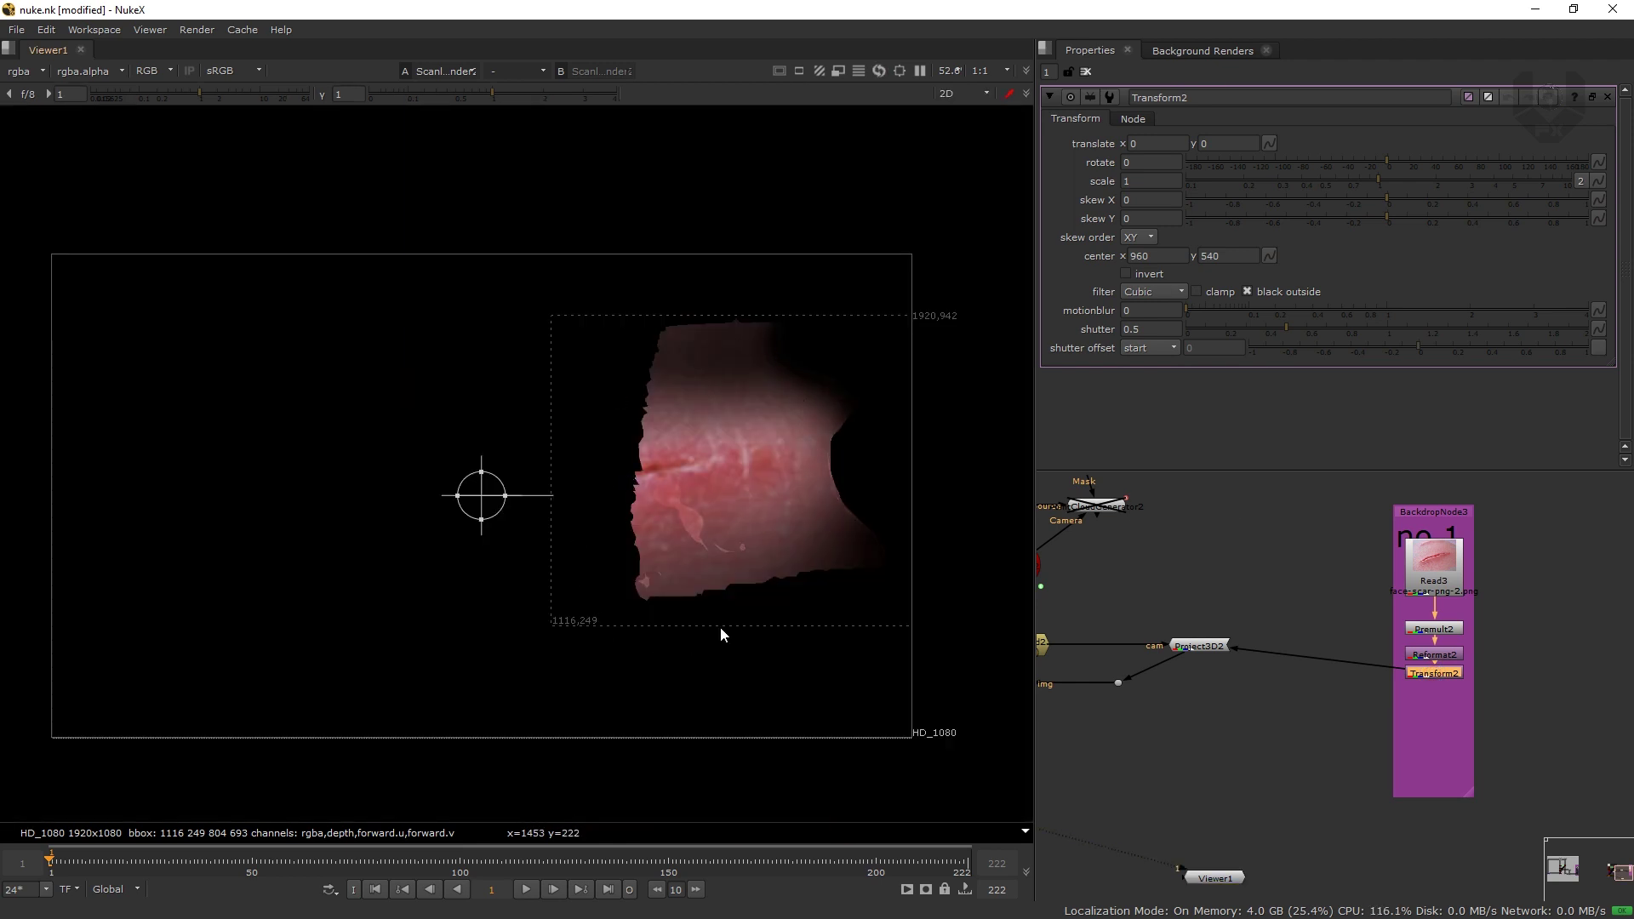
- Add a Merge node set to over, with ScanlineRender2 as input A and the Read2 footage as input B, and view it
middle_drag(1187, 538, 1393, 511)
scroll(1280, 536, down, 1)
click(1250, 737)
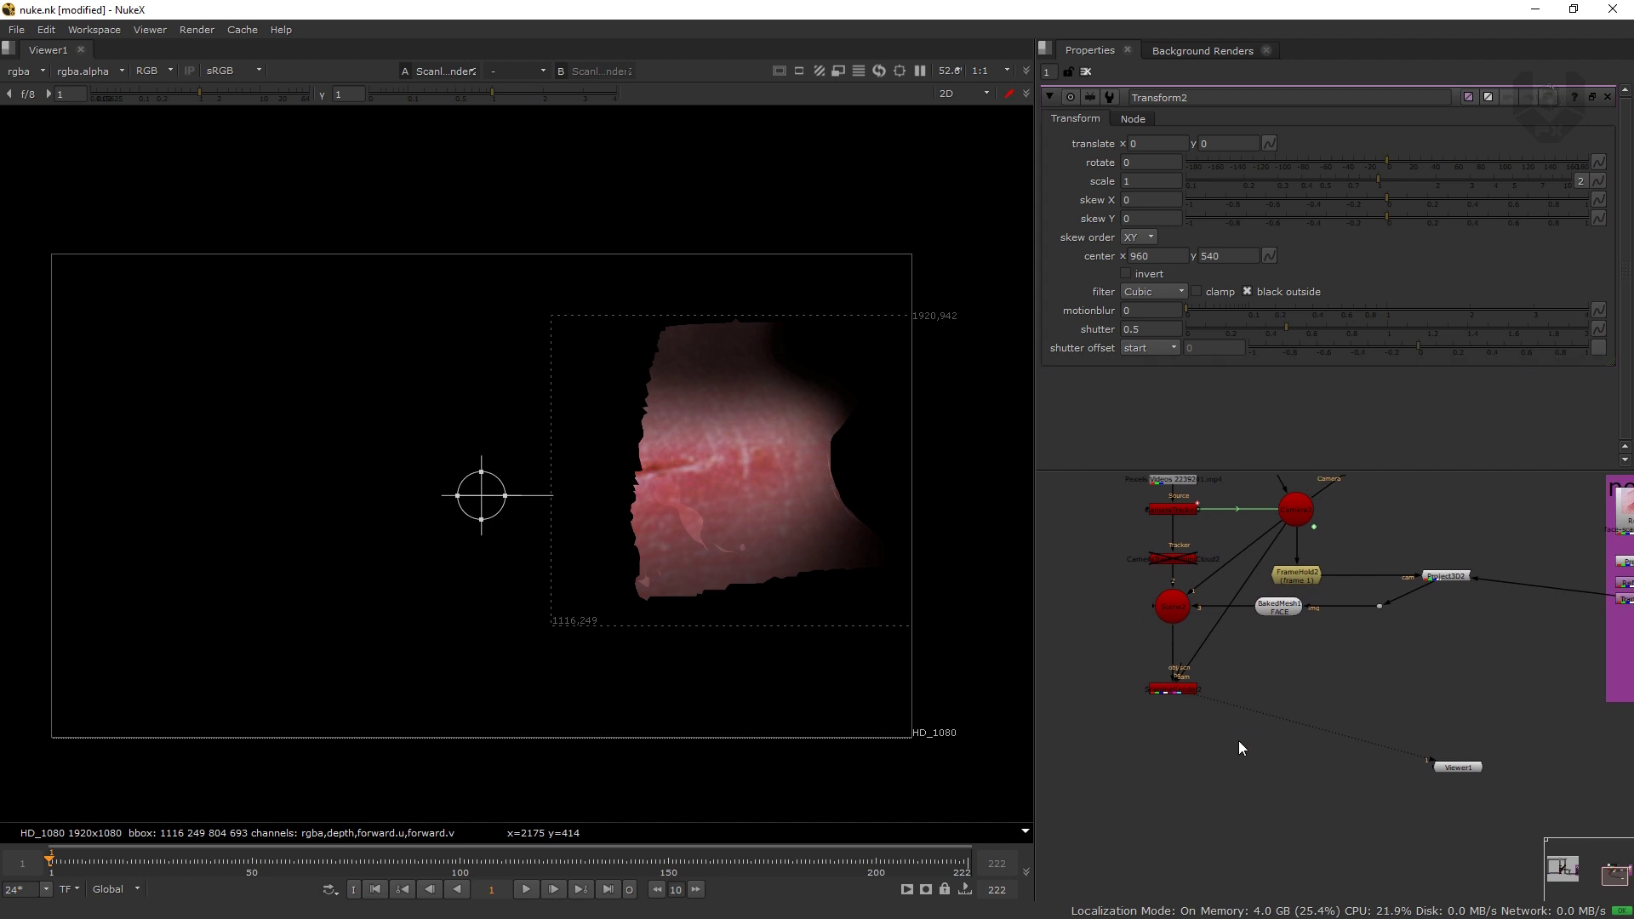
key(m)
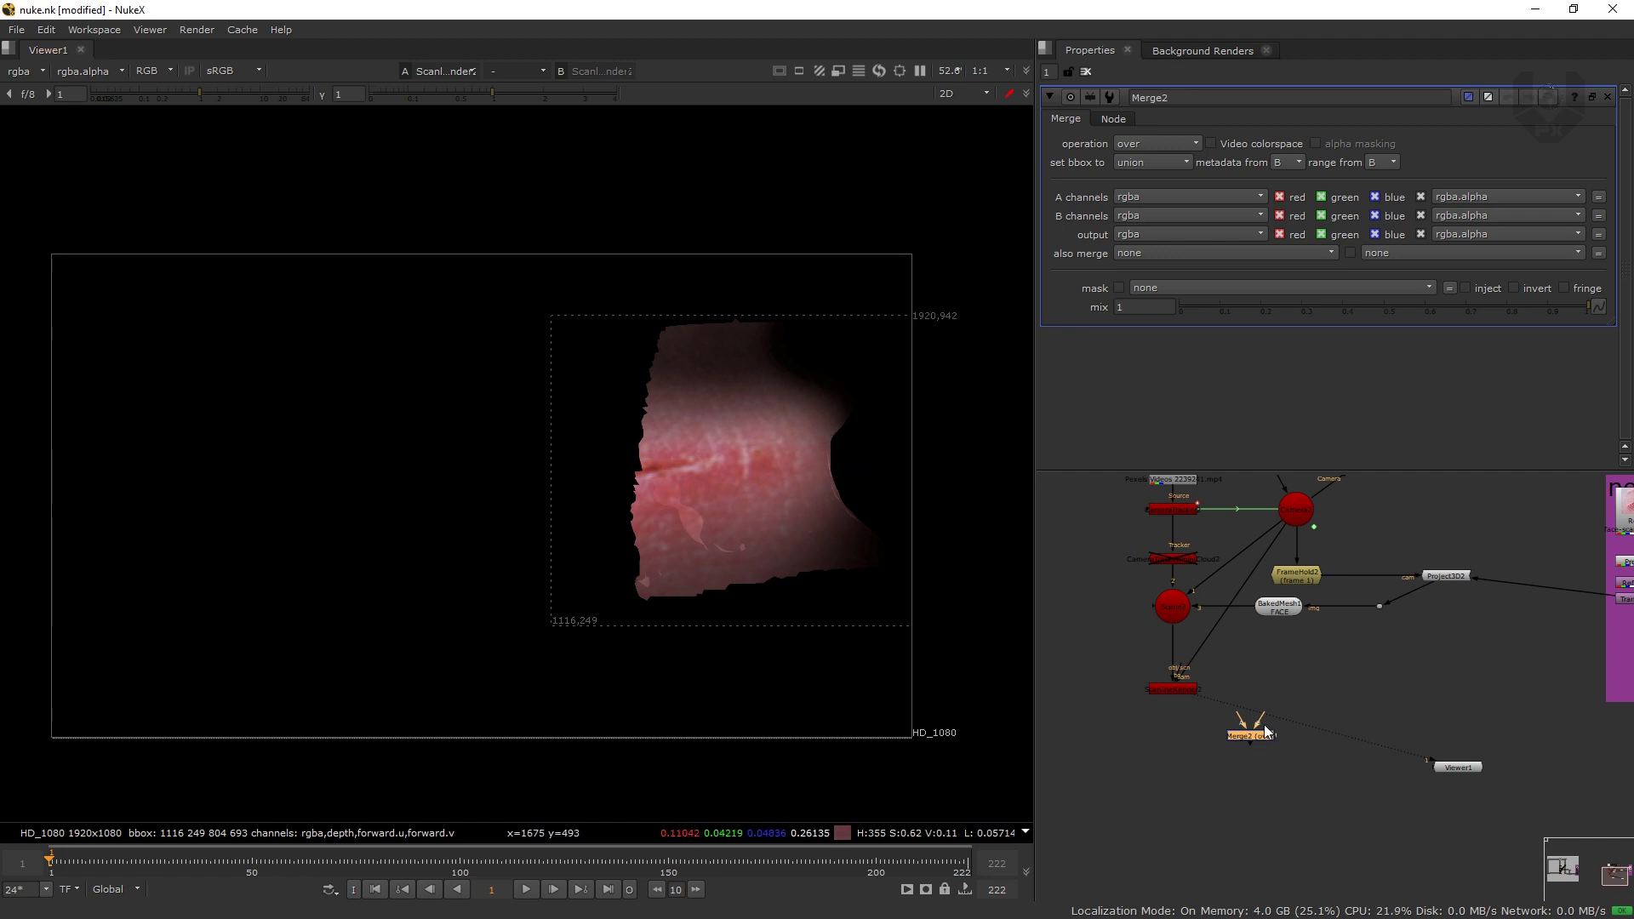
drag(1244, 726, 1181, 691)
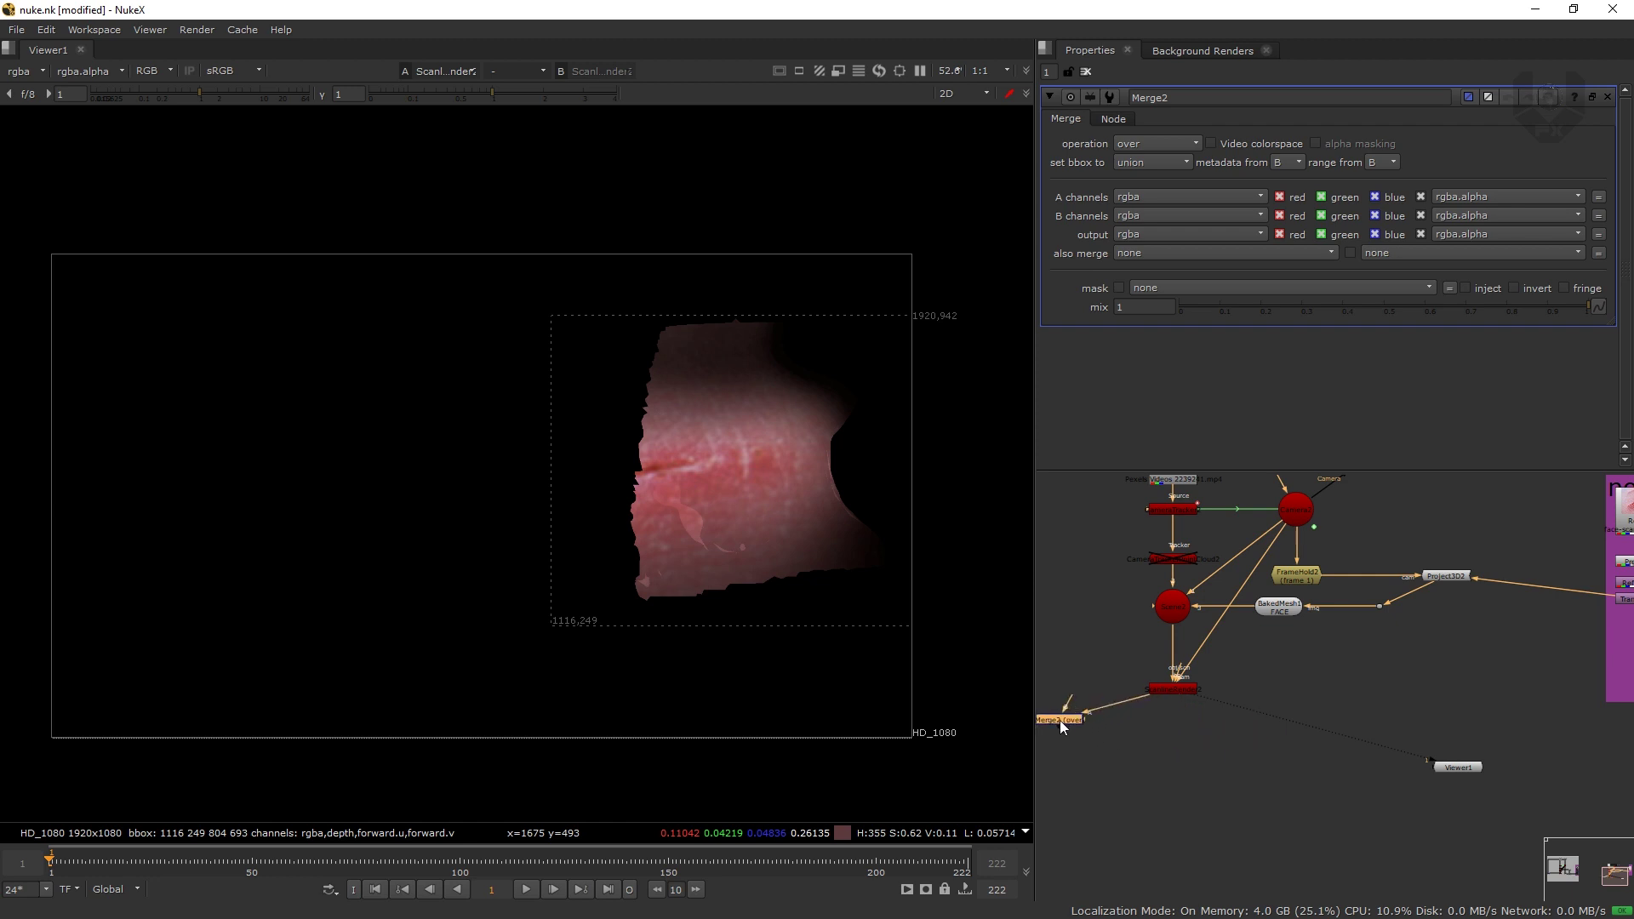
drag(1059, 720, 1065, 686)
middle_drag(1126, 571, 1207, 702)
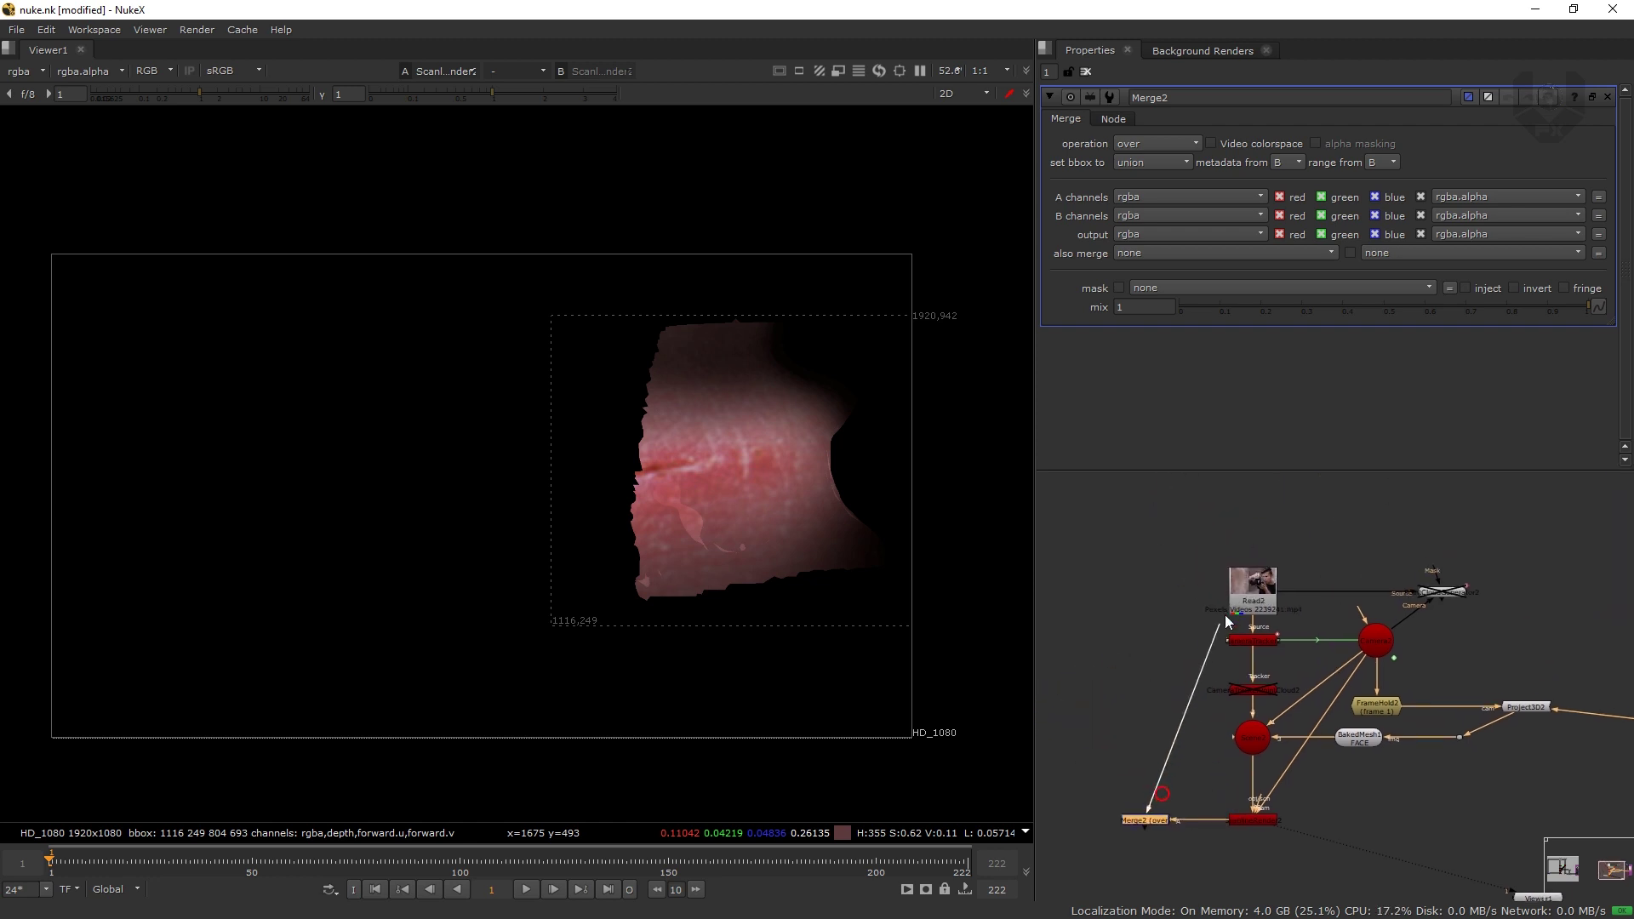
drag(1223, 614, 1226, 611)
middle_drag(1317, 842, 1332, 785)
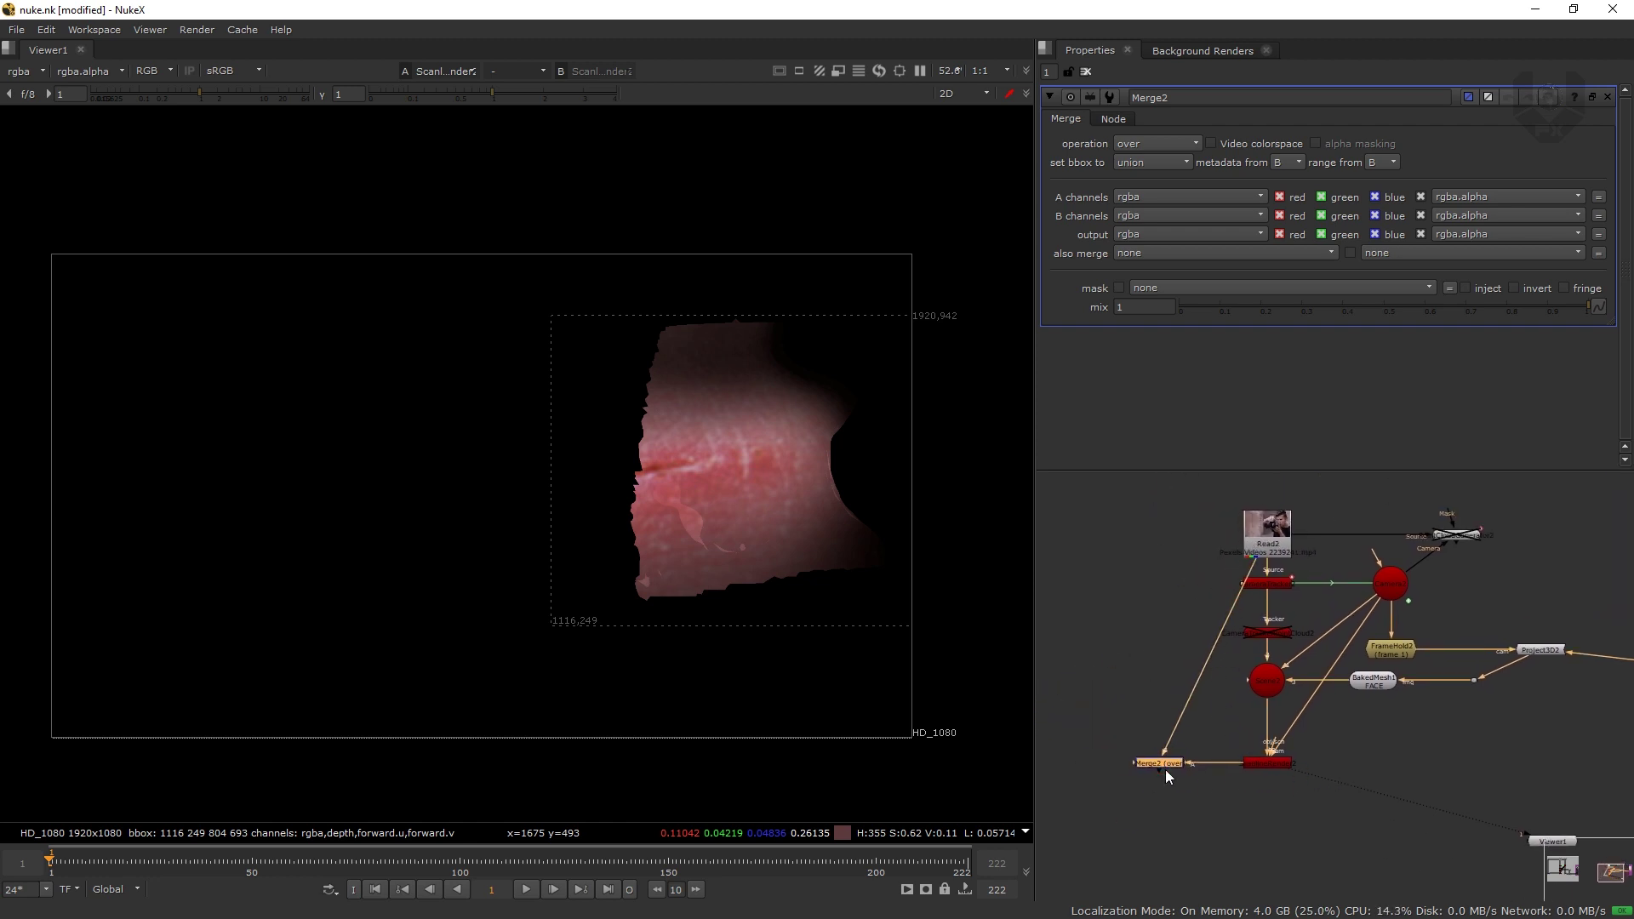
key(1)
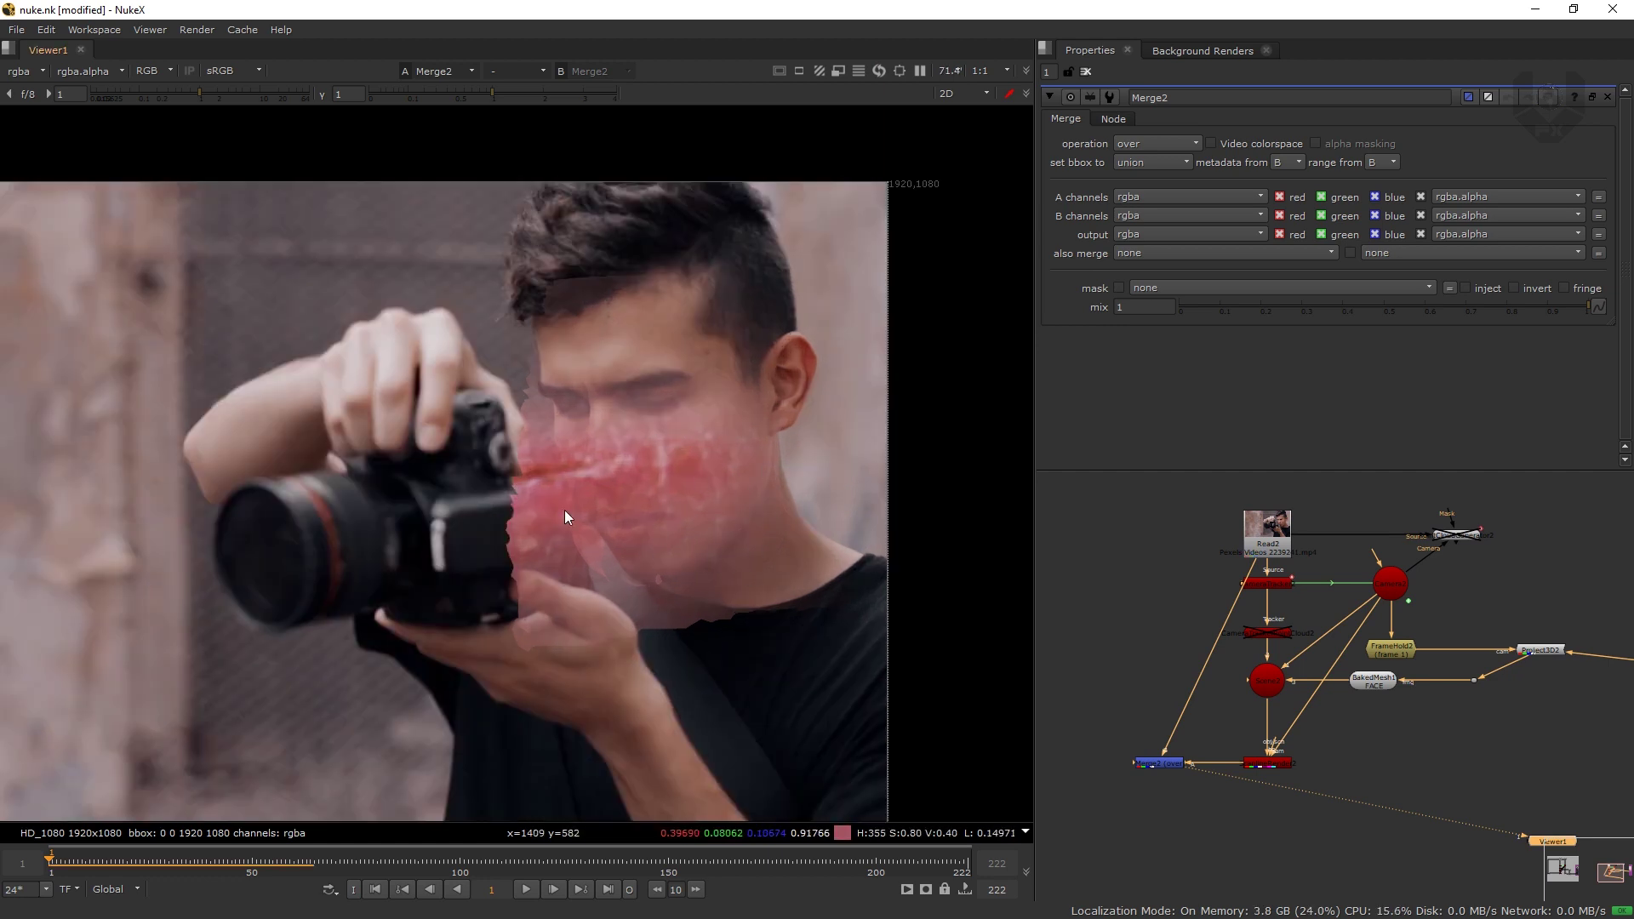
- Shrink the scar with Transform2 to scale 0.126 and move it onto the man's cheek, translating about 636, 116
middle_drag(768, 505, 638, 528)
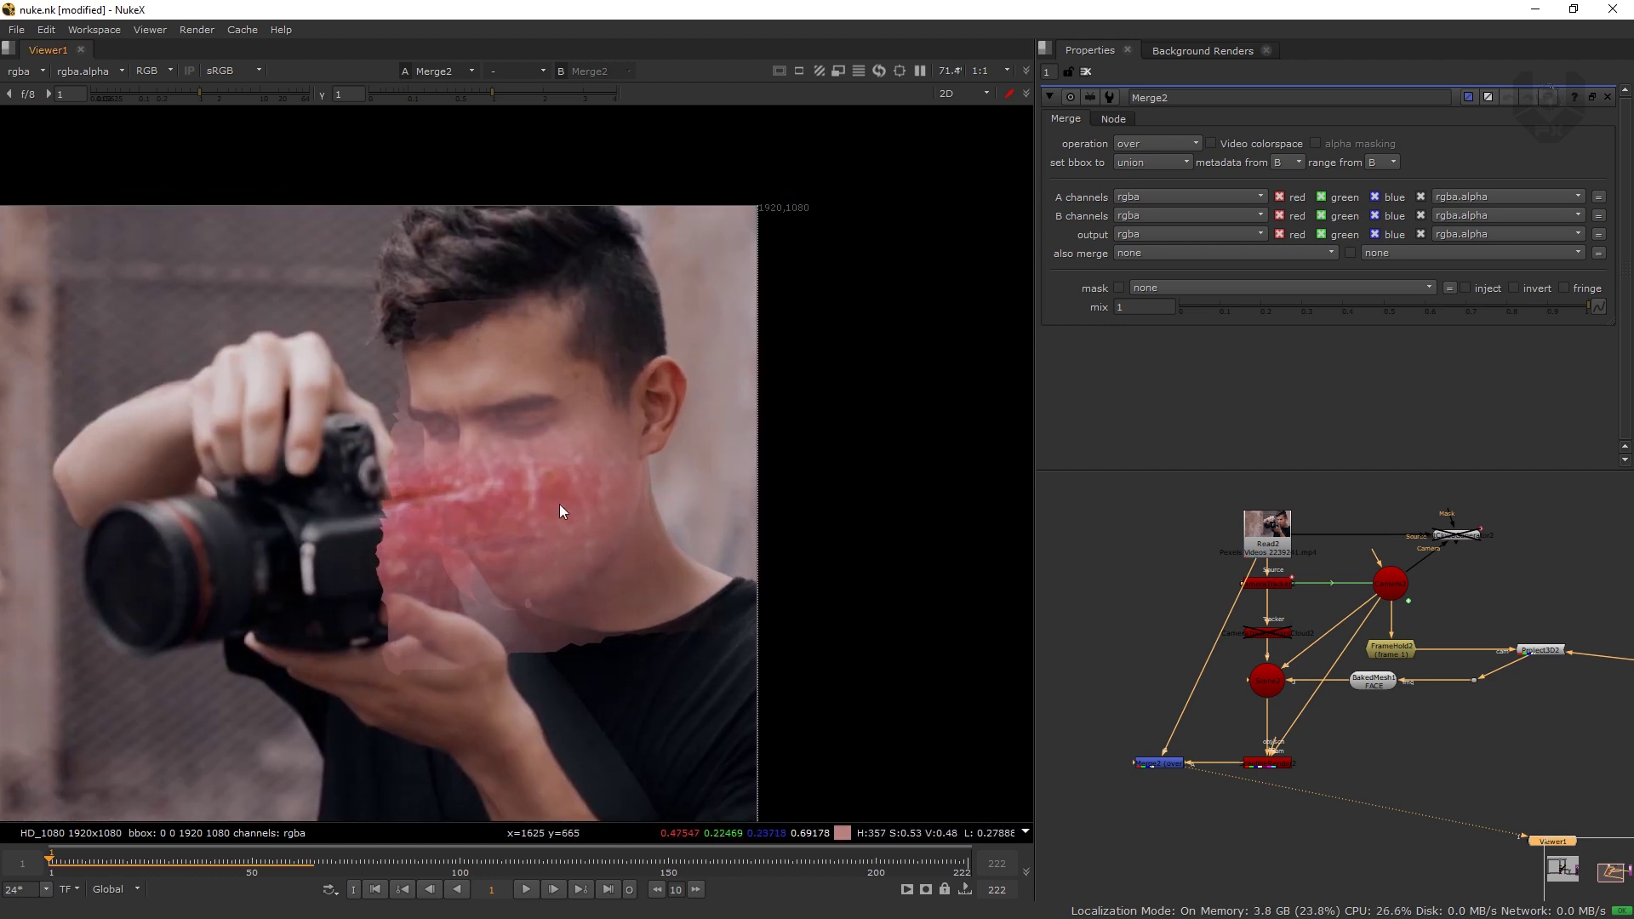
middle_drag(1411, 547, 1170, 532)
mouse_move(661, 472)
middle_down()
mouse_move(708, 452)
mouse_move(651, 492)
middle_up()
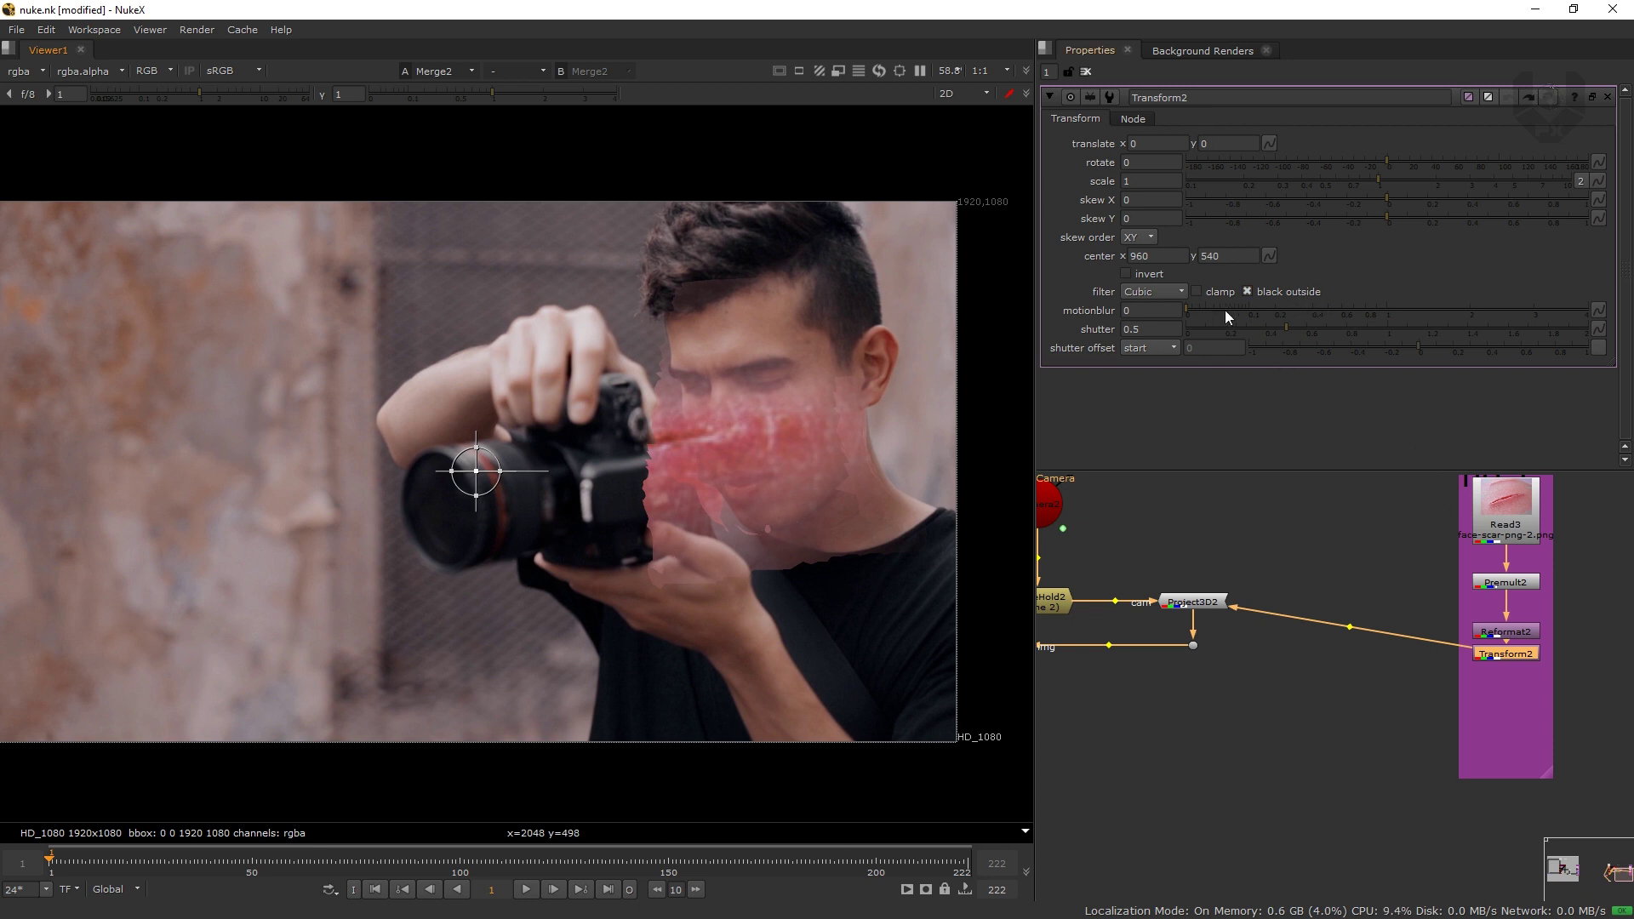
click(1335, 179)
drag(1215, 186, 1204, 194)
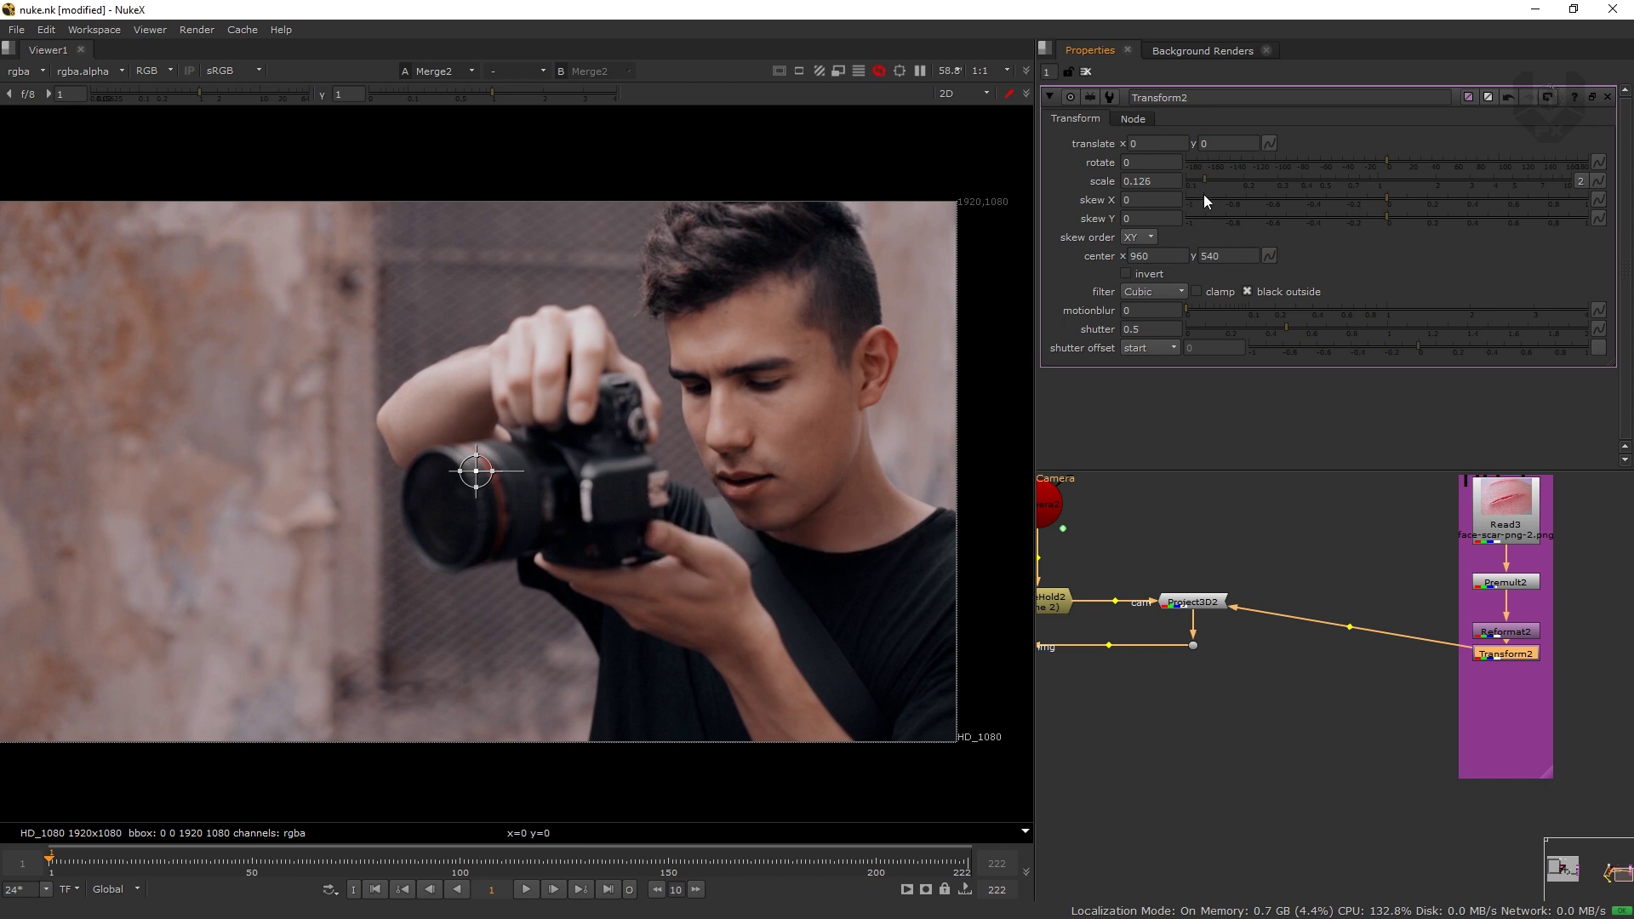
drag(479, 470, 795, 412)
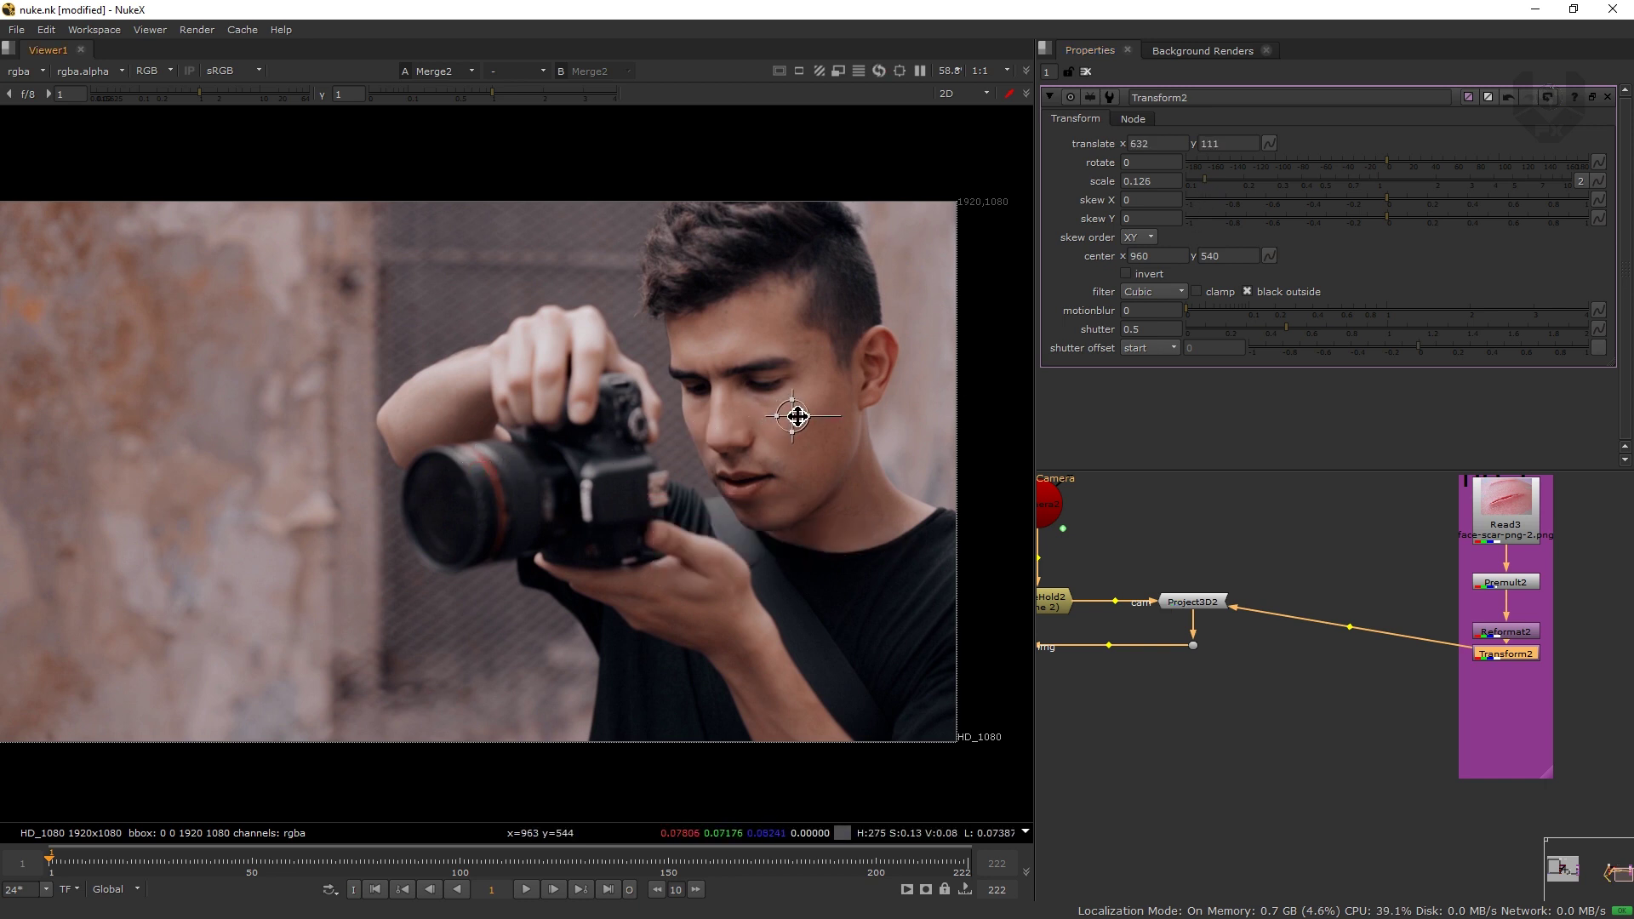
middle_drag(752, 490, 652, 546)
scroll(653, 553, up, 5)
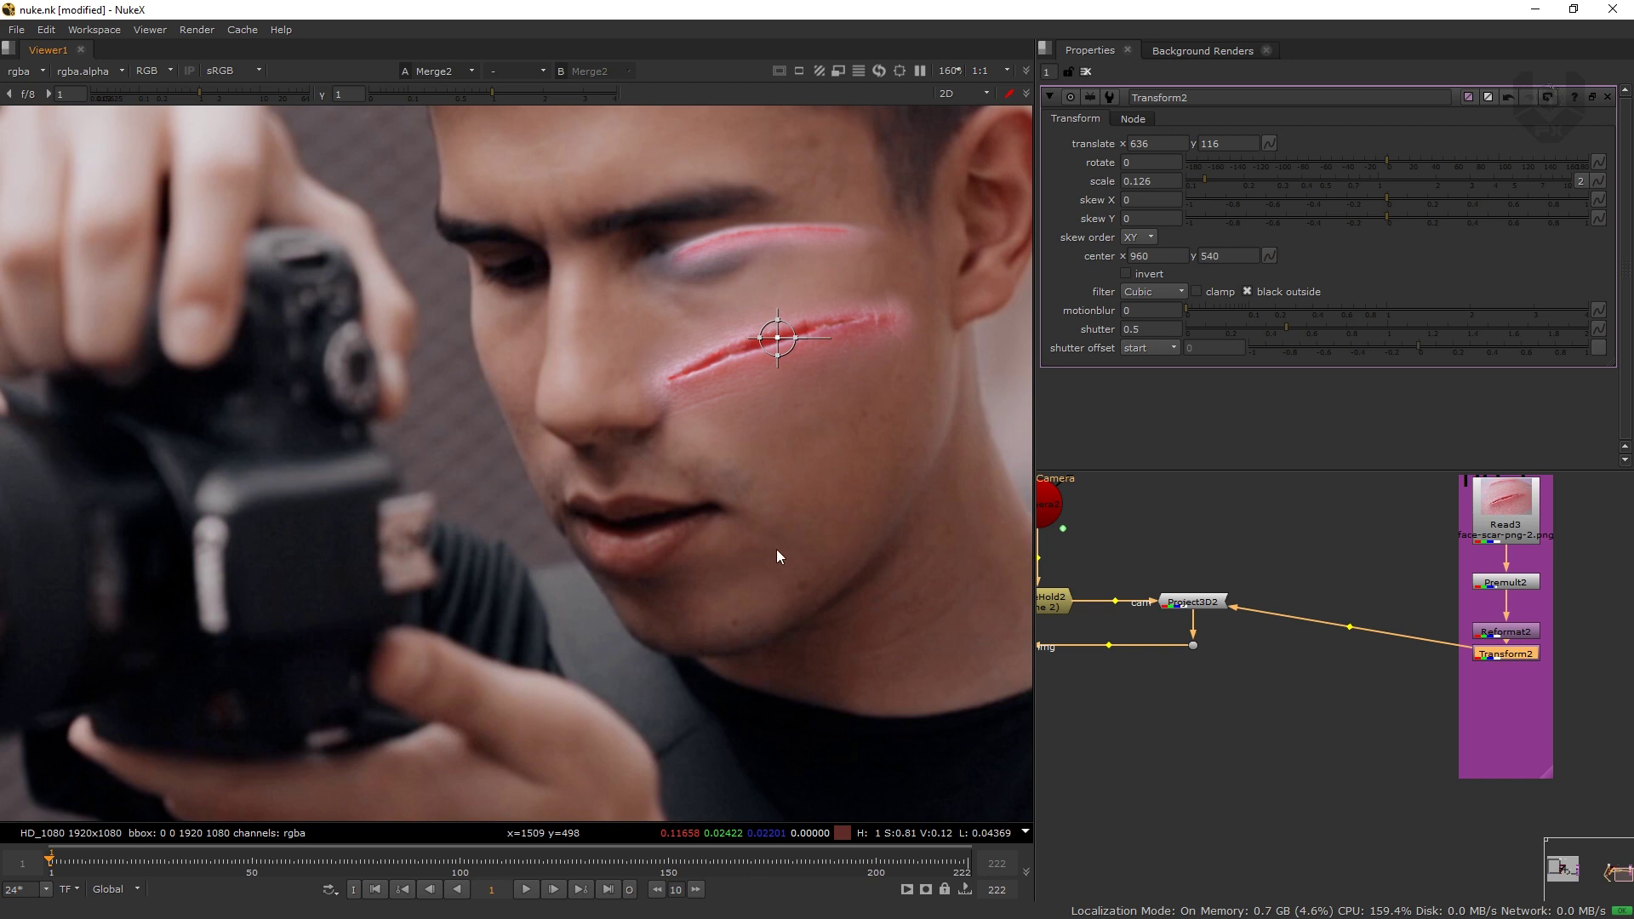
scroll(698, 727, up, 1)
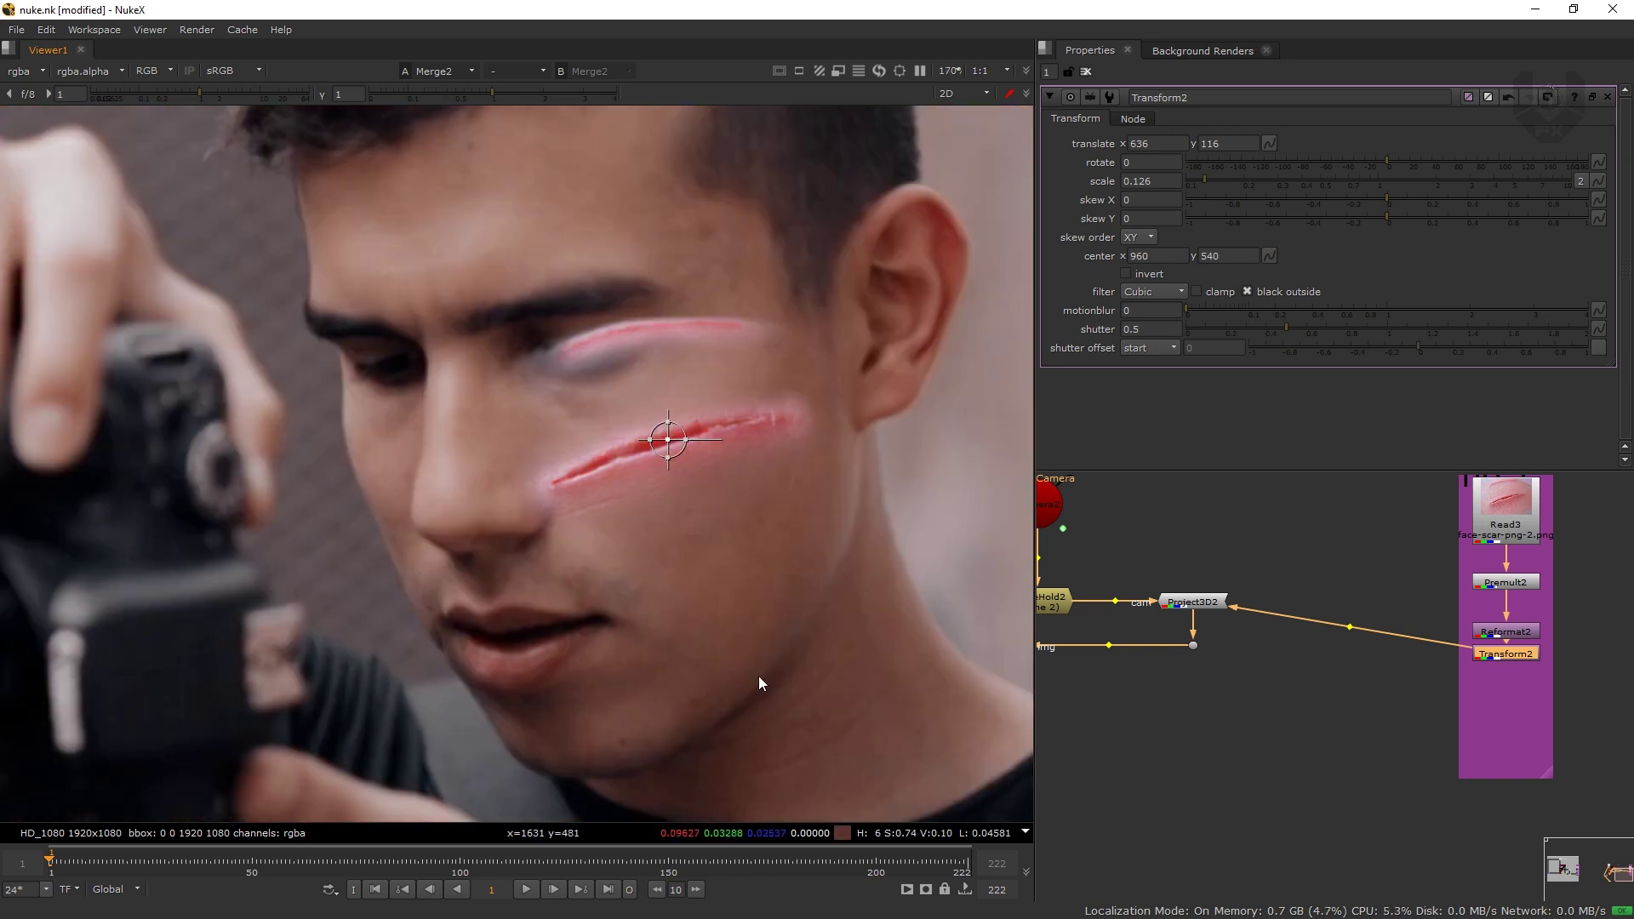
- Refine the scar's placement with Transform2: scale 0.104, translate about 643.5, 93.5, and rotate about 13.4 degrees
scroll(1255, 534, down, 4)
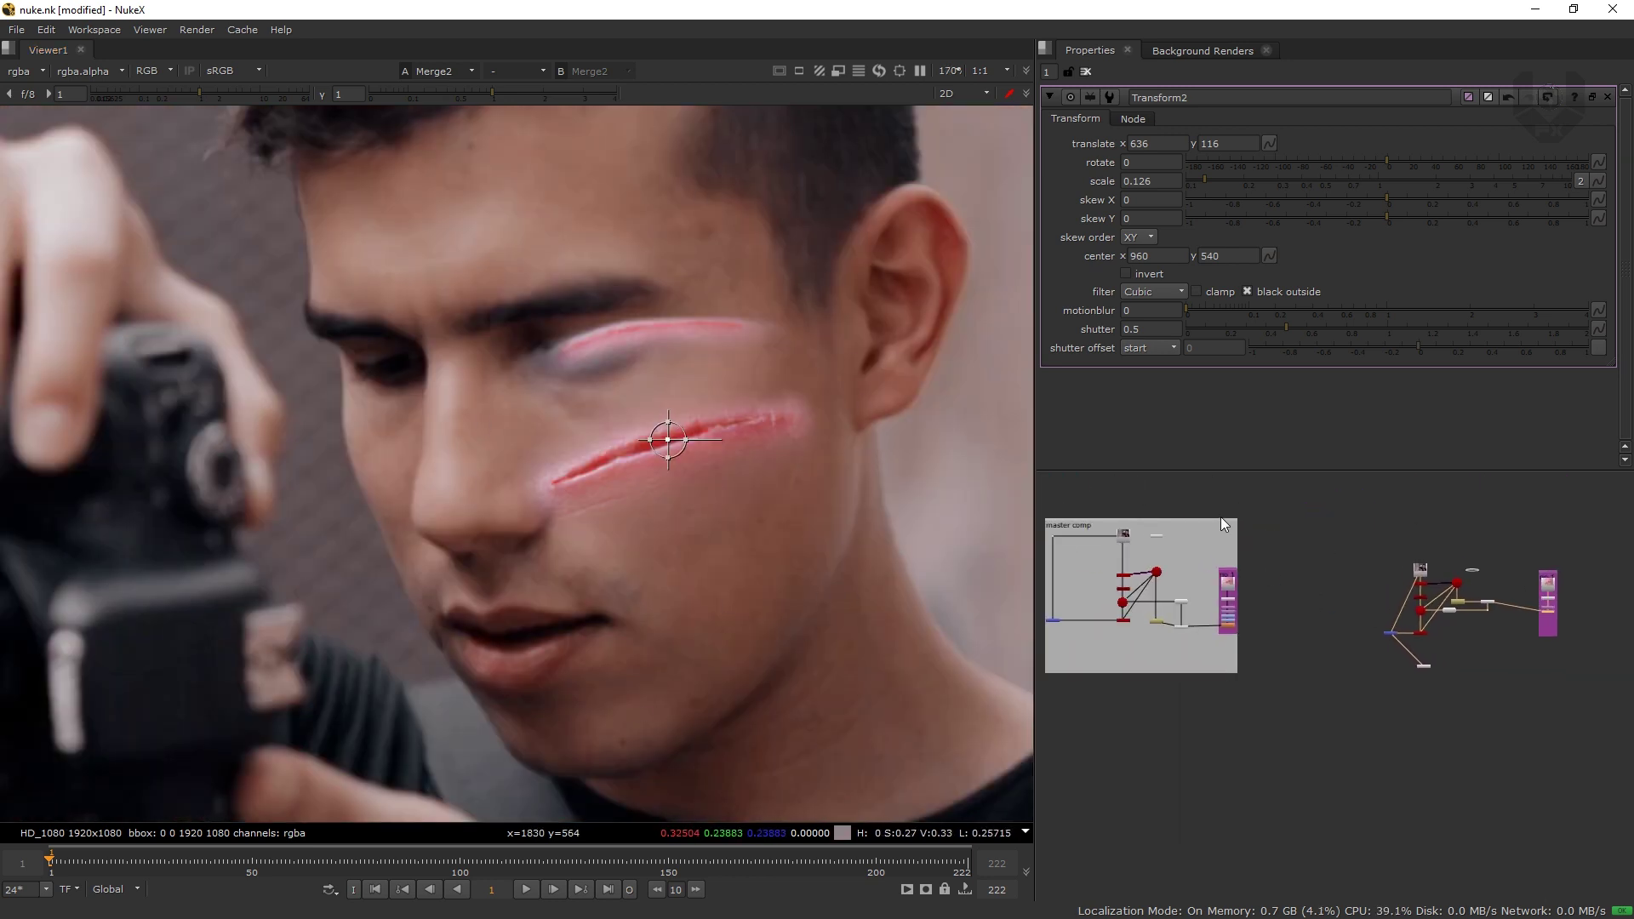
drag(1206, 176, 1192, 177)
drag(670, 443, 678, 487)
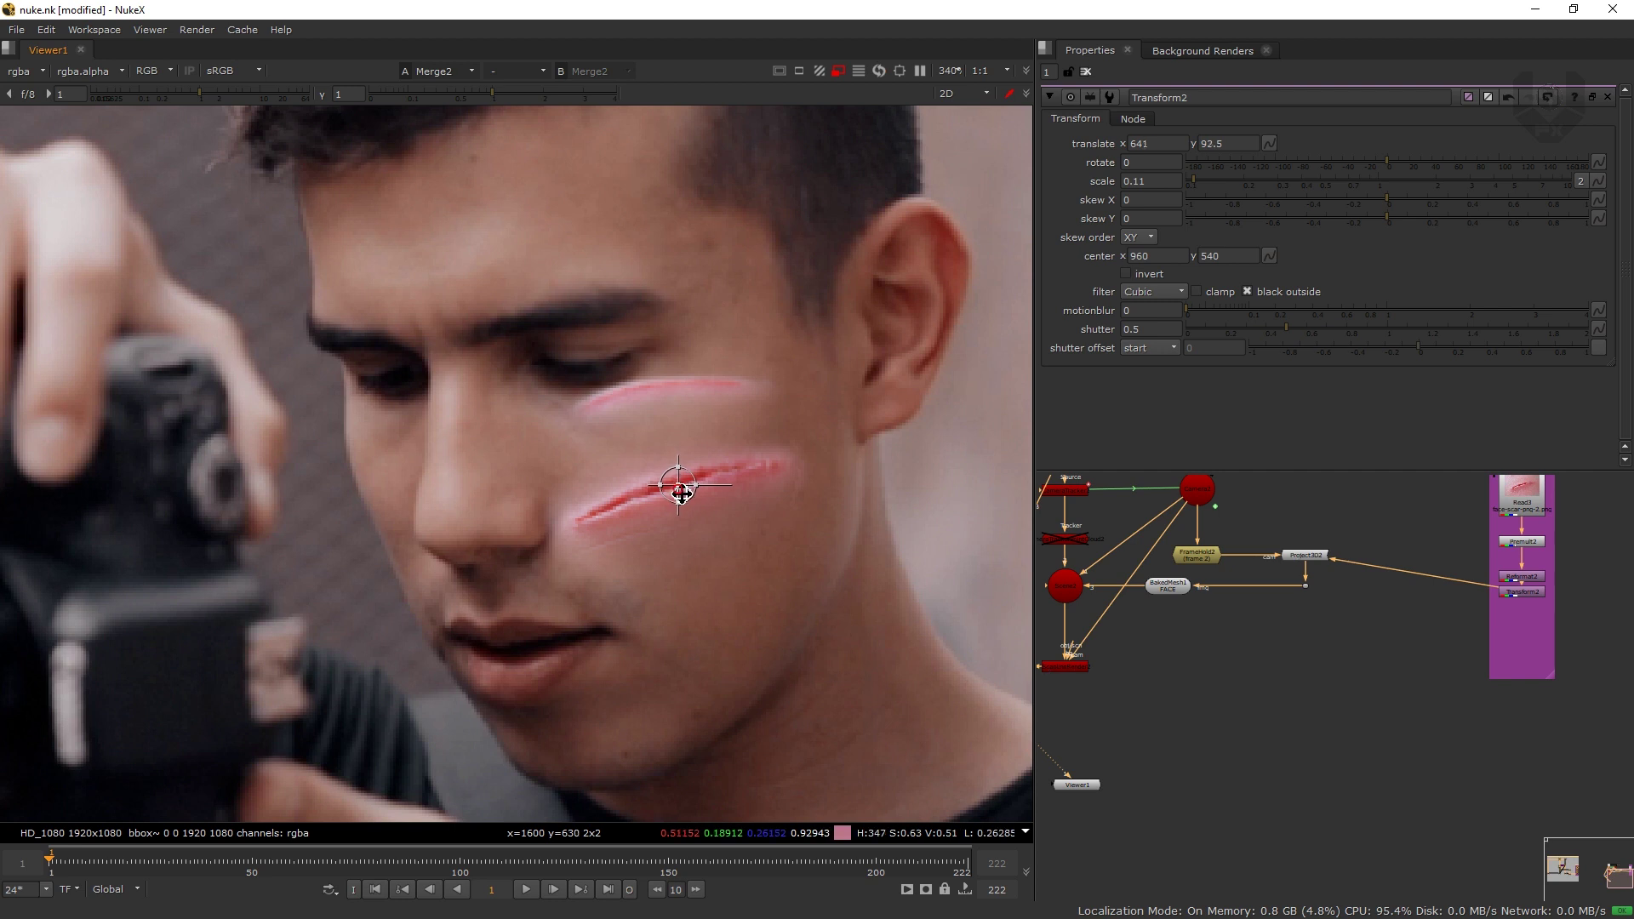
drag(1182, 180, 1188, 177)
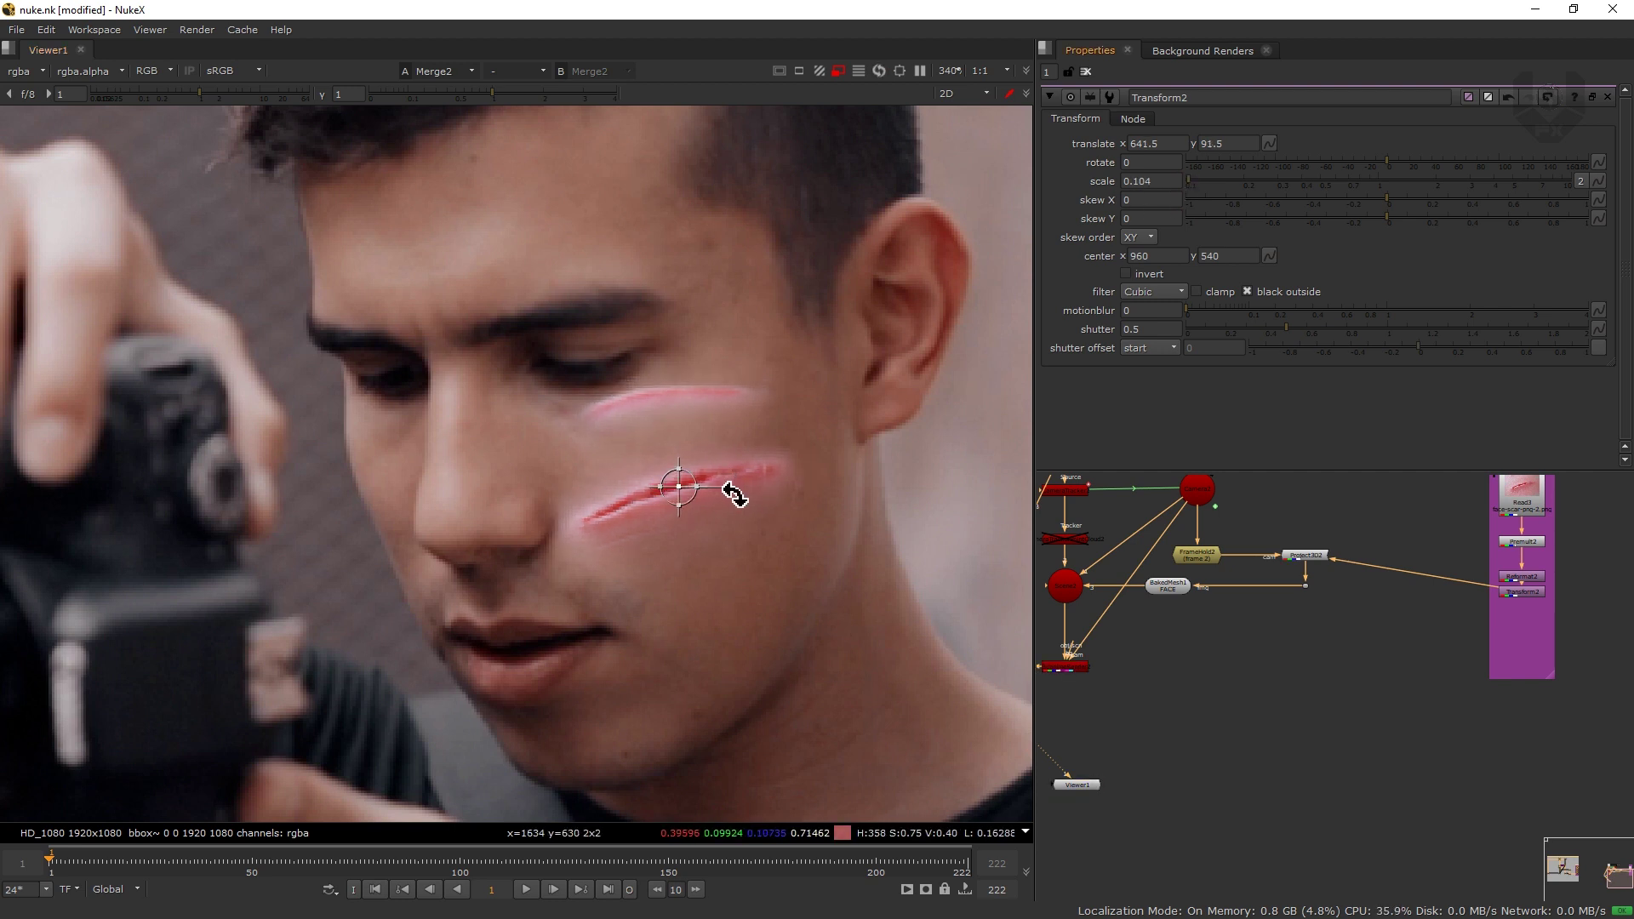
drag(733, 495, 683, 487)
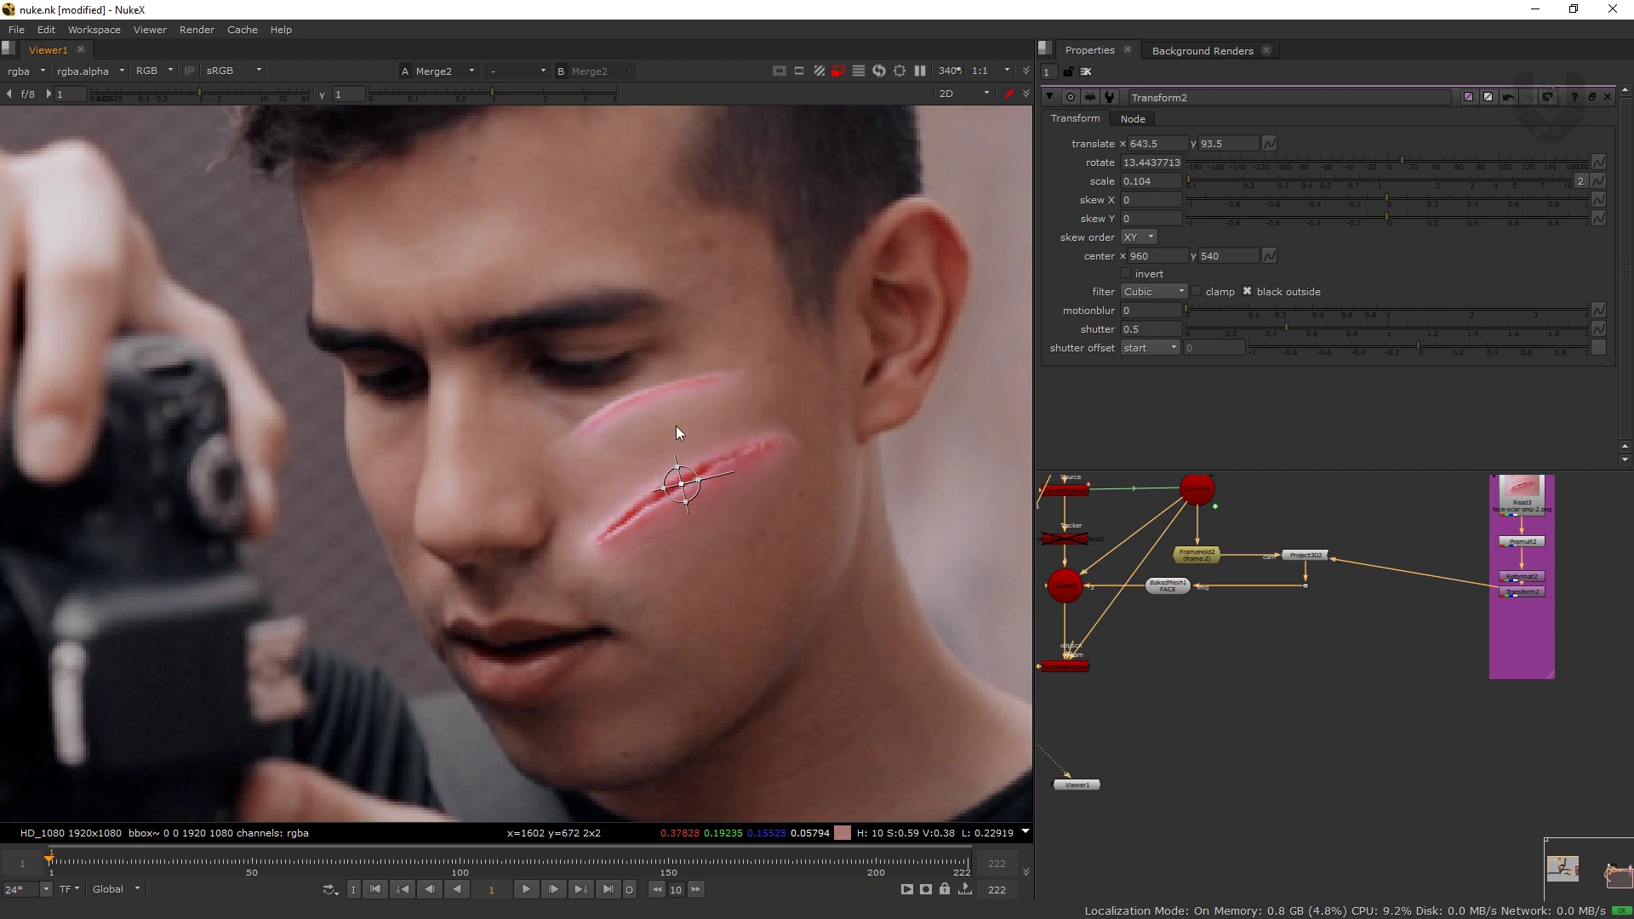
scroll(676, 425, down, 2)
scroll(681, 442, up, 3)
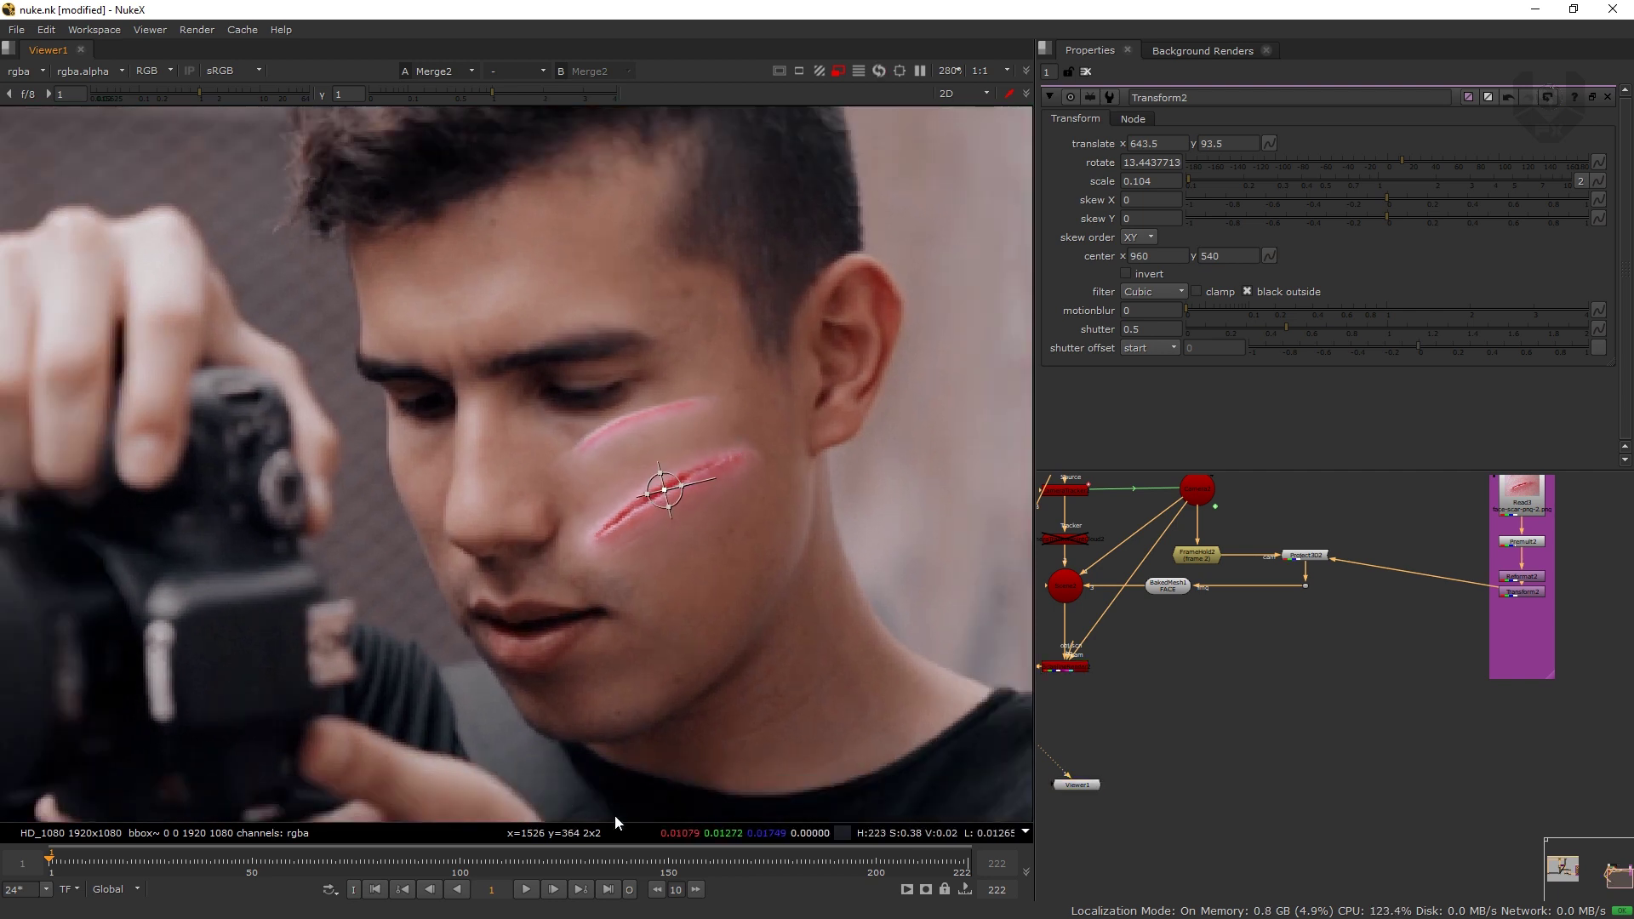
- Play the merged shot to frame 26 and check close up how the scar follows the cheek
click(528, 890)
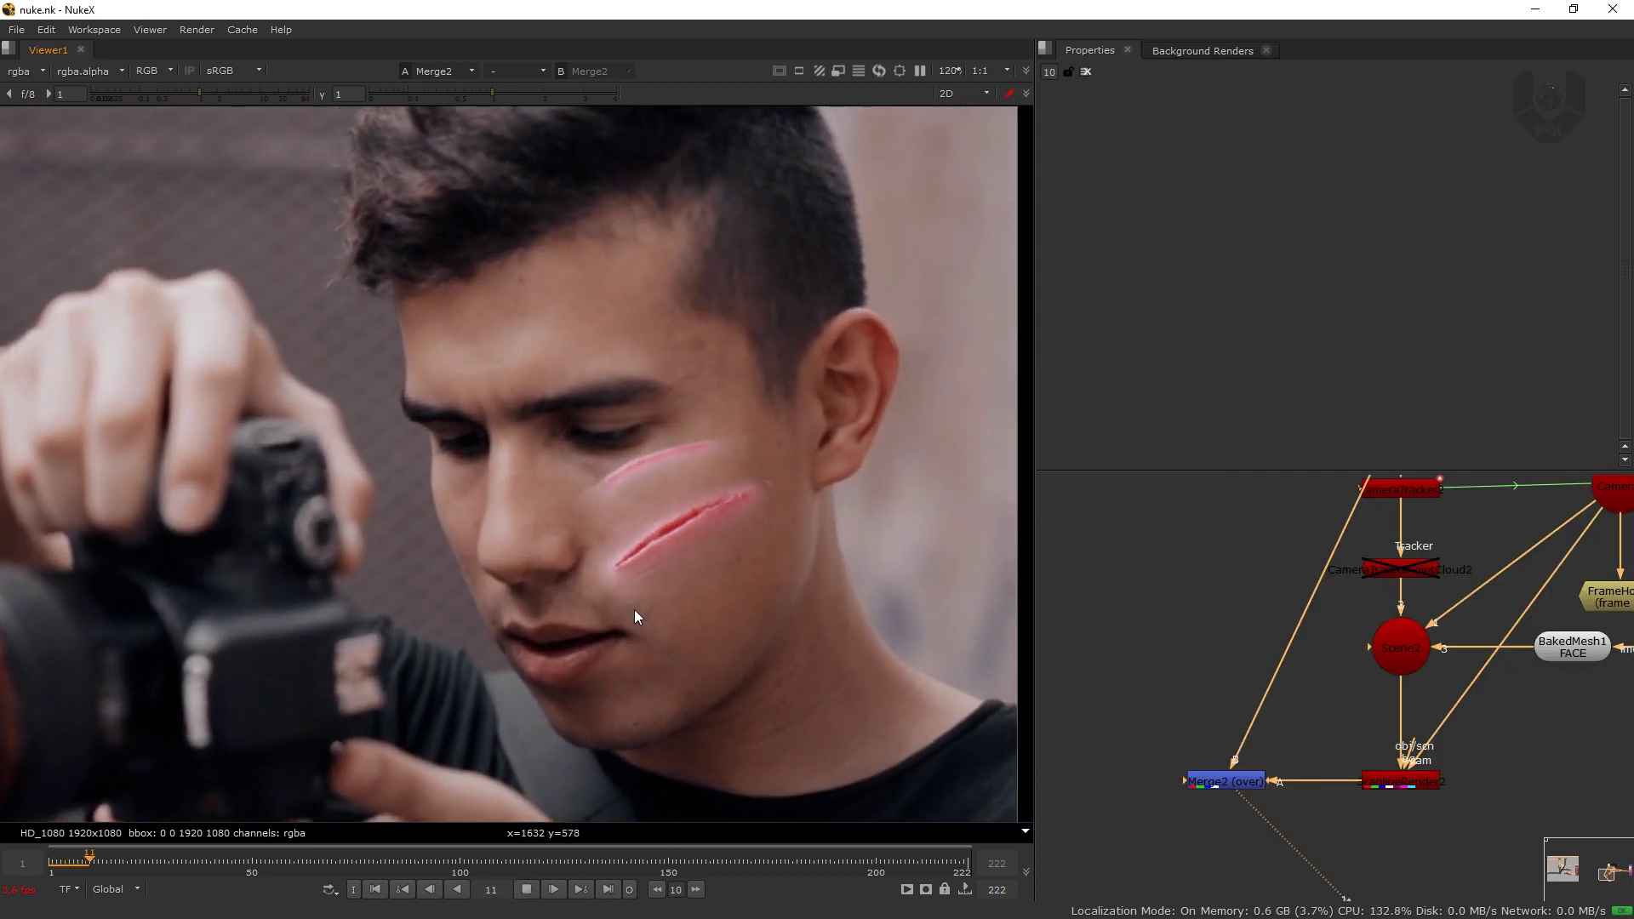
scroll(795, 485, up, 4)
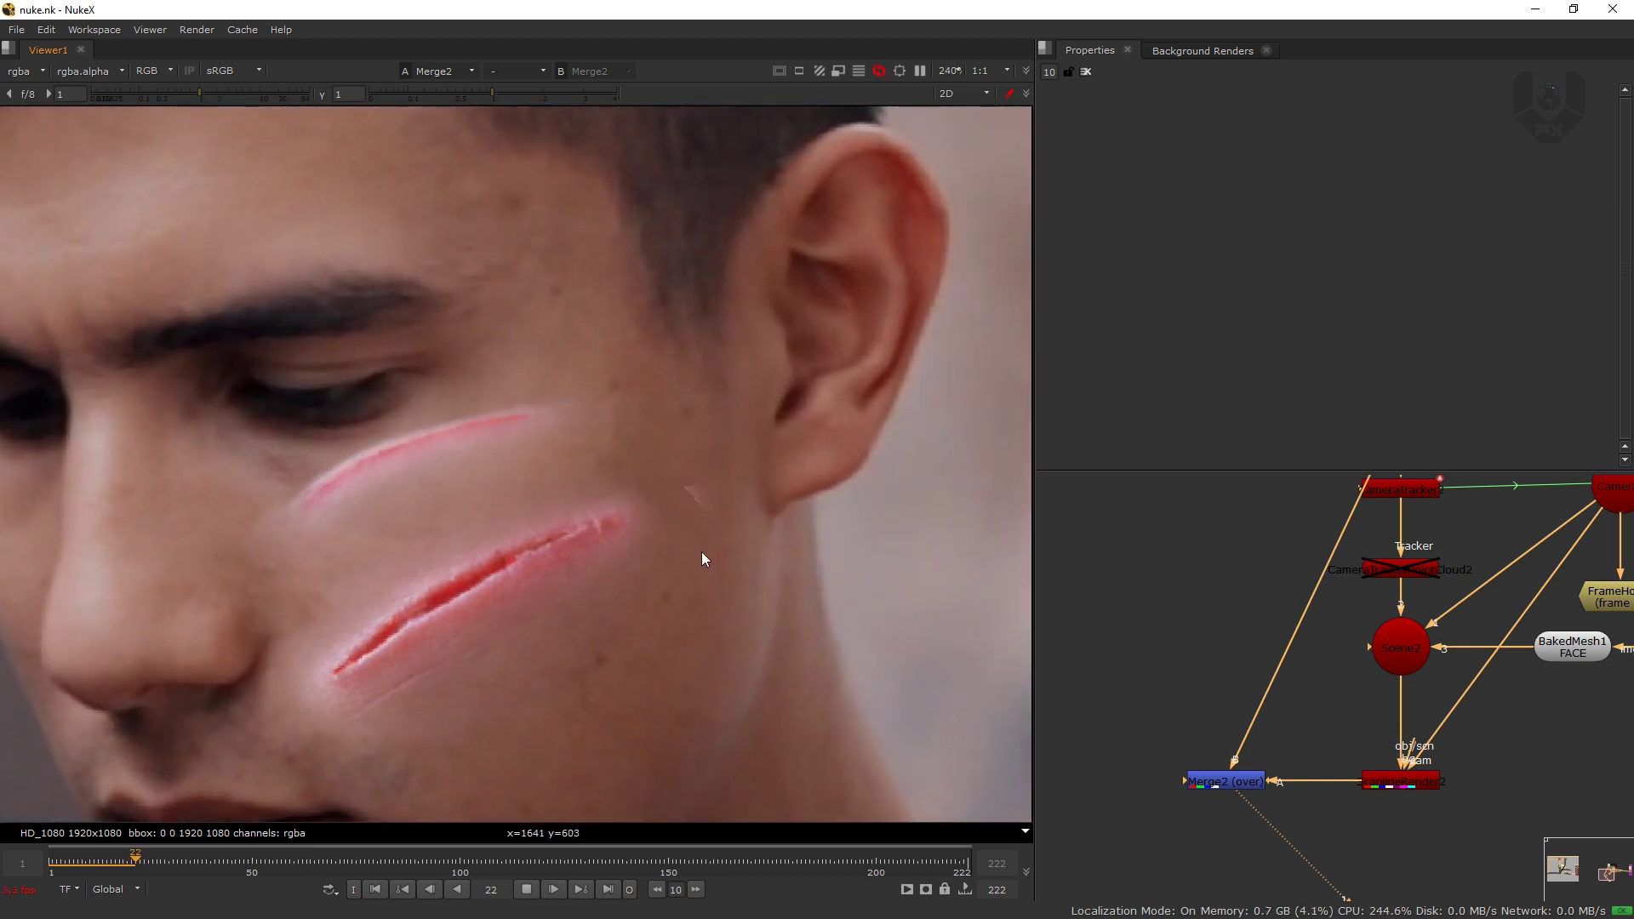
click(529, 890)
- Reduce Transform2's scale to 0.093 to make the scar slightly smaller on the cheek
middle_drag(1363, 600, 1085, 610)
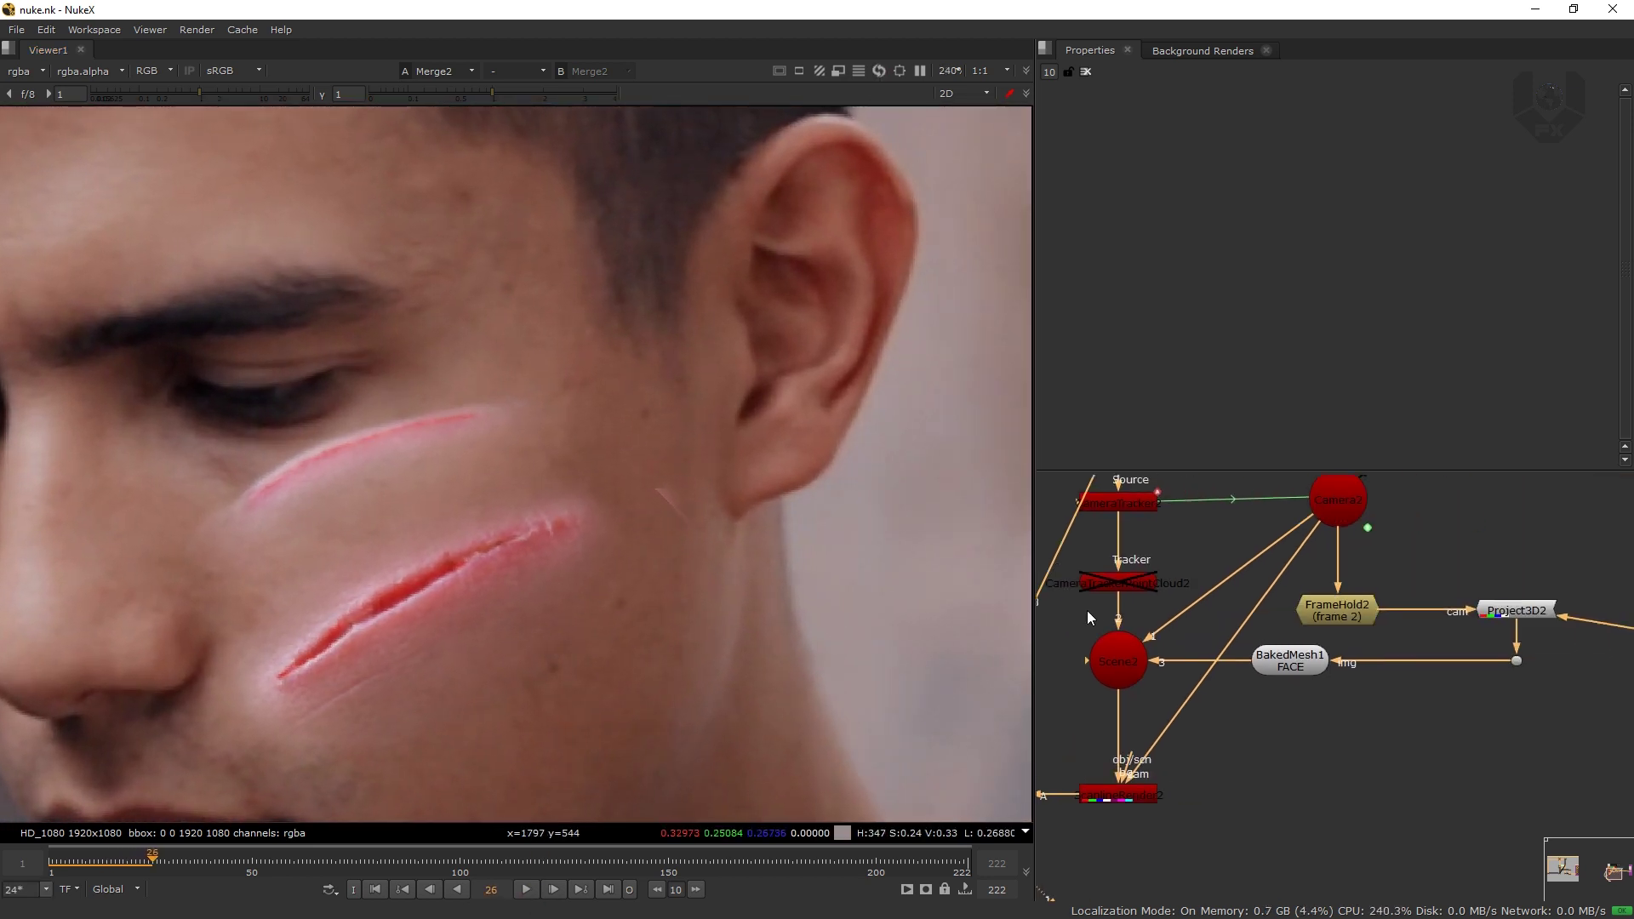
middle_drag(1457, 626, 1176, 635)
scroll(1392, 595, right, 3)
double_click(1434, 673)
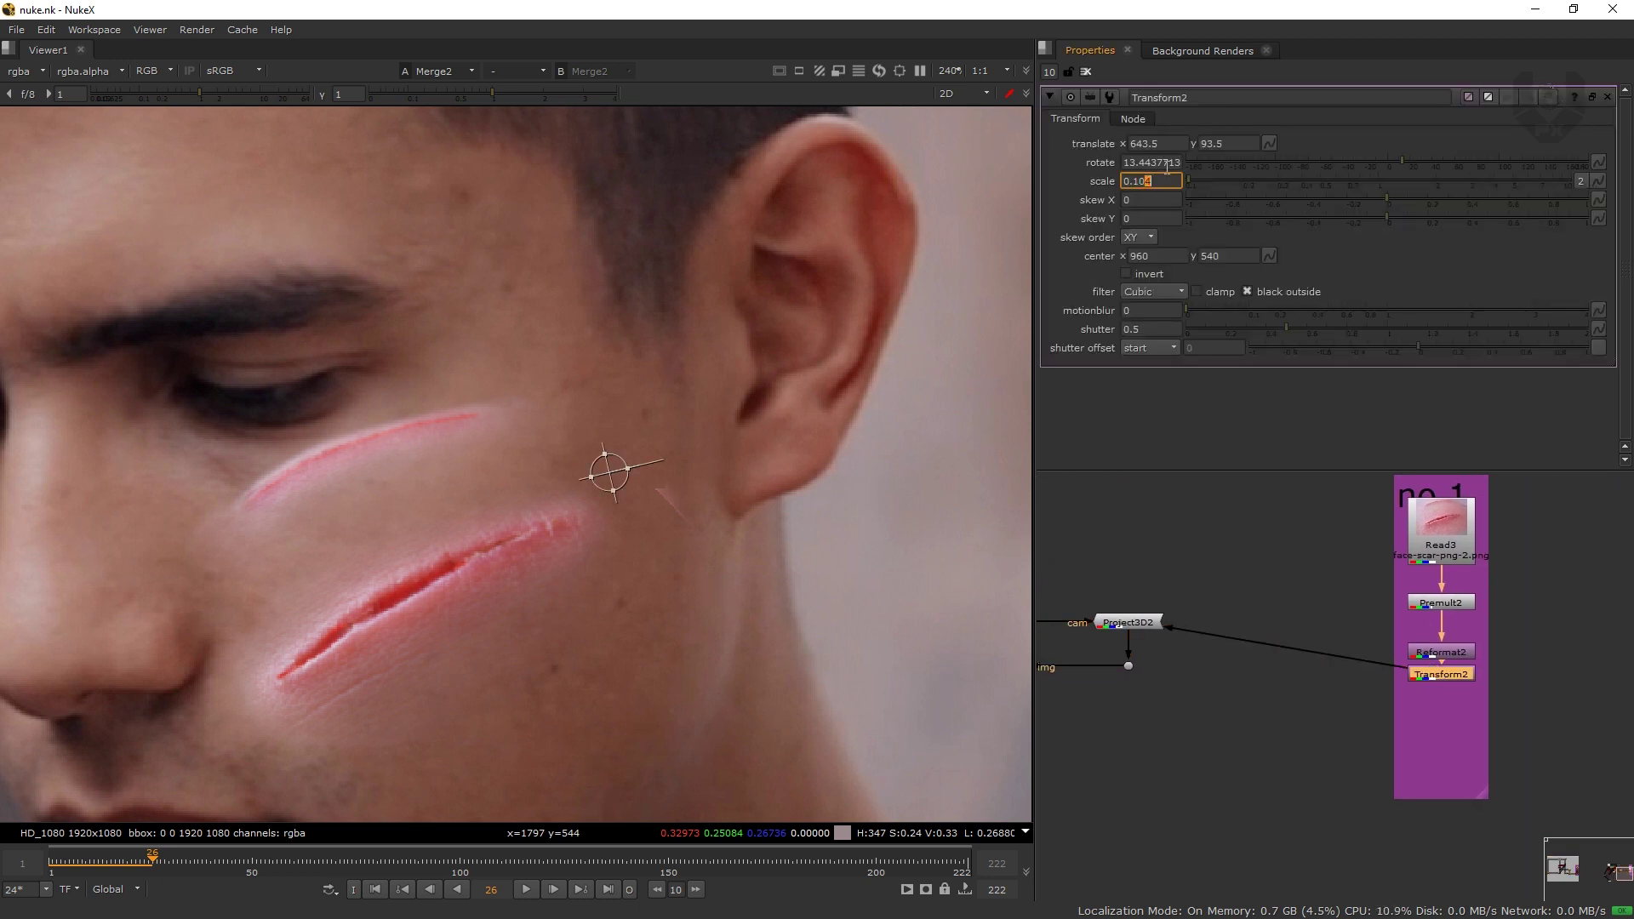
key(Down)
key(Down)
key(Down)
key(Down)
key(Down)
key(Down)
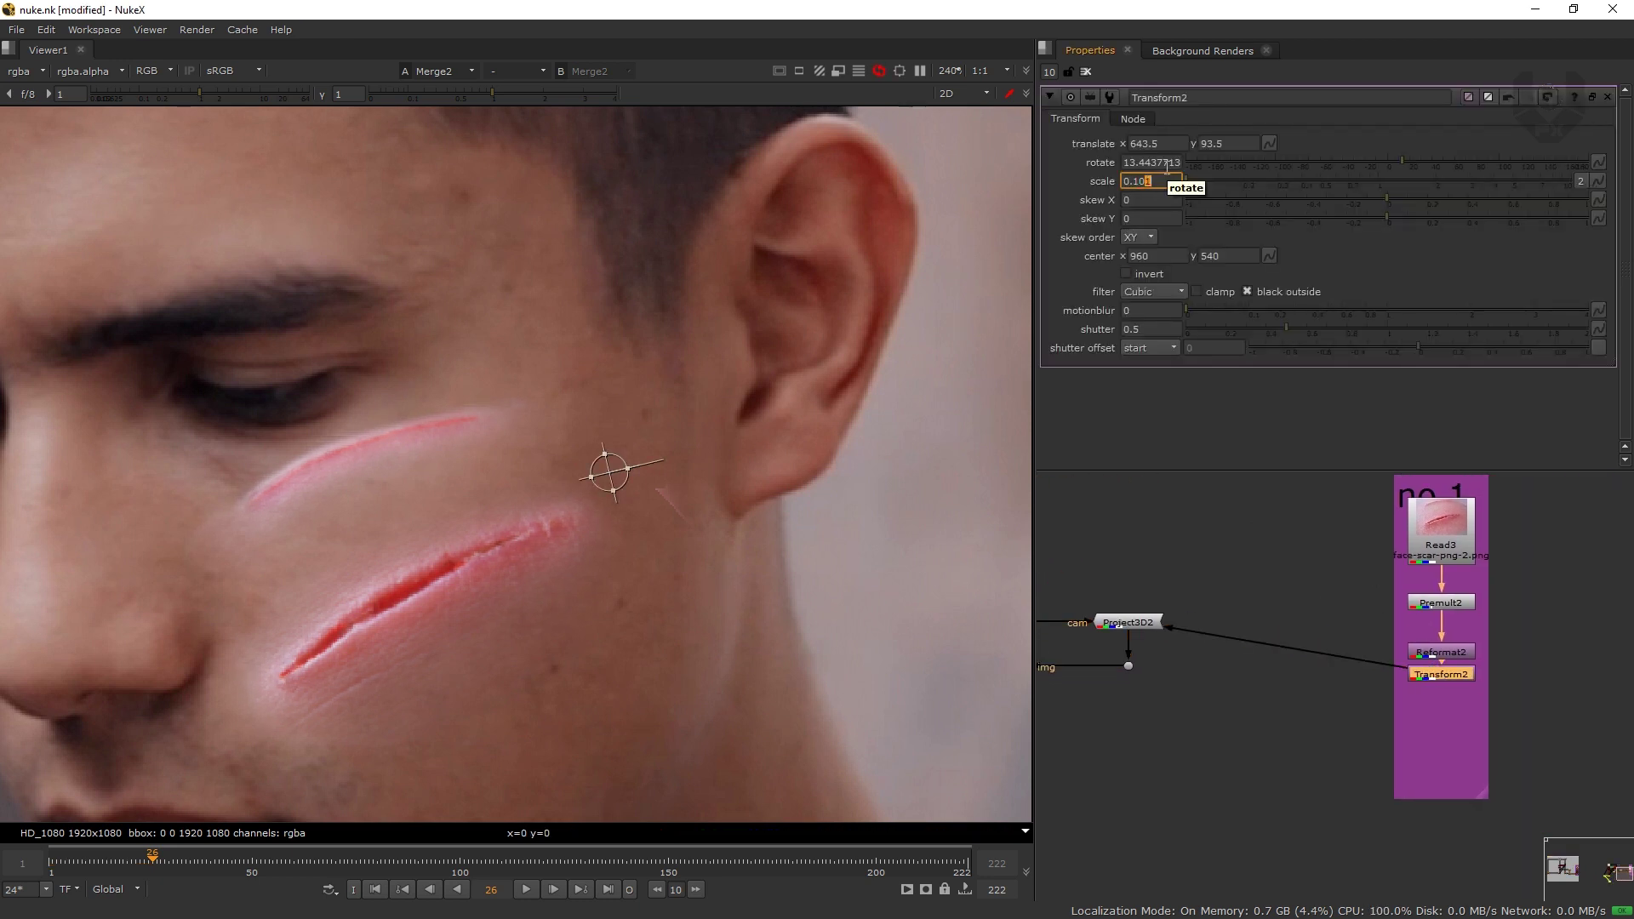
key(Down)
key(Down)
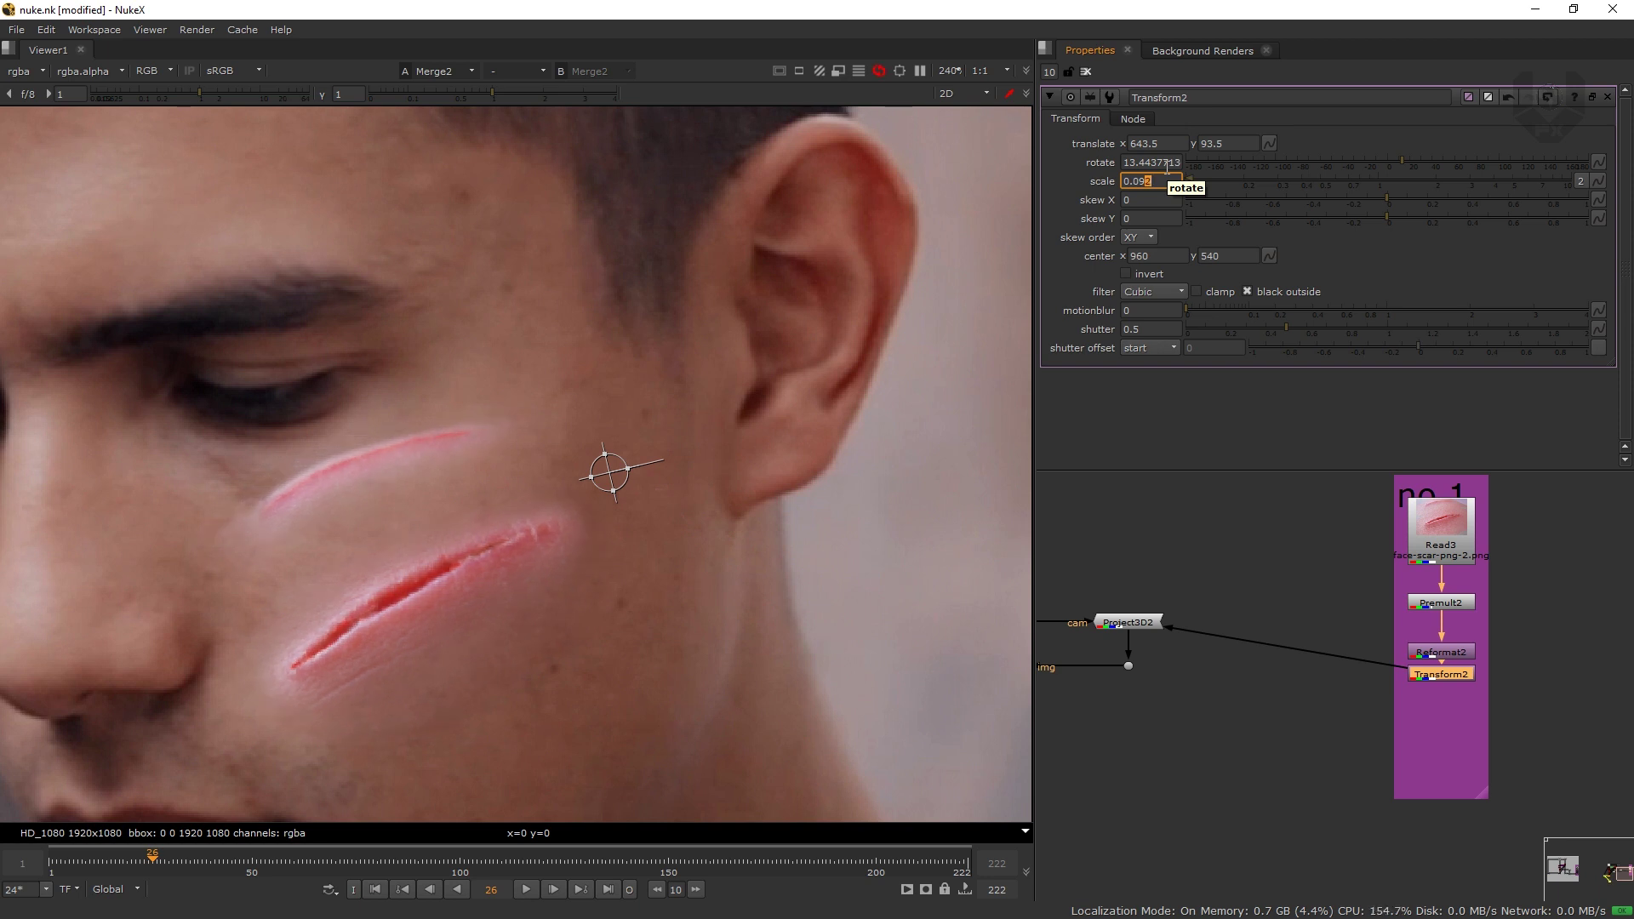
scroll(544, 630, down, 4)
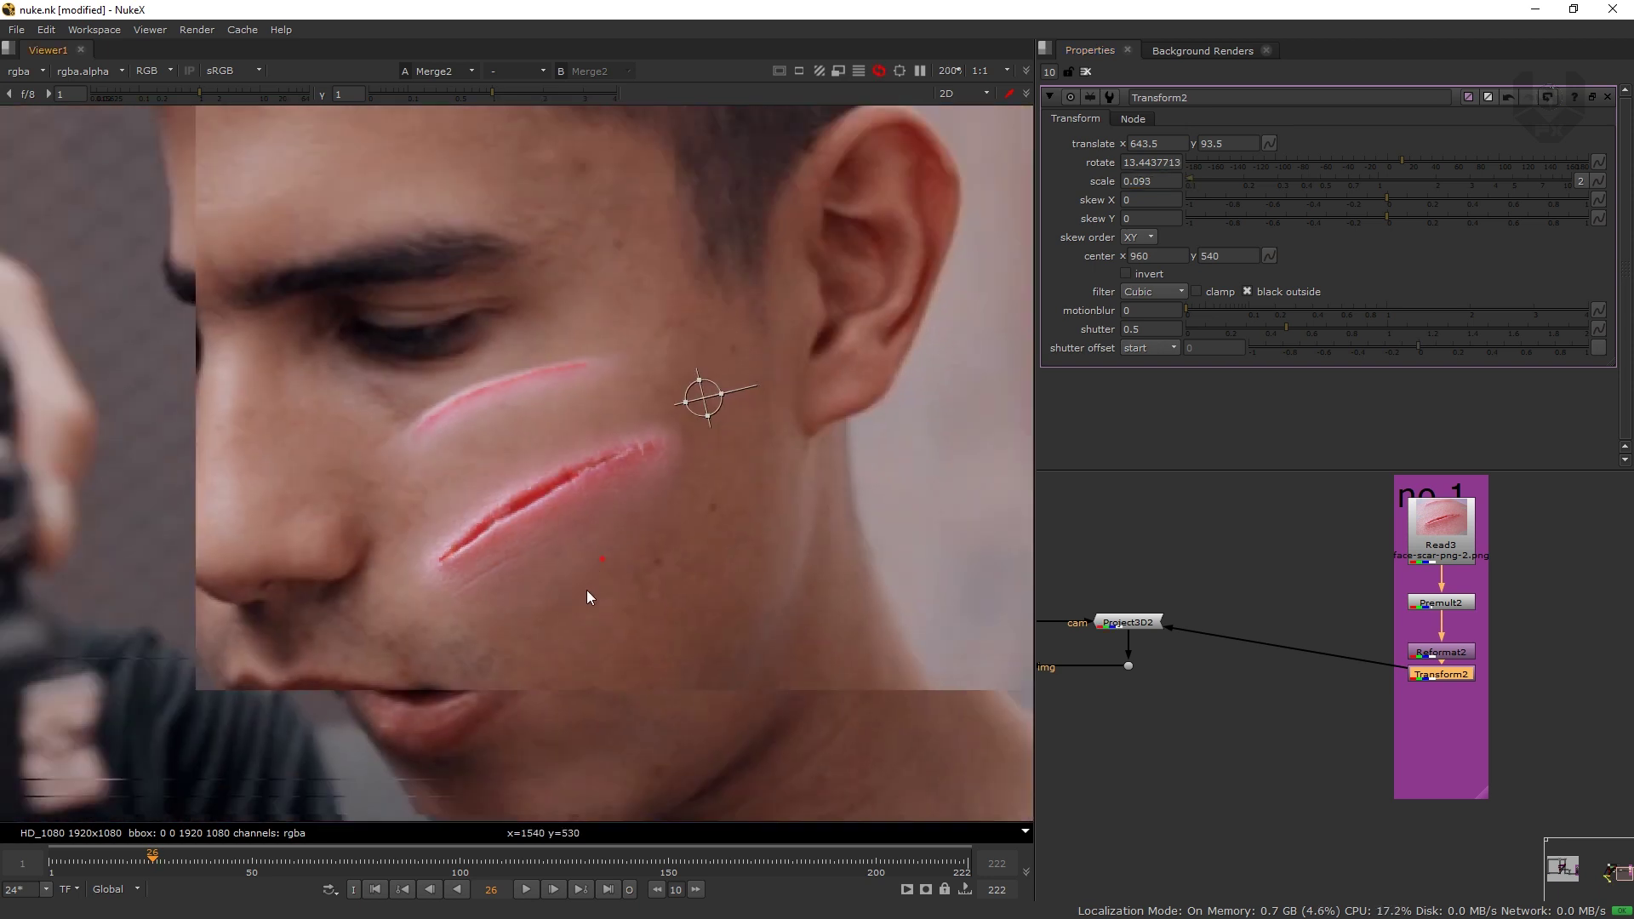
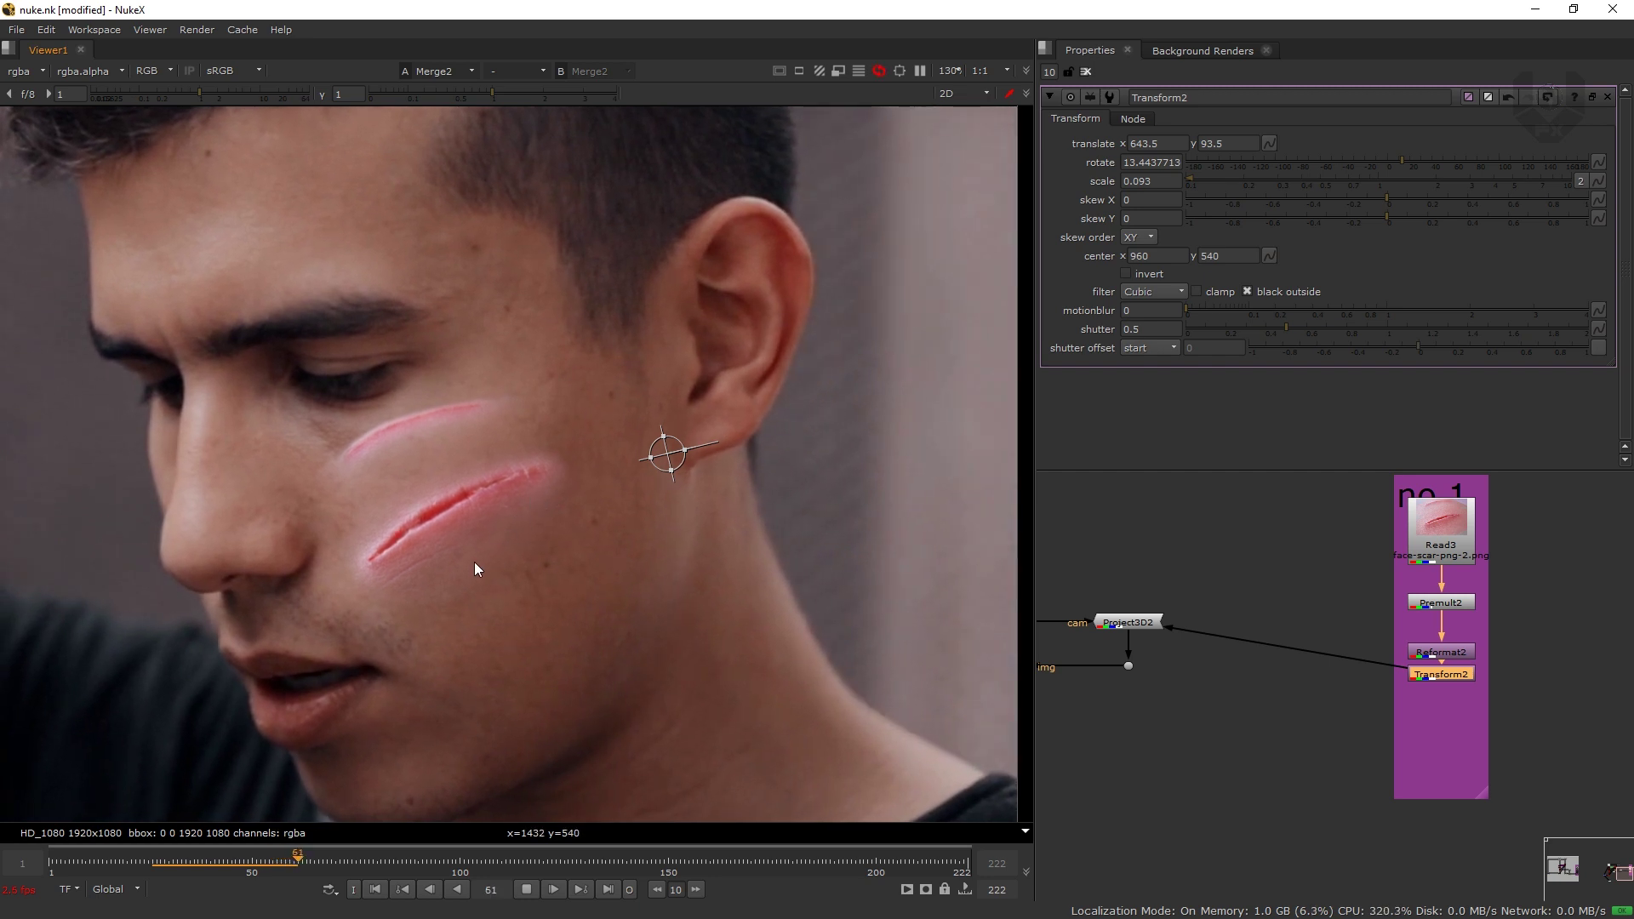
- Add a Grade below Transform2 with gain red 0.91, green 0.98, blue 0.75 and whitepoint 1.16 to tint the scar
click(527, 889)
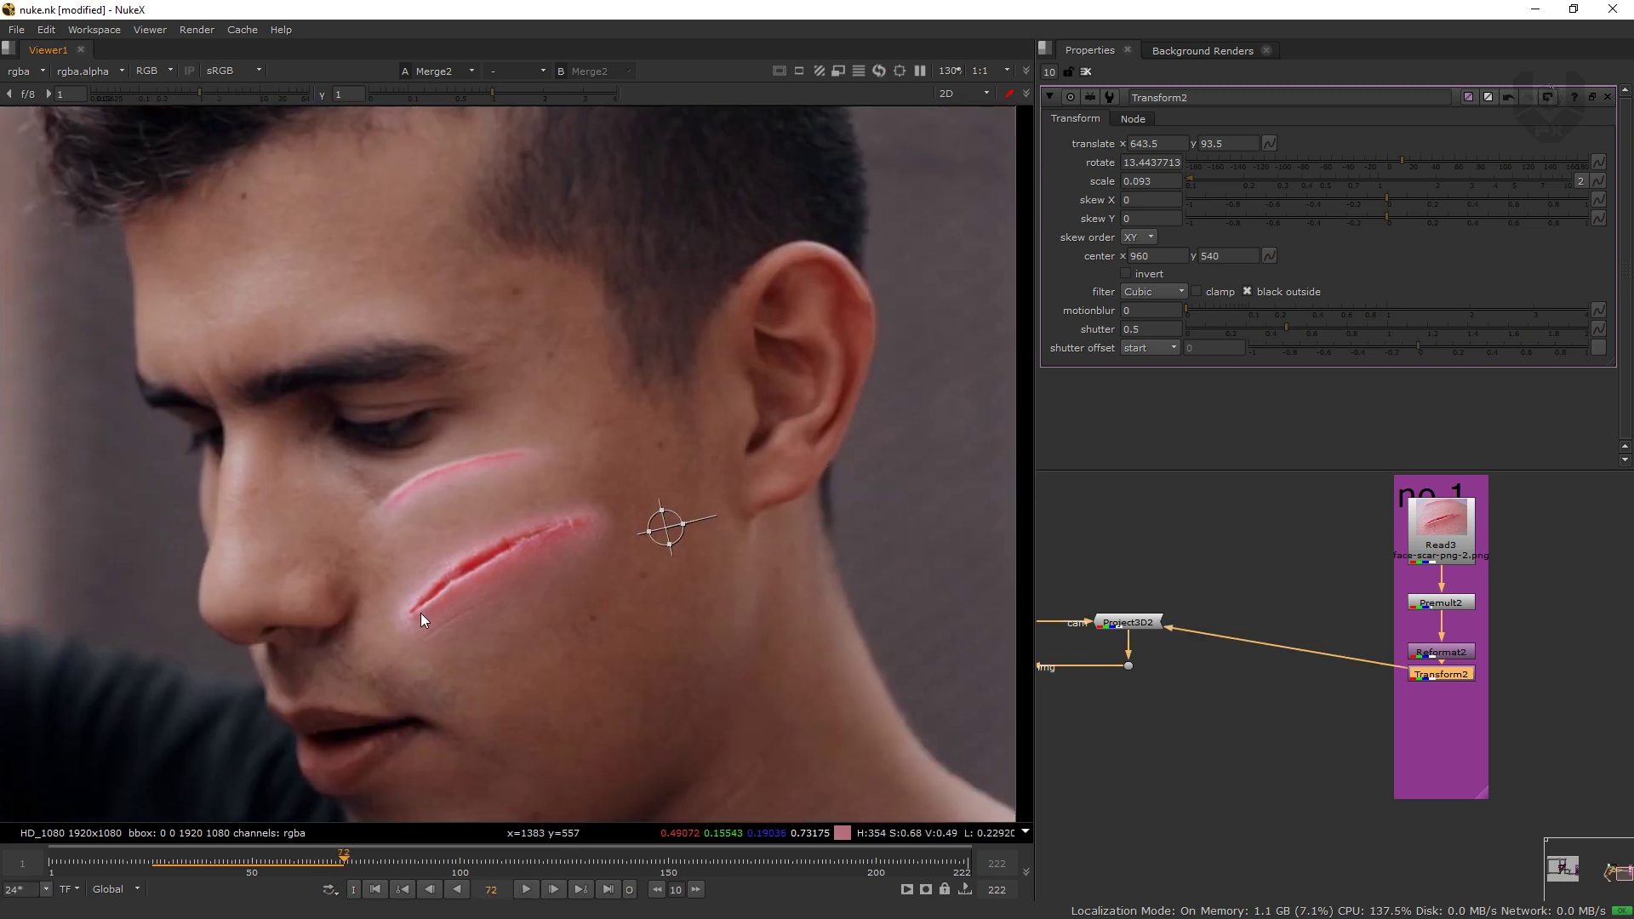
middle_drag(1471, 678, 1386, 646)
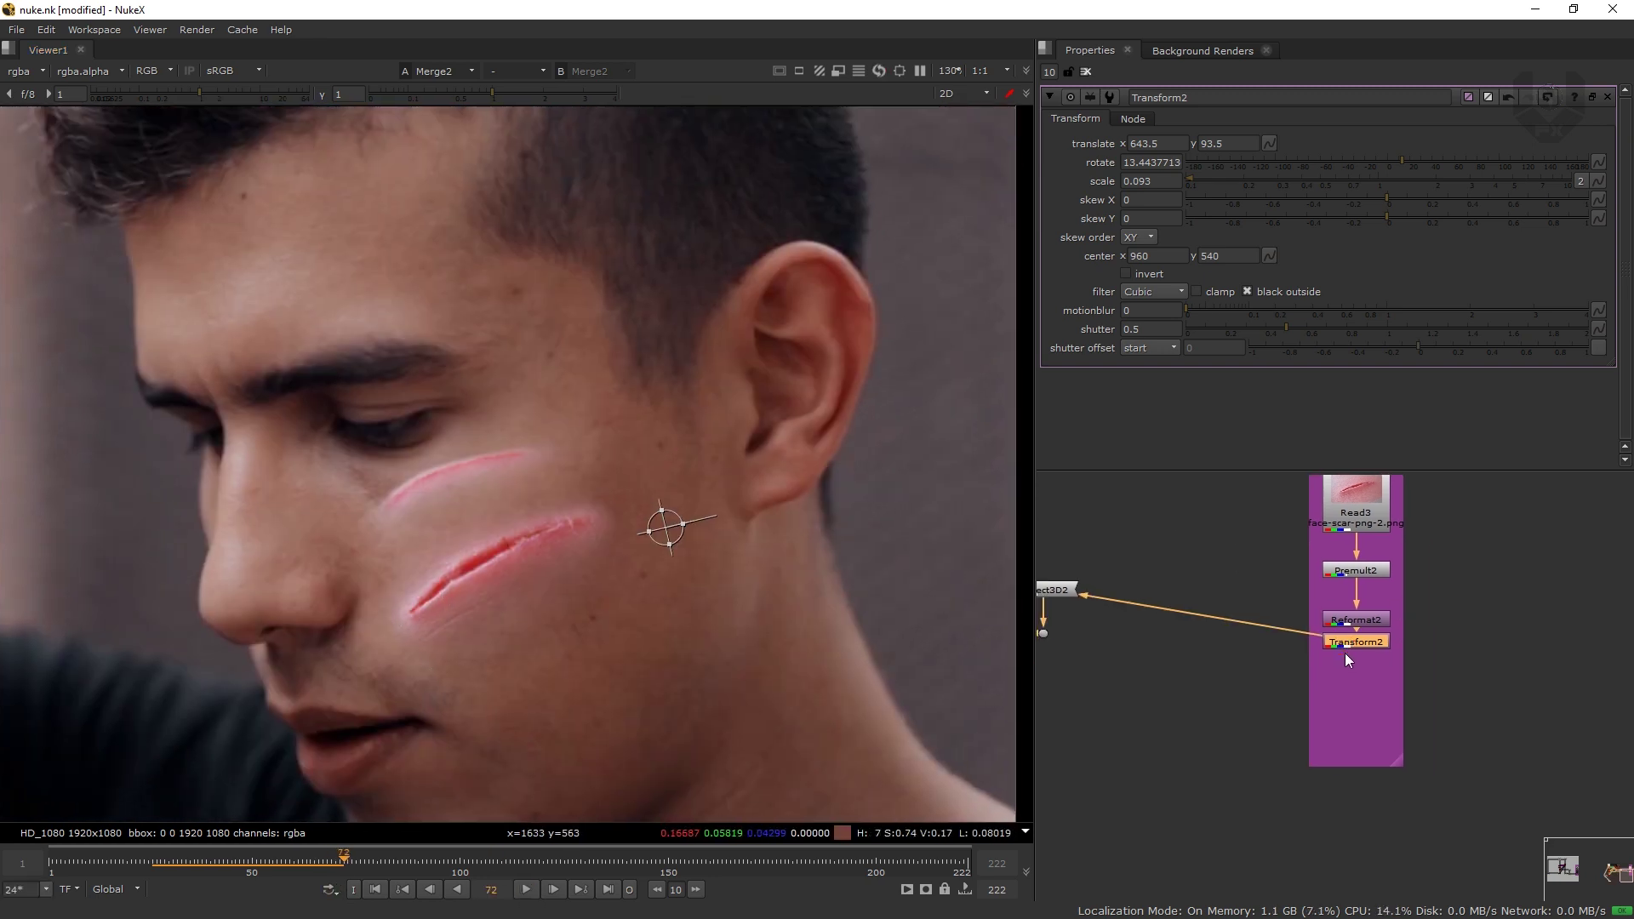
key(g)
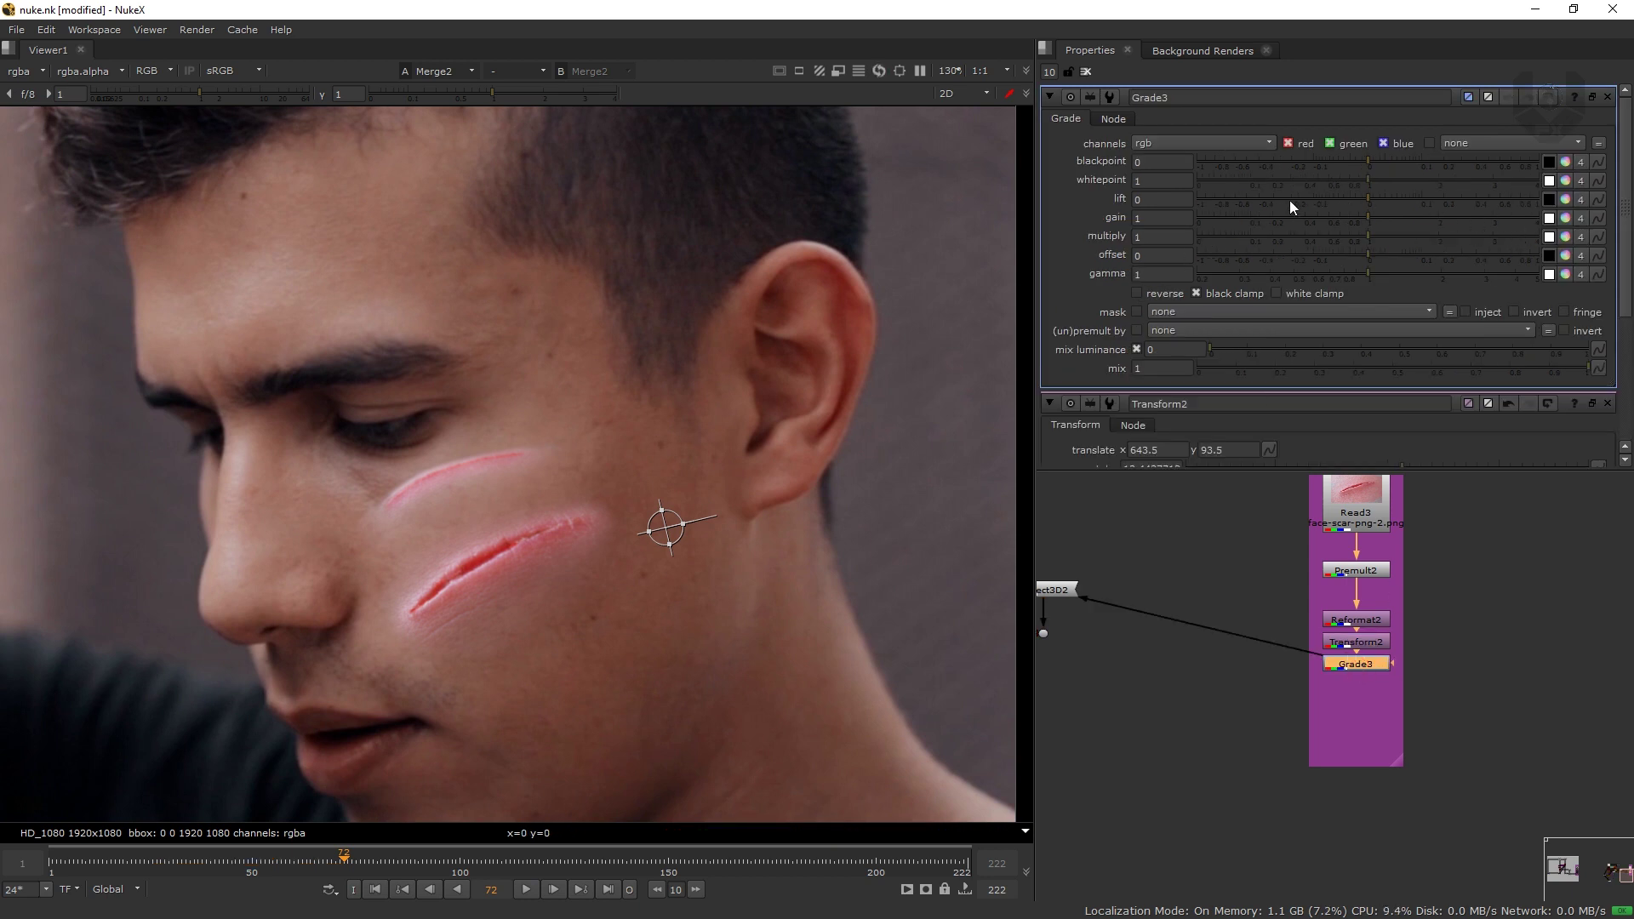
click(1567, 217)
drag(1371, 274, 1344, 274)
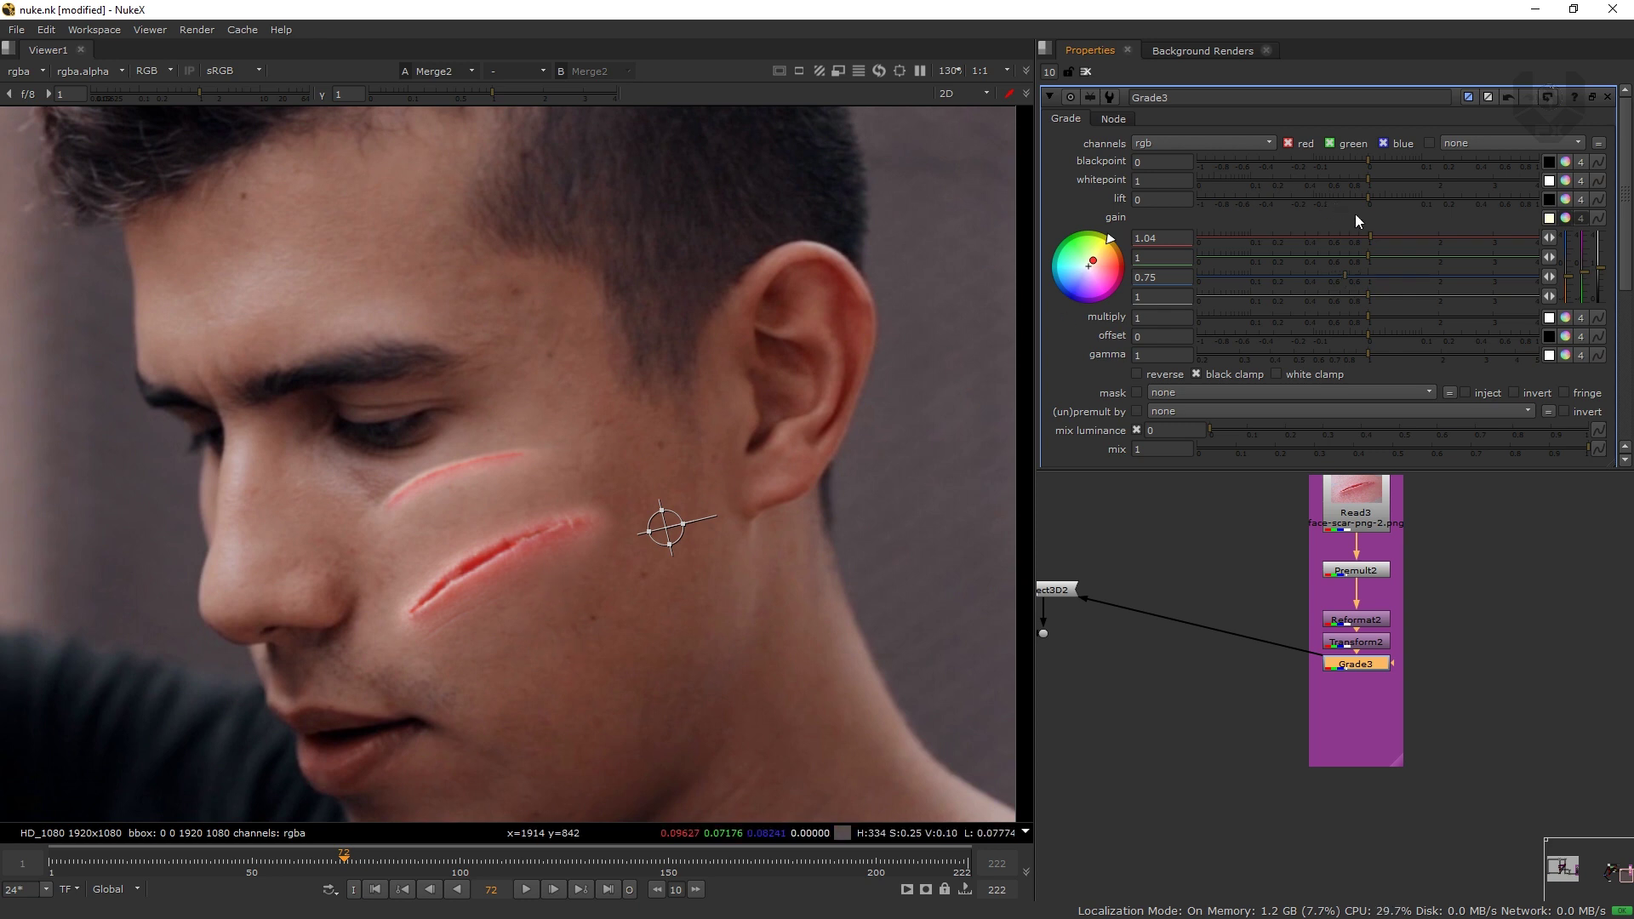
drag(1370, 235, 1361, 233)
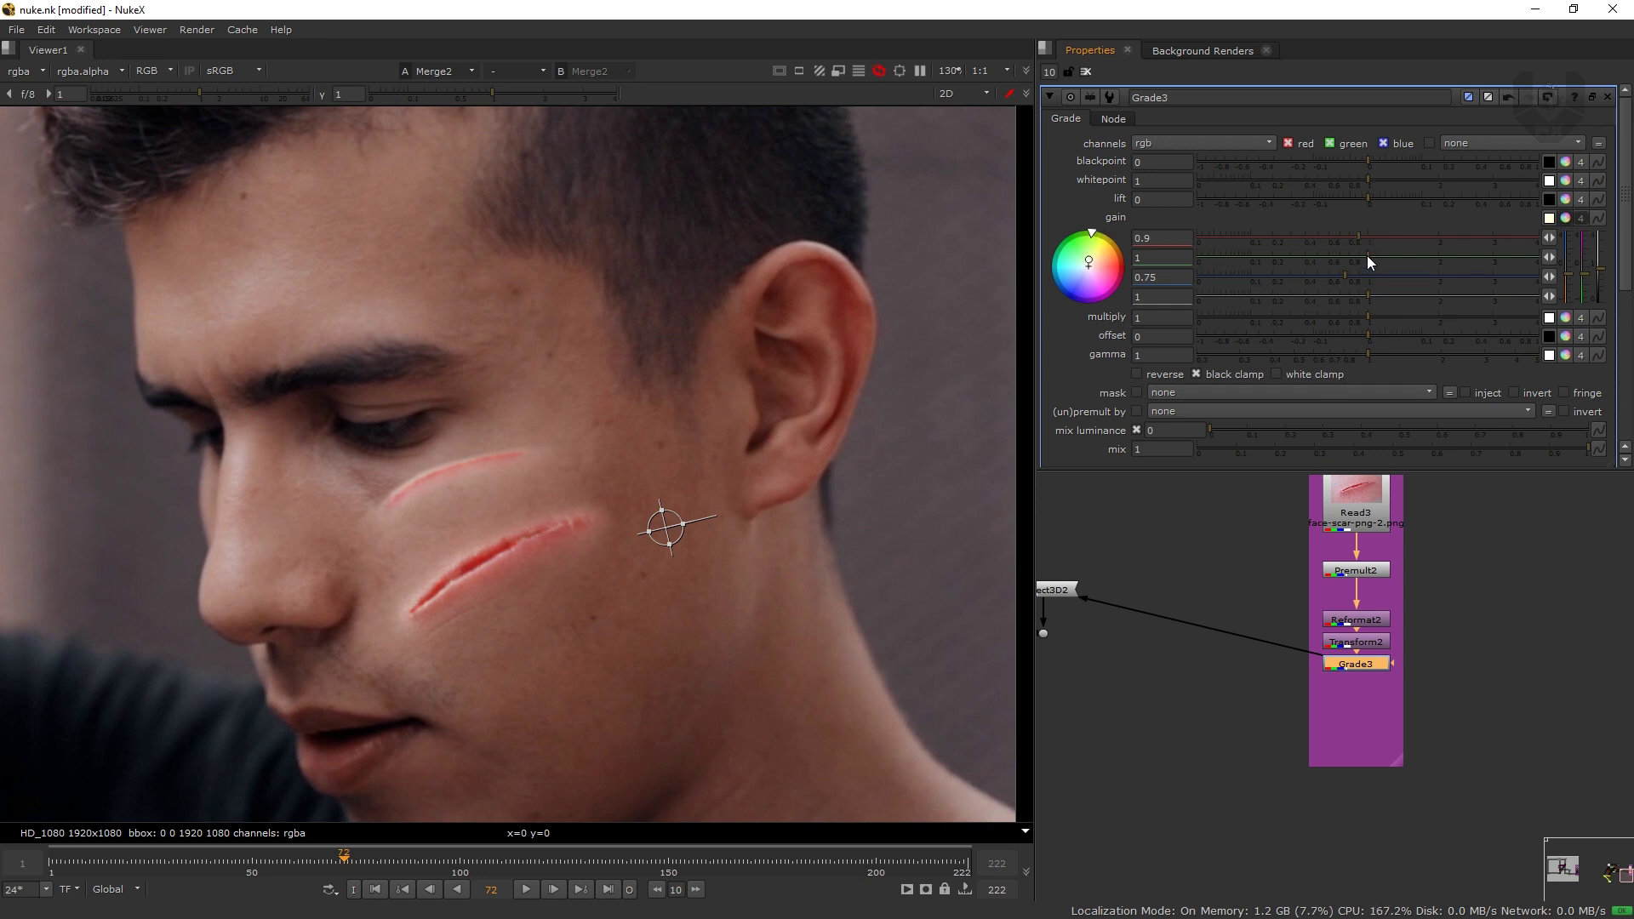
drag(1361, 255, 1366, 258)
click(1563, 218)
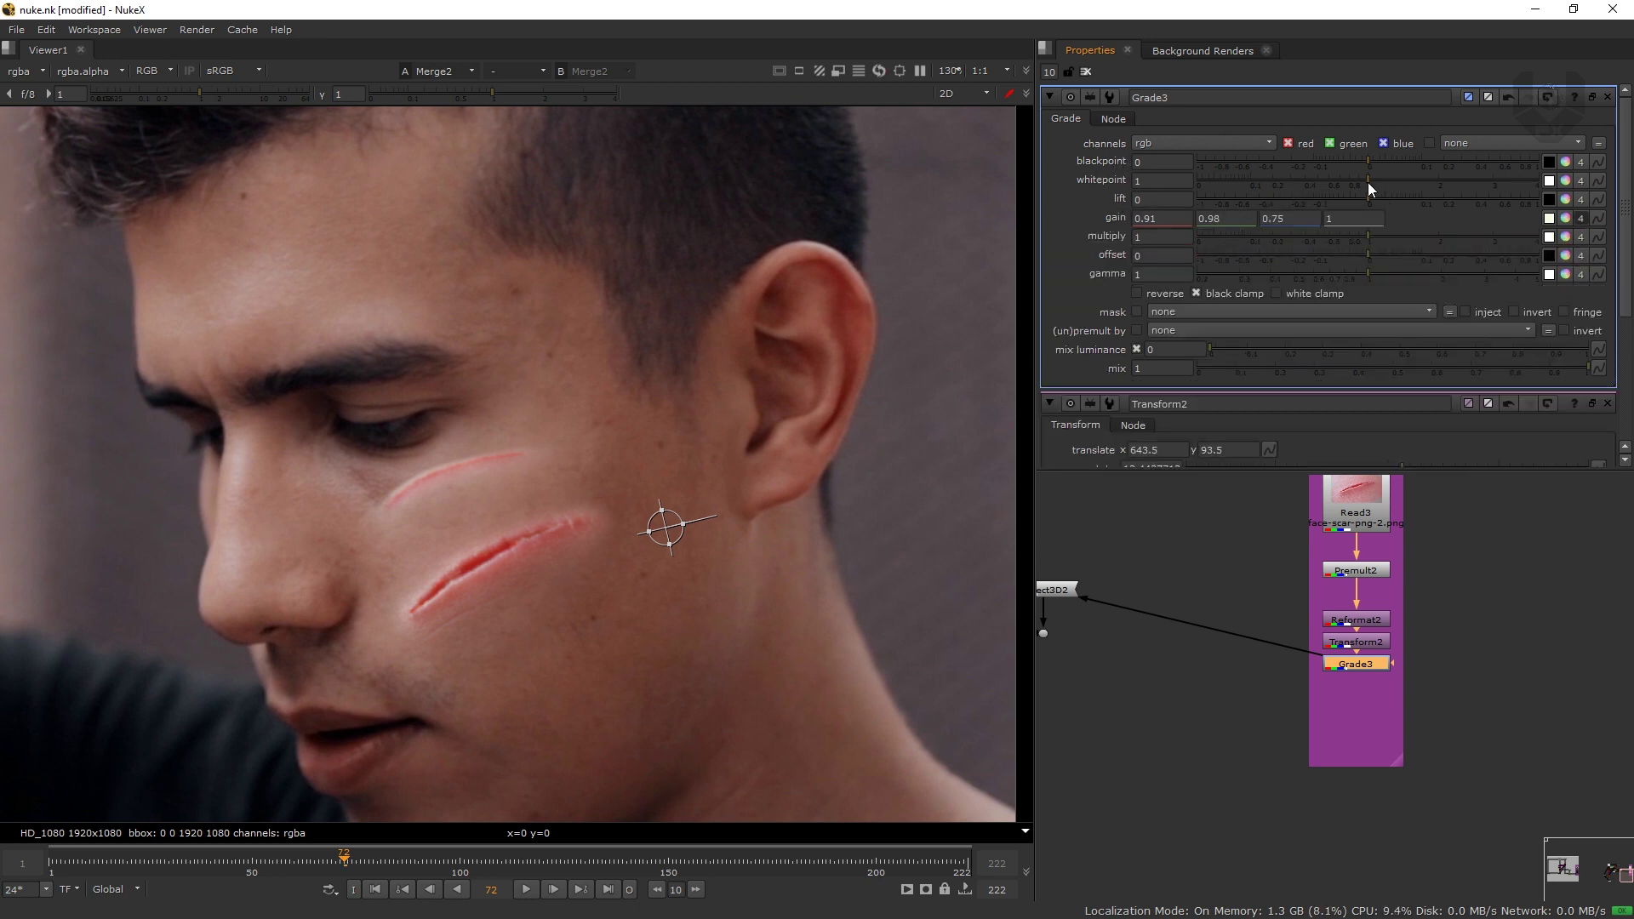
drag(1368, 182, 1383, 180)
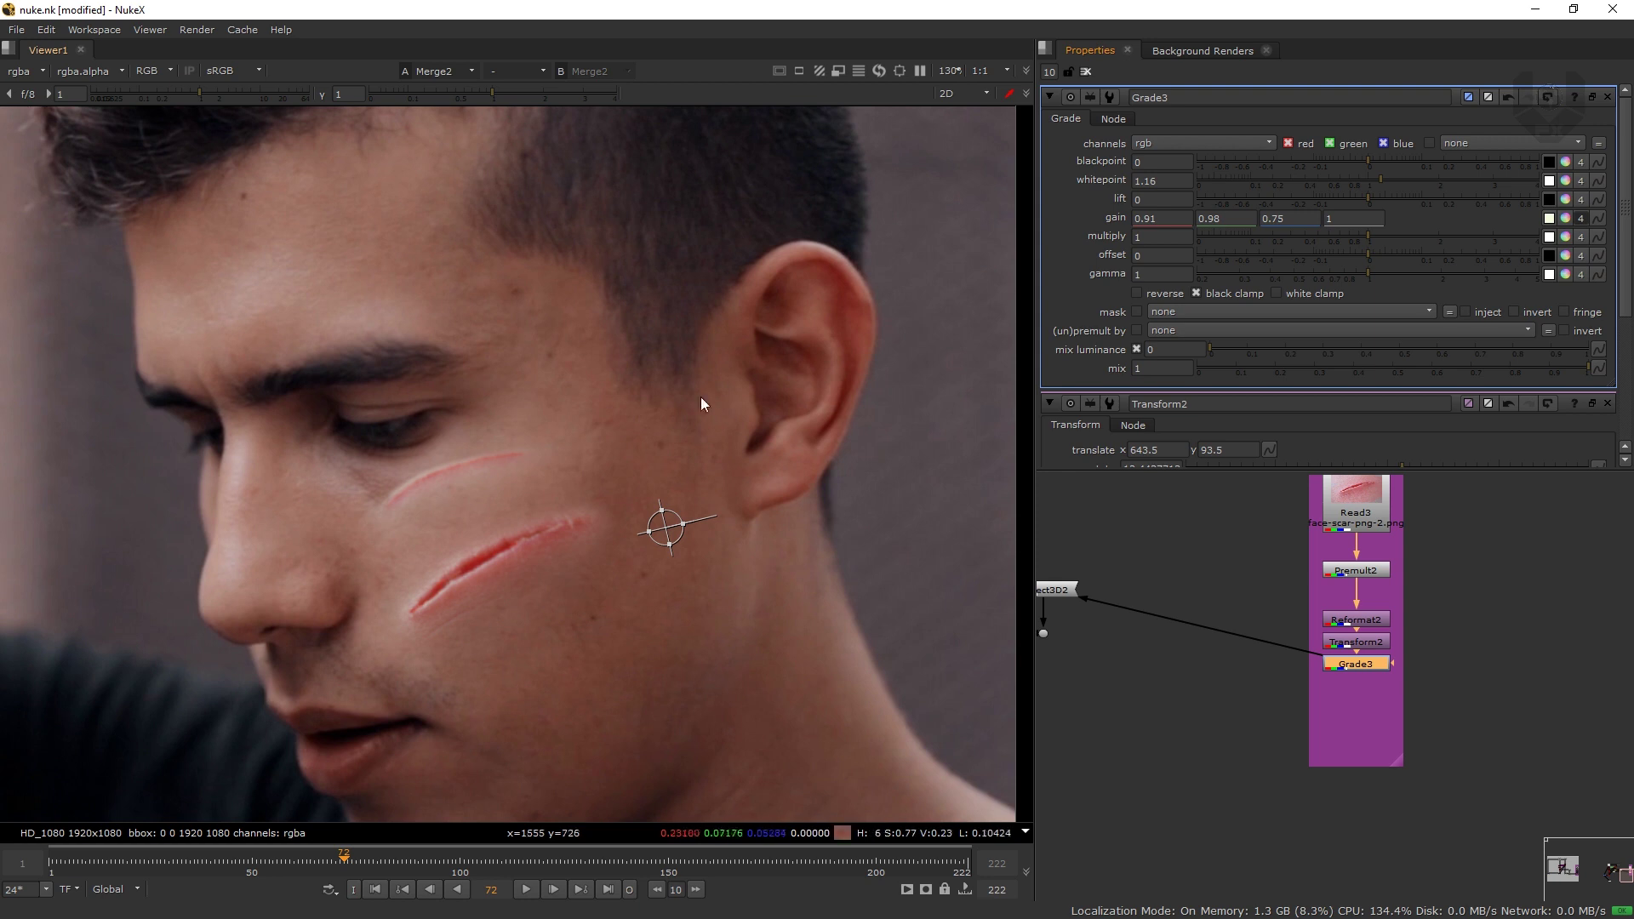
scroll(529, 584, down, 3)
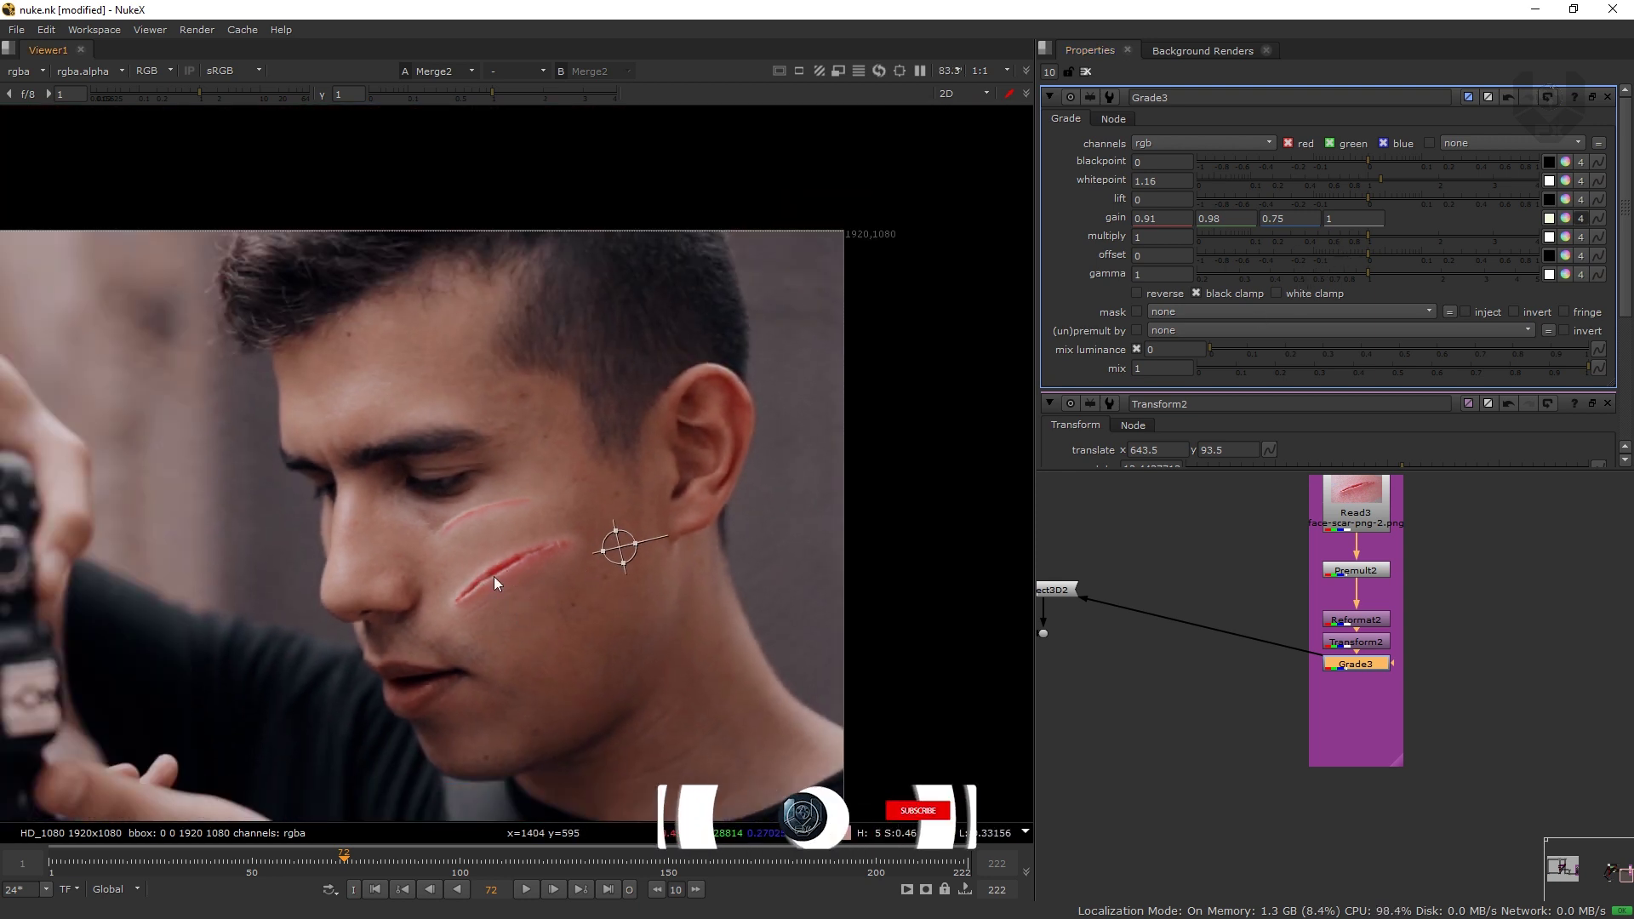
- Copy the two disabled Grade nodes from the earlier scar setup and paste them beside the Read3 scar branch
click(1189, 555)
scroll(1190, 555, down, 4)
middle_drag(1169, 565, 1528, 609)
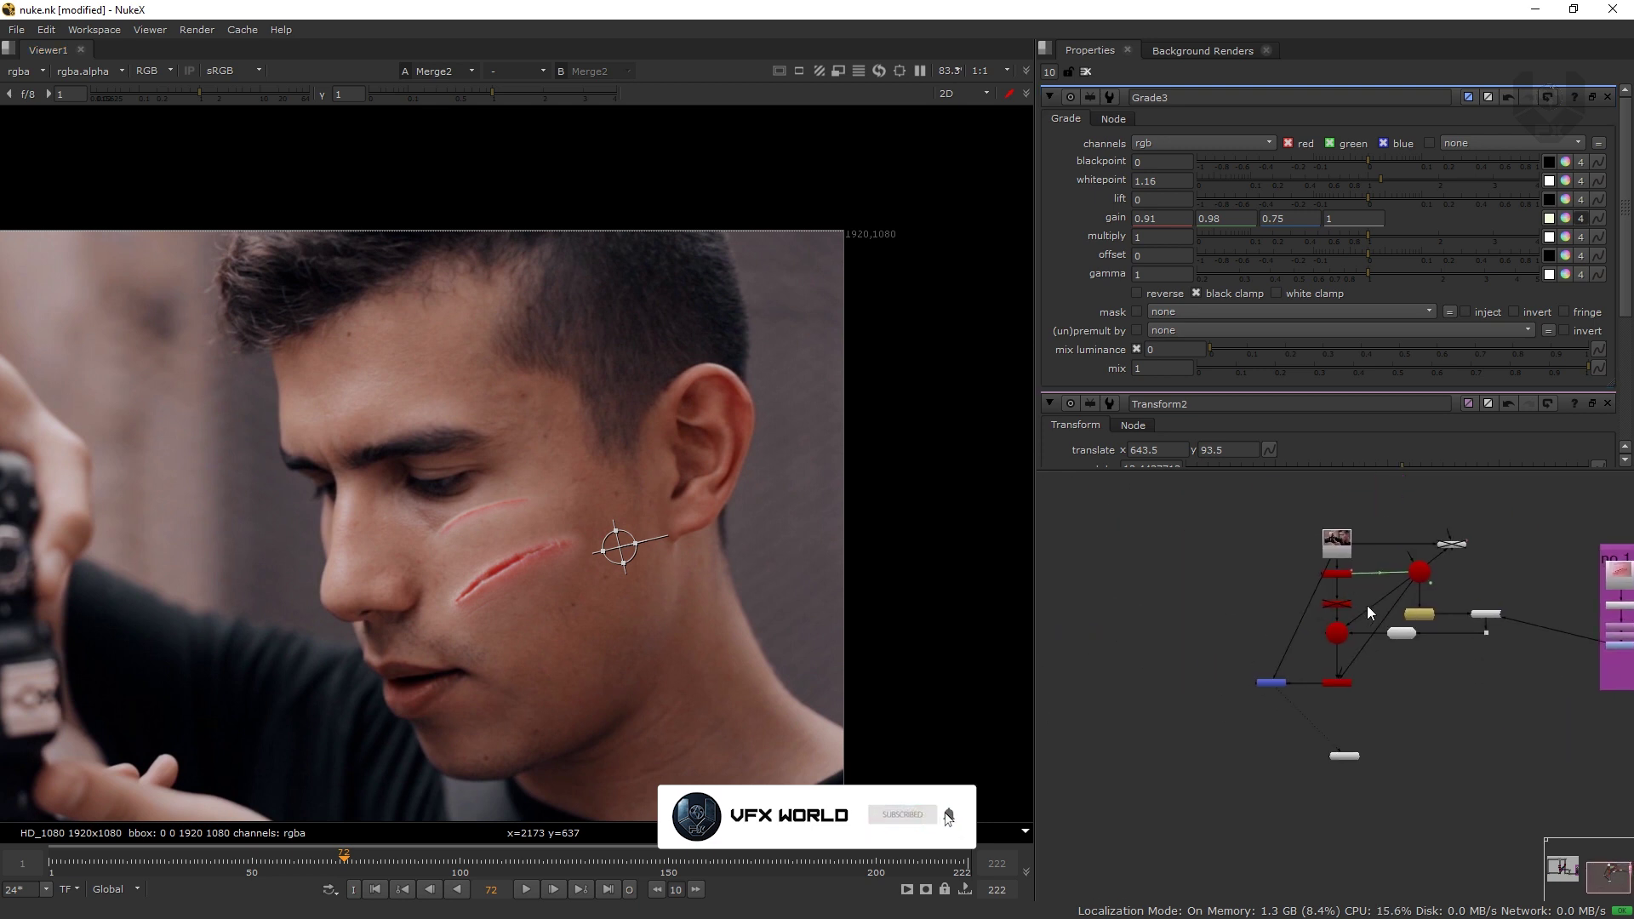
middle_drag(1132, 593, 1336, 571)
scroll(1205, 575, up, 5)
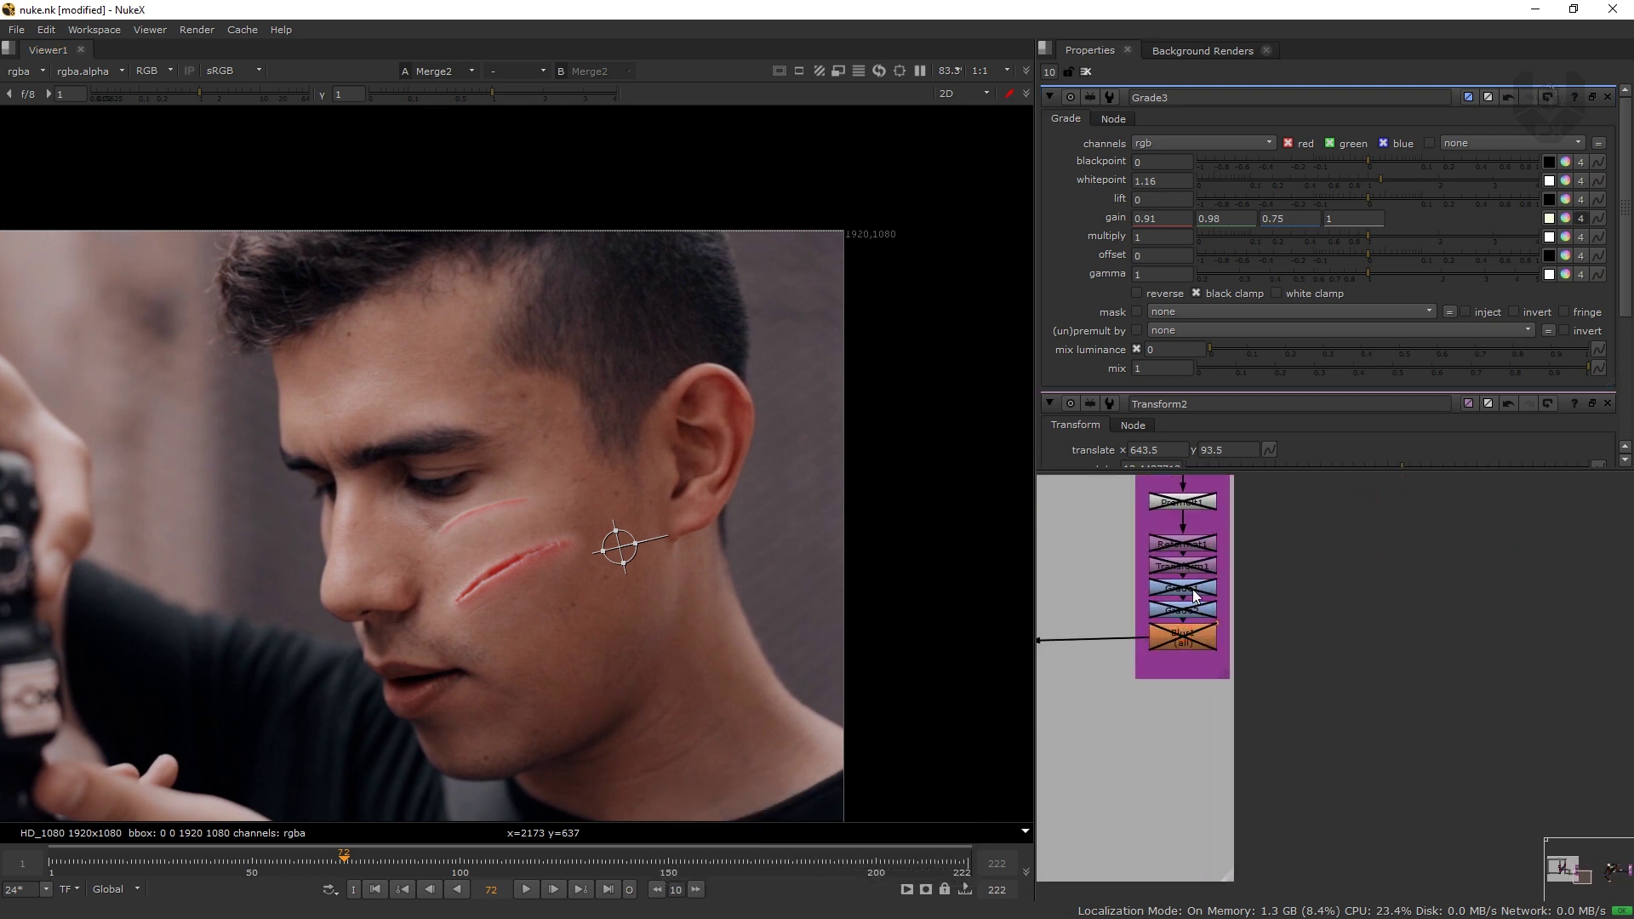
middle_drag(1380, 635, 1244, 652)
scroll(1244, 652, down, 4)
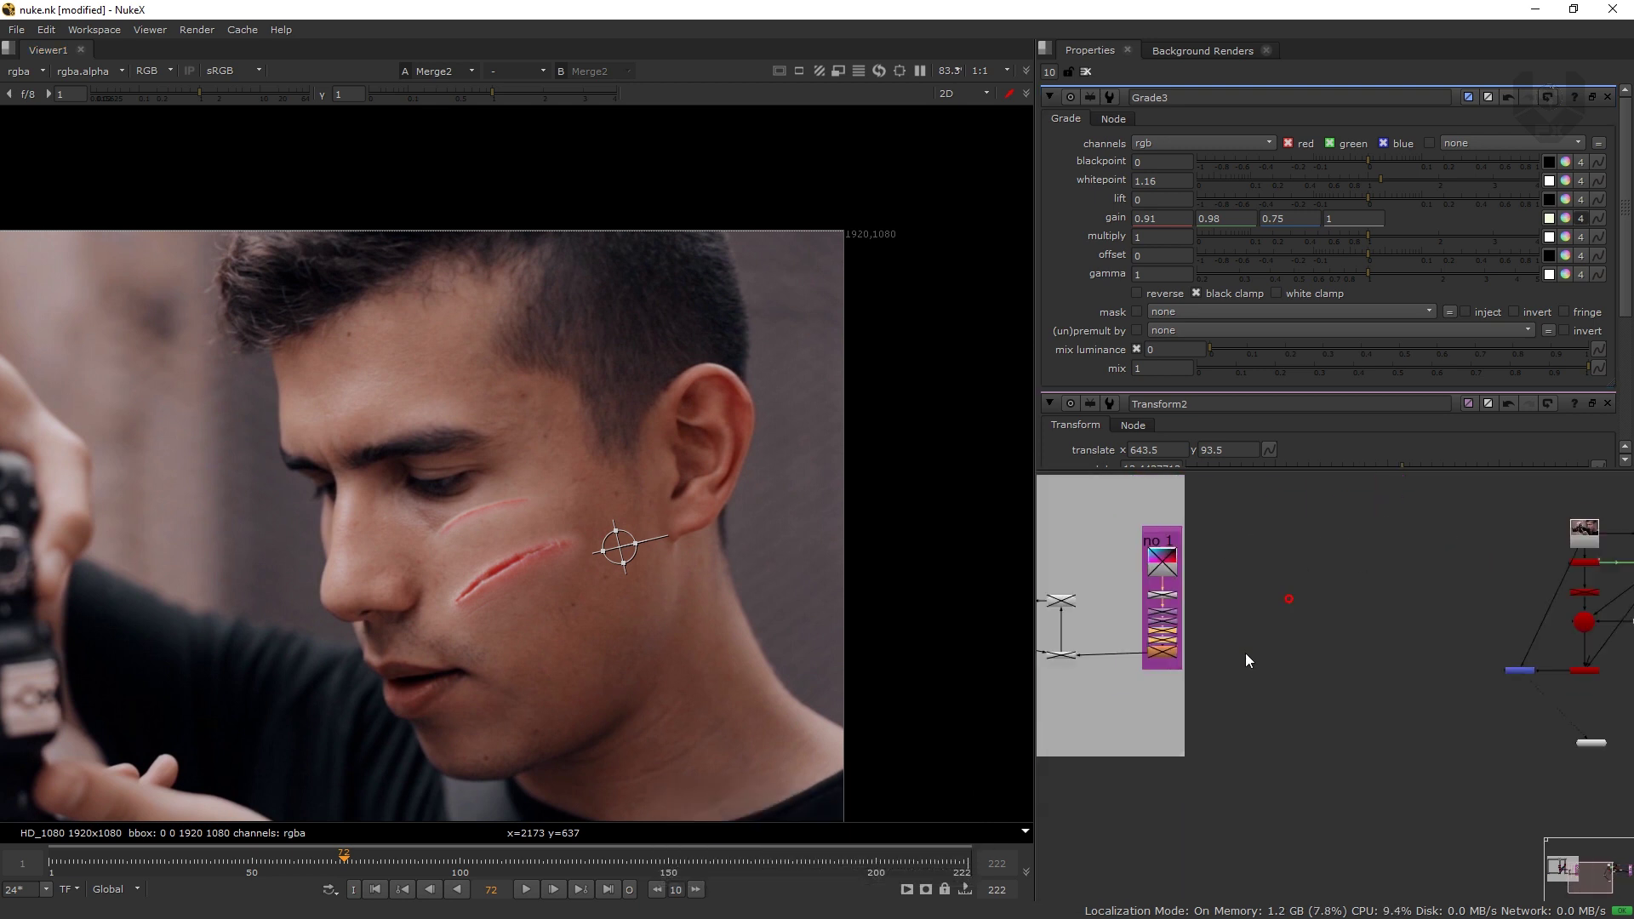
middle_drag(1622, 538, 1354, 535)
middle_drag(1607, 618, 1378, 651)
scroll(1379, 648, up, 6)
key(ctrl+v)
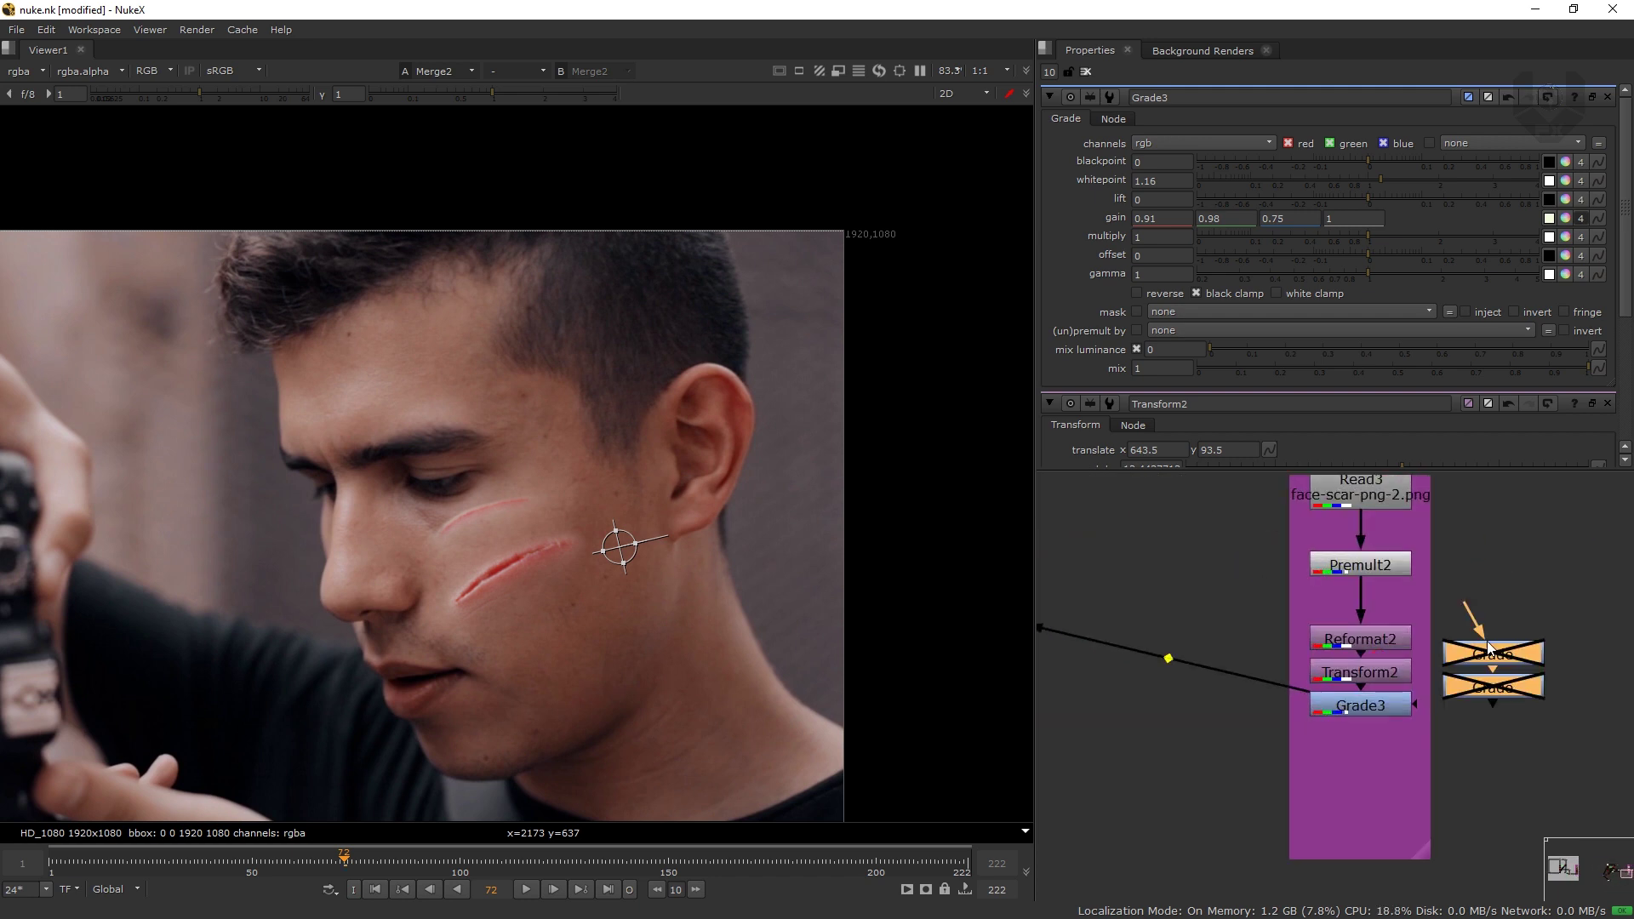
middle_drag(1467, 677, 1381, 645)
- Delete Grade3 and place the two pasted Grade nodes in sequence below Transform2
click(1305, 672)
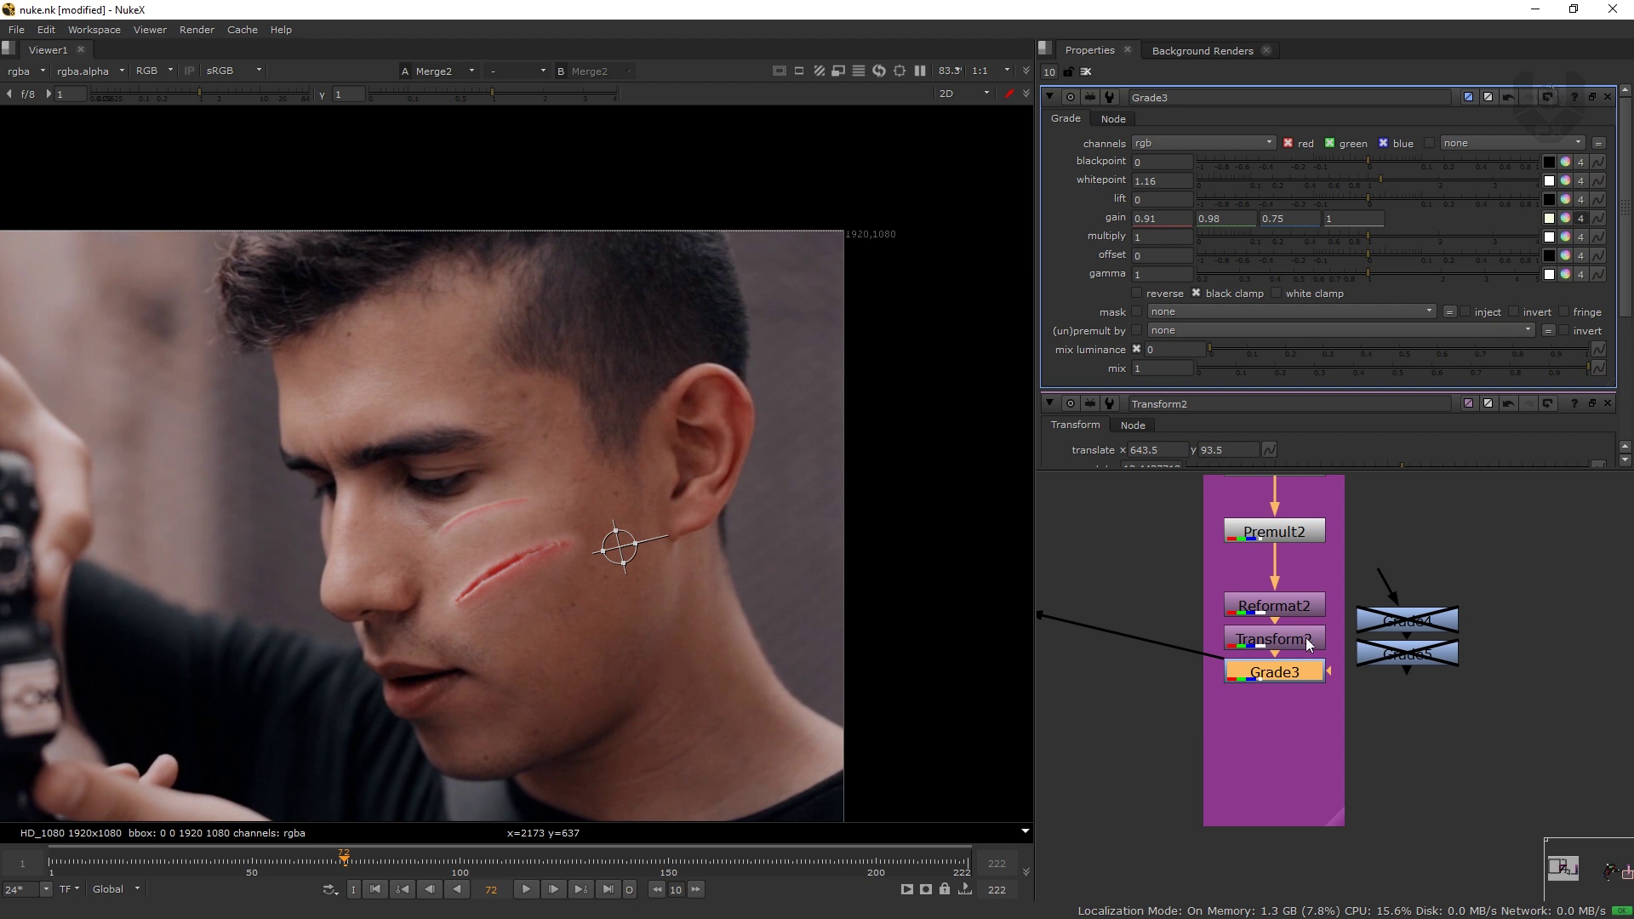
key(Delete)
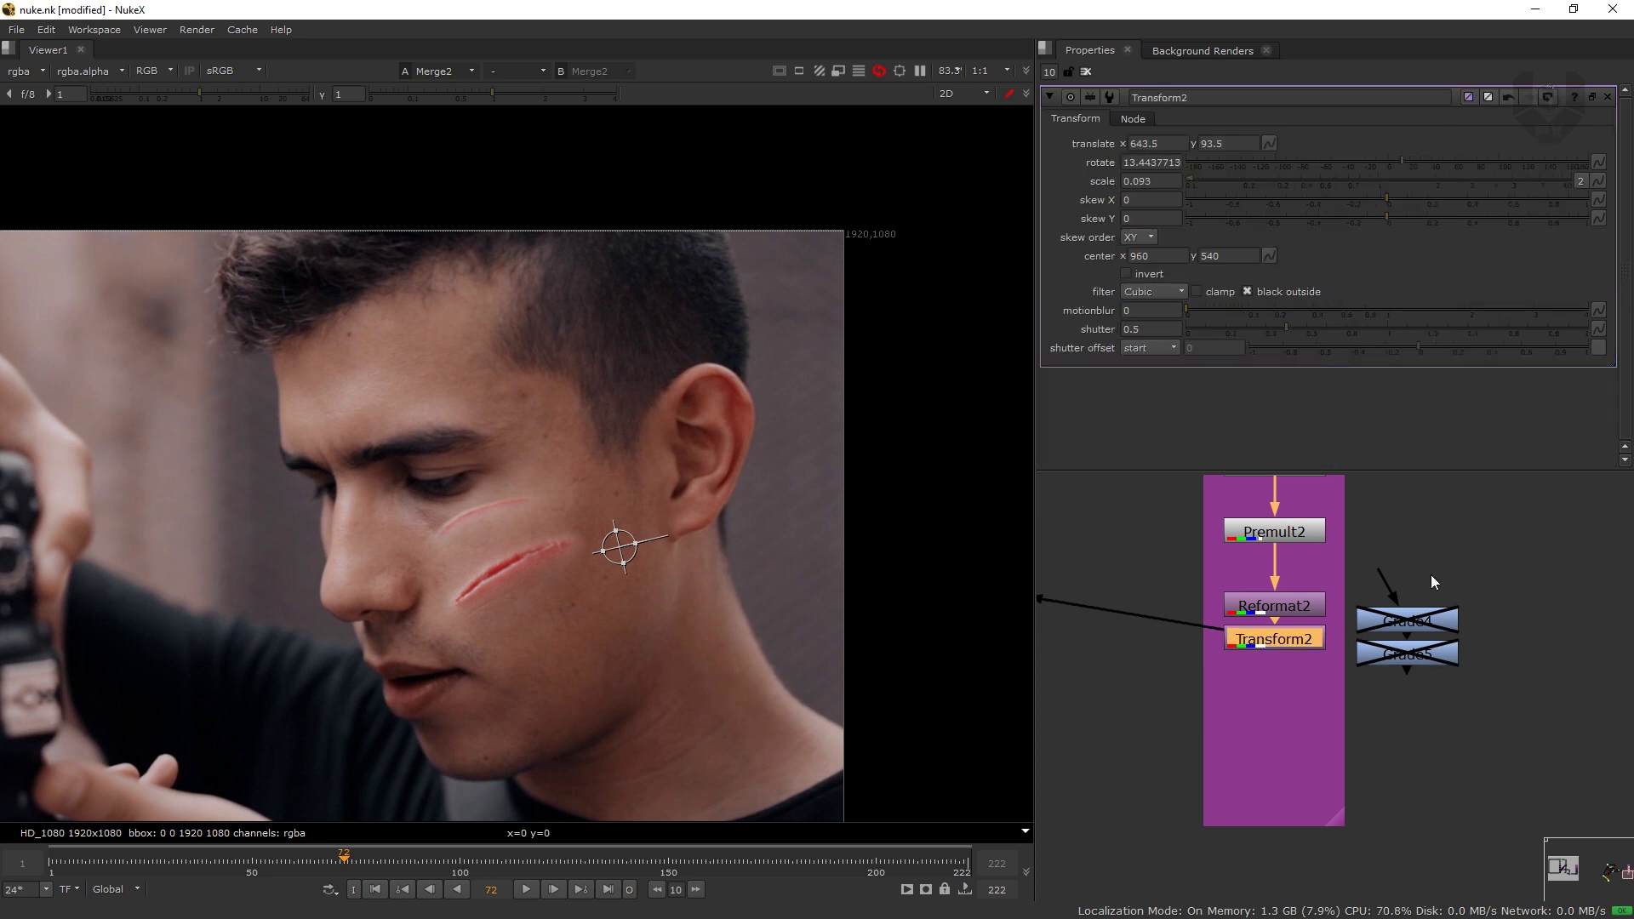
drag(1419, 621, 1280, 691)
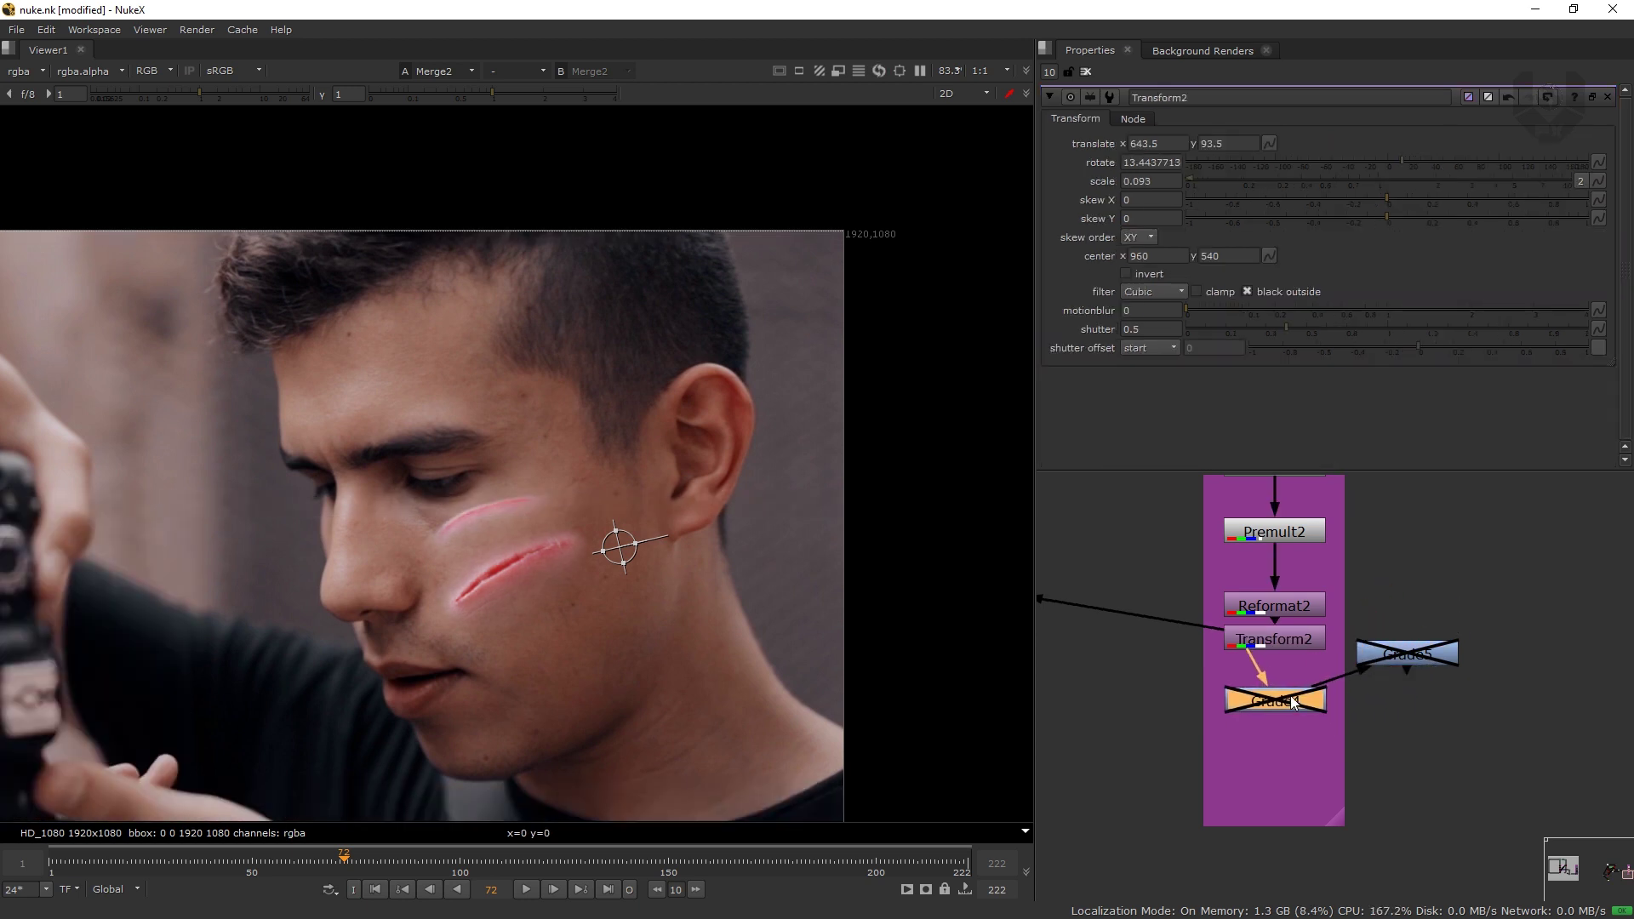
drag(1399, 653, 1278, 773)
- Enable Grade4 and Grade5, feed Transform2 into Grade4, and connect Project3D2's scar input to Grade5
key(d)
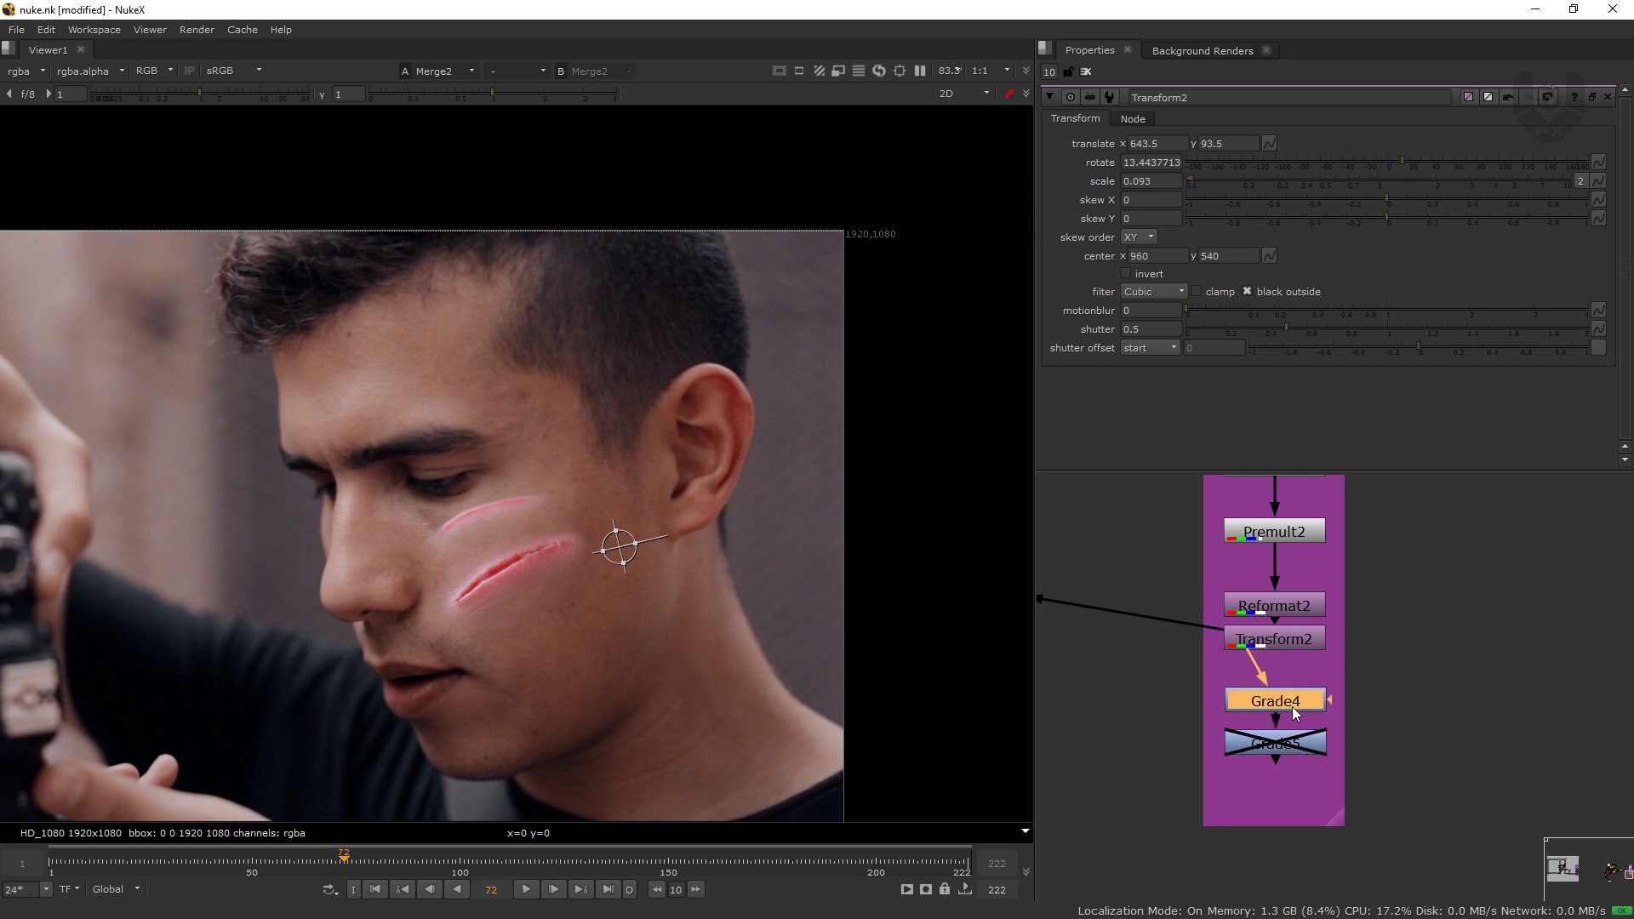
click(1277, 740)
key(d)
drag(1215, 628, 1251, 743)
click(1263, 659)
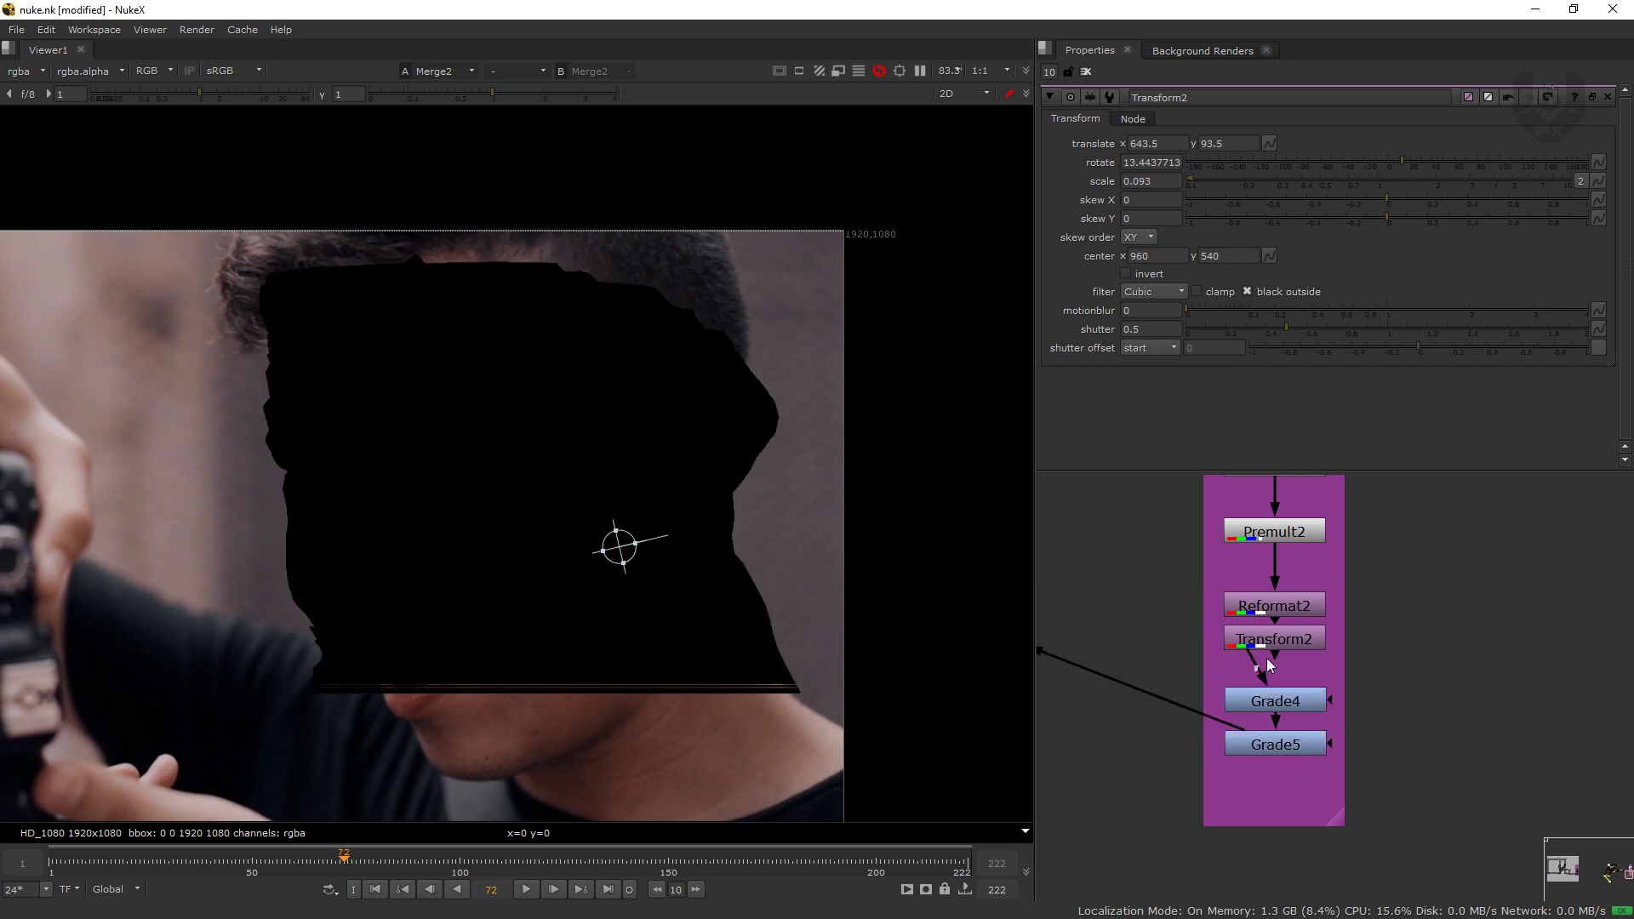
drag(1280, 641, 1281, 643)
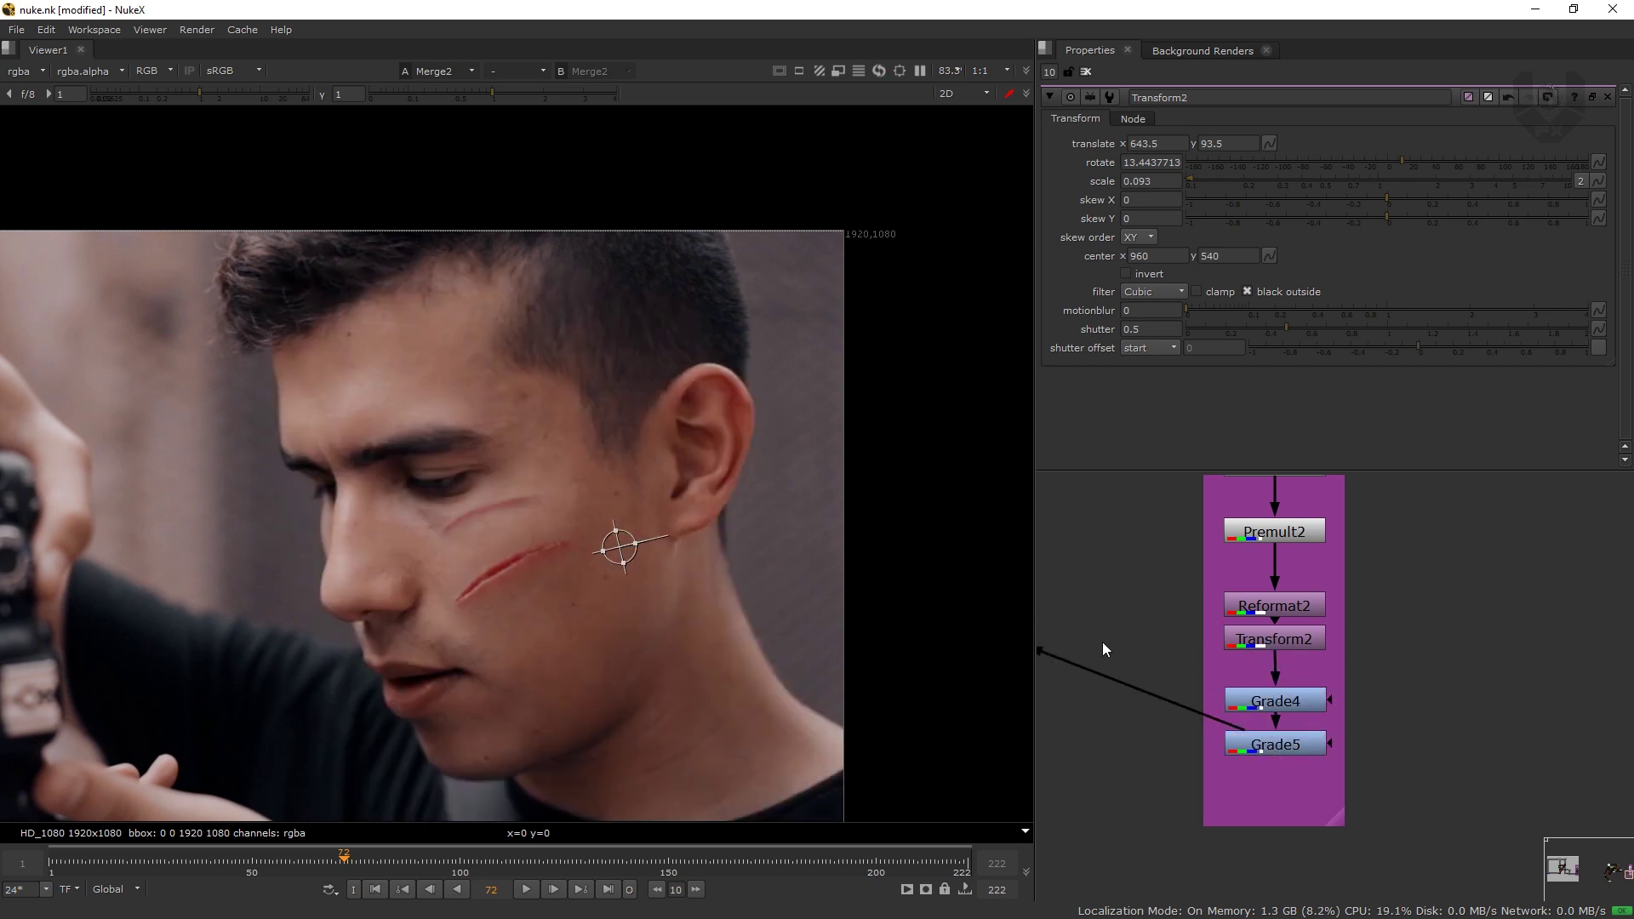
- Check the regraded scar close up and move Grade4 and Grade5 closer beneath Transform2
scroll(539, 599, up, 3)
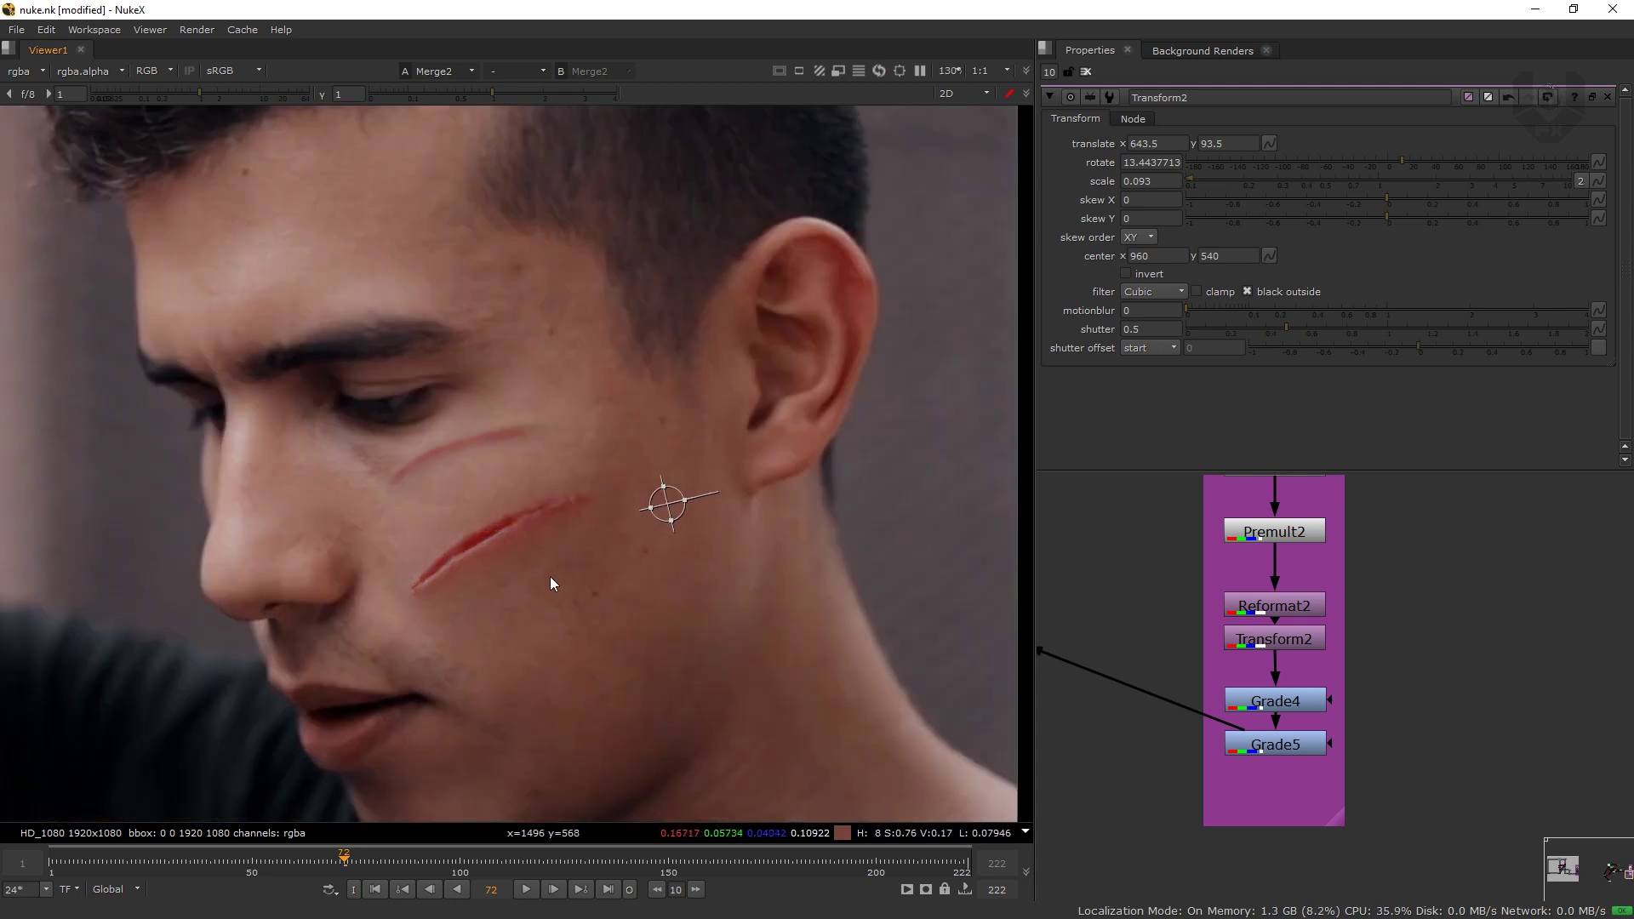
scroll(550, 575, down, 5)
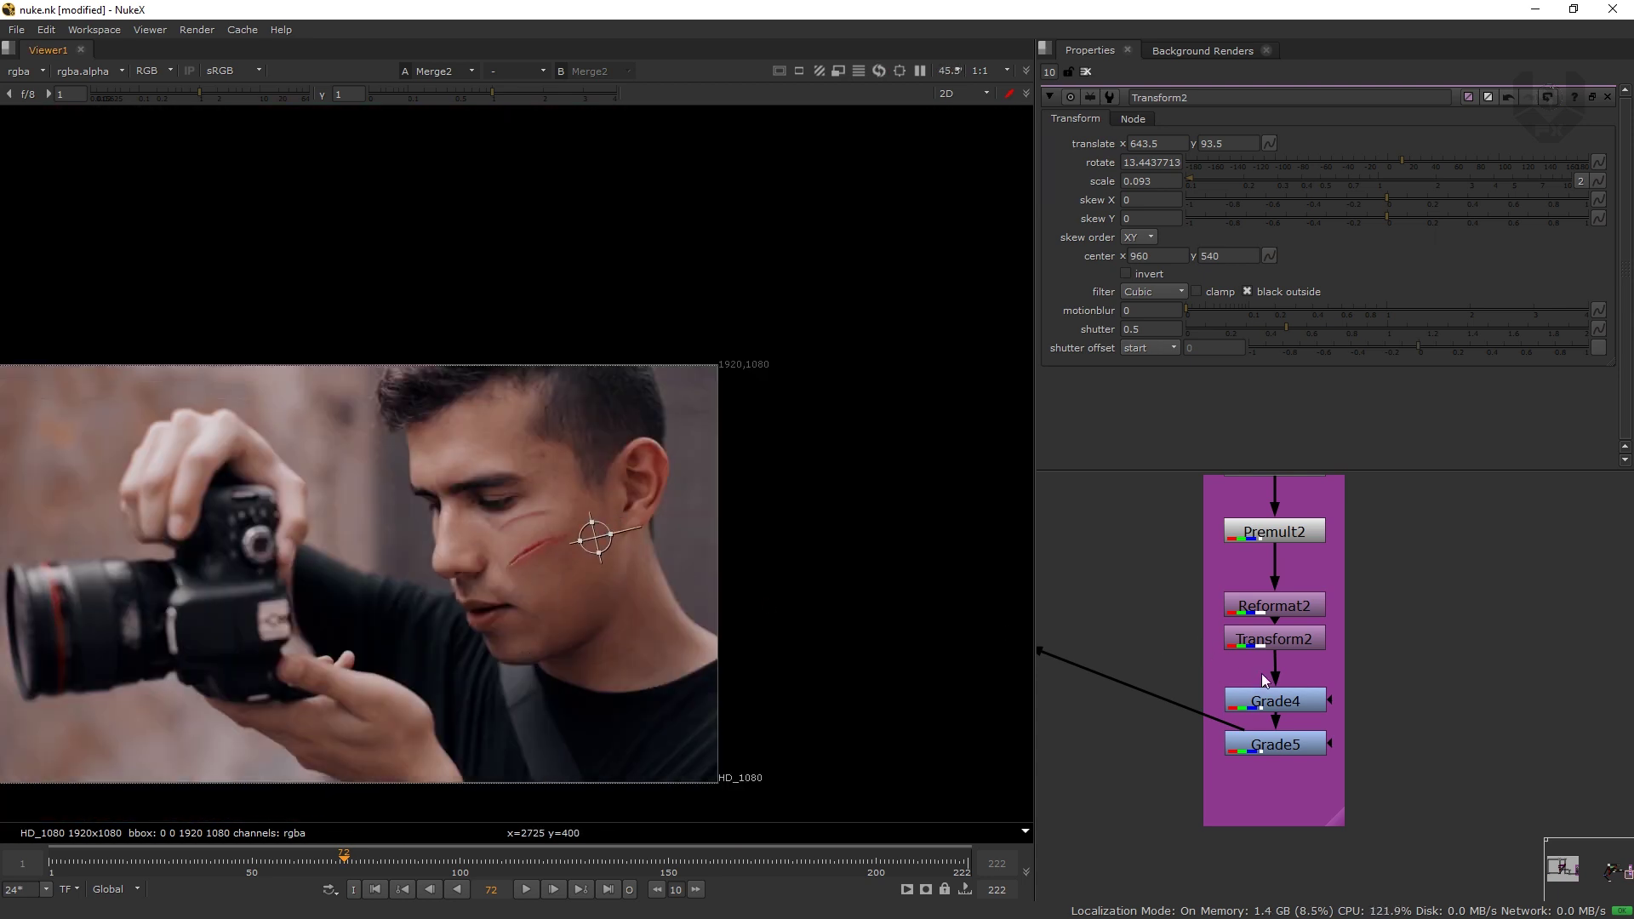
drag(1273, 706, 1282, 685)
drag(1276, 743, 1276, 726)
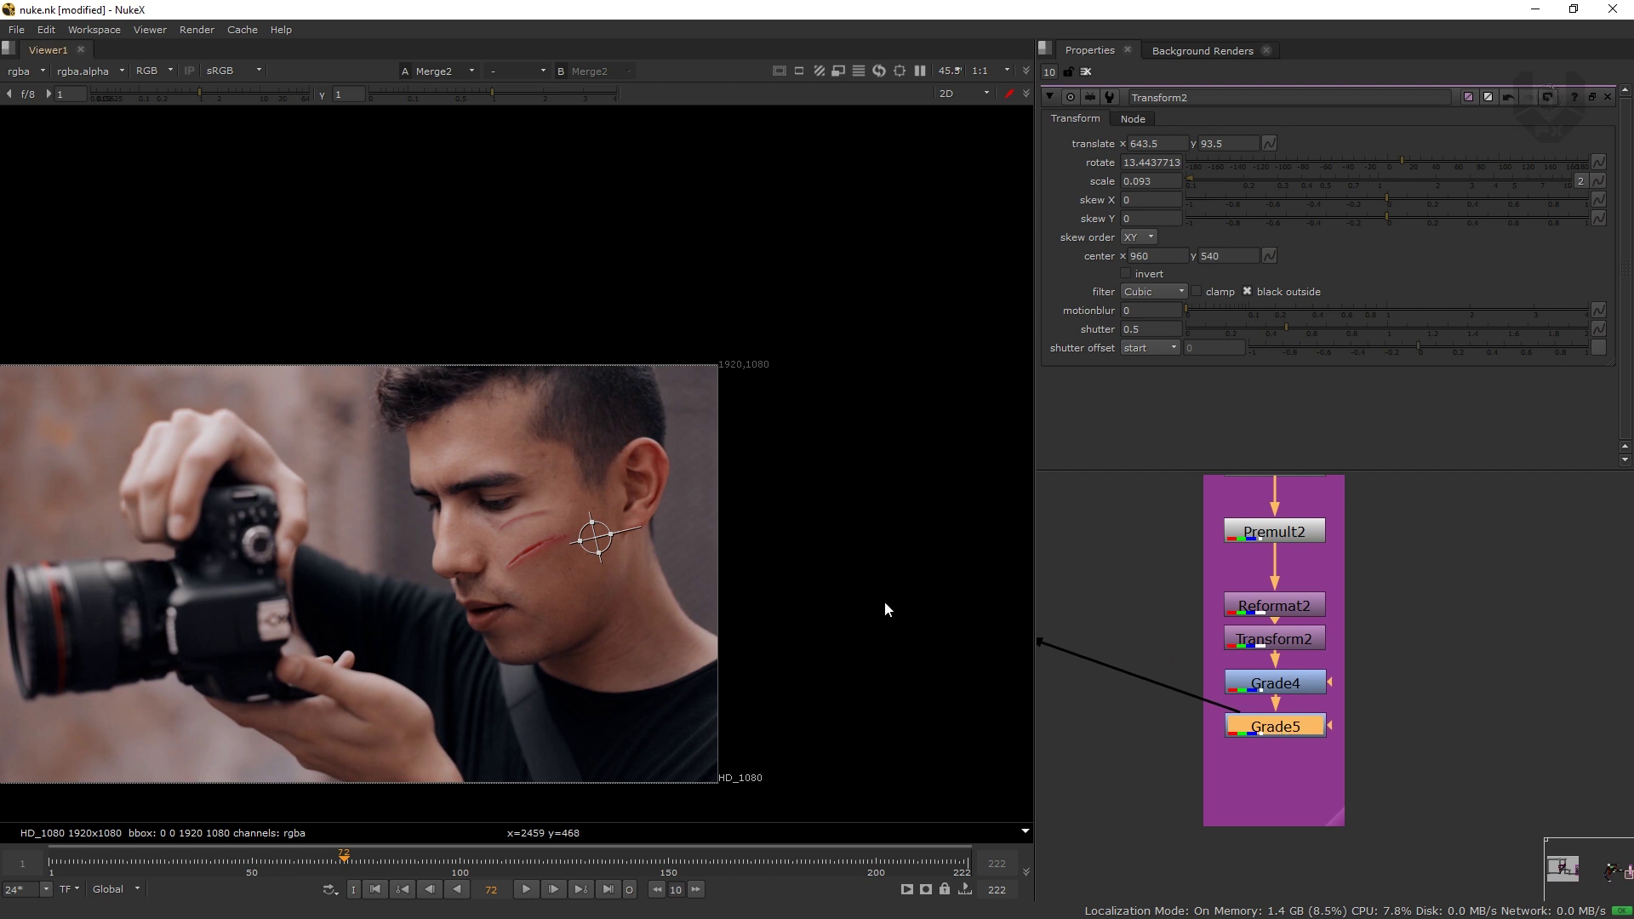
- Play the merged shot from frame 72 to frame 83 to check the regraded scar in motion
scroll(818, 571, down, 1)
middle_drag(620, 611, 728, 589)
scroll(728, 588, up, 2)
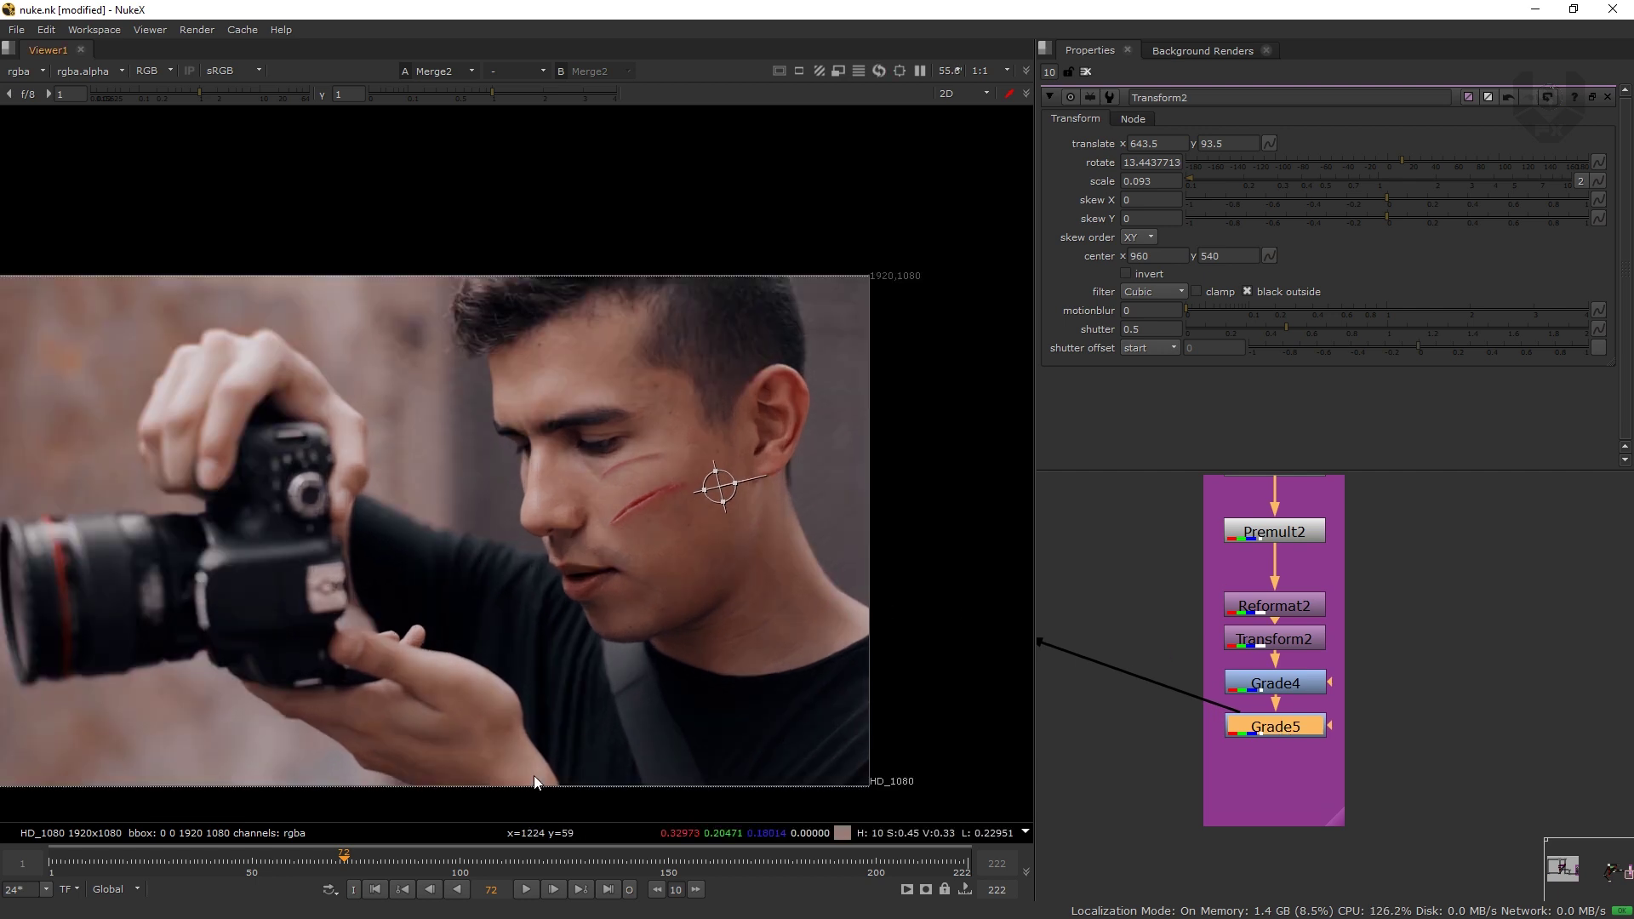
click(526, 889)
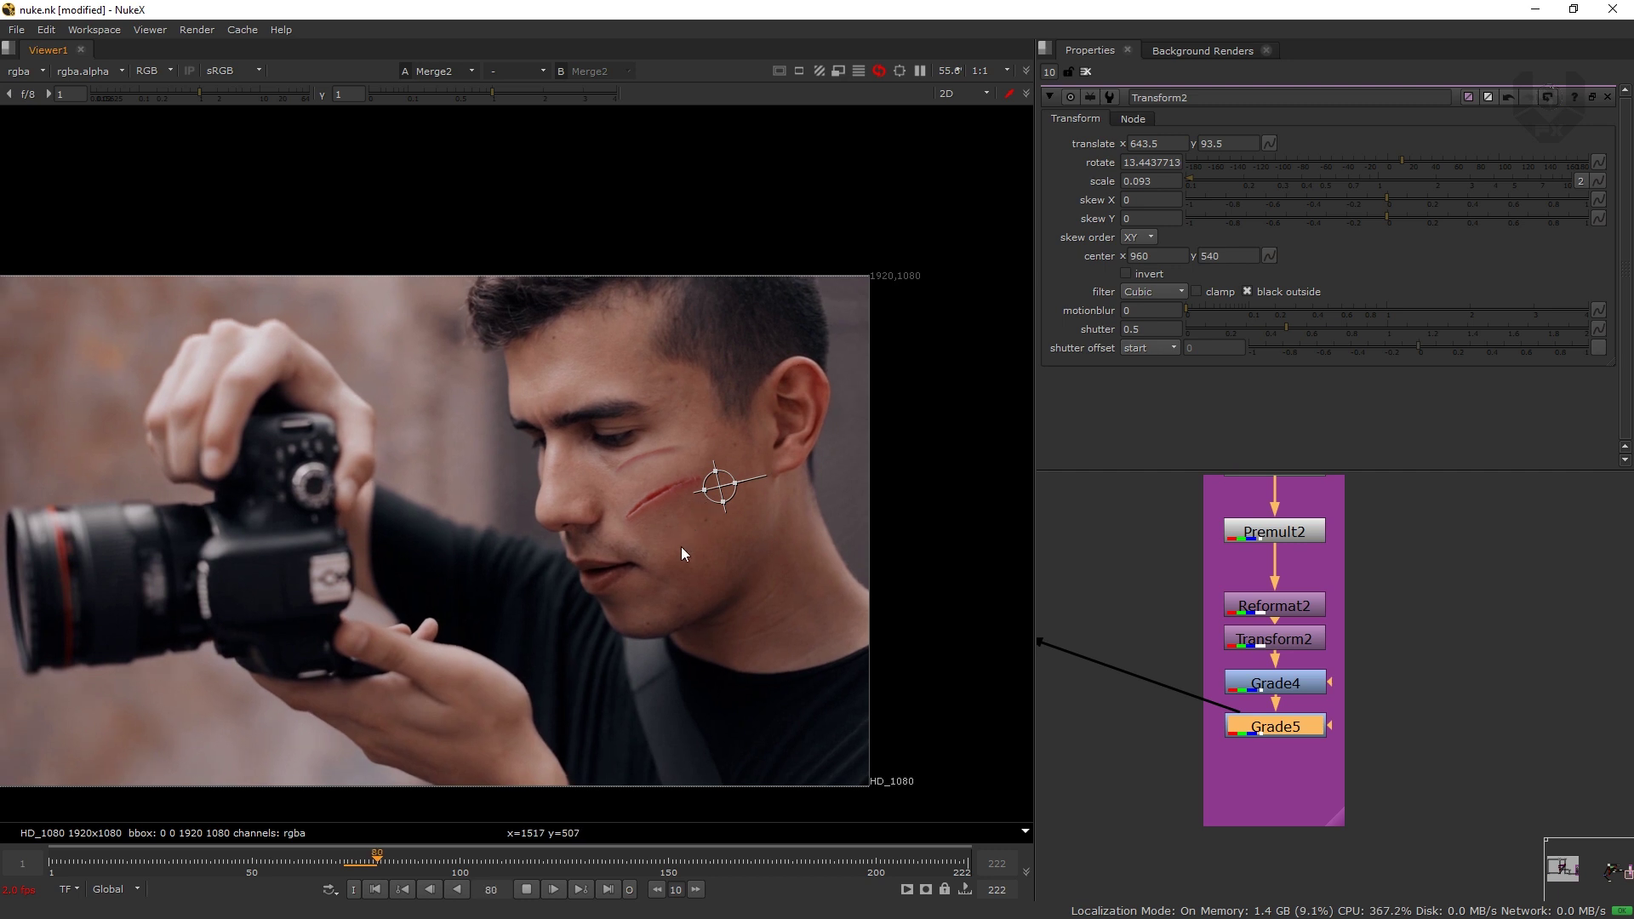
click(525, 890)
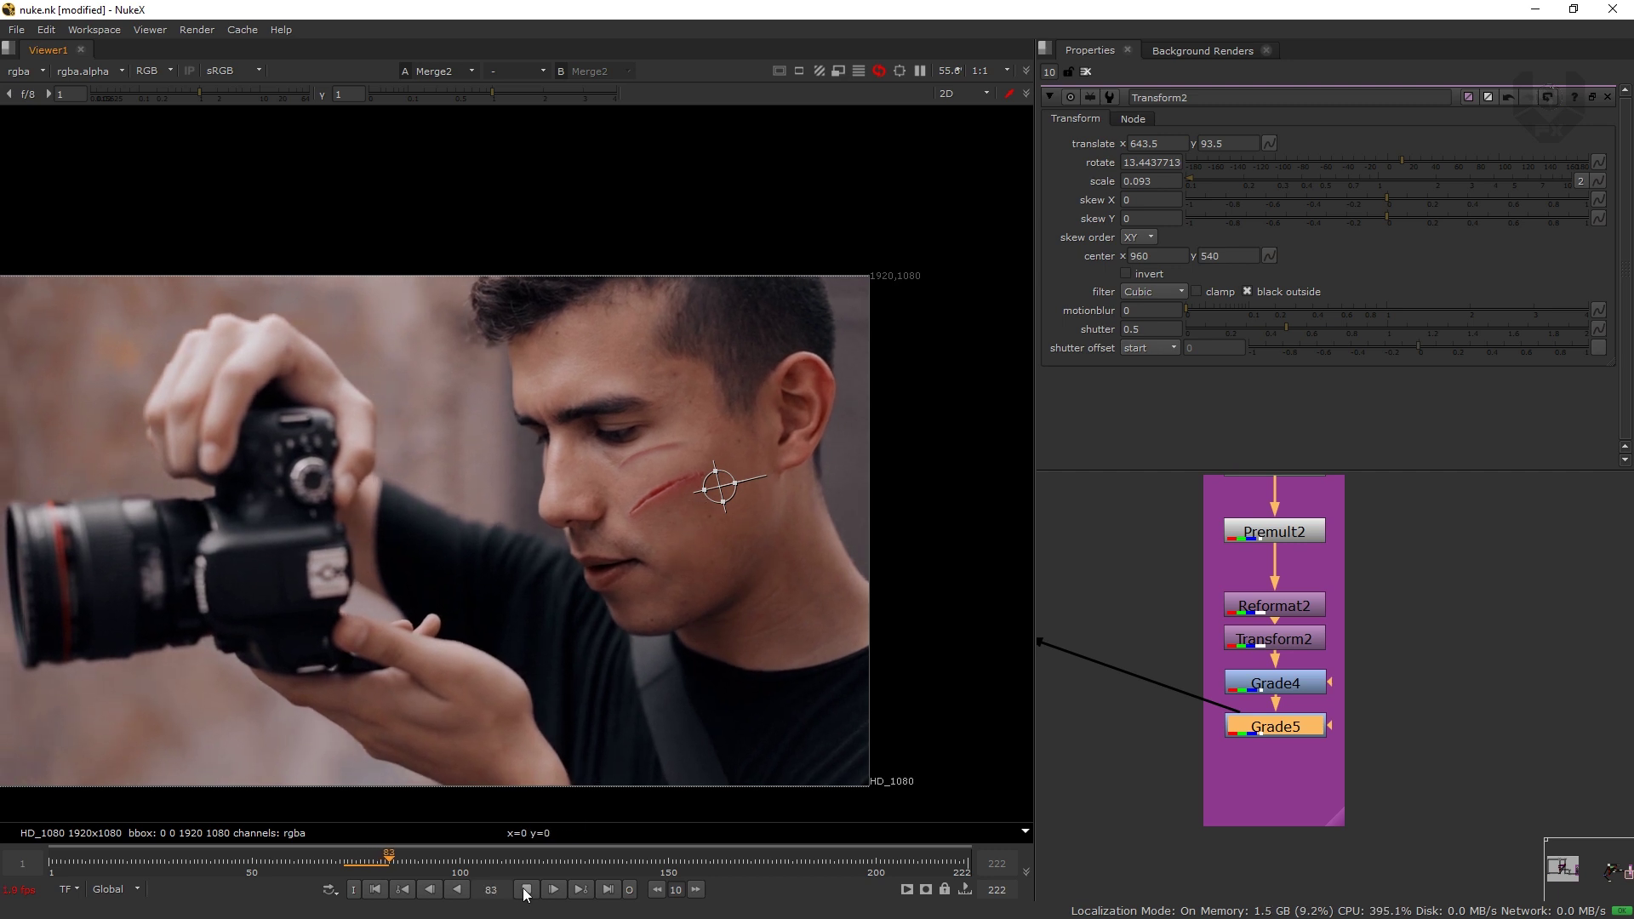
- Return to frame 1, close all open node properties, and examine the scar's sharpness on the cheek
click(375, 889)
middle_drag(732, 511, 578, 572)
scroll(578, 571, up, 4)
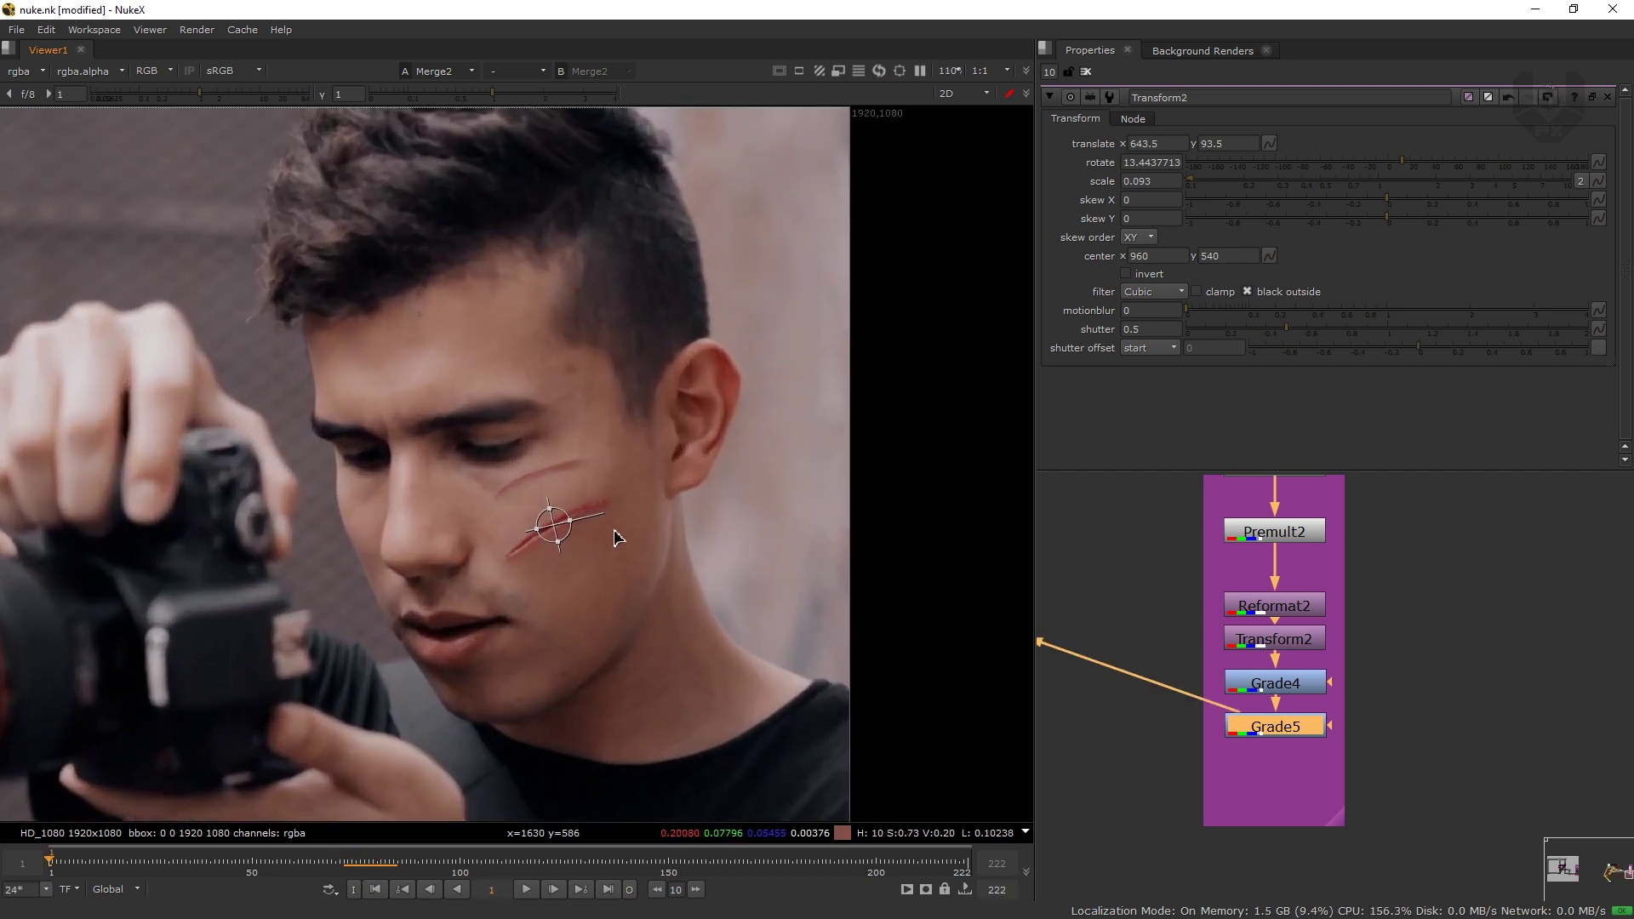
click(1104, 578)
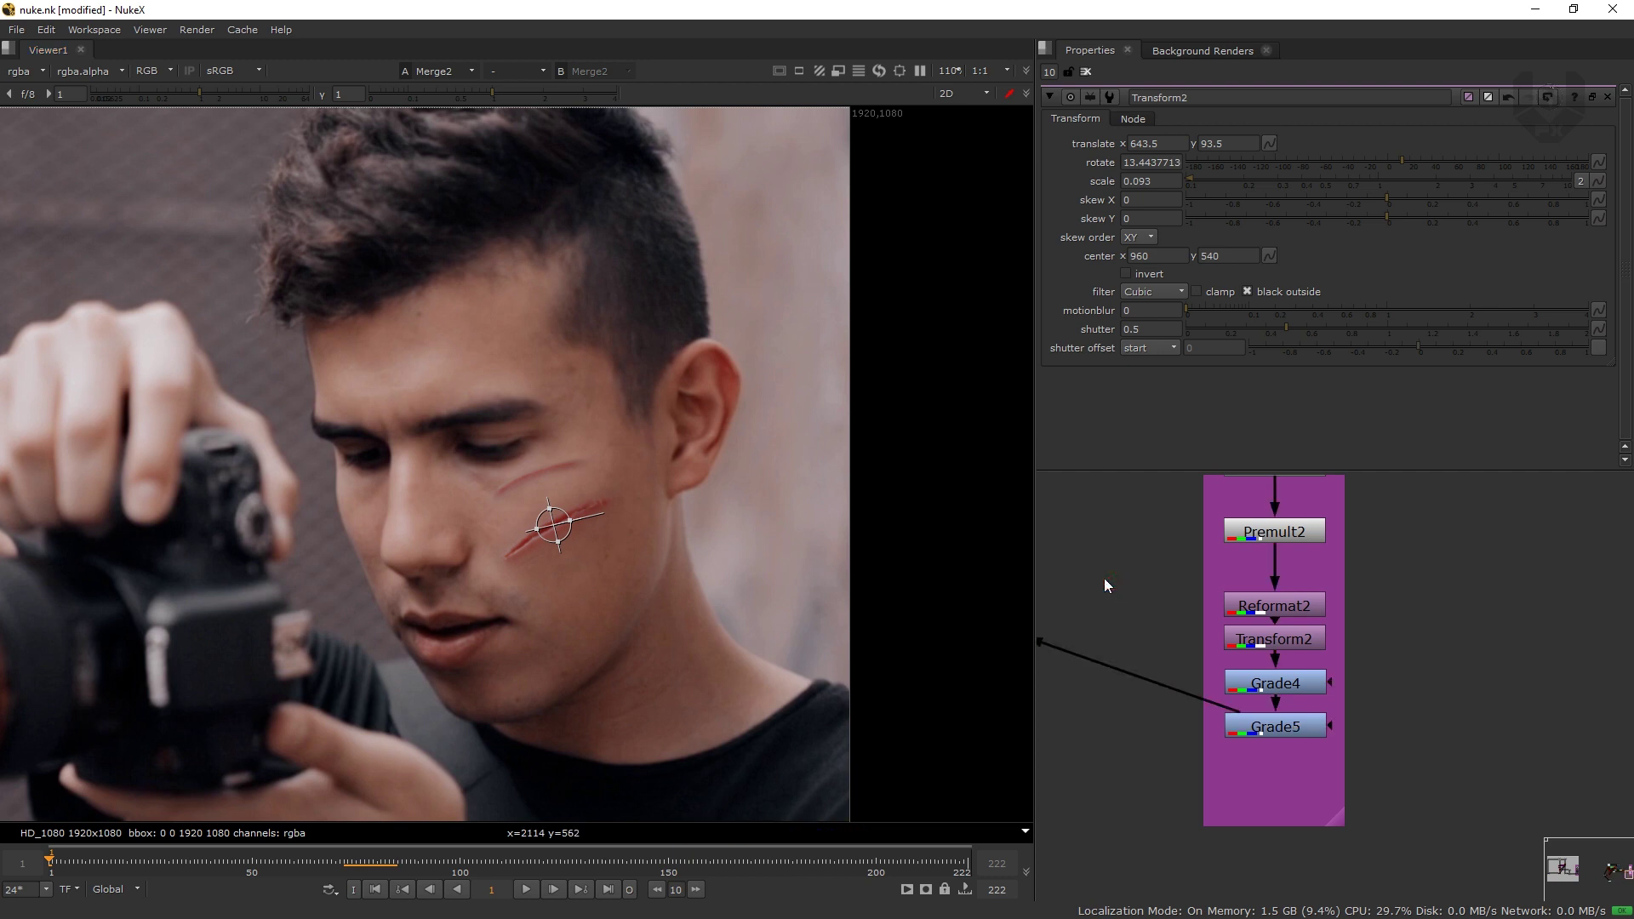
click(1086, 73)
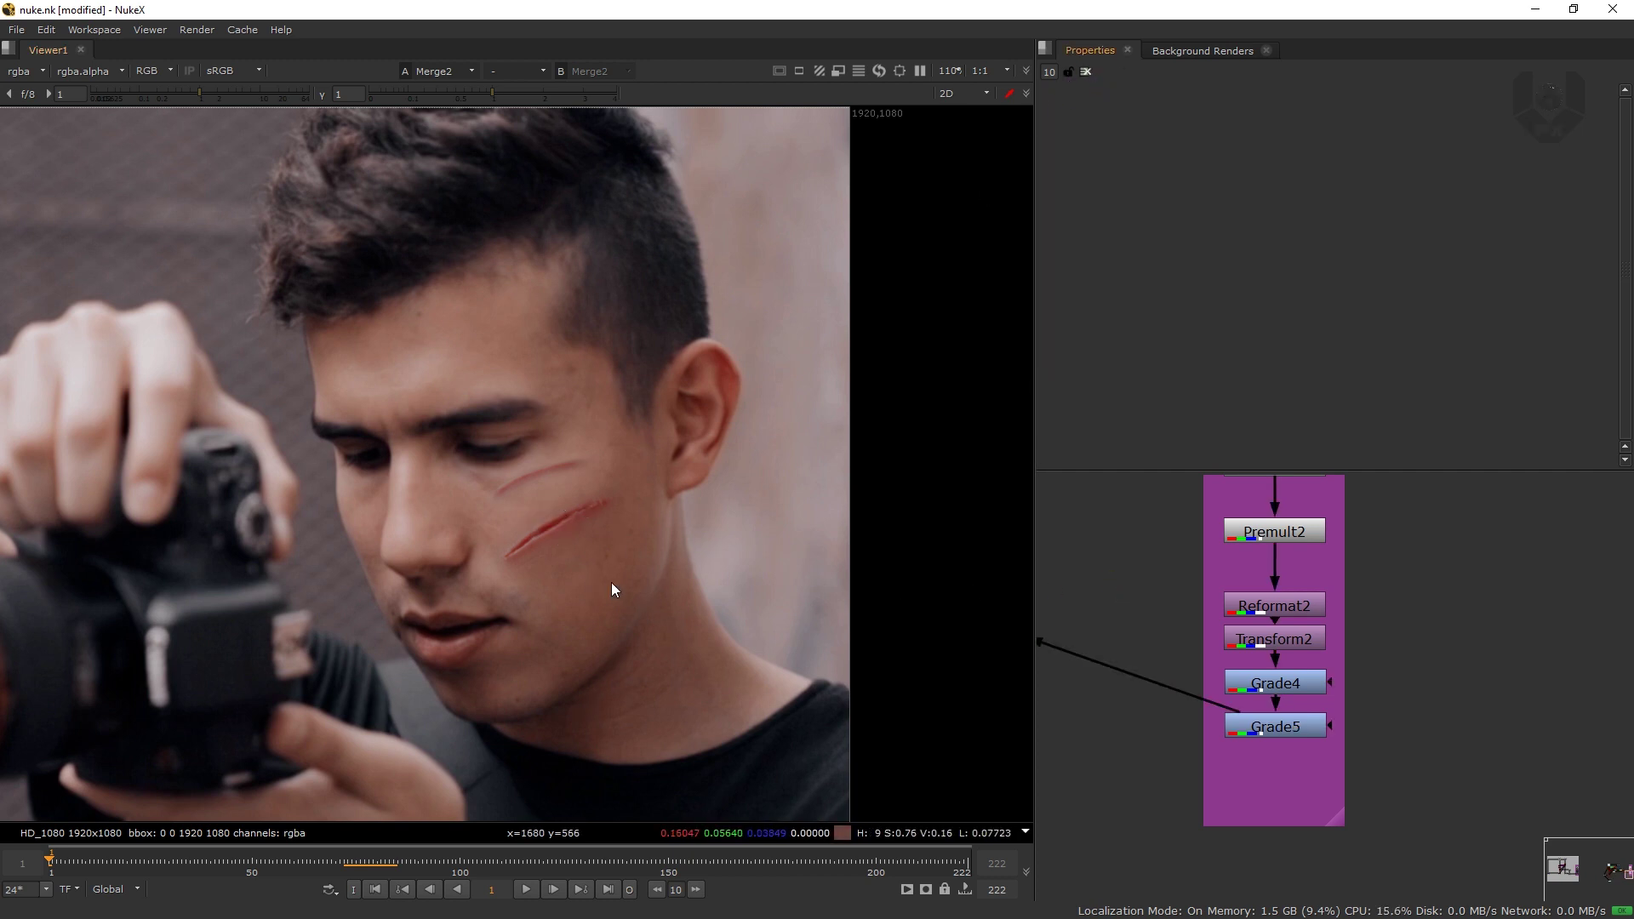
scroll(553, 554, up, 3)
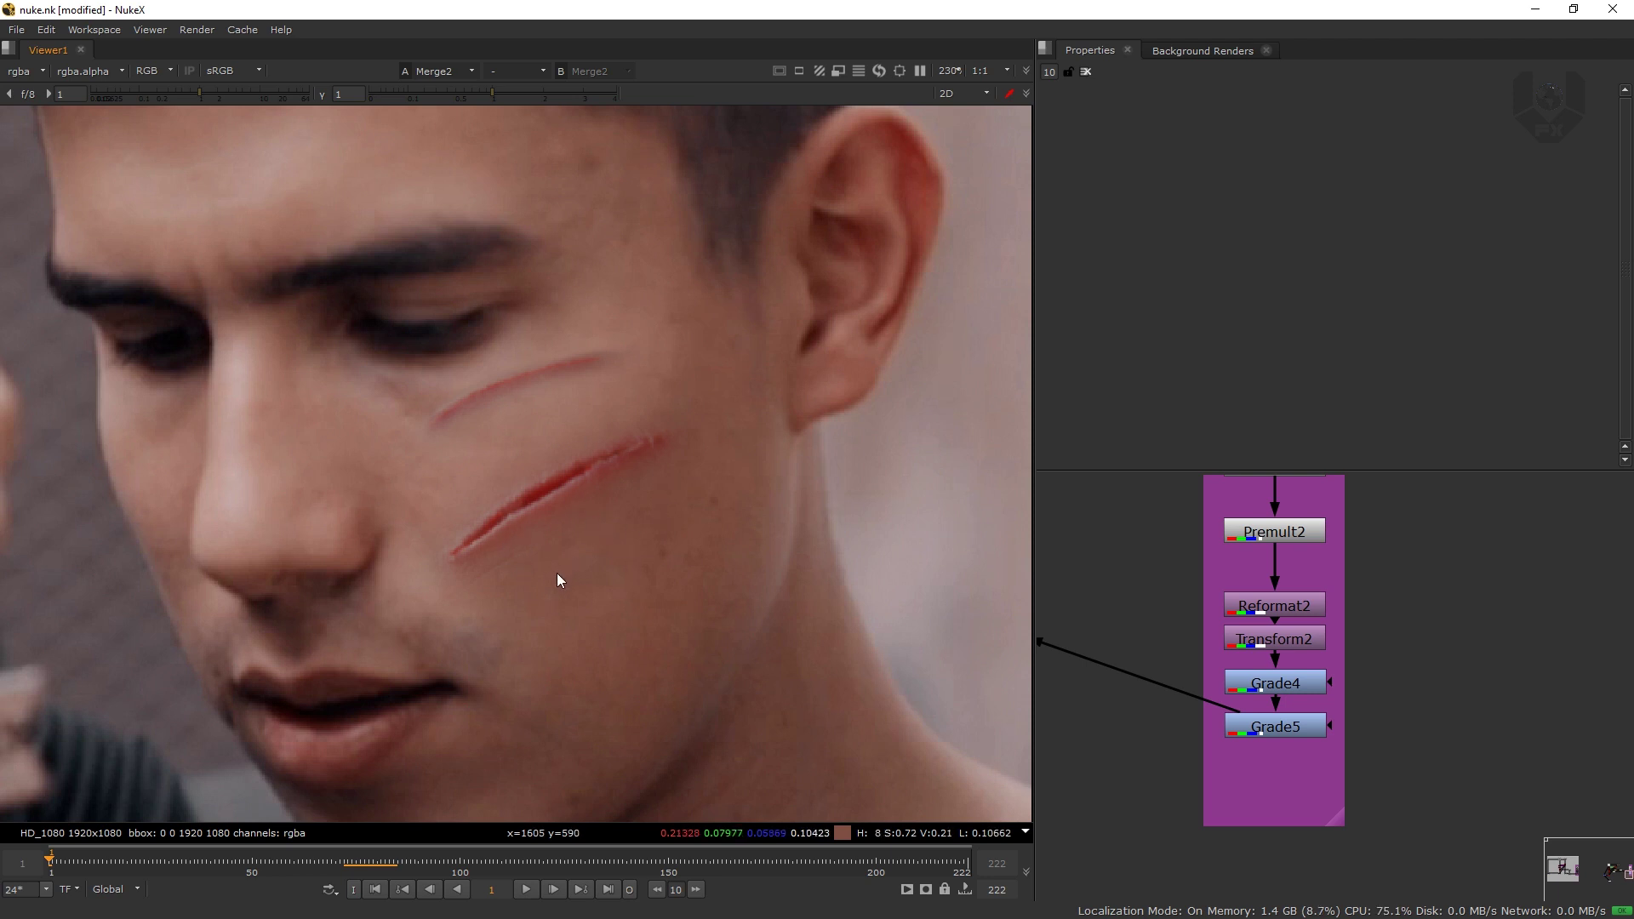
- Add a Blur below Grade5 and keyframe its size at 2 on frame 1
middle_drag(1265, 626, 1349, 551)
click(1350, 650)
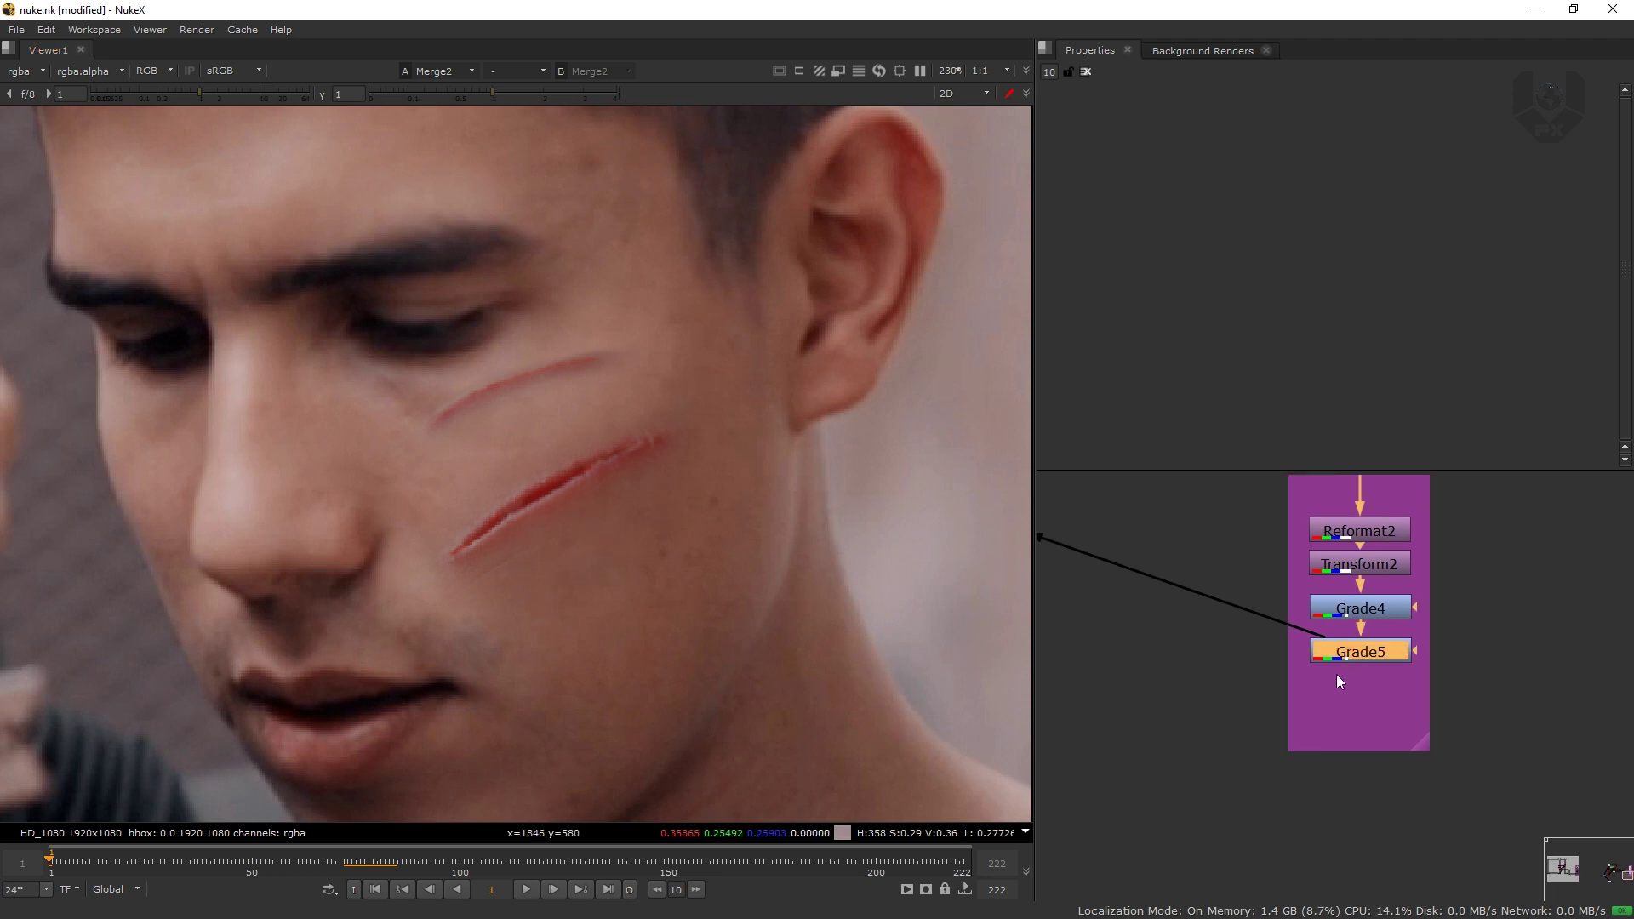
key(b)
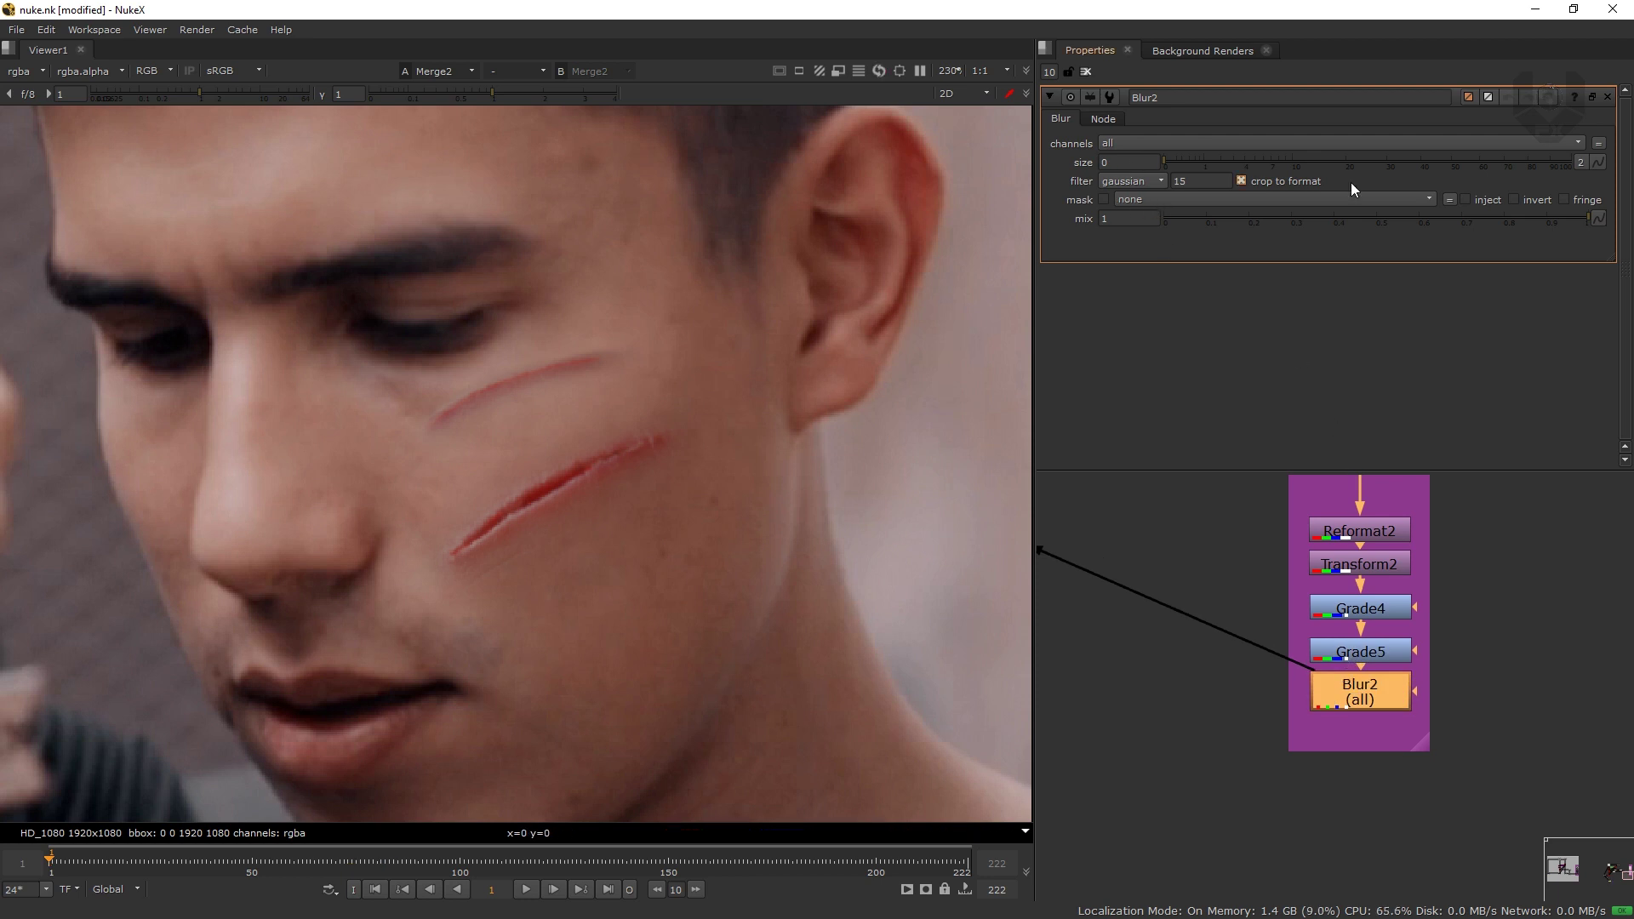
click(1597, 162)
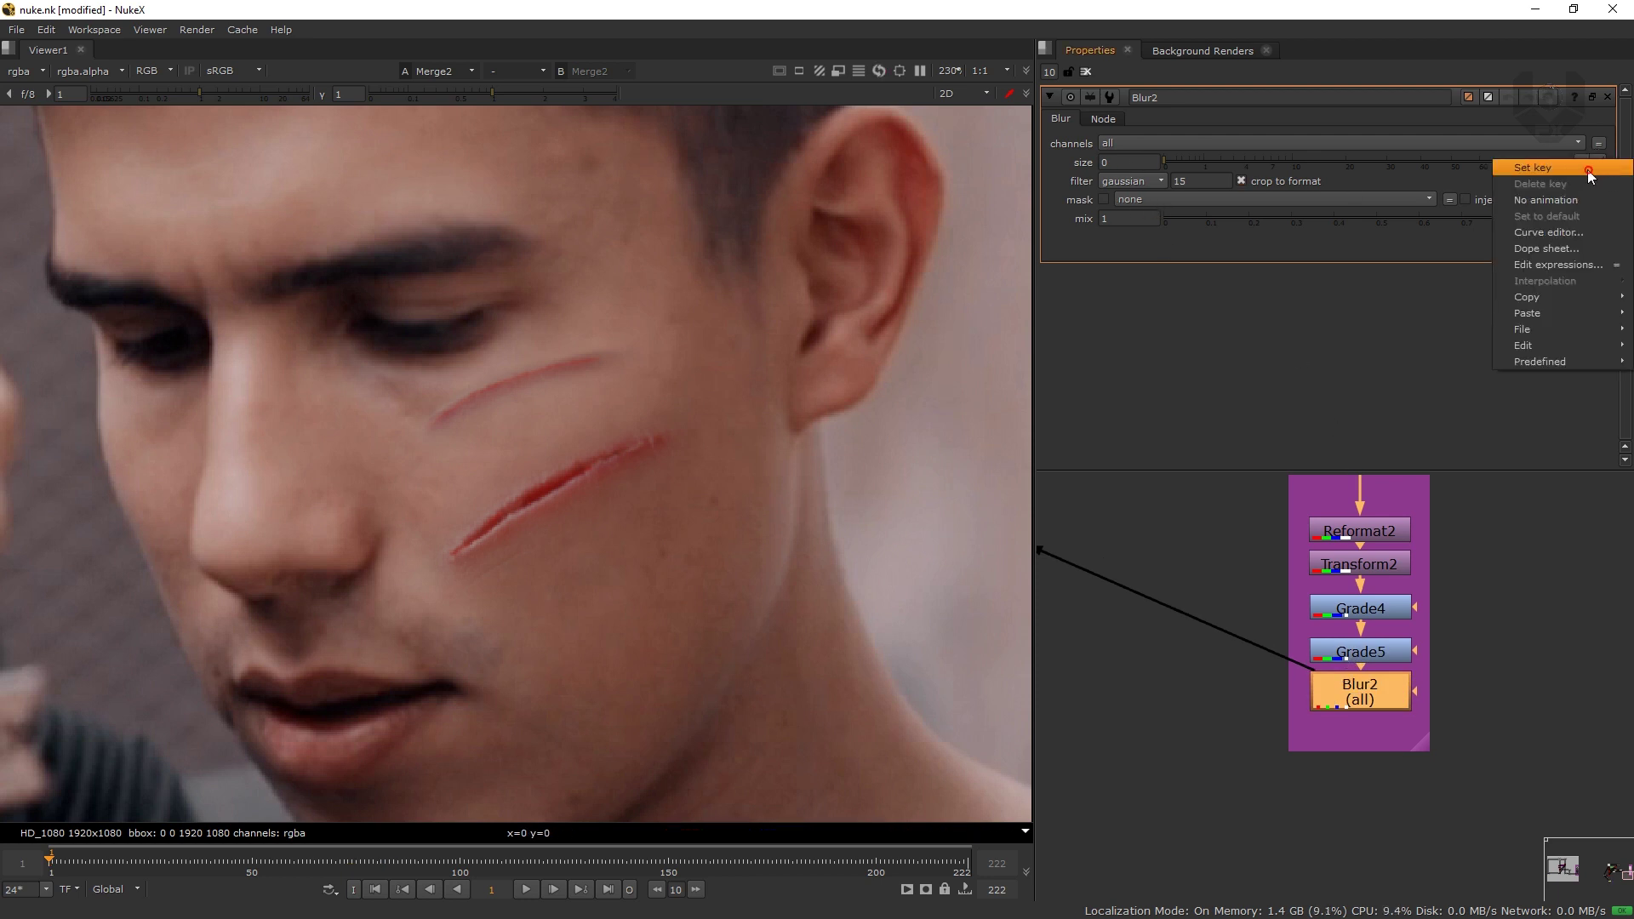
click(1590, 170)
text(2)
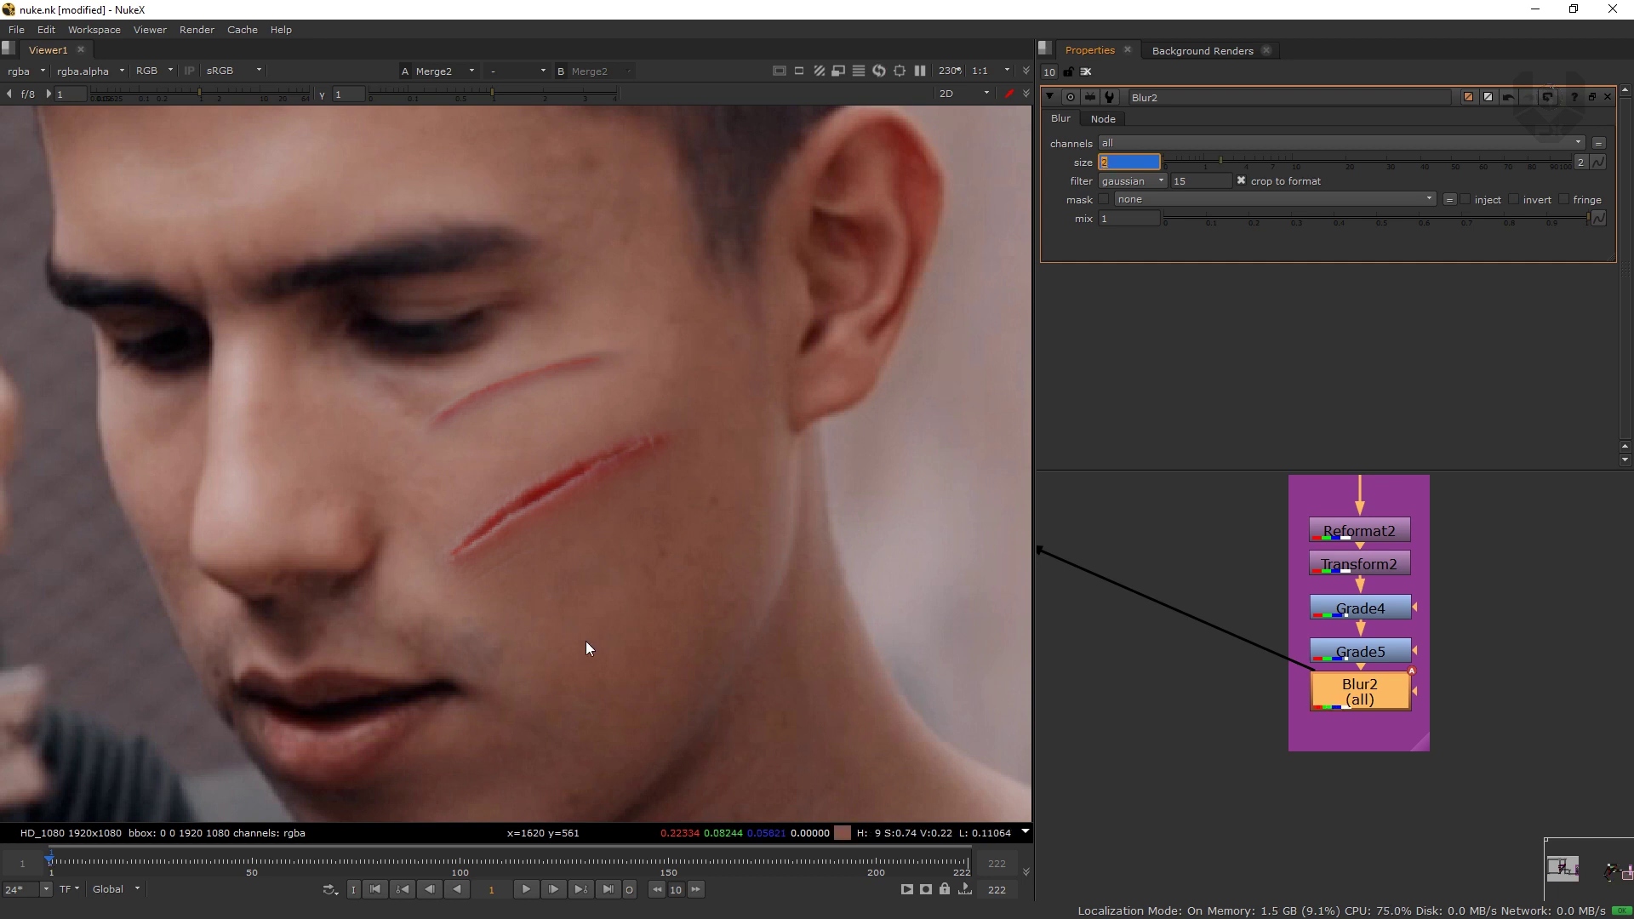
- Keyframe Blur2's size at 1 on frame 14
click(94, 861)
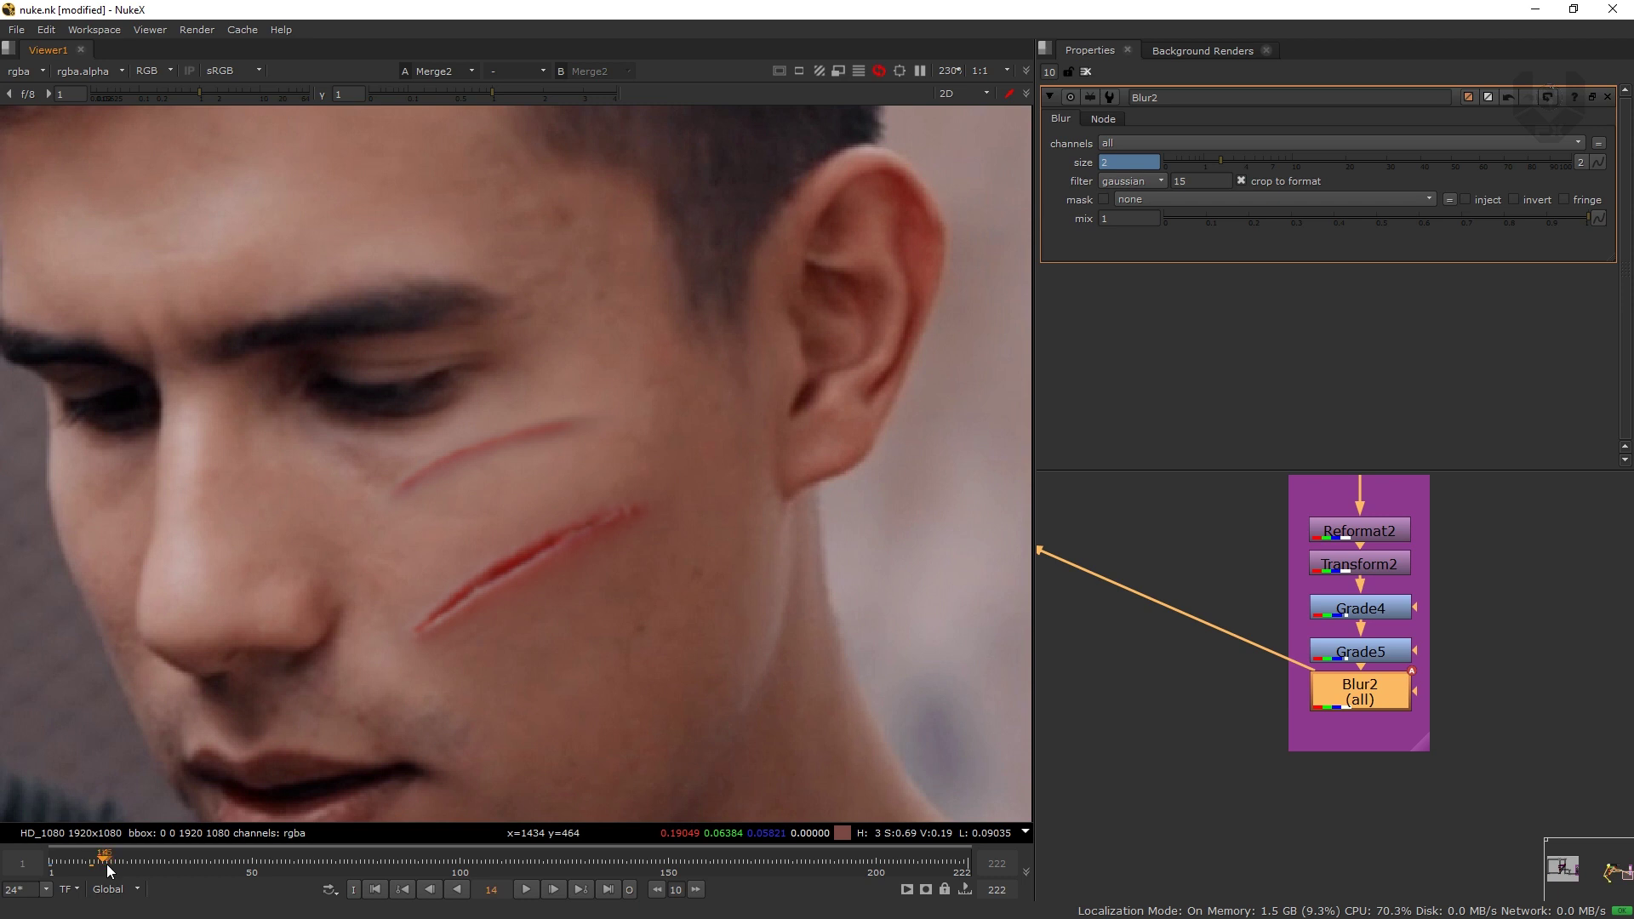
click(105, 863)
middle_drag(333, 665, 383, 610)
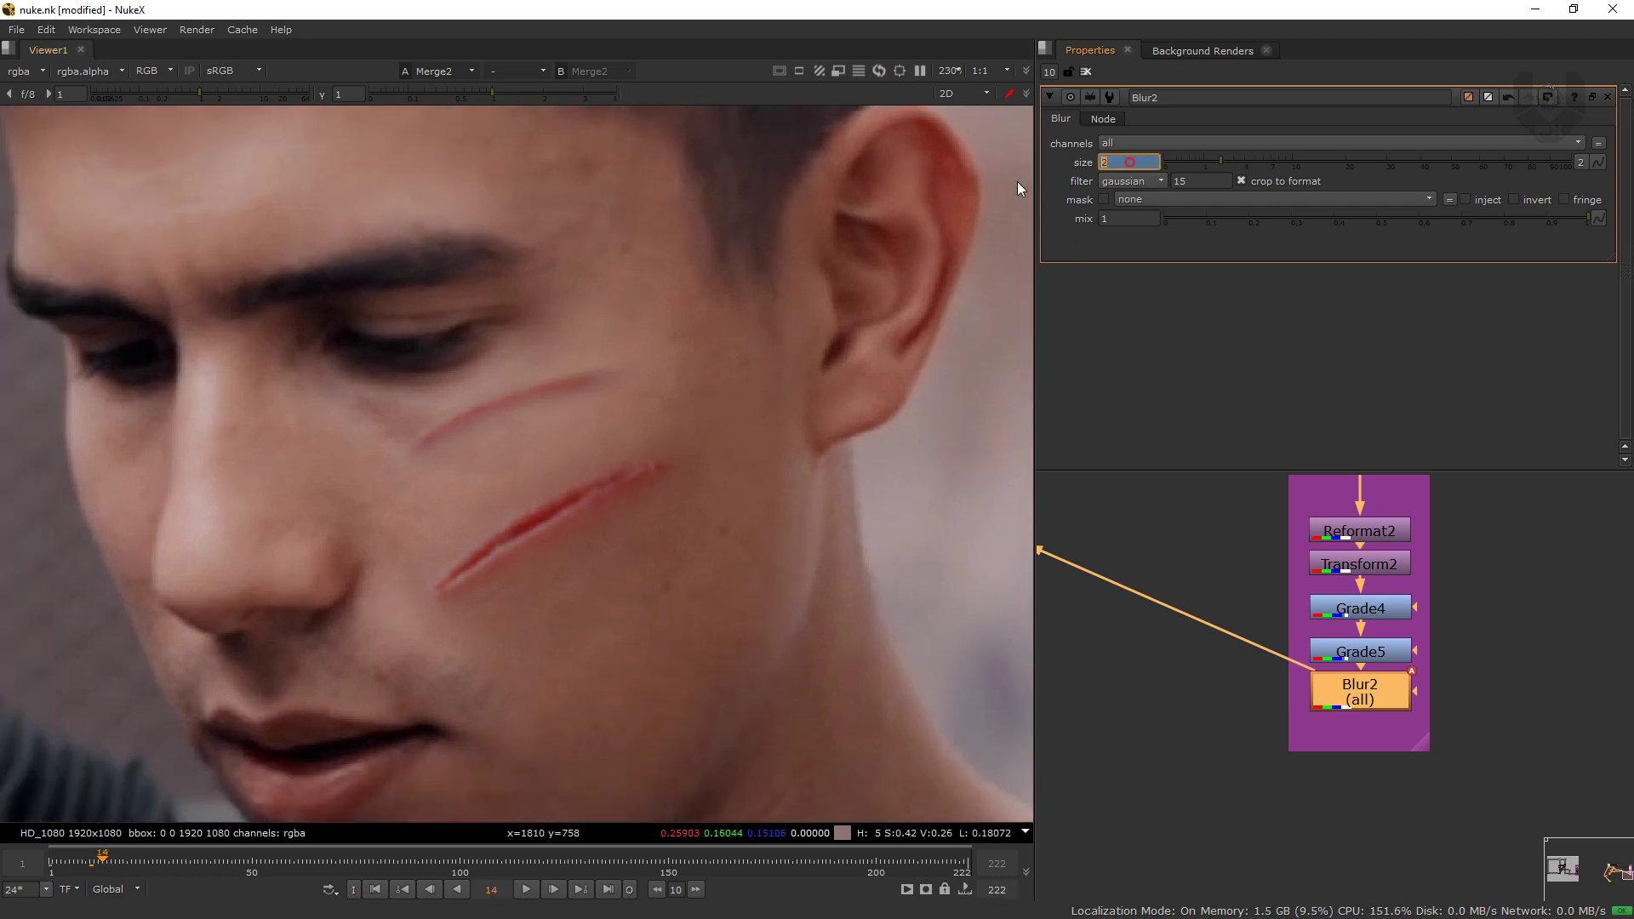
text(1)
key(Return)
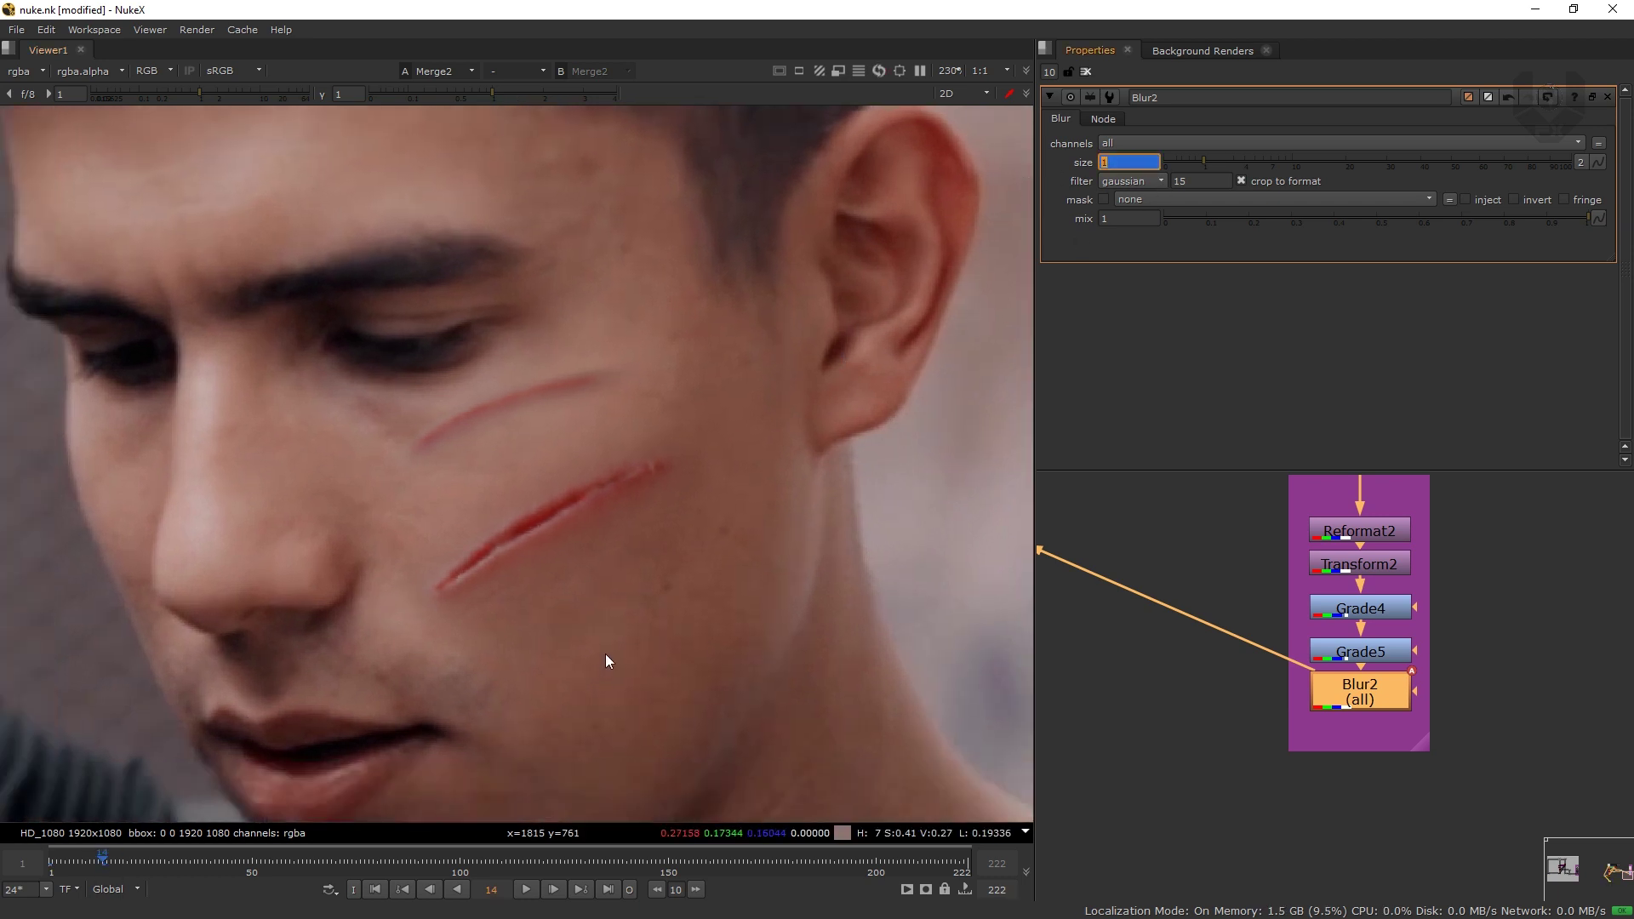
- Set Blur2's size to 1.5 at frame 14 and keyframe it at 1 on frame 26
text(1.5)
key(Return)
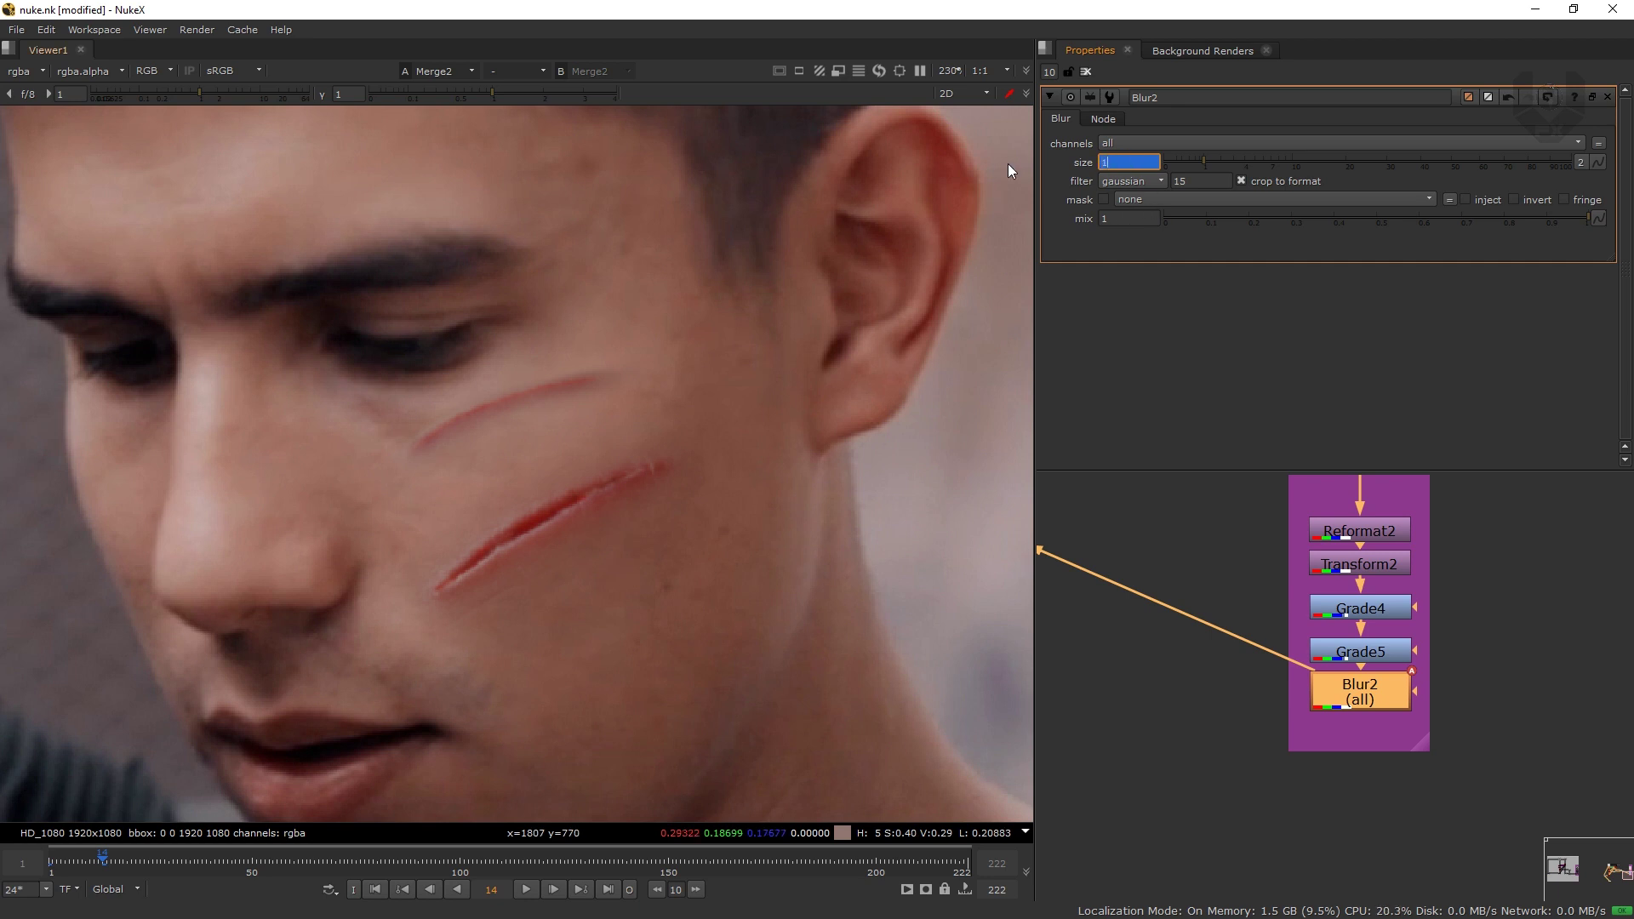
click(155, 863)
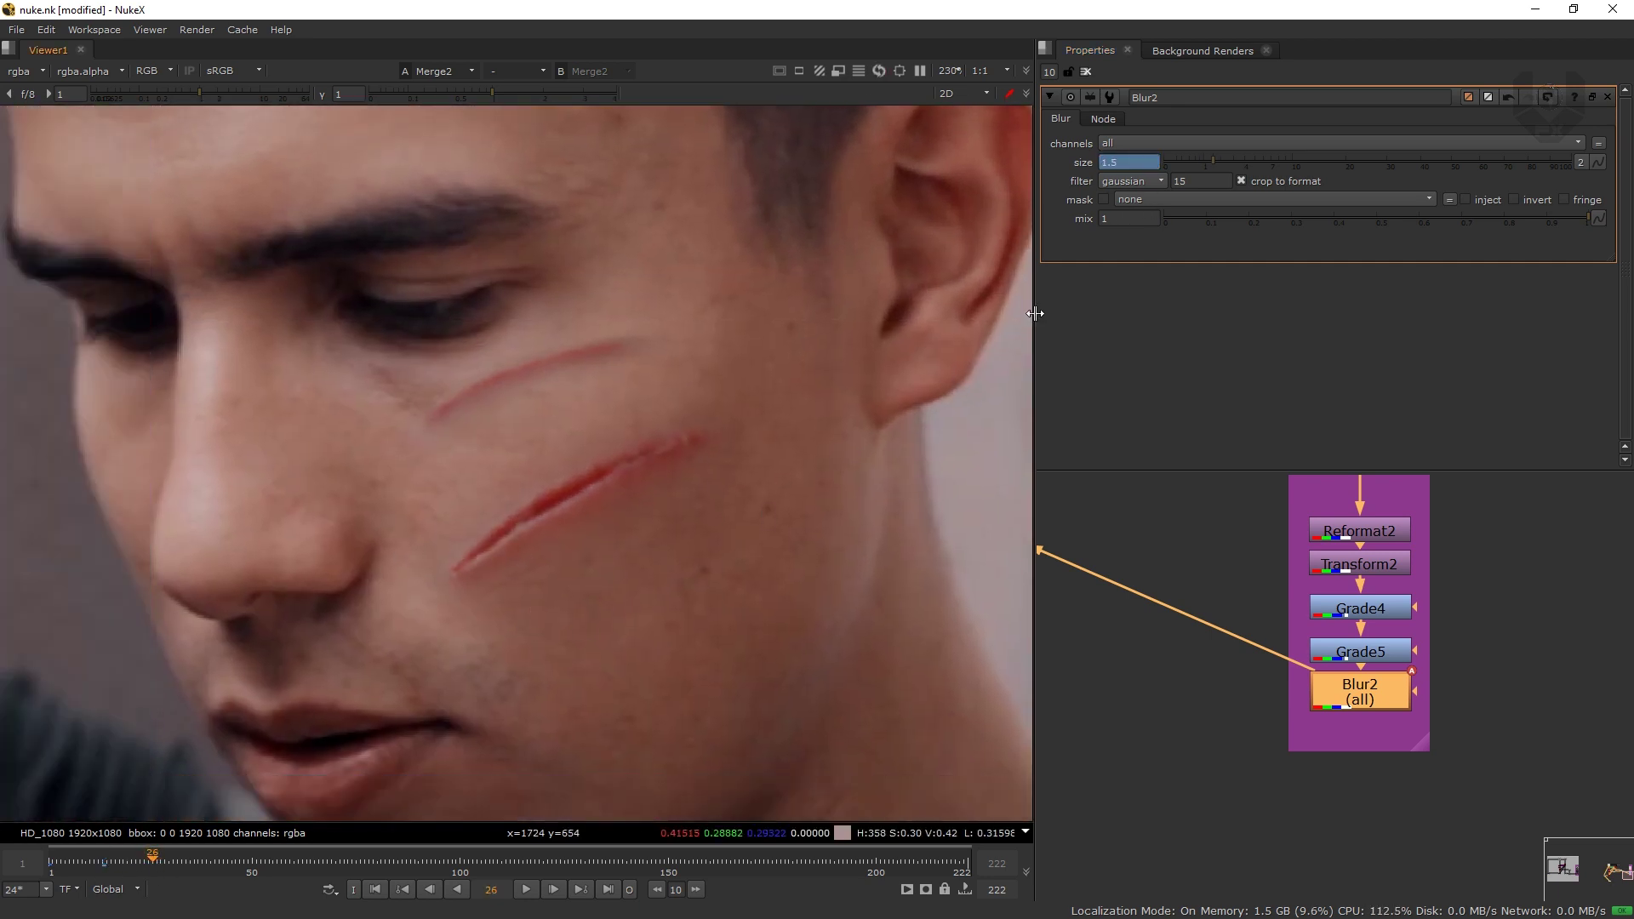
drag(1135, 161, 994, 167)
text(1)
key(Return)
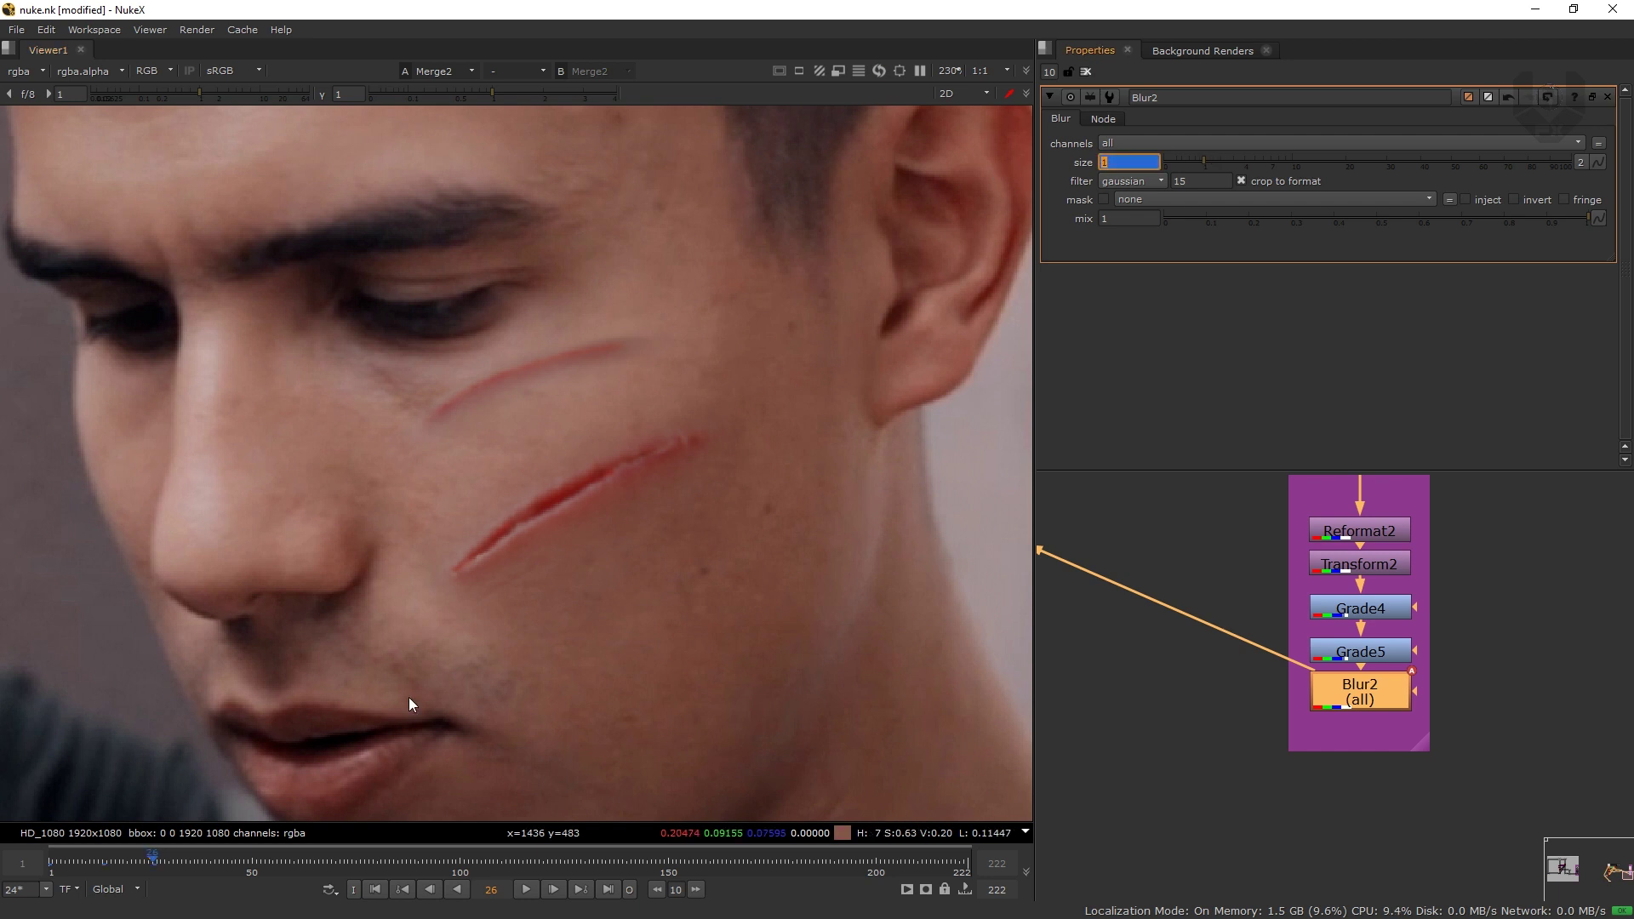
- Try a Blur2 size of 0 on frame 36 and undo that change
drag(175, 861, 194, 861)
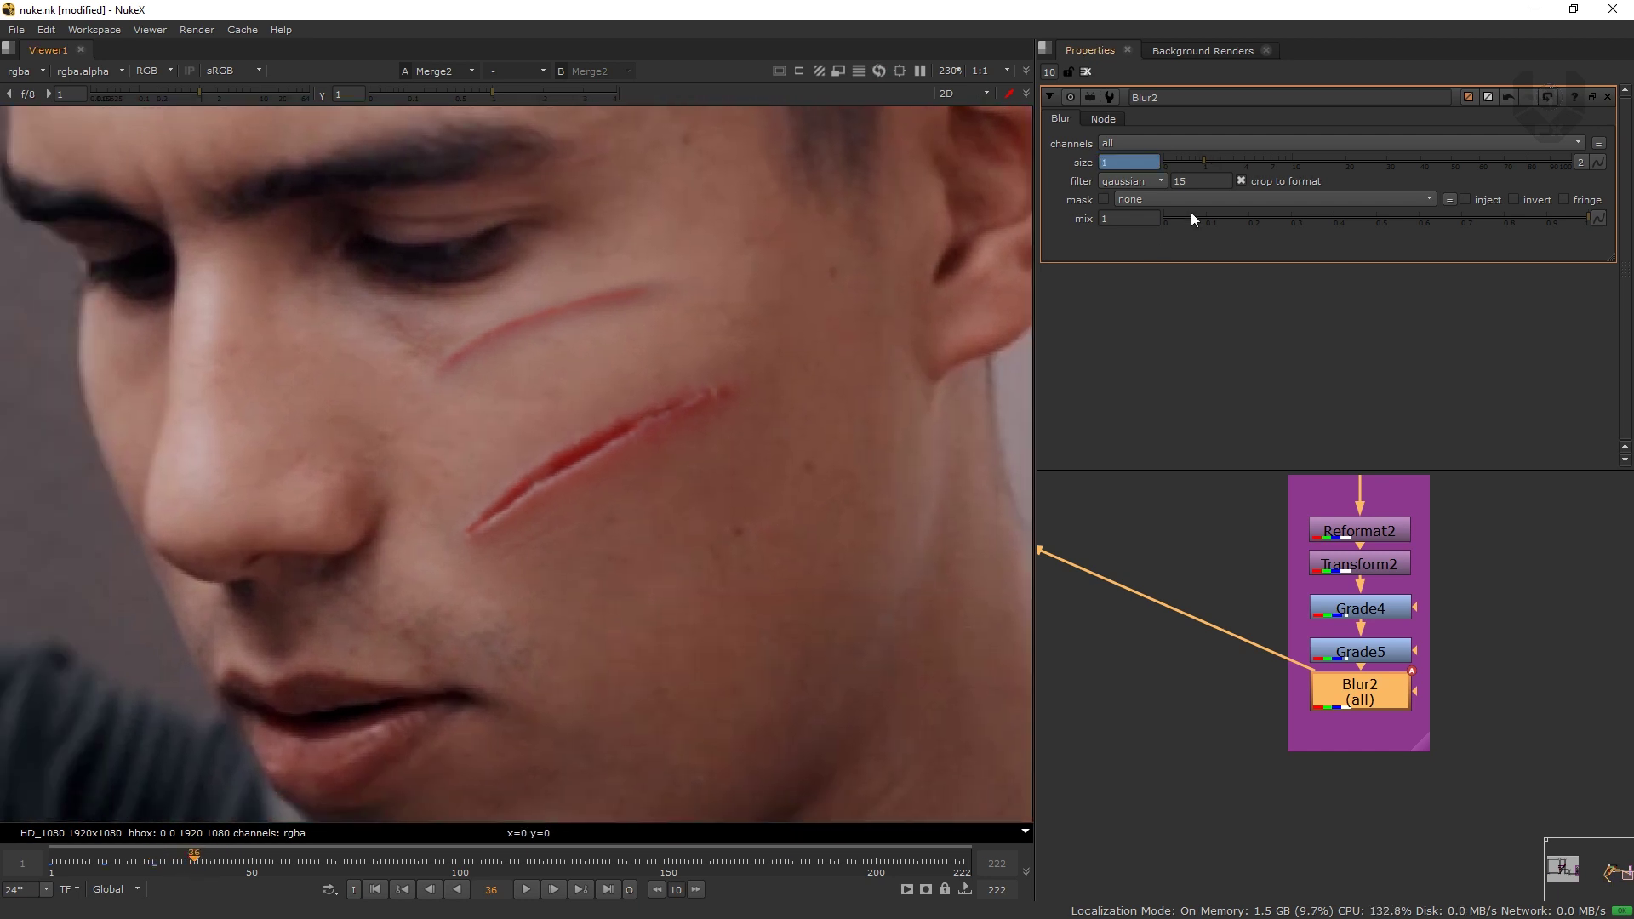
drag(1203, 160, 1163, 162)
scroll(604, 502, down, 2)
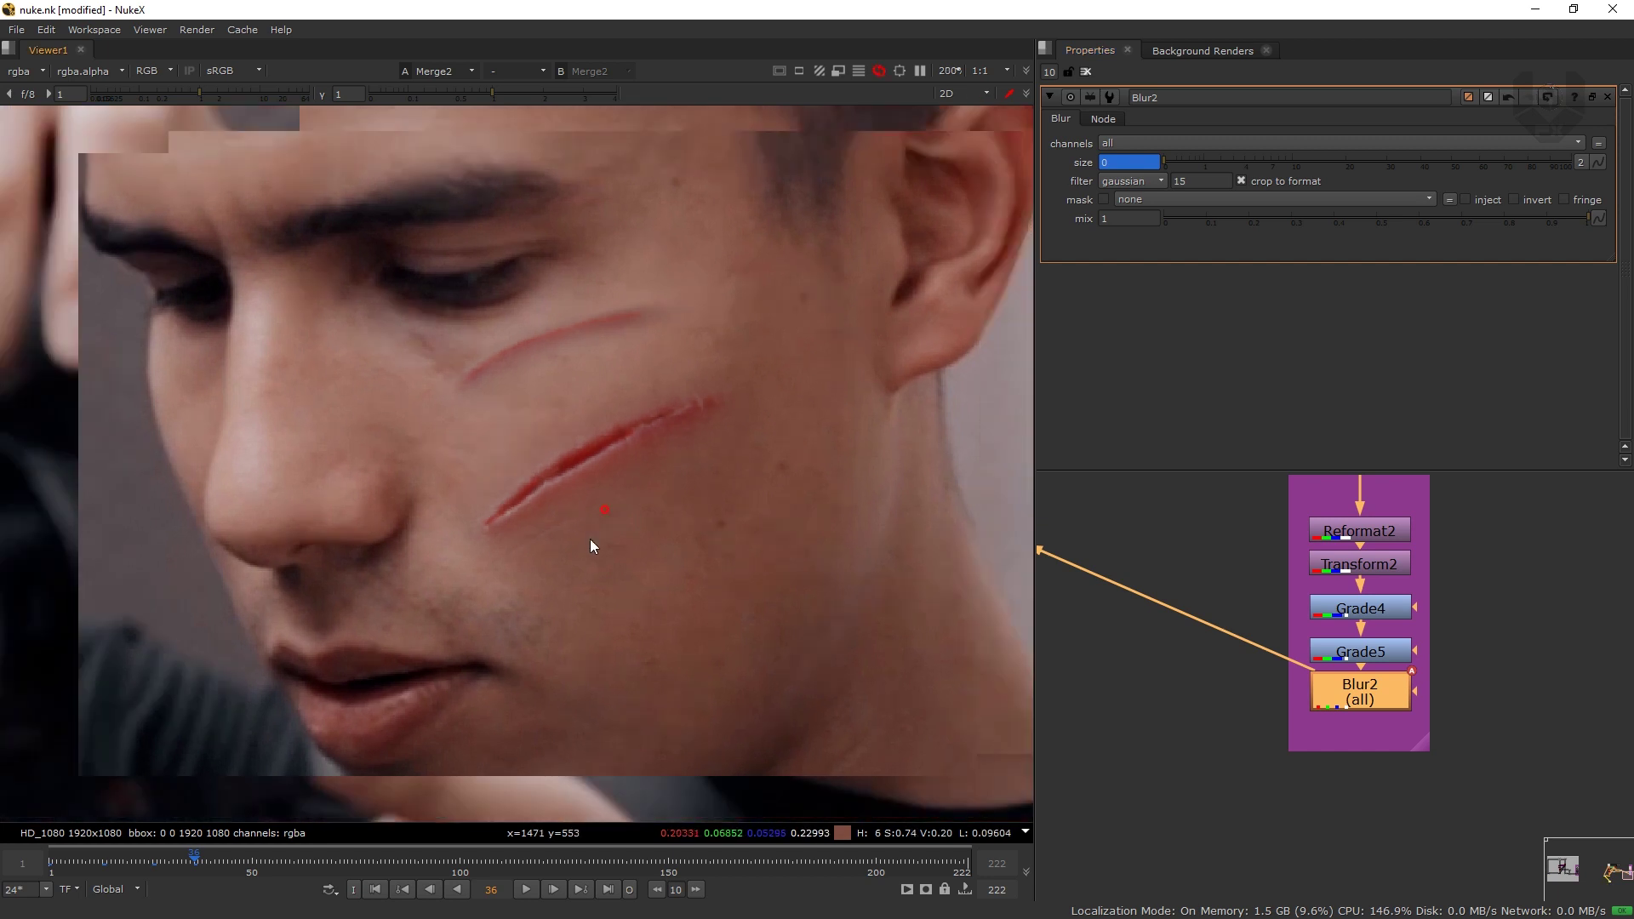
key(ctrl+z)
- Play the full merged shot from frame 1 to check the animated scar blur in motion
click(380, 892)
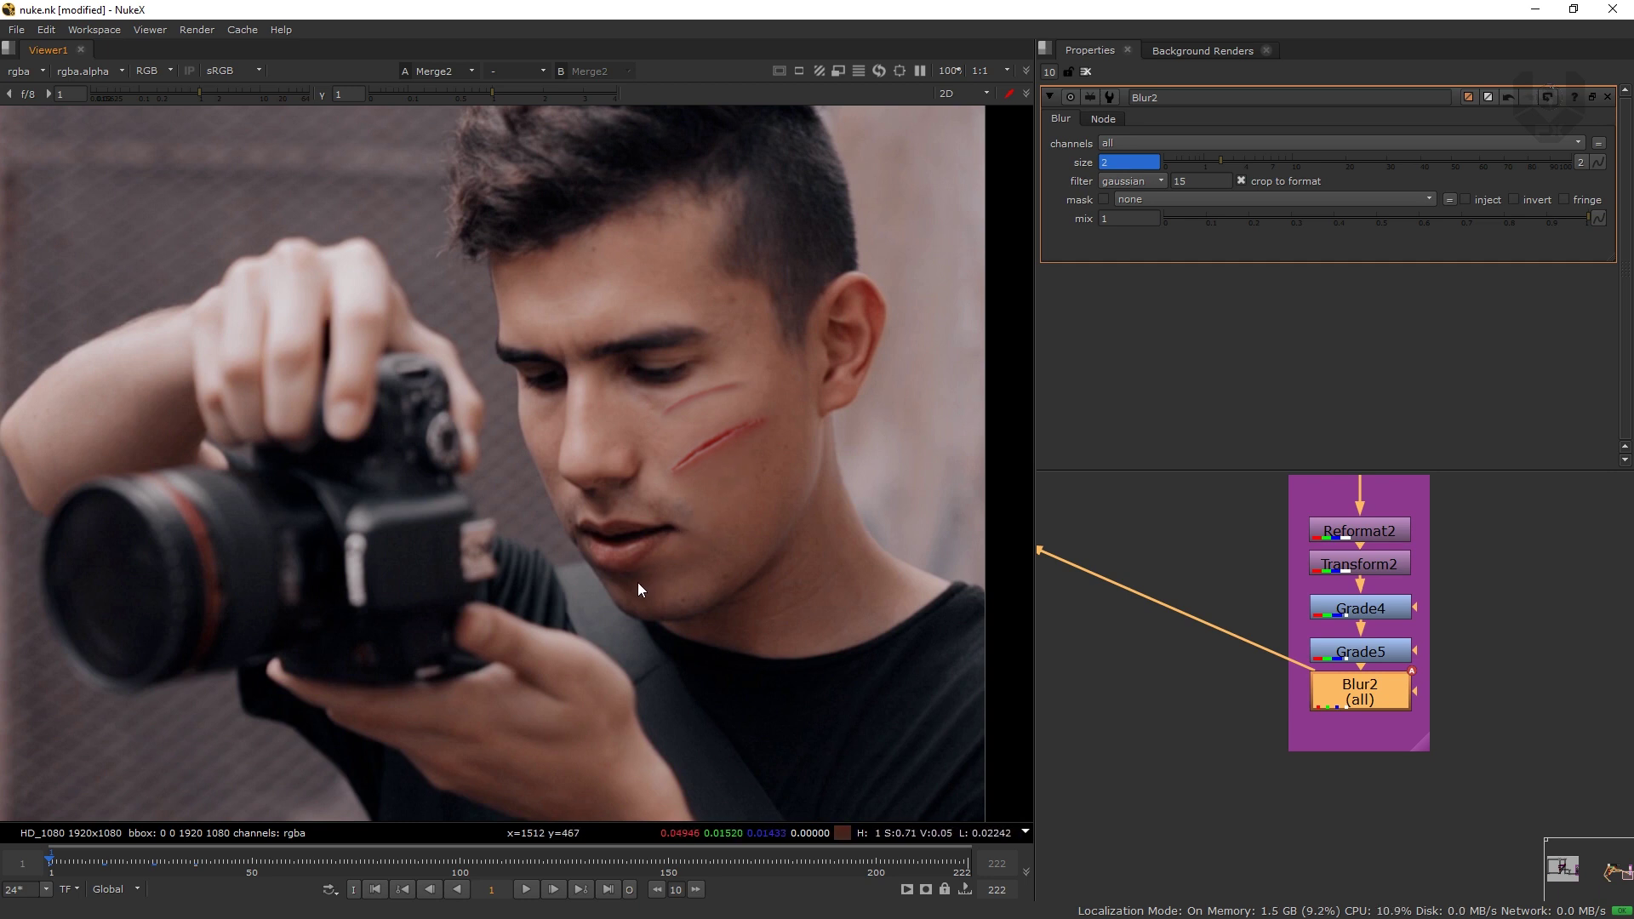
key(minus)
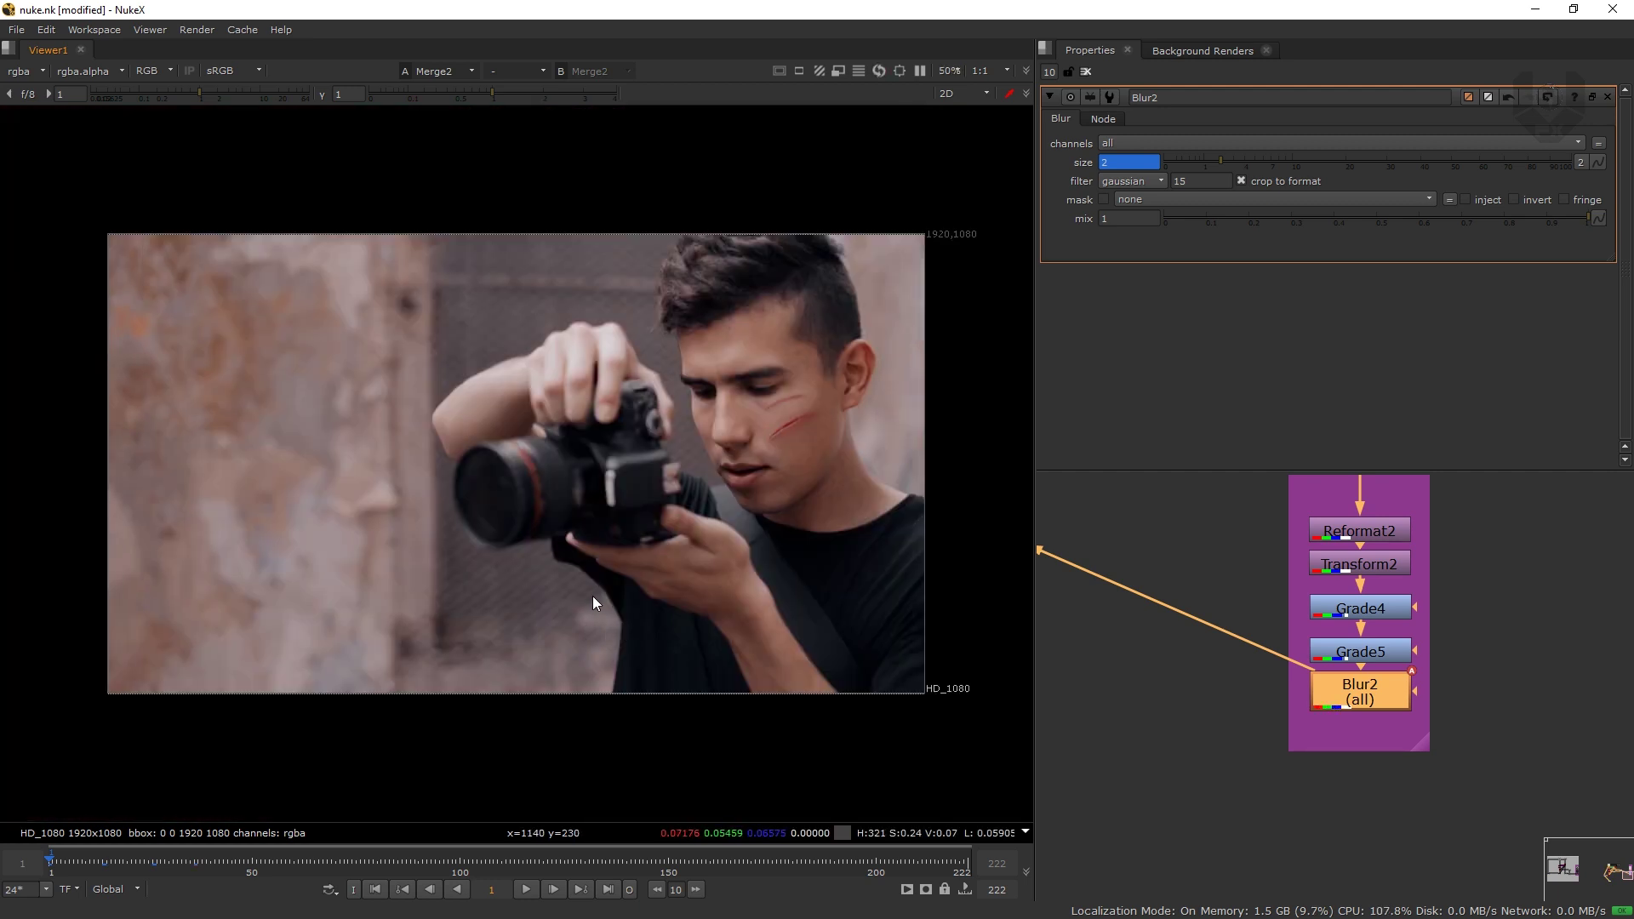
click(527, 889)
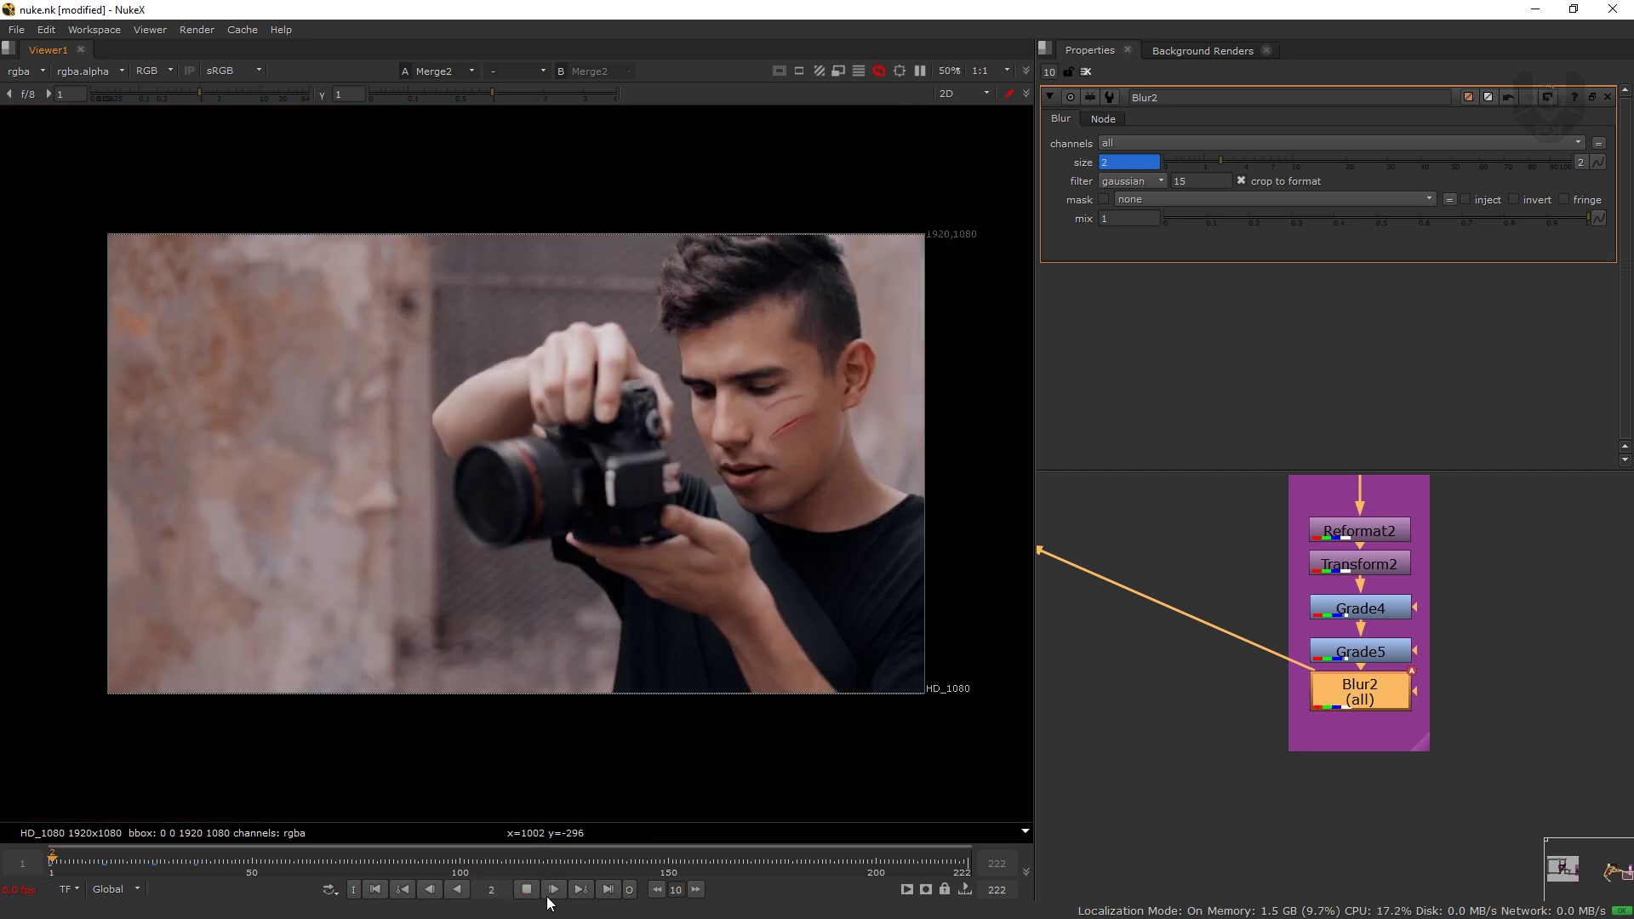